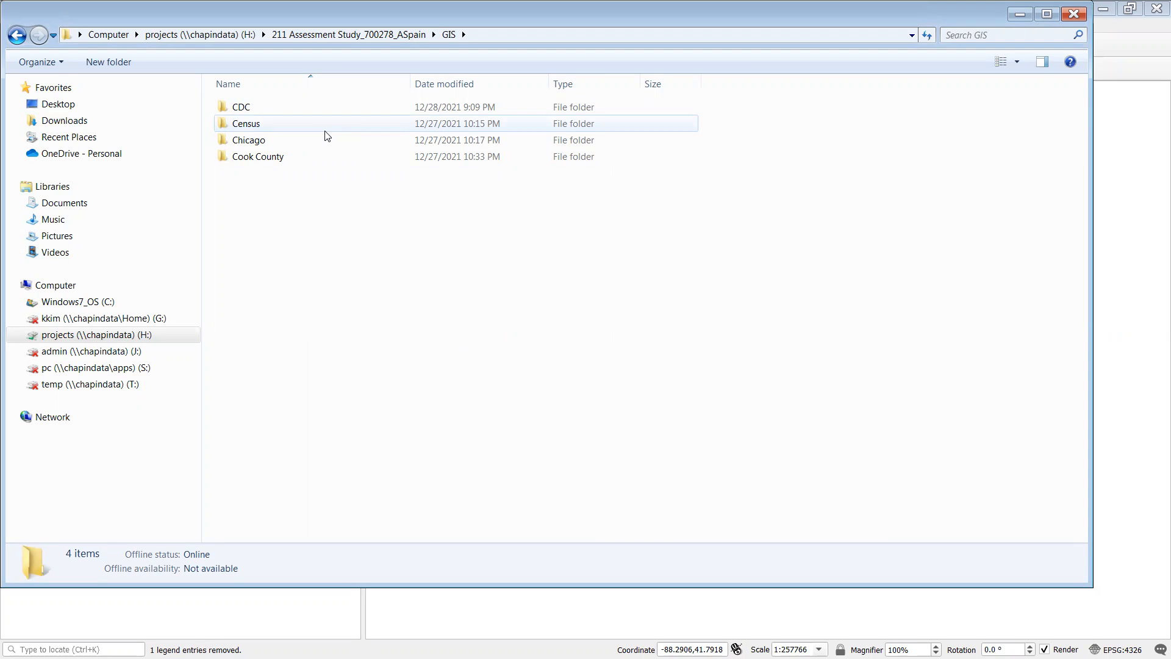
Open the ACSDT5Y2019.B19001_data_with_overlays_2021-12-22T171253 file from the Household Income folder inside Census.
double_click(359, 123)
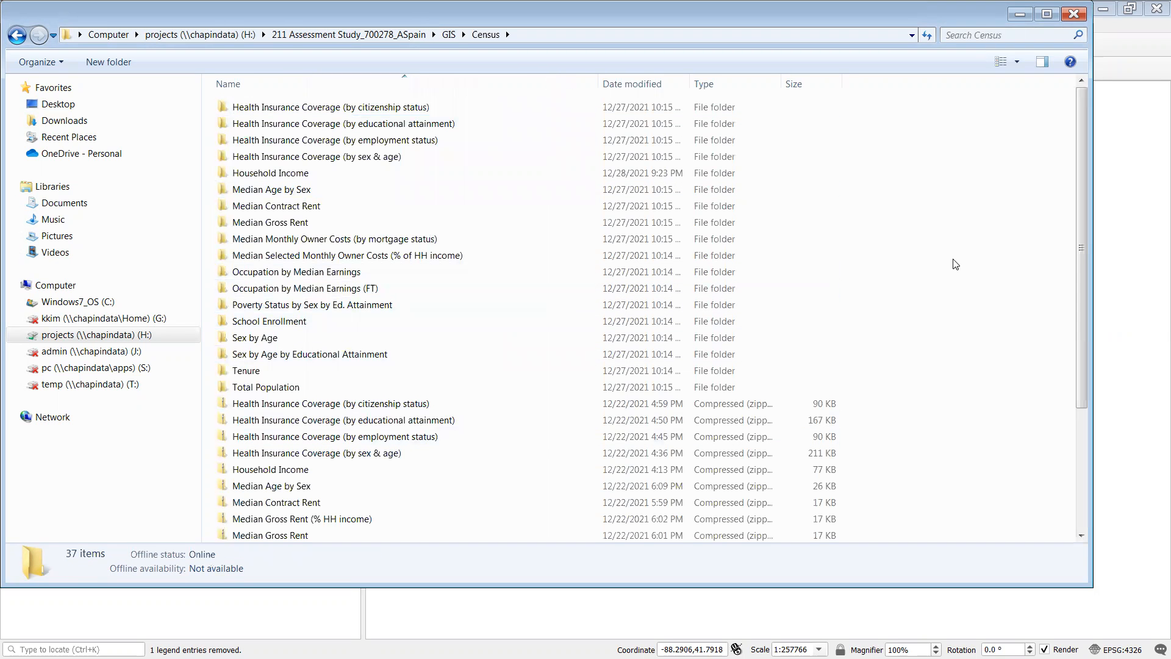
left_click(263, 175)
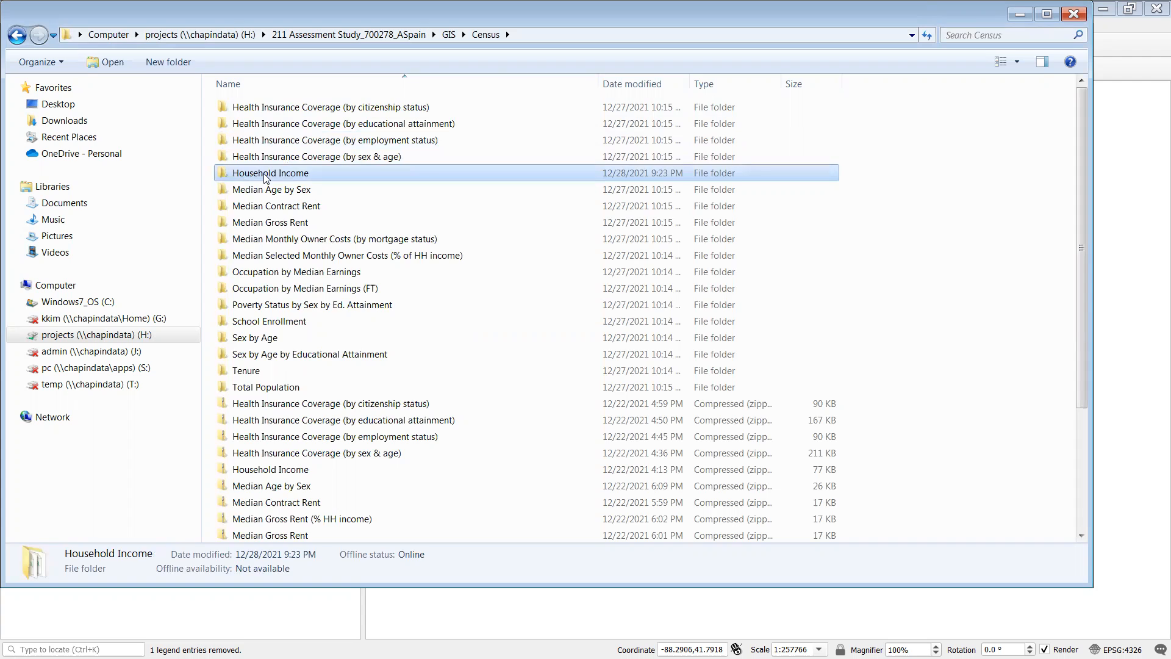
double_click(264, 173)
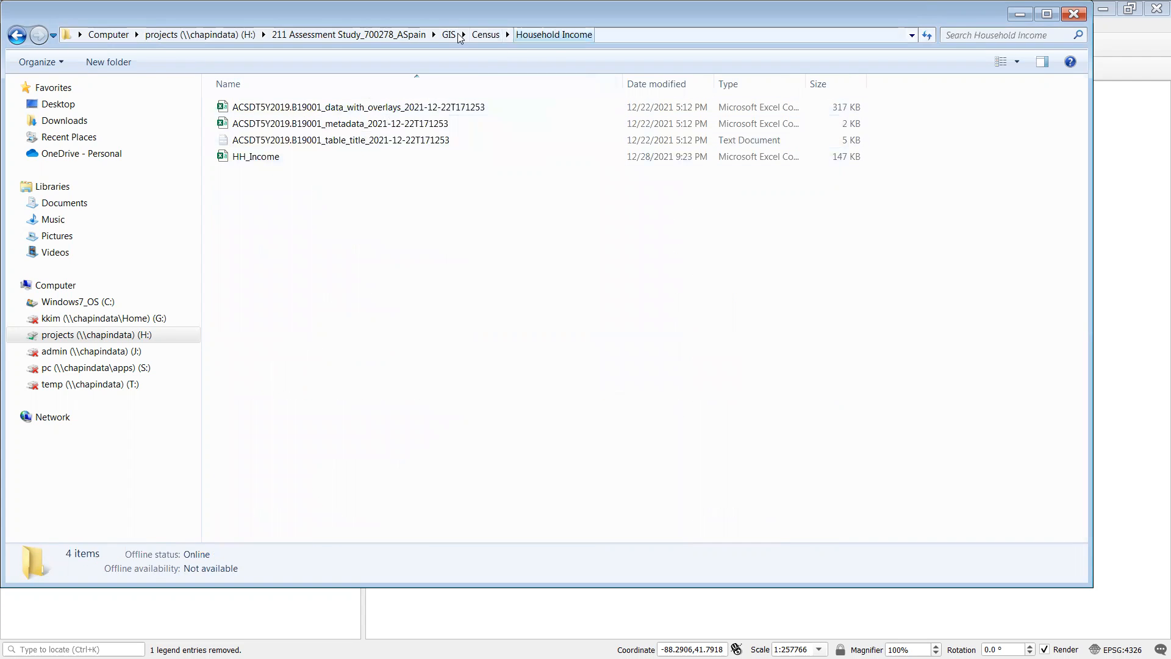
left_click(376, 109)
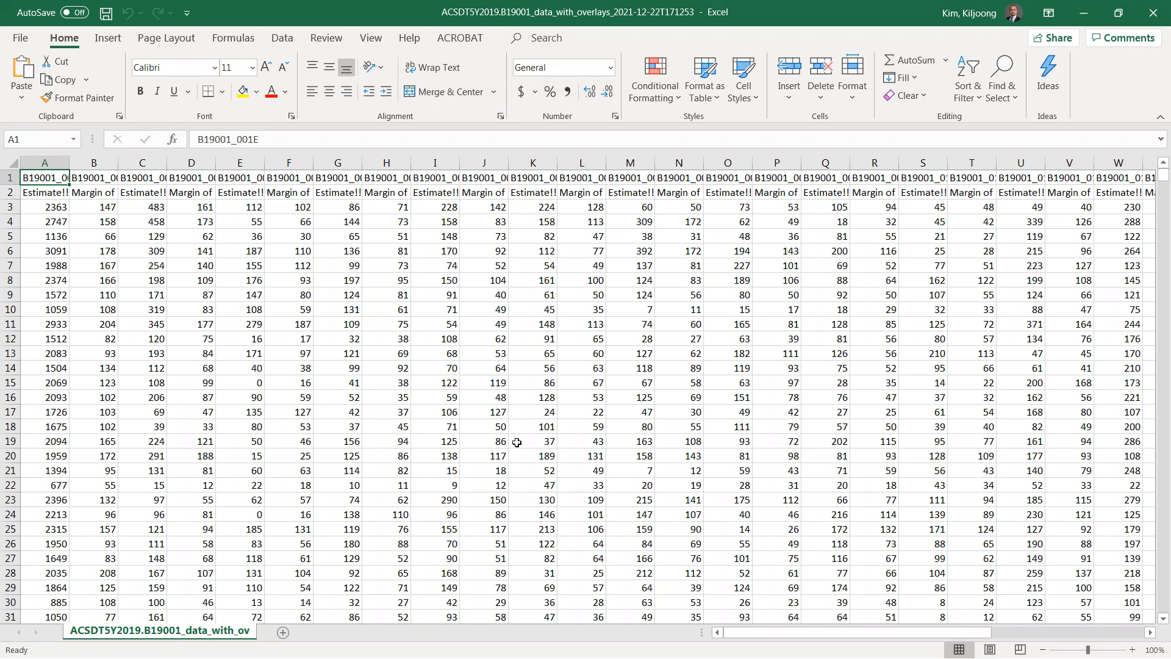
Widen column B and compare its entries in the two header rows.
left_click(130, 206)
left_click_drag(118, 163, 189, 162)
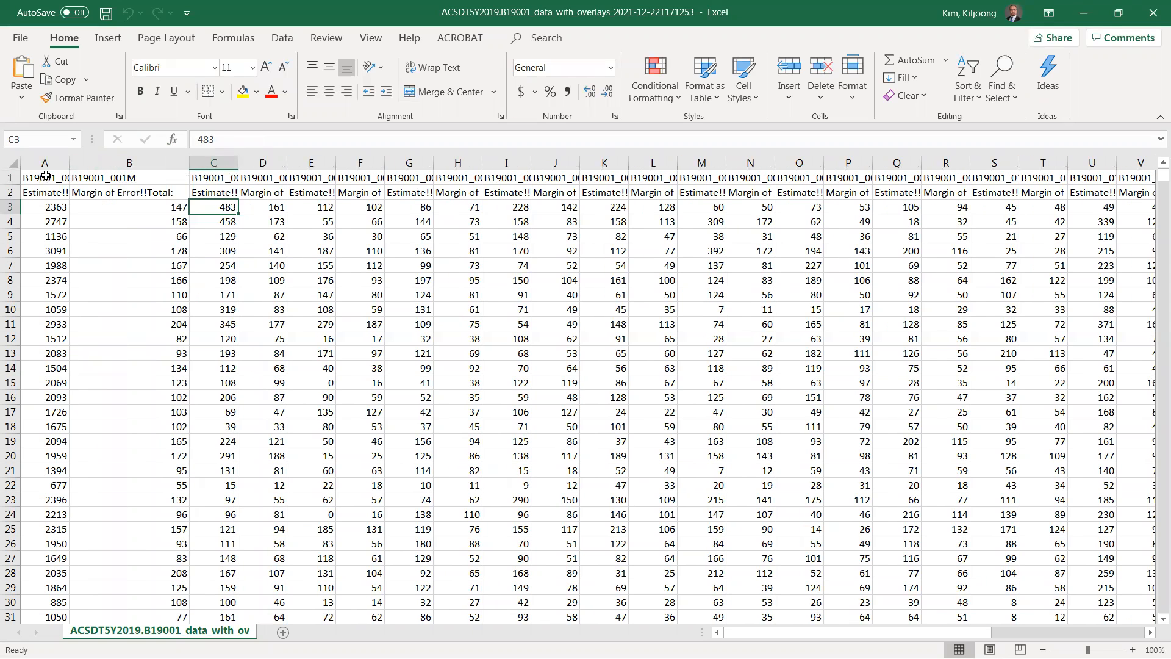
left_click(16, 177)
left_click_drag(17, 177, 11, 193)
left_click(166, 177)
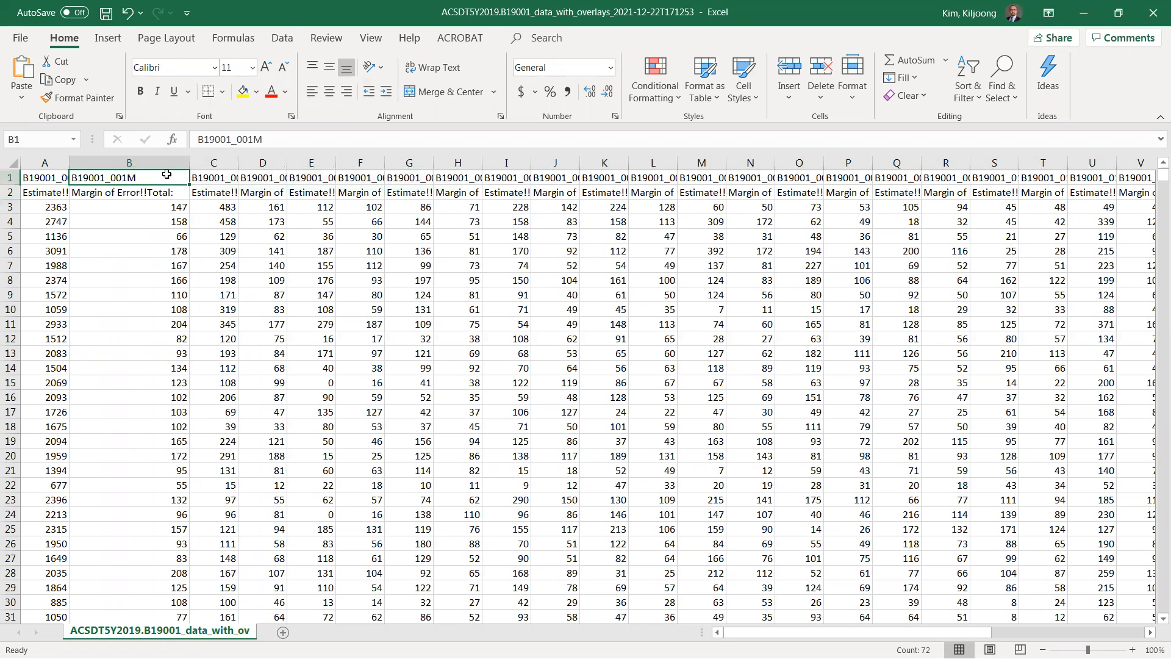
left_click(163, 190)
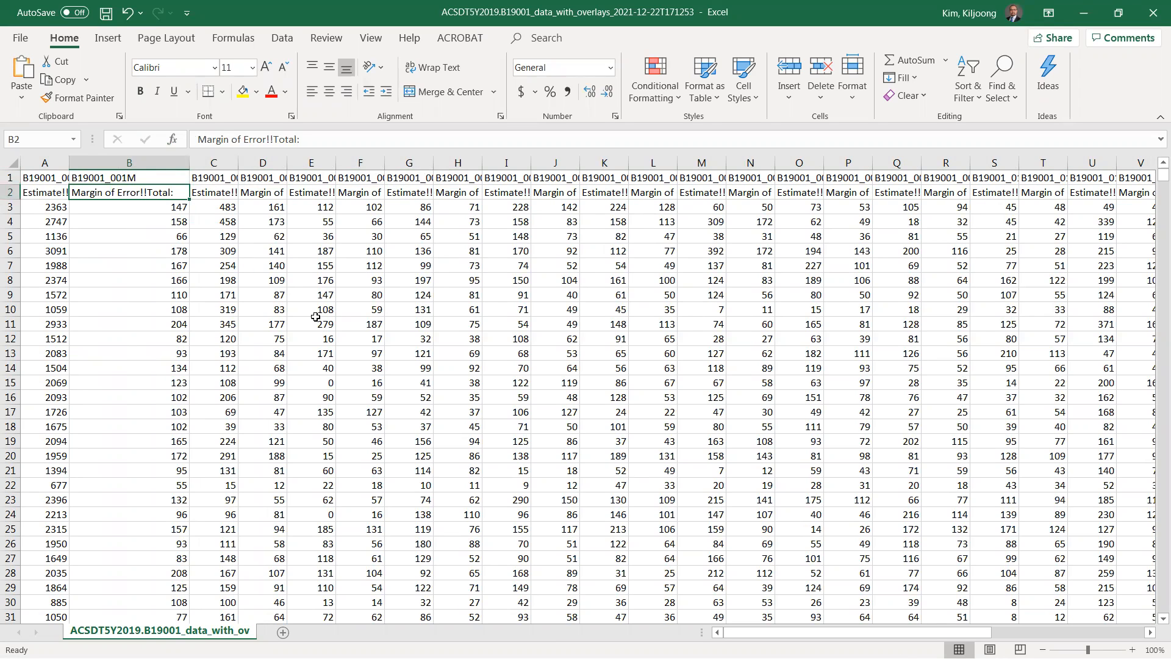
Delete the first header row containing the B19001 field codes.
left_click(9, 177)
right_click(10, 178)
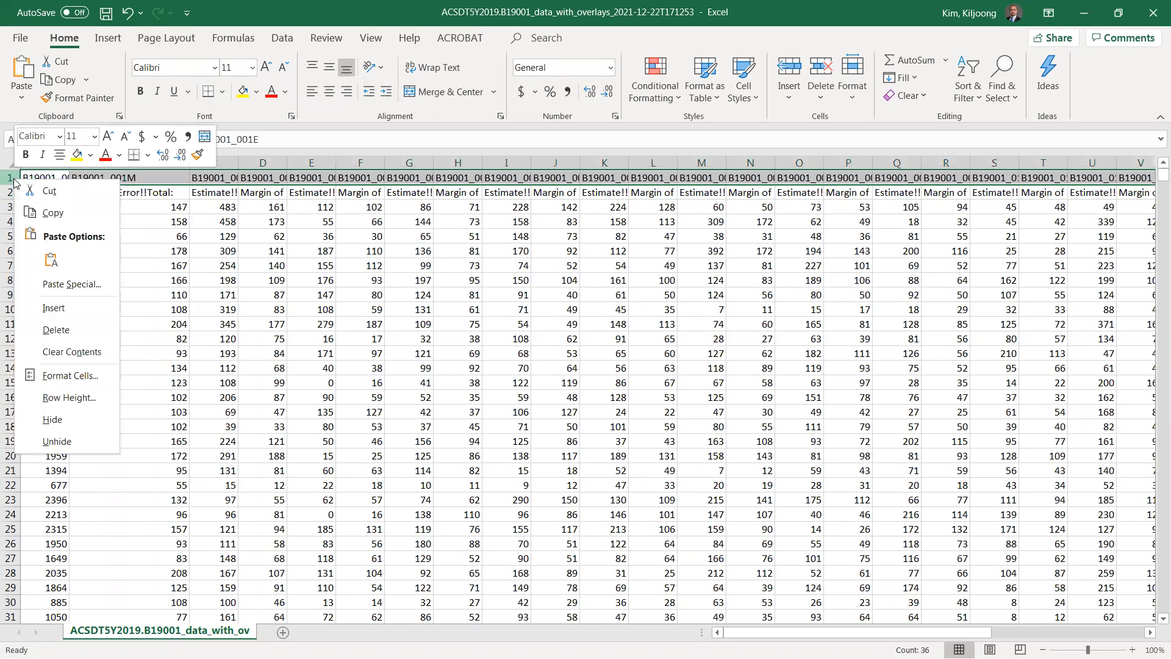
left_click(29, 337)
left_click(323, 176)
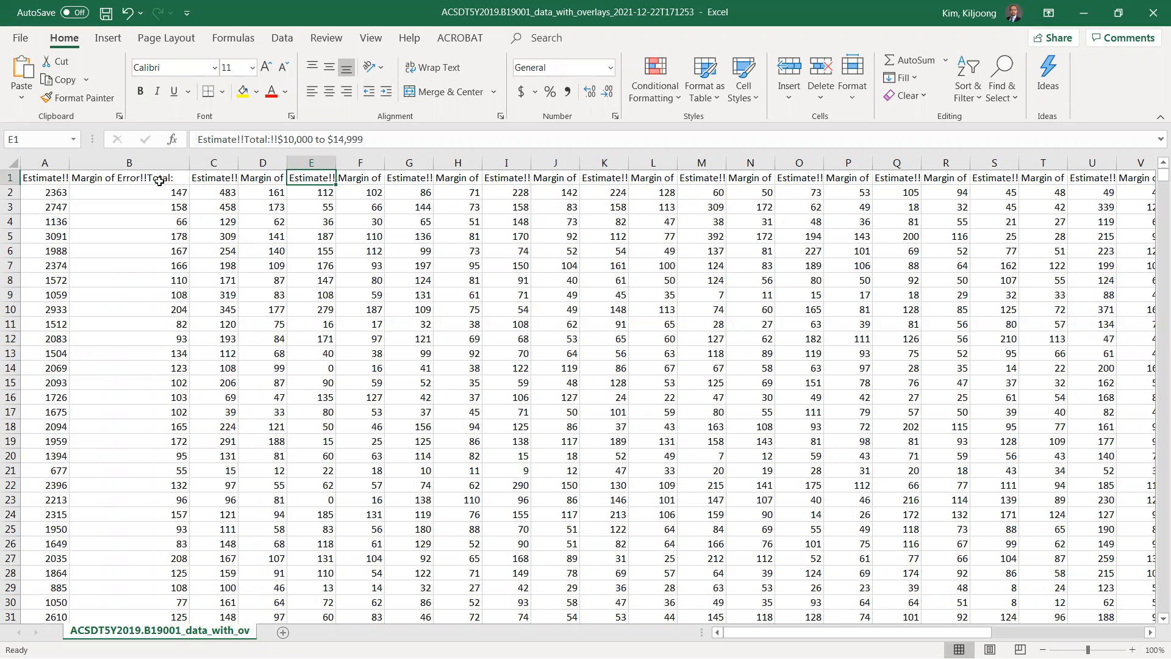
Narrow column B to fit its Margin of Error header and check the full header text in L1.
left_click(140, 183)
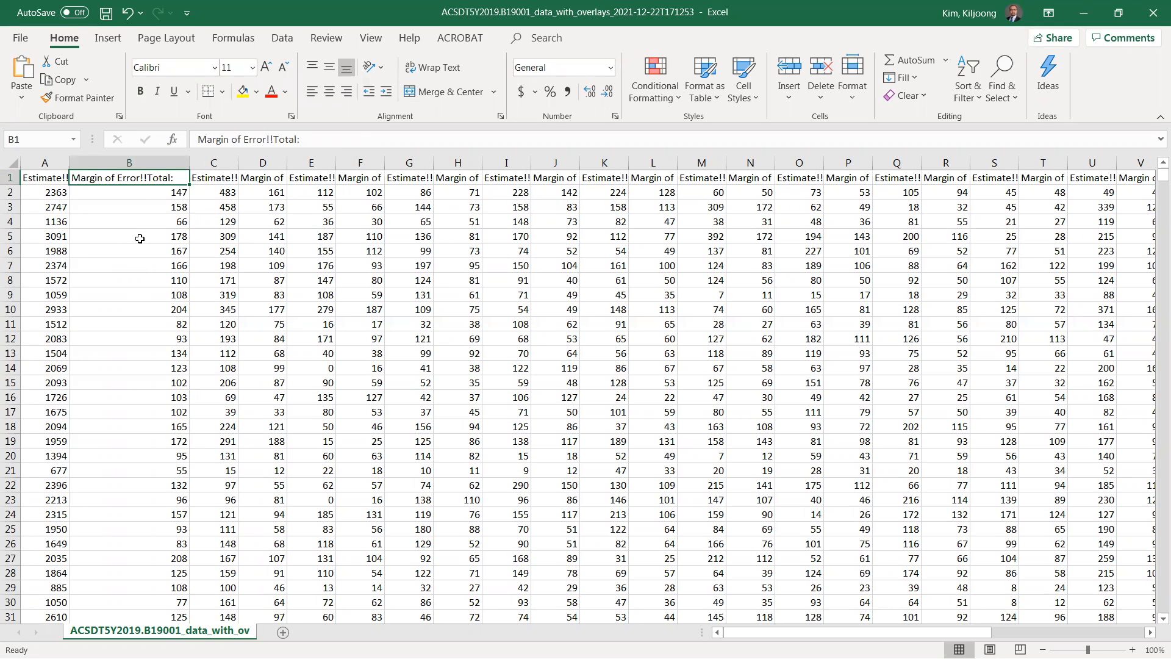
left_click_drag(189, 161, 177, 157)
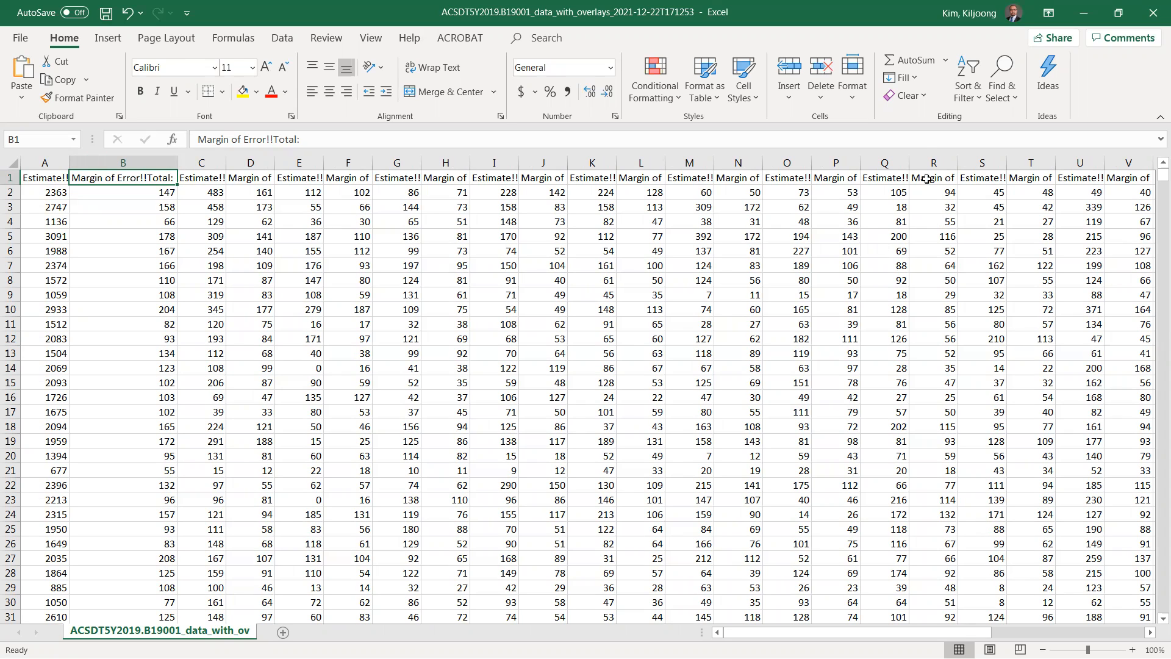
left_click(673, 183)
left_click(649, 188)
left_click(648, 181)
Find all cells containing "Margin" and enlarge the results list to show every match.
left_click(1001, 100)
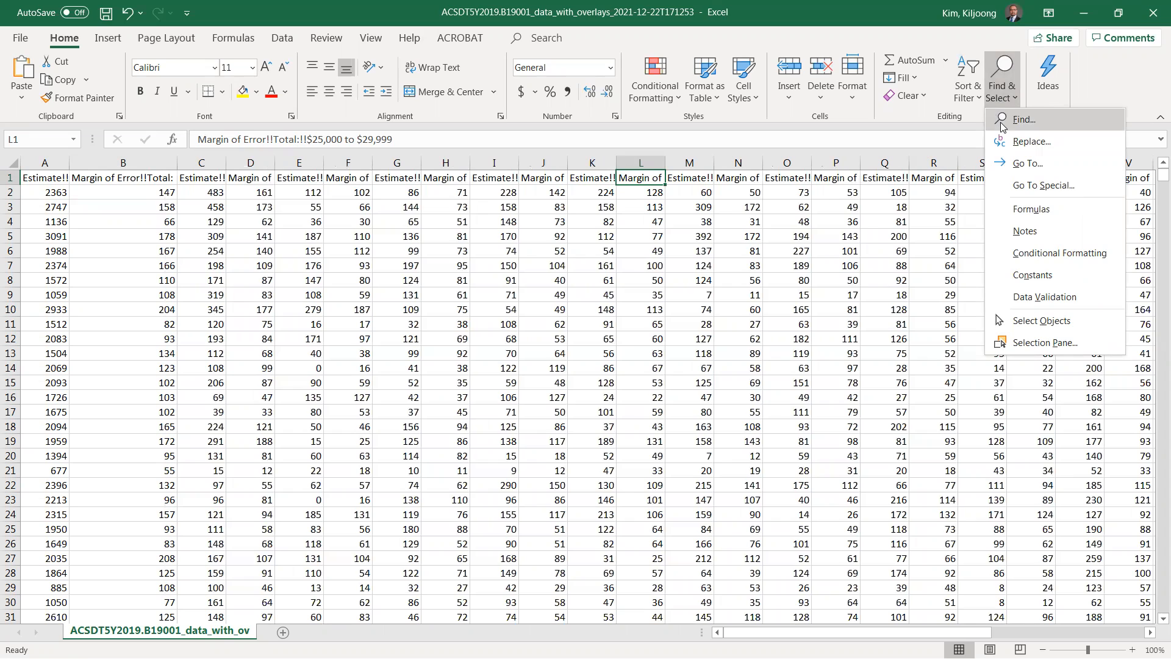
left_click(1003, 120)
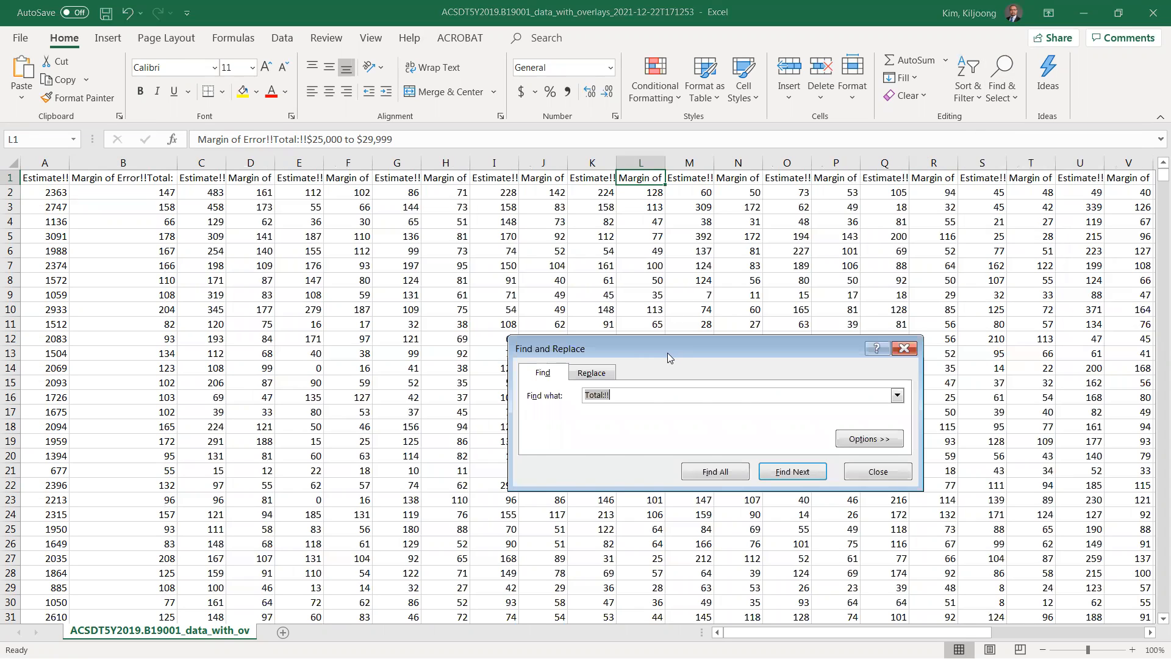
type("Mar")
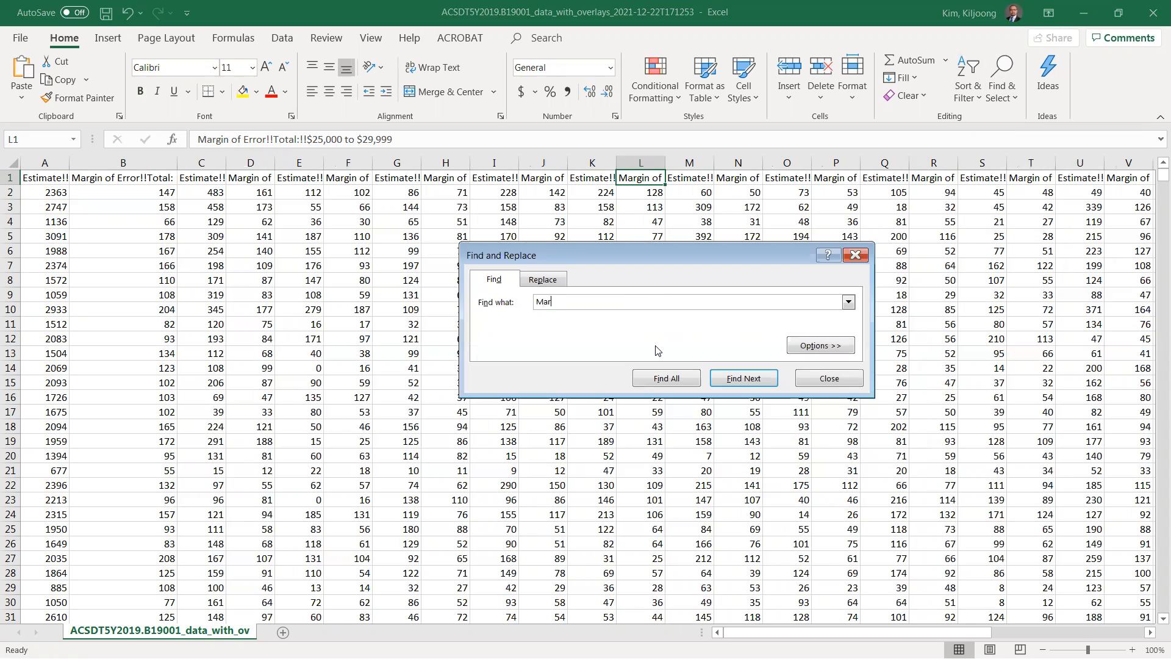
type("gine")
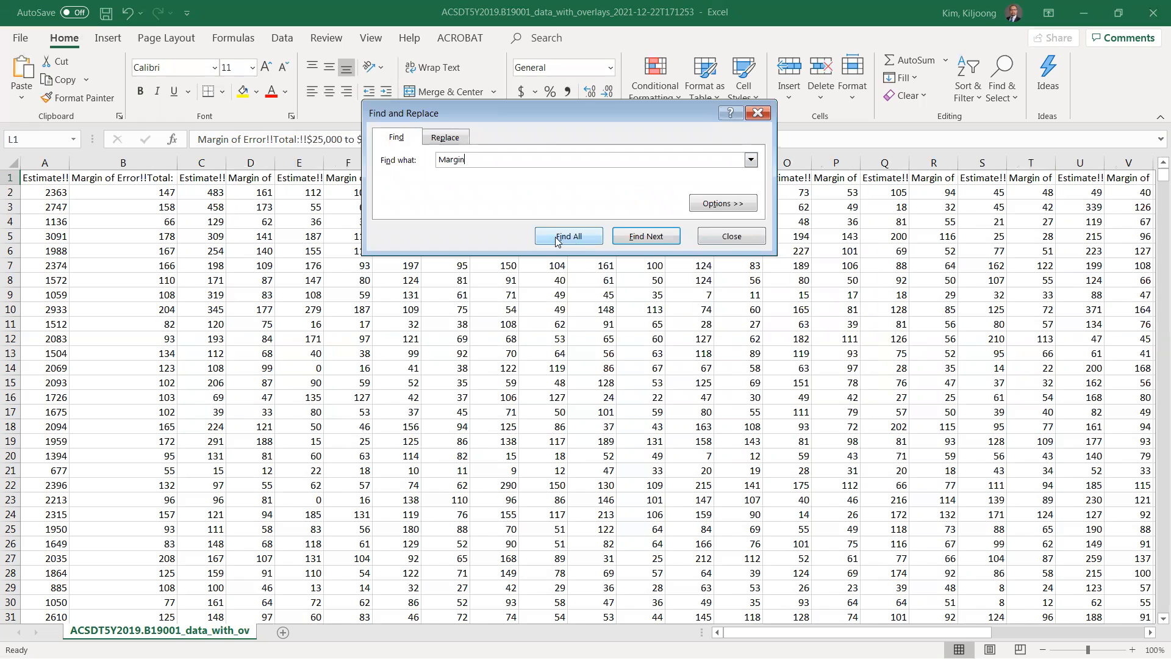
left_click(557, 241)
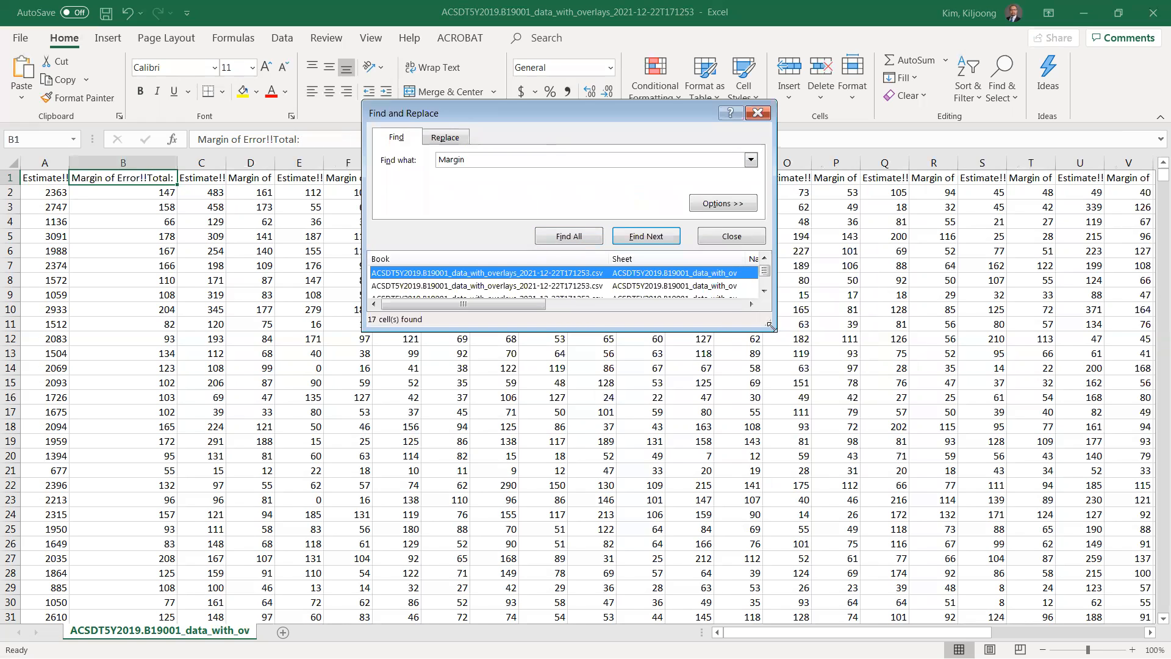
left_click_drag(770, 327, 980, 570)
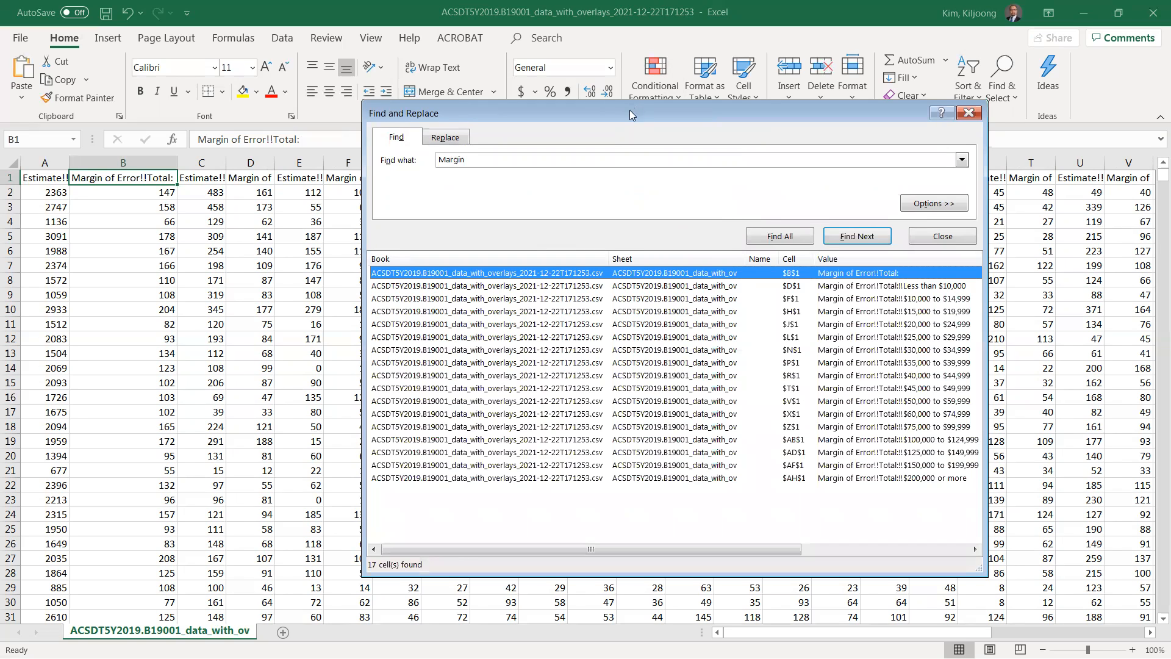
left_click_drag(631, 115, 613, 144)
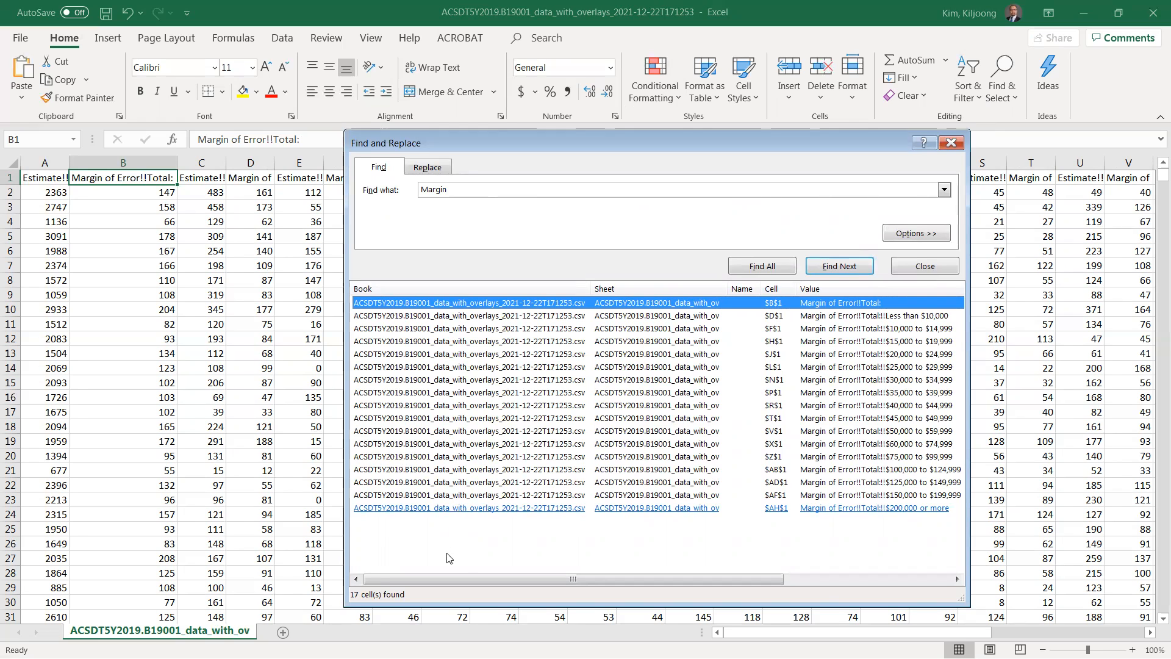
Select all the found Margin of Error header cells and delete their entire sheet columns.
left_click(509, 508, "shift")
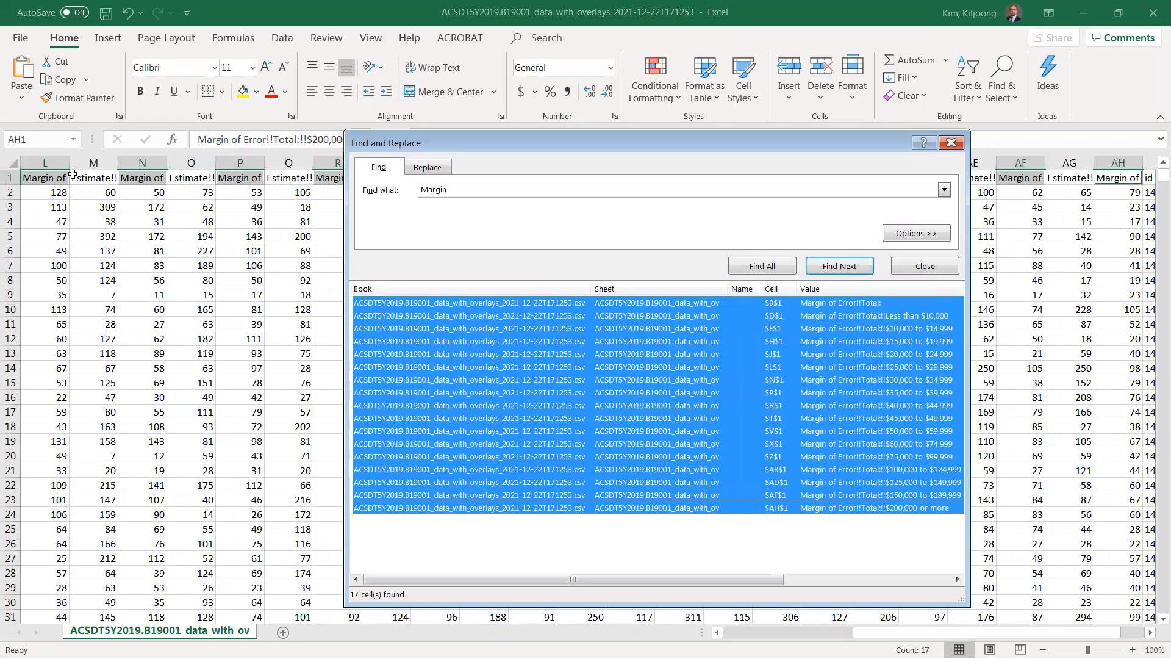
left_click_drag(546, 142, 537, 217)
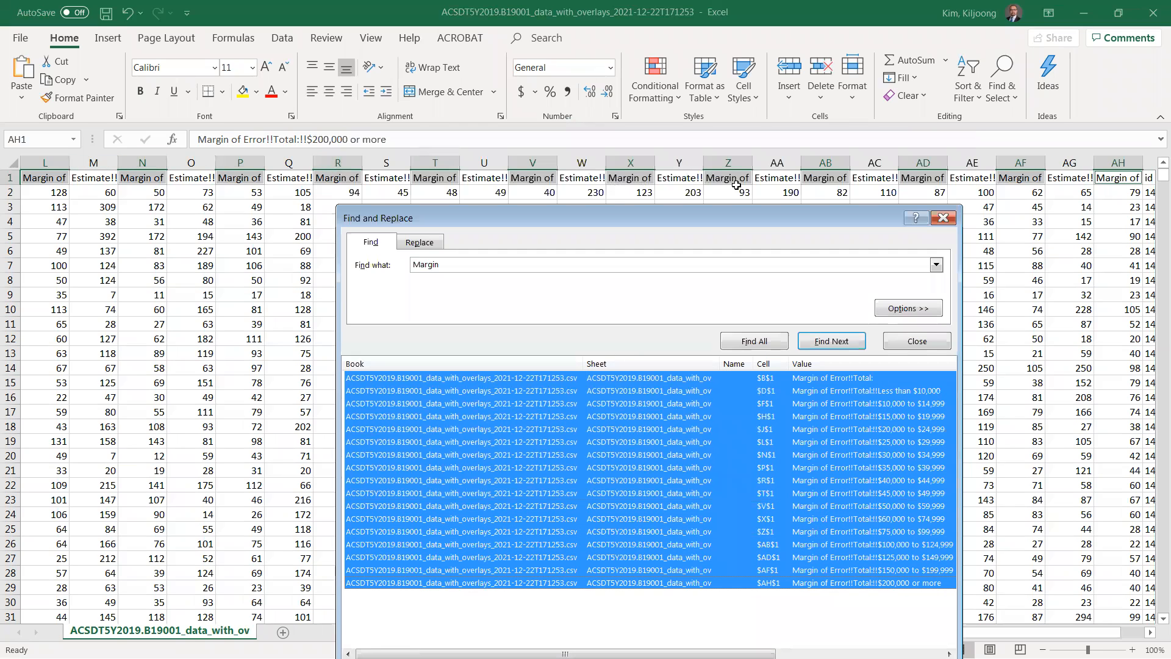
left_click(944, 218)
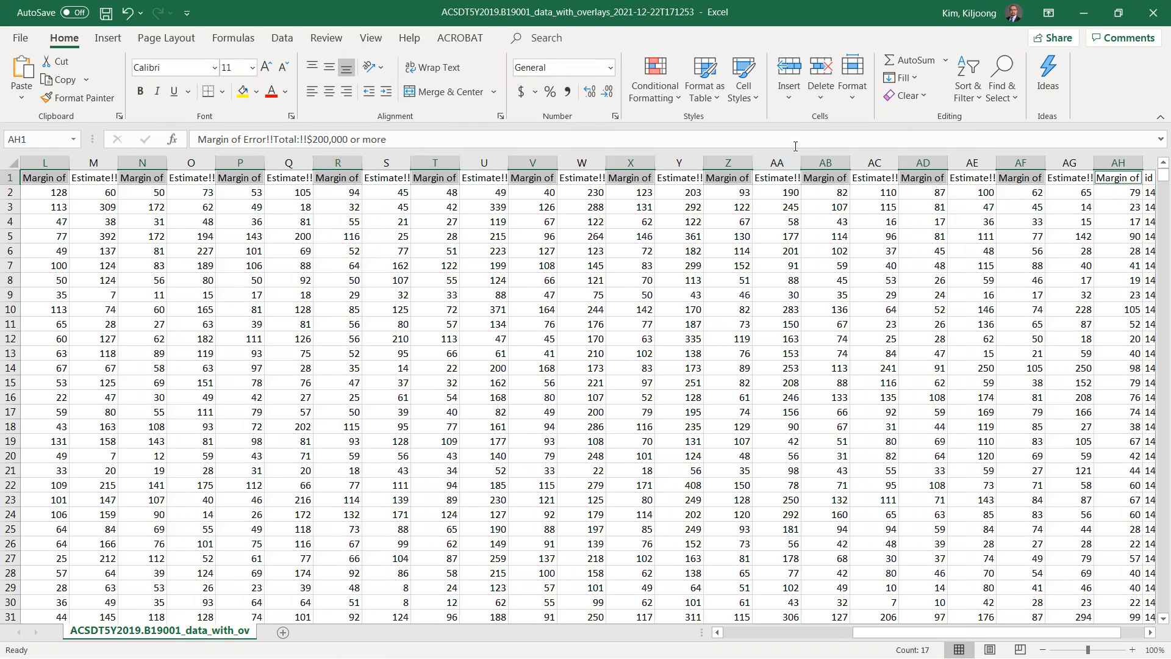
left_click(823, 94)
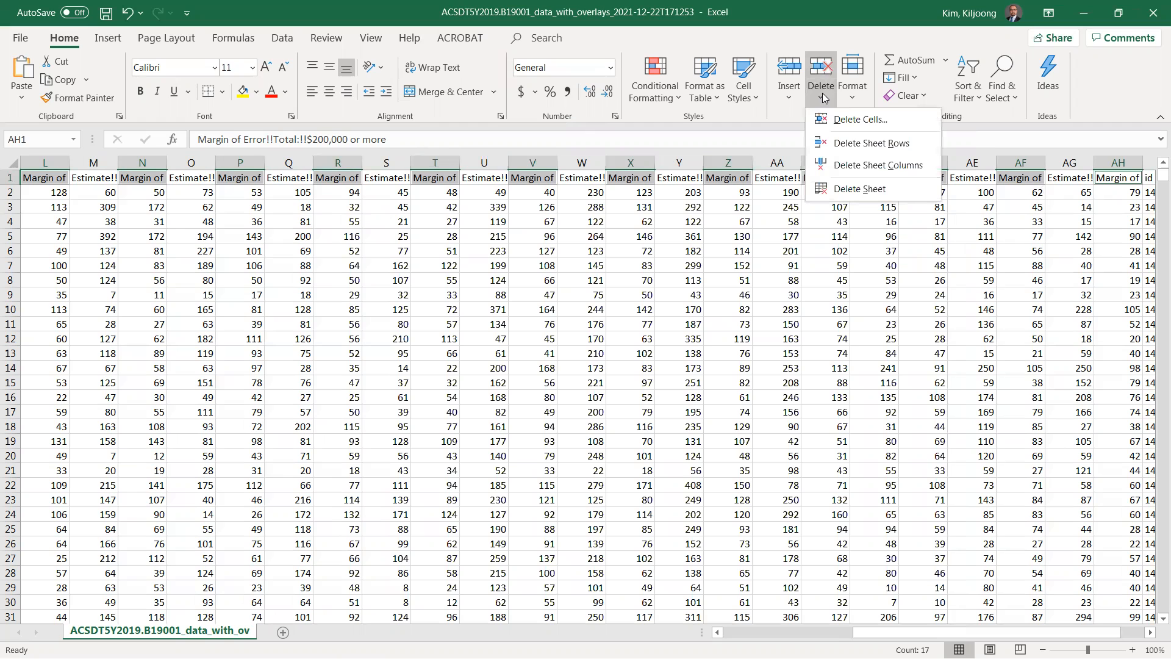
left_click(837, 165)
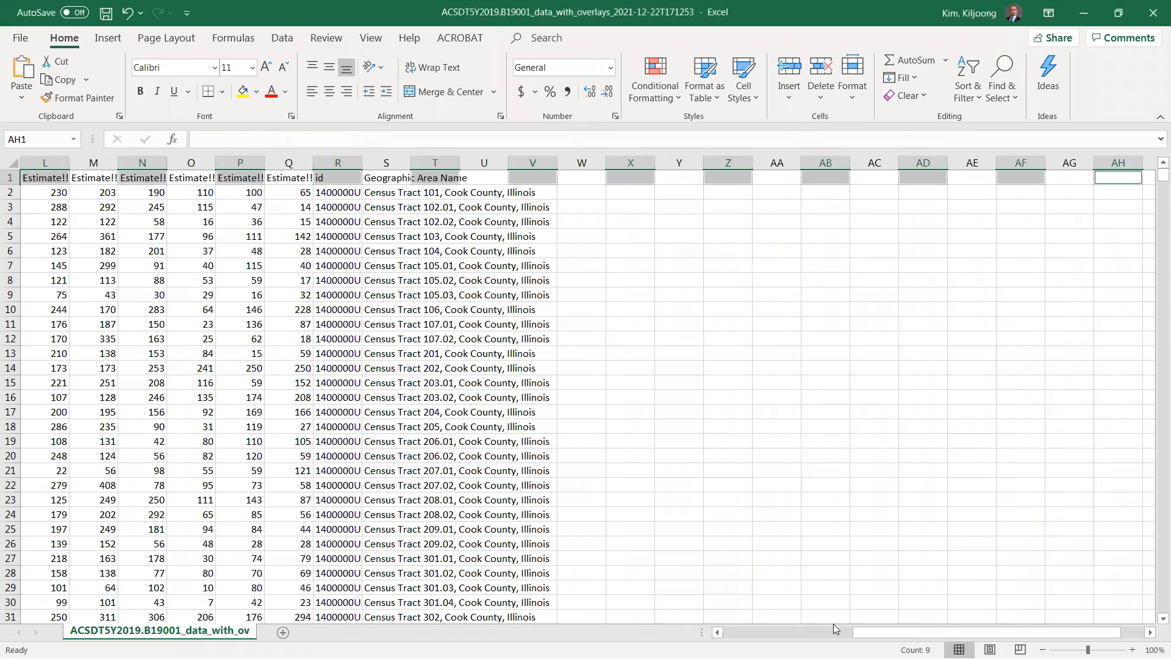
left_click(820, 633)
Check the full header text of the remaining estimate columns in row 1.
left_click(222, 177)
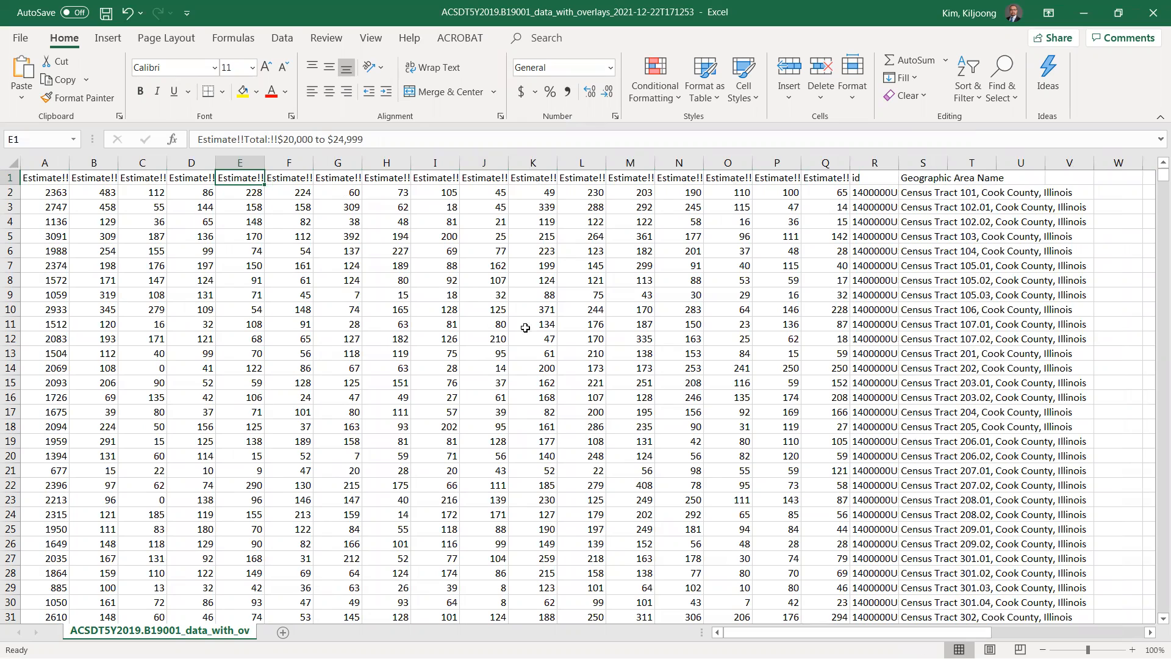
left_click(42, 178)
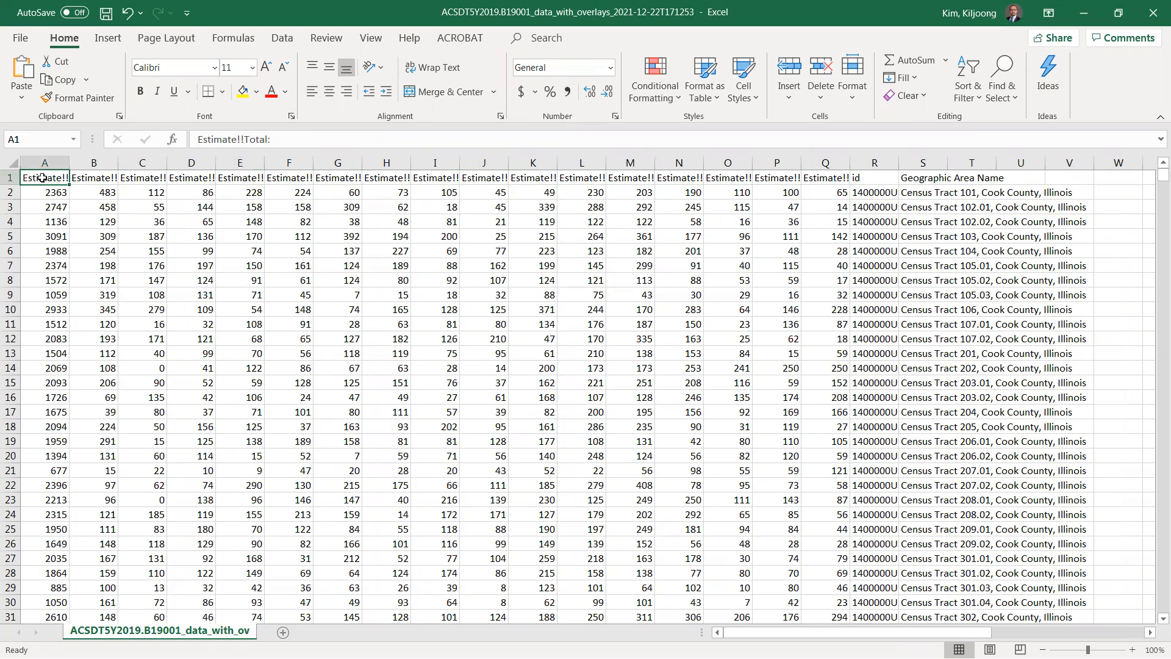
key("Right")
key("Left")
key("Right")
key("Right")
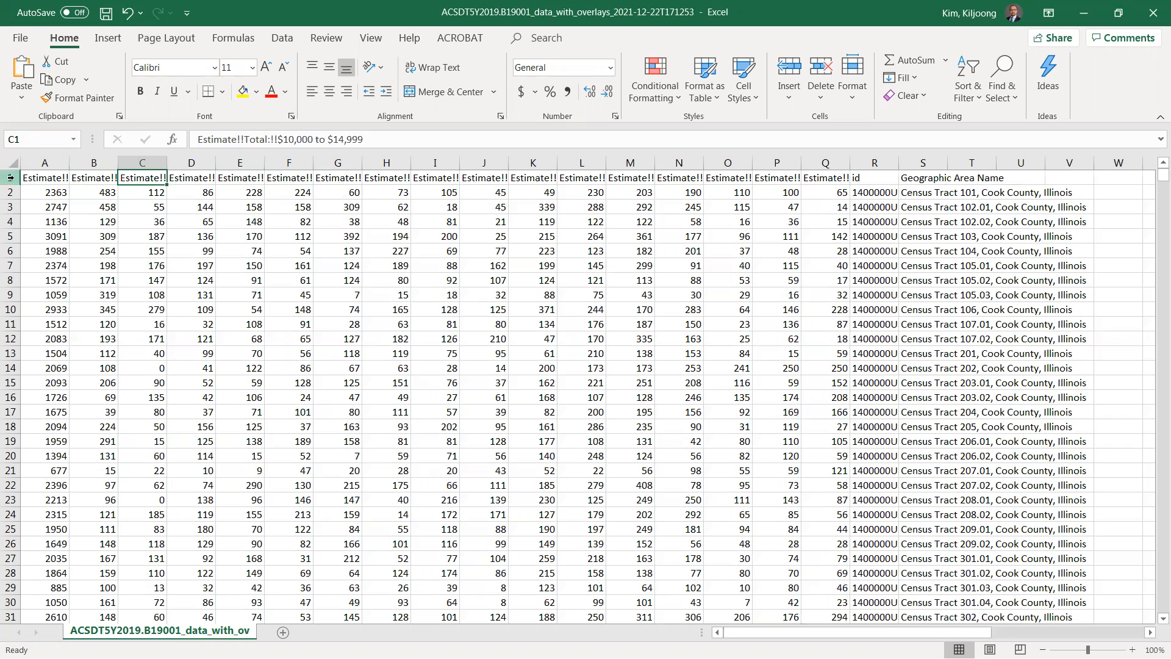
Remove "Estimate!!" from all column headers by replacing every occurrence with nothing.
left_click(53, 178)
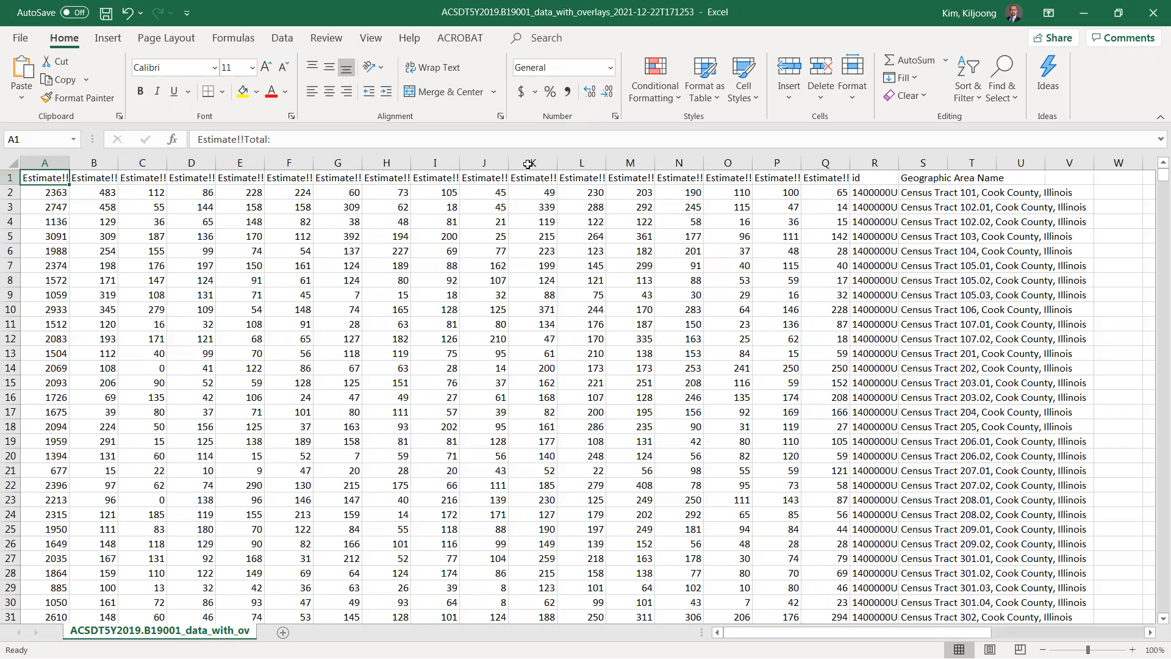
left_click(1016, 104)
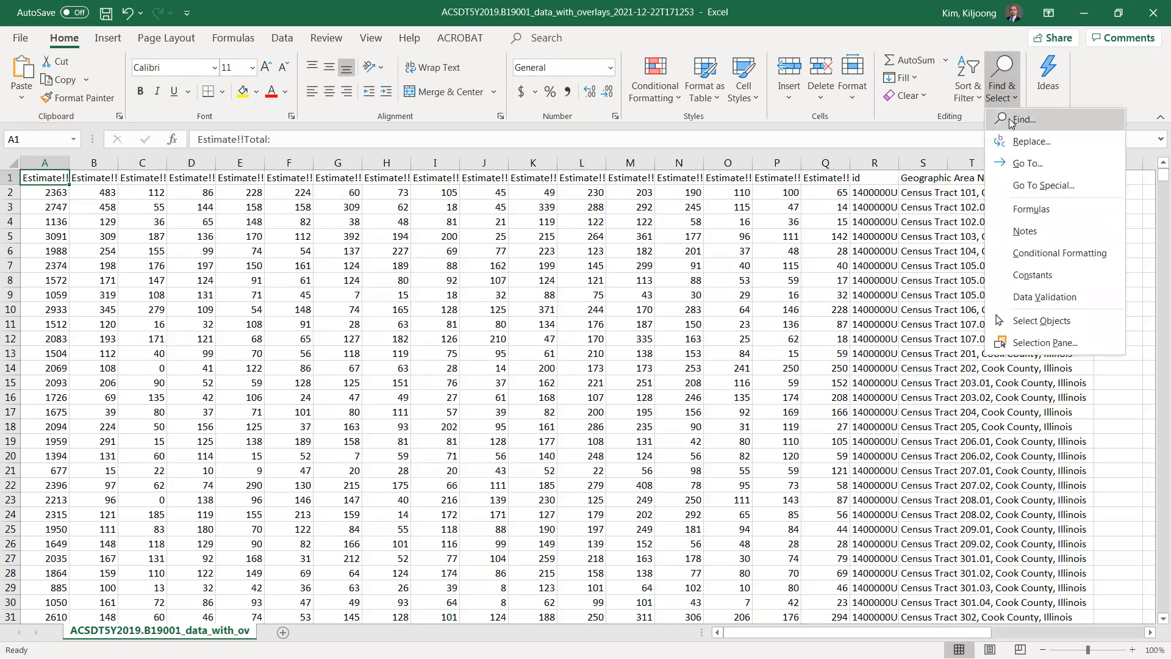
left_click(1016, 120)
type("Estim")
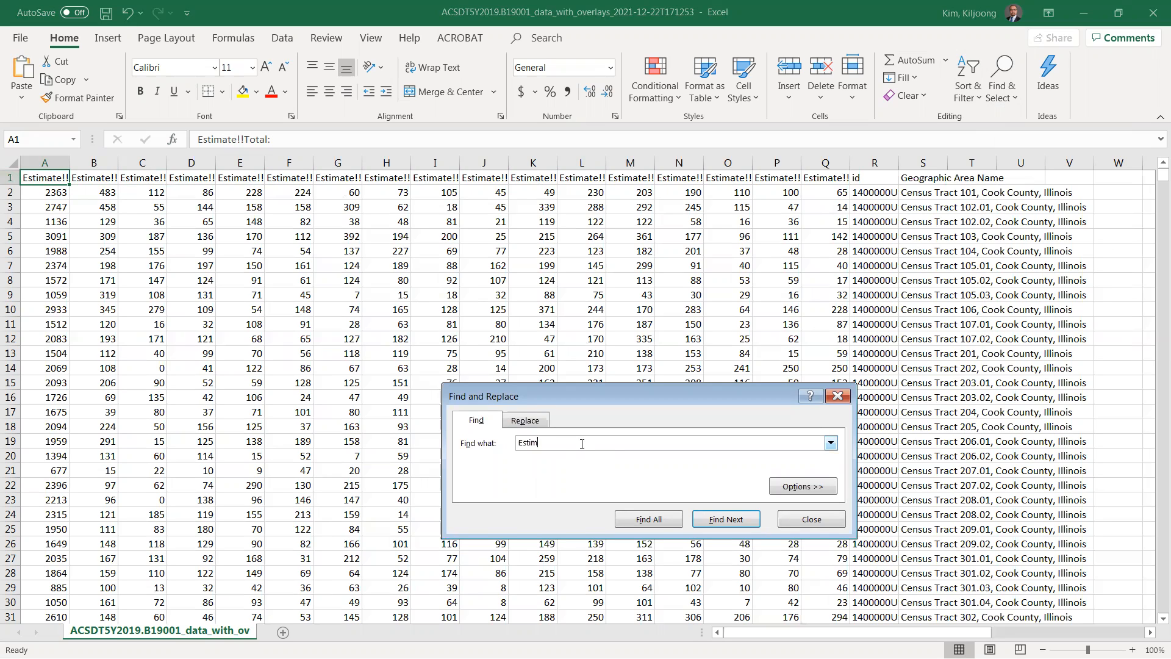
type("ate!!")
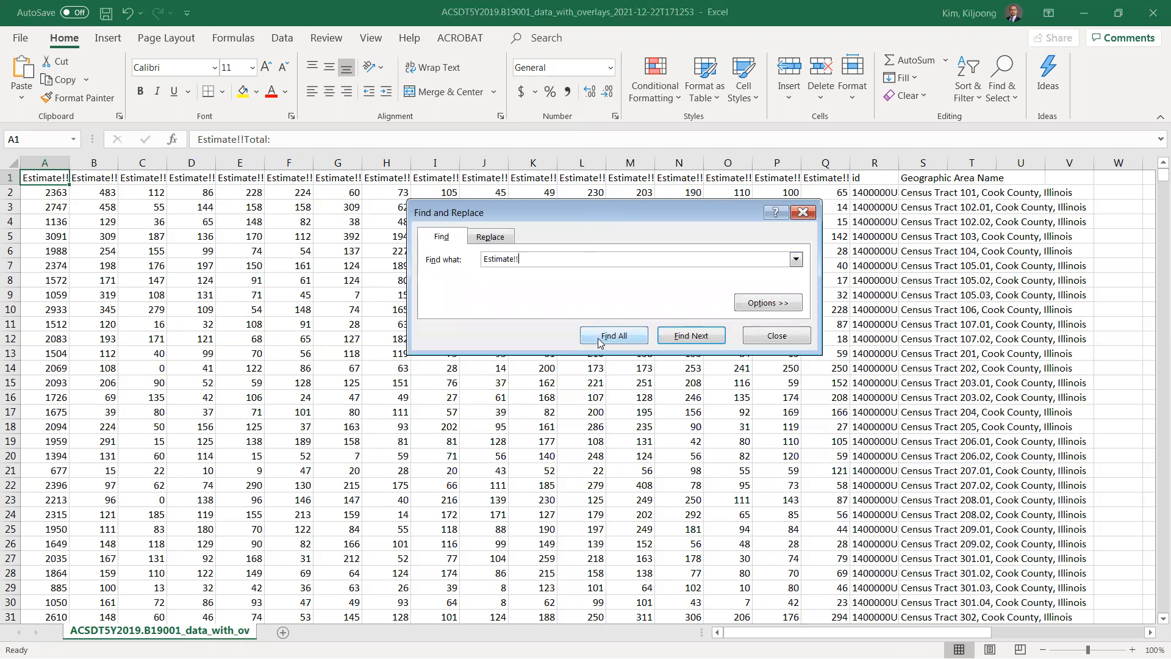
left_click(597, 338)
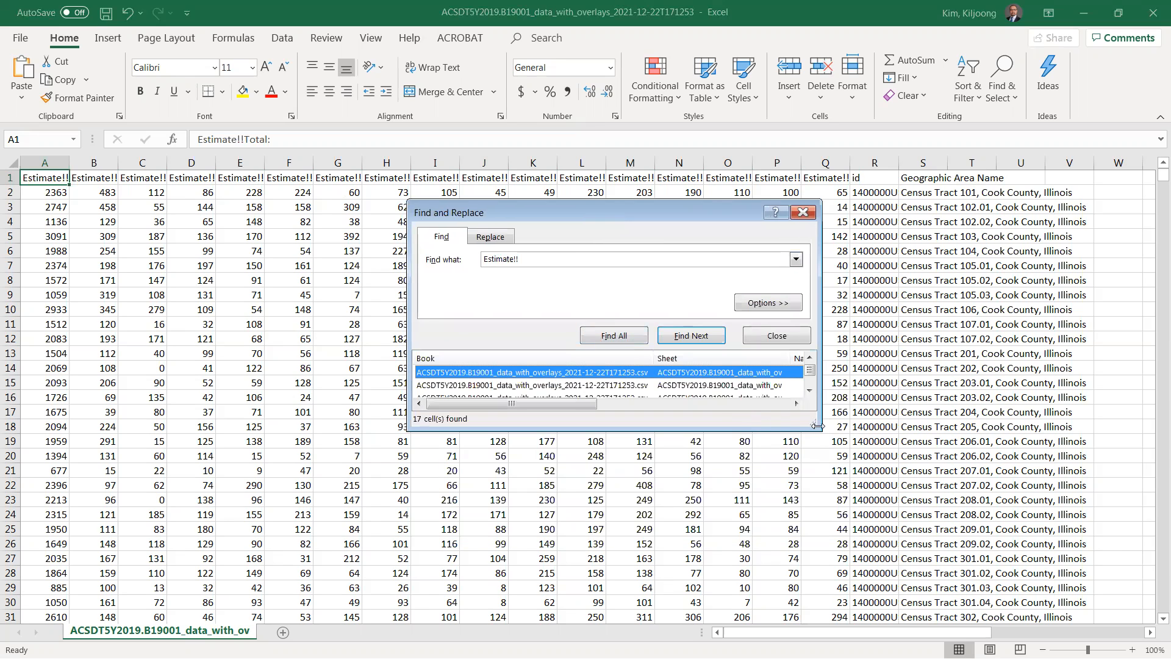
left_click(488, 241)
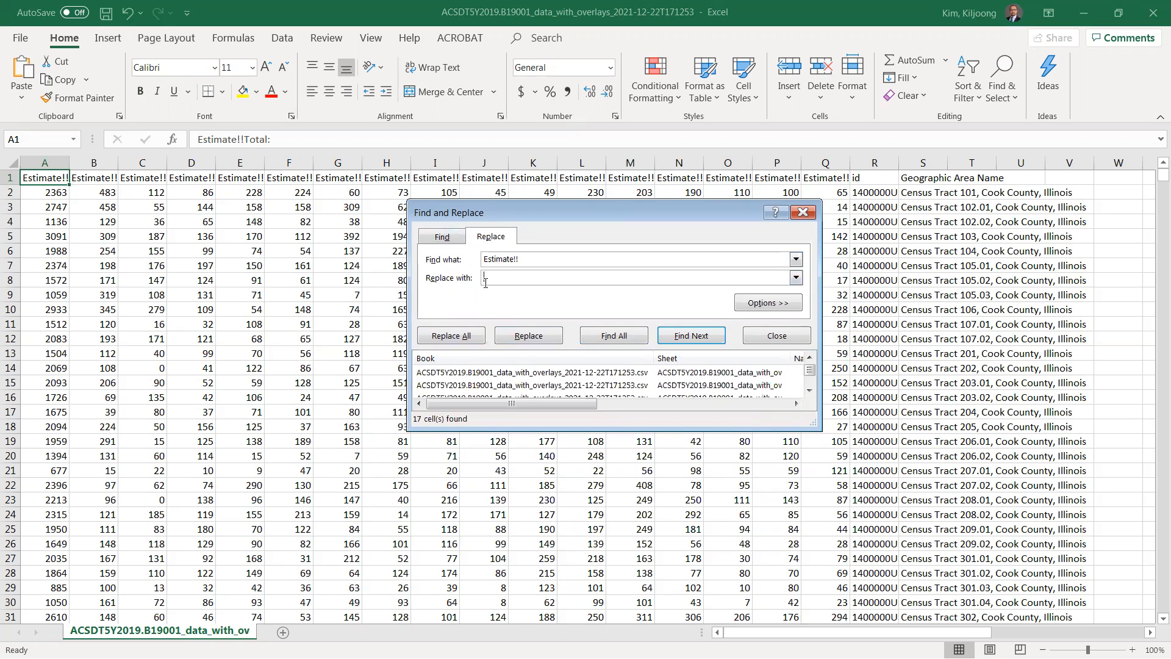
left_click(446, 344)
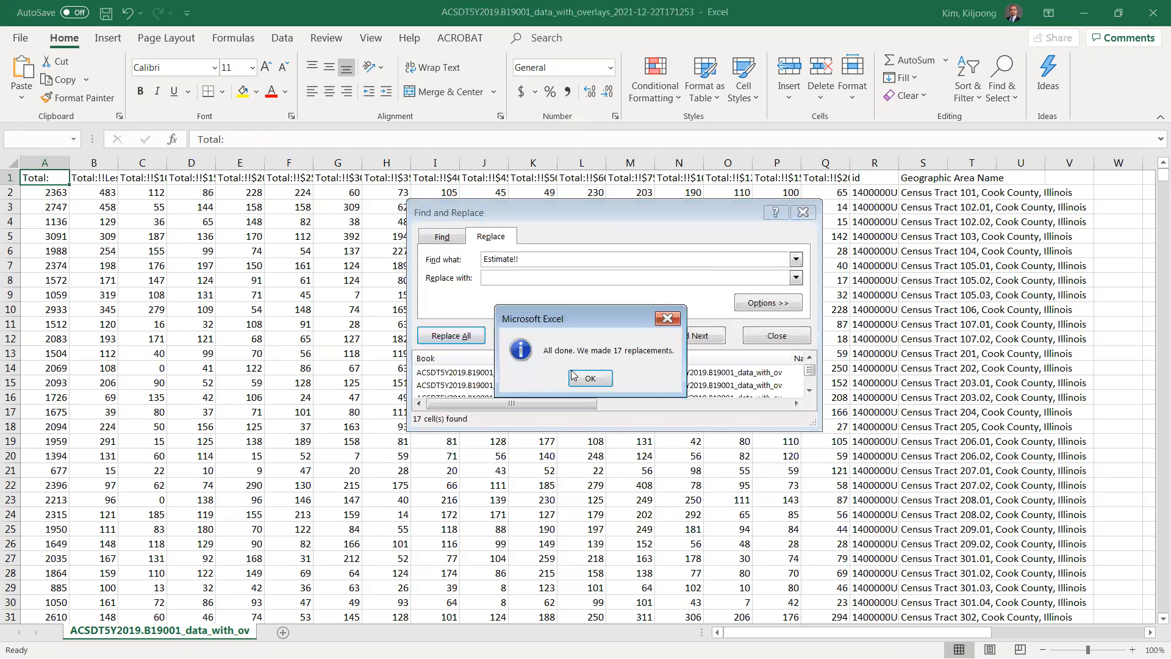
left_click(590, 379)
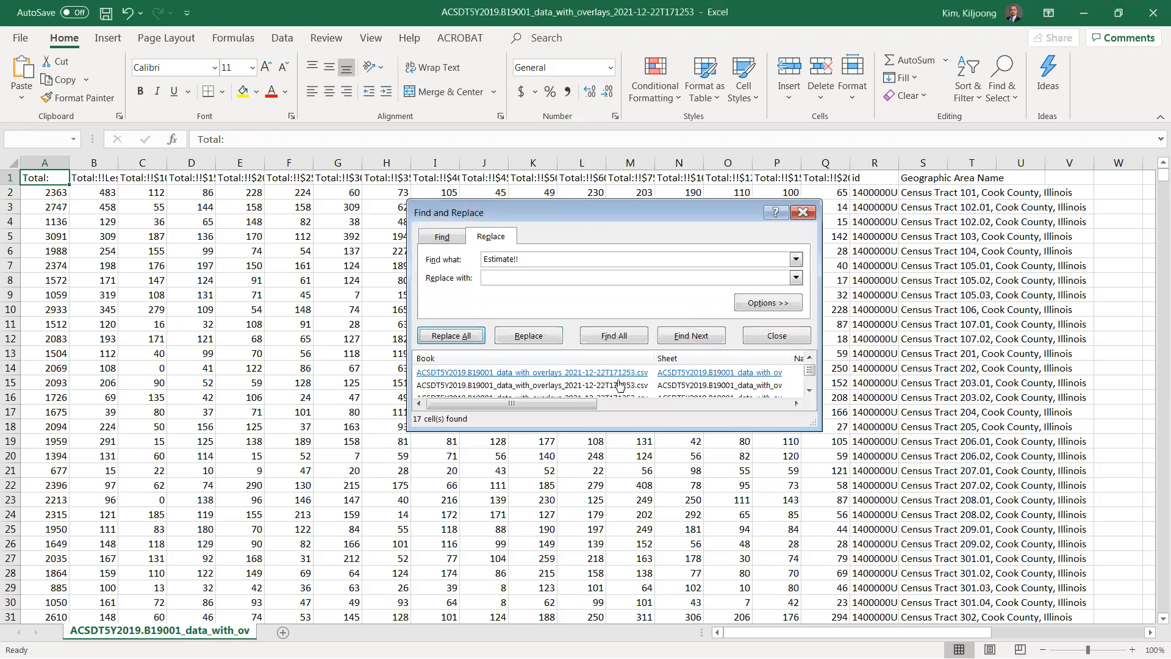
left_click(803, 212)
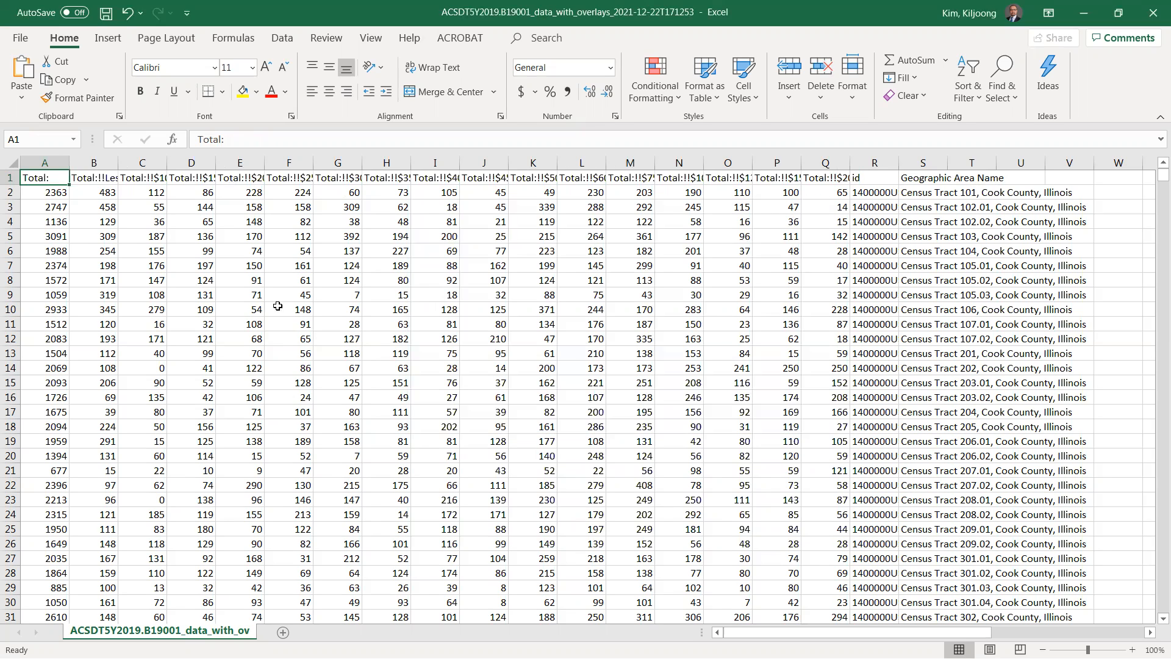
Check the full text of the first few column headers in row 1 for the remaining prefix.
key("Right")
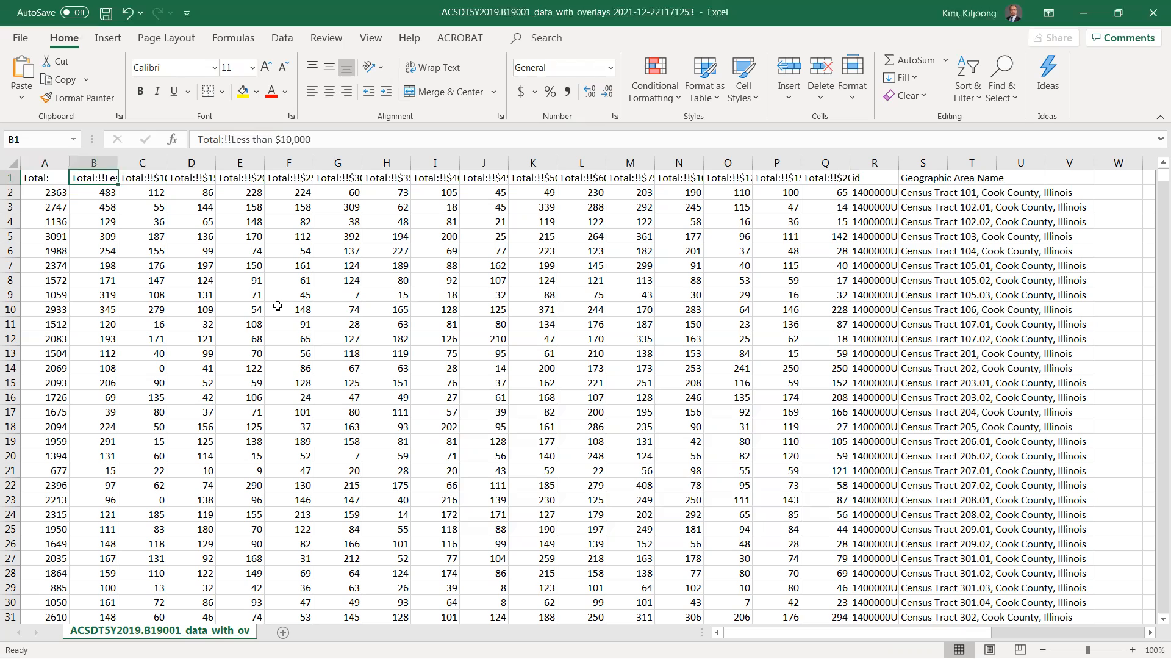
key("Right")
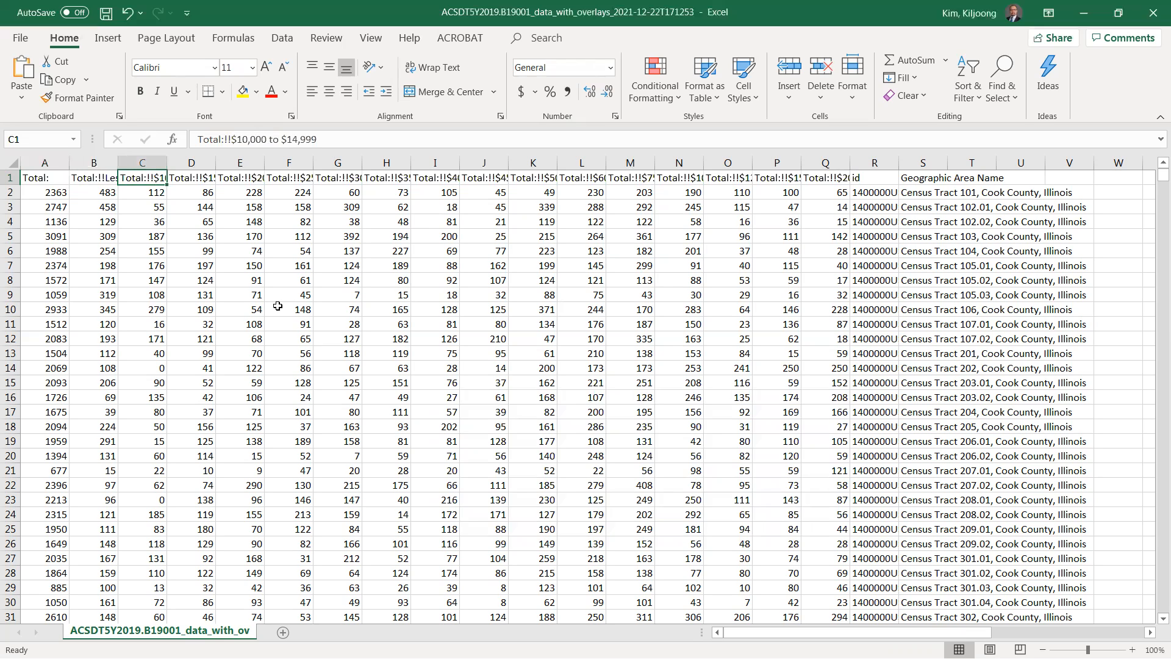
key("Left")
key("Left")
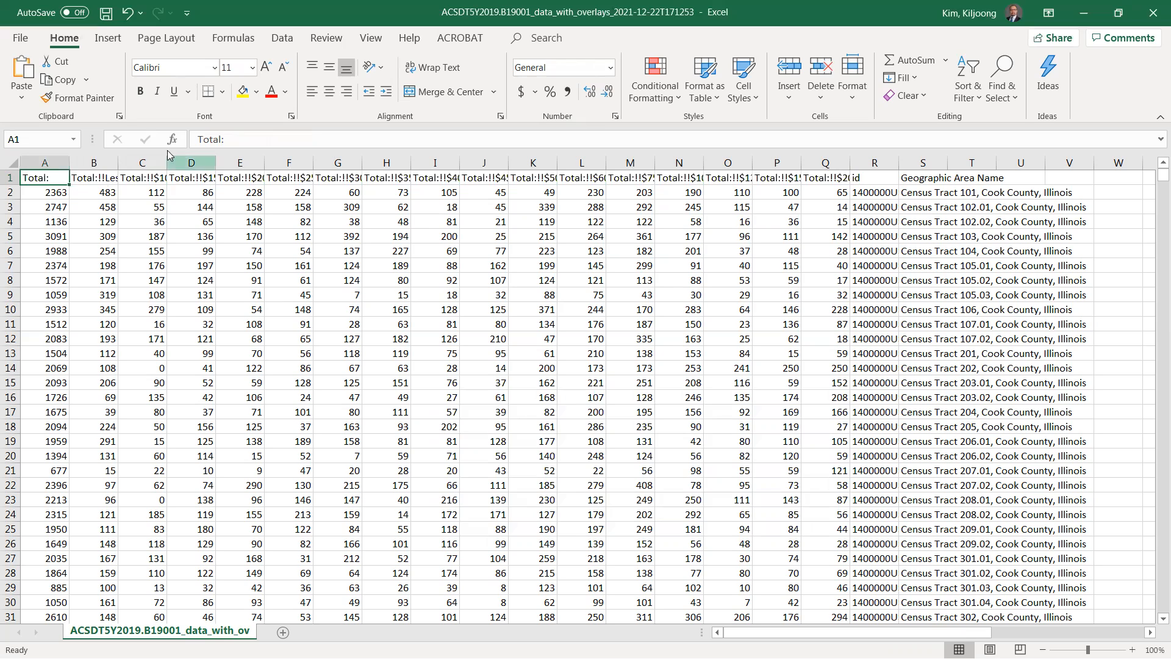
left_click(53, 198)
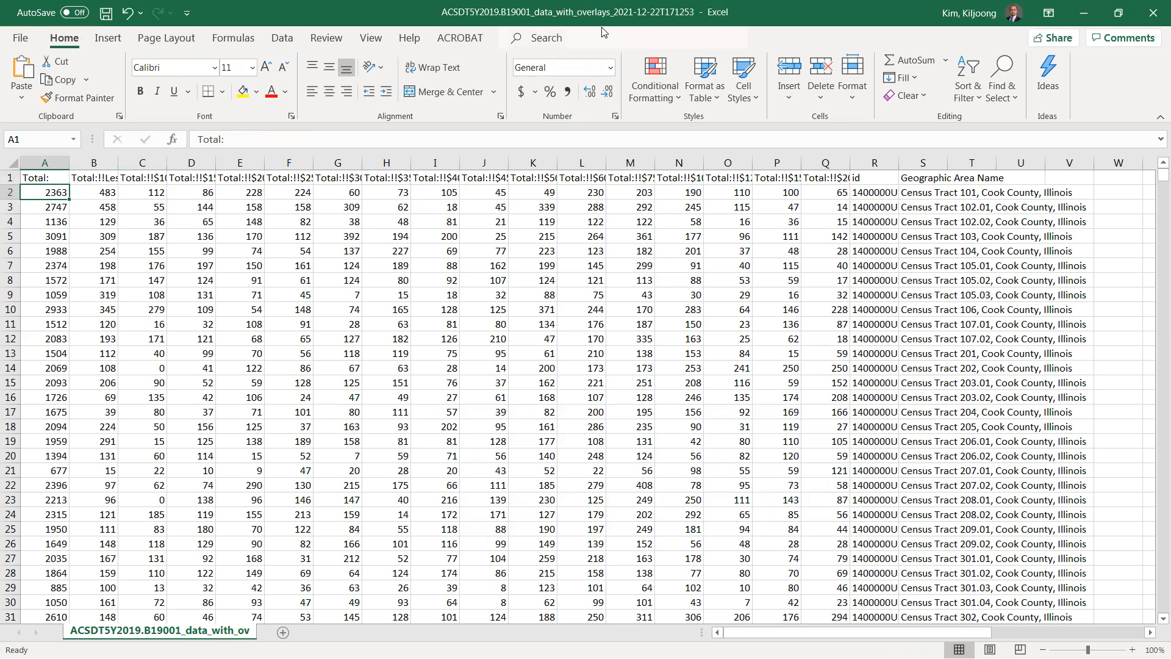
left_click(104, 180)
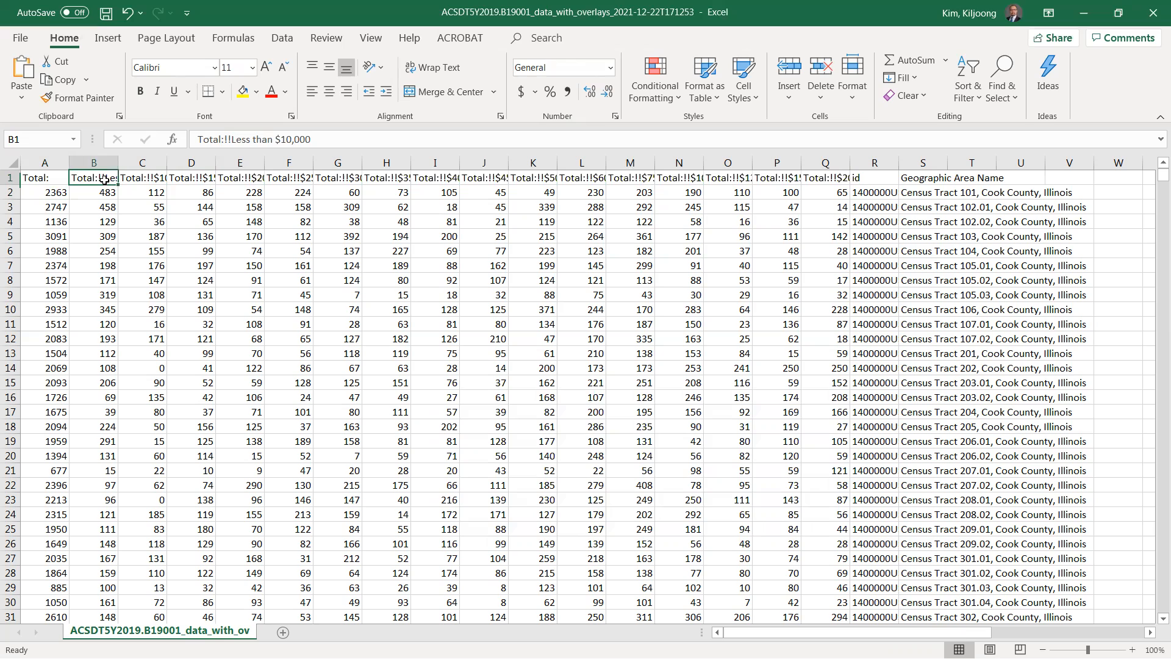
key("Right")
key("Right")
key("Left")
key("Left")
Remove "Total:!!" from all column headers by replacing every occurrence with nothing.
left_click(999, 97)
left_click(1000, 119)
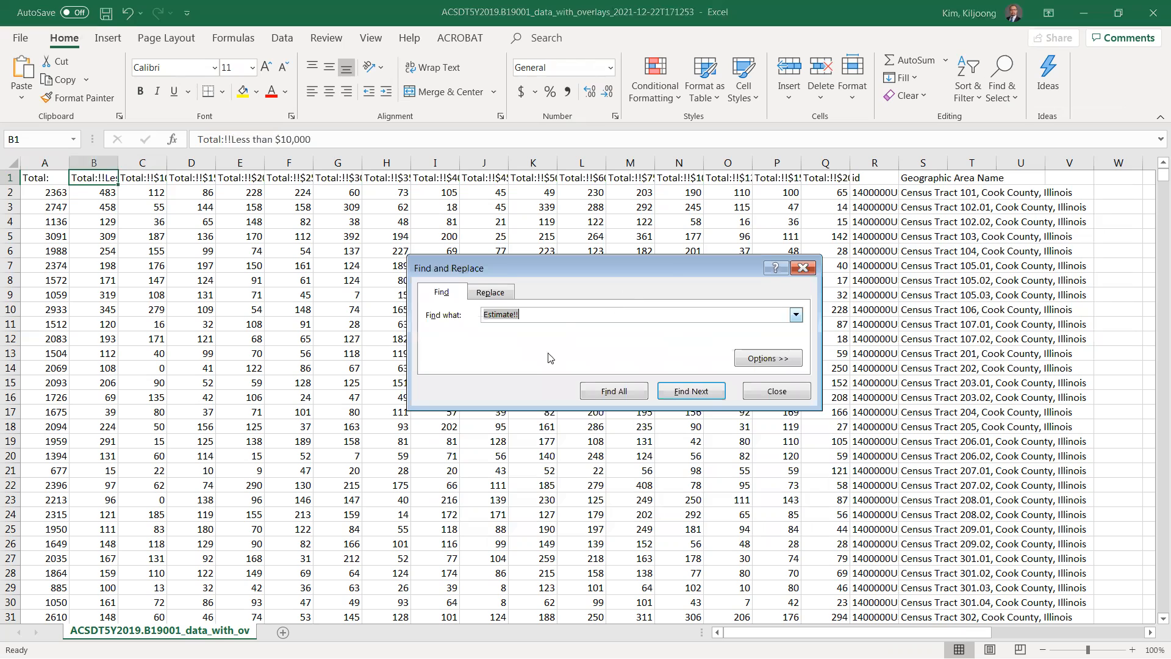
type("Total:!!")
left_click(491, 293)
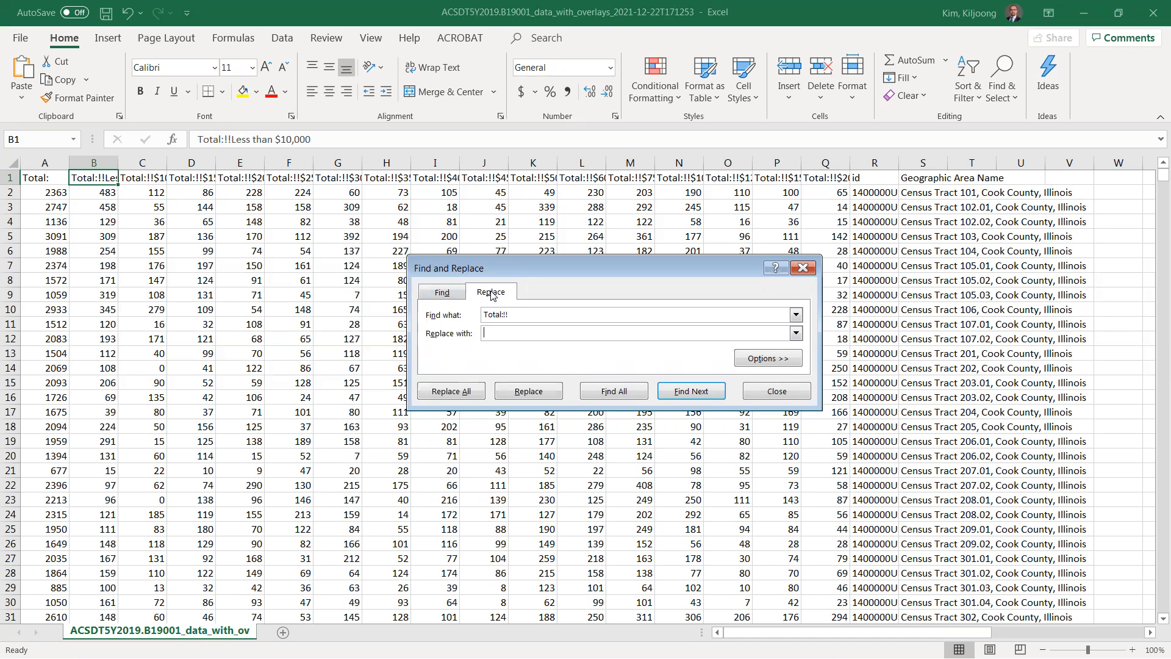
left_click(444, 395)
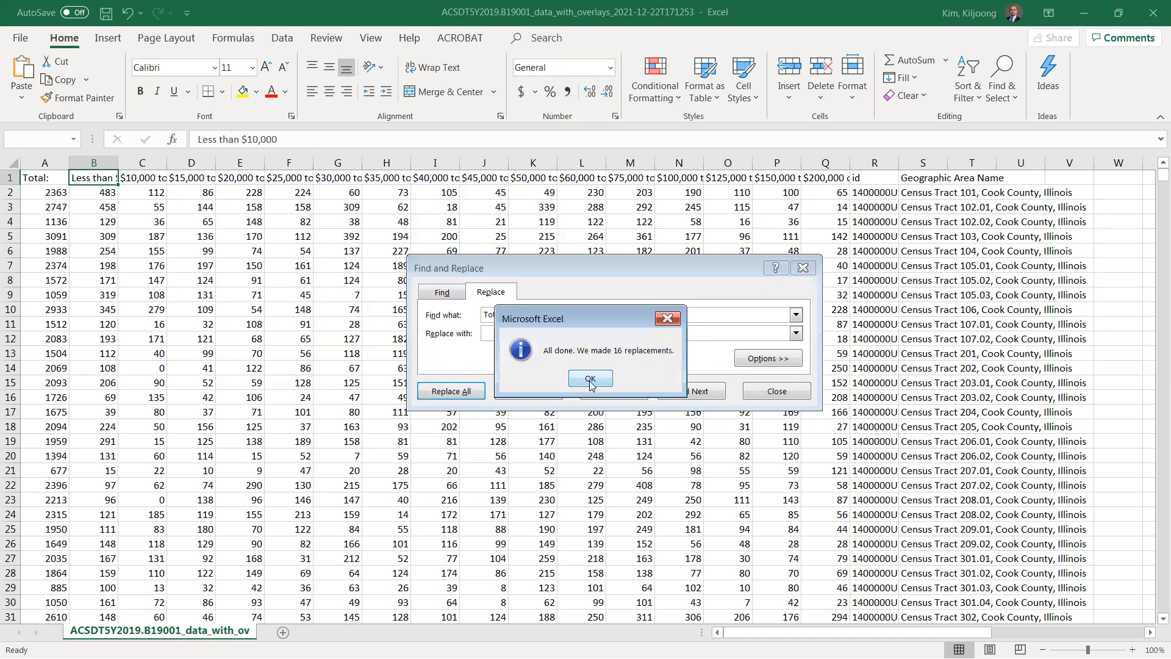
left_click(590, 375)
left_click(796, 394)
Check the full text of each household income header in row 1, from column A through column Q.
key("Left")
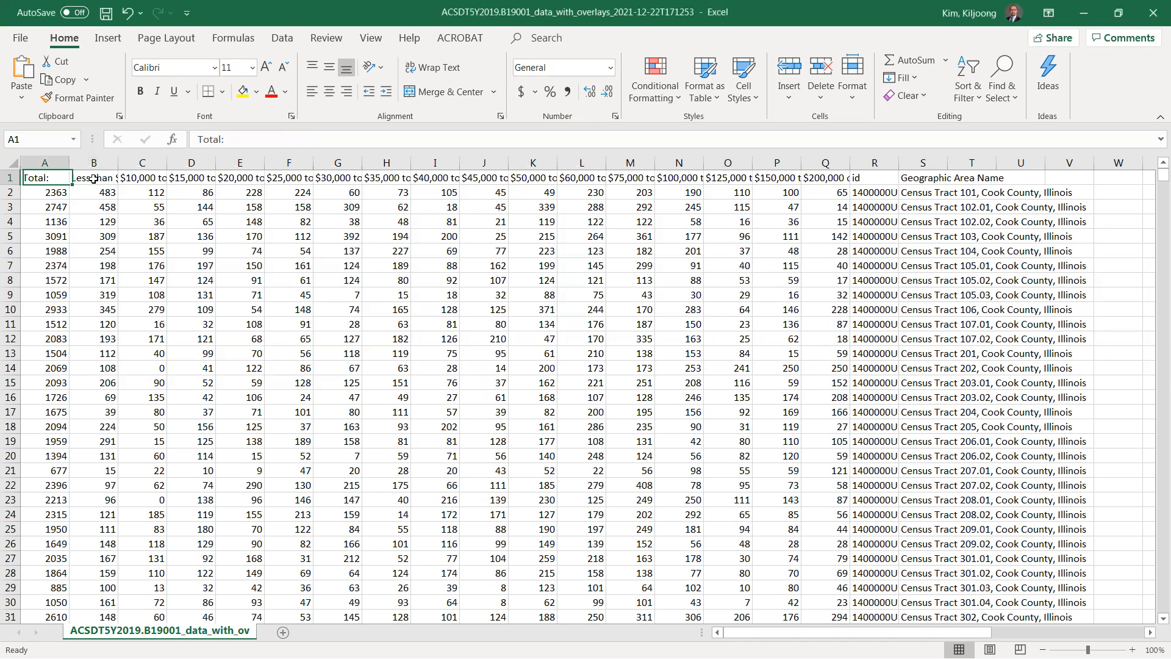
key("Right")
key("Right")
key("Right")
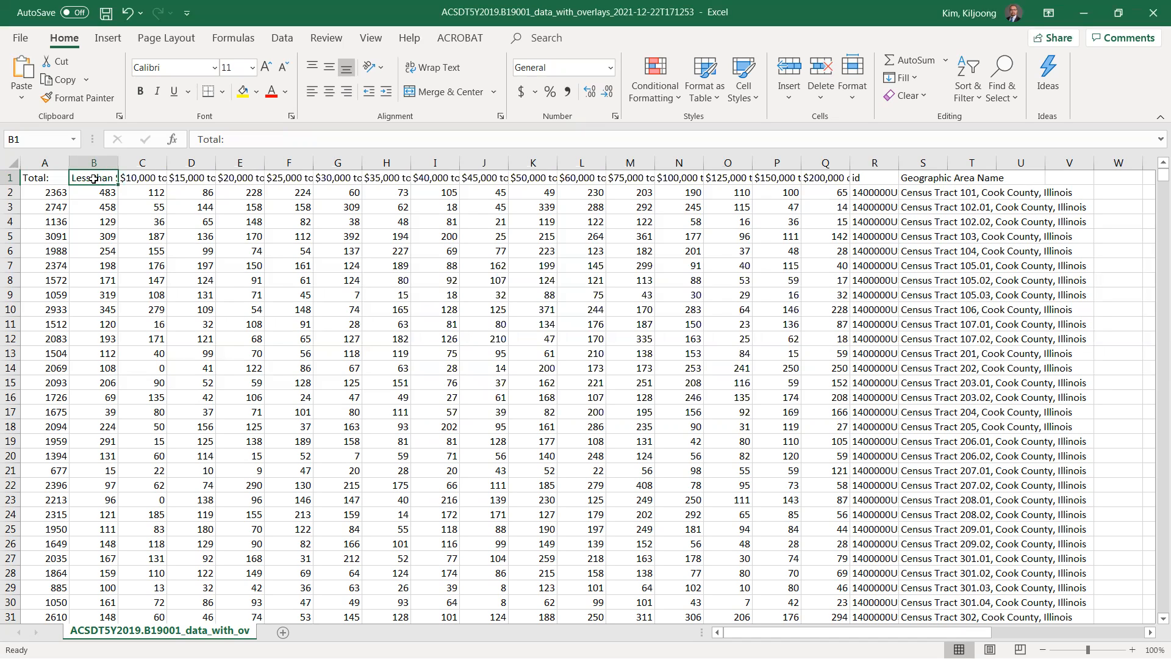
key("Right")
key("Right")
key("Right")
key("Right")
key("Right")
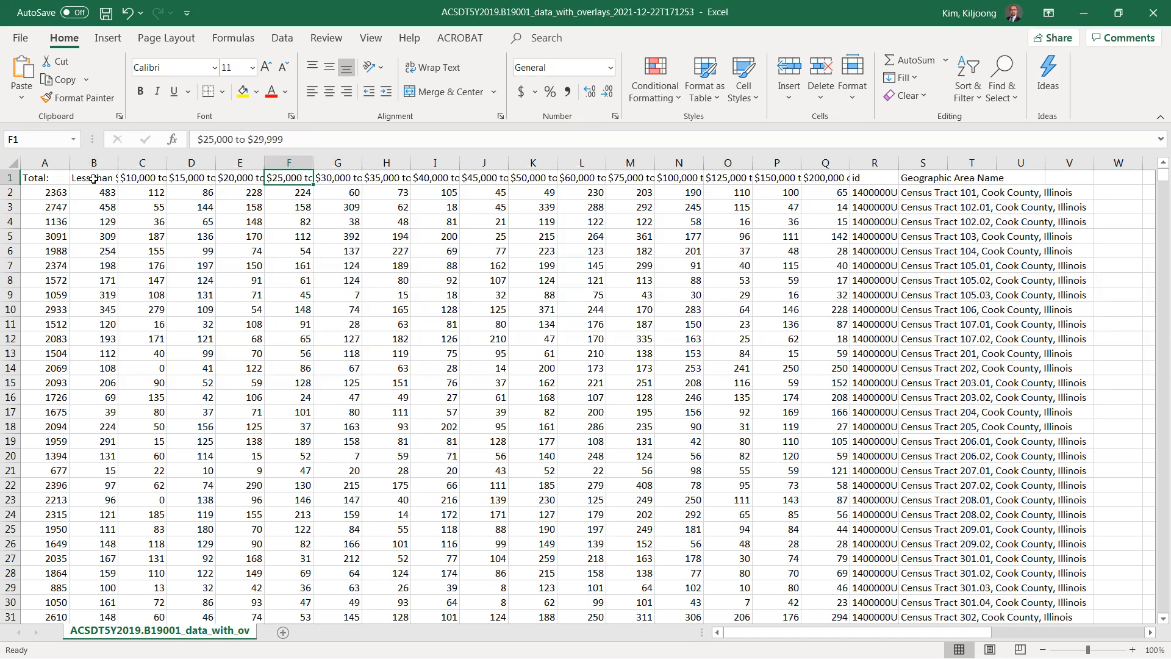
key("Left")
key("Left")
key("Left")
key("Left")
key("Left")
key("Left")
key("Left")
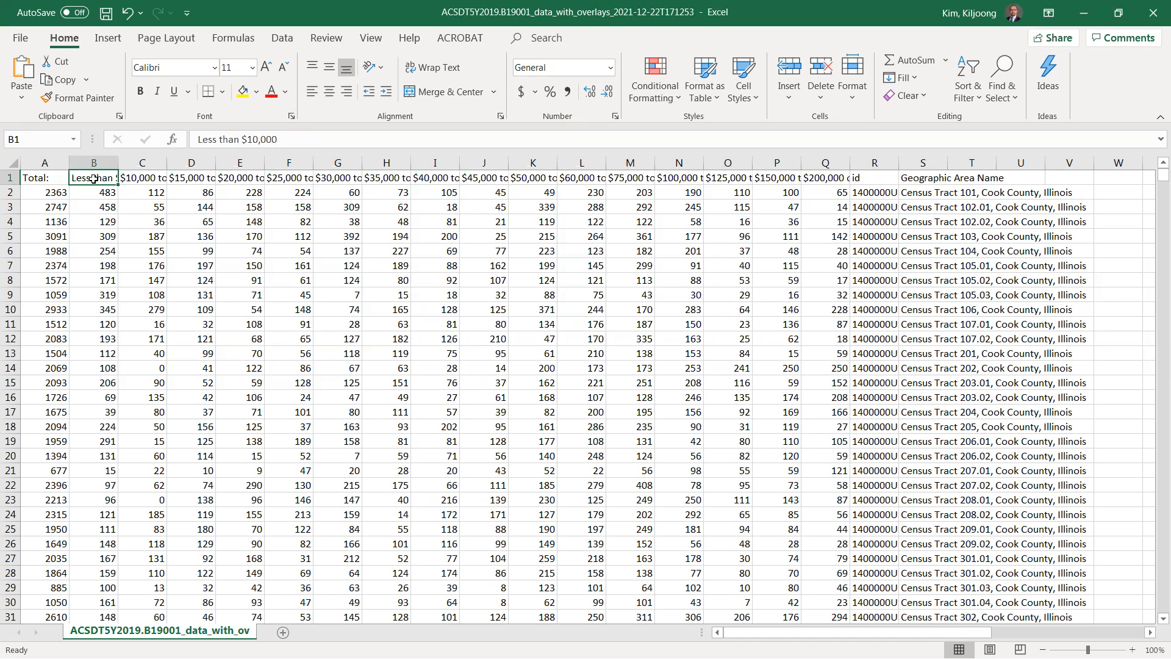
key("Right")
key("Right")
key("Right")
key("Right")
key("Right")
key("Right")
key("Right")
key("Right")
key("Right")
key("Right")
key("Right")
key("Right")
key("Right")
key("Right")
key("Right")
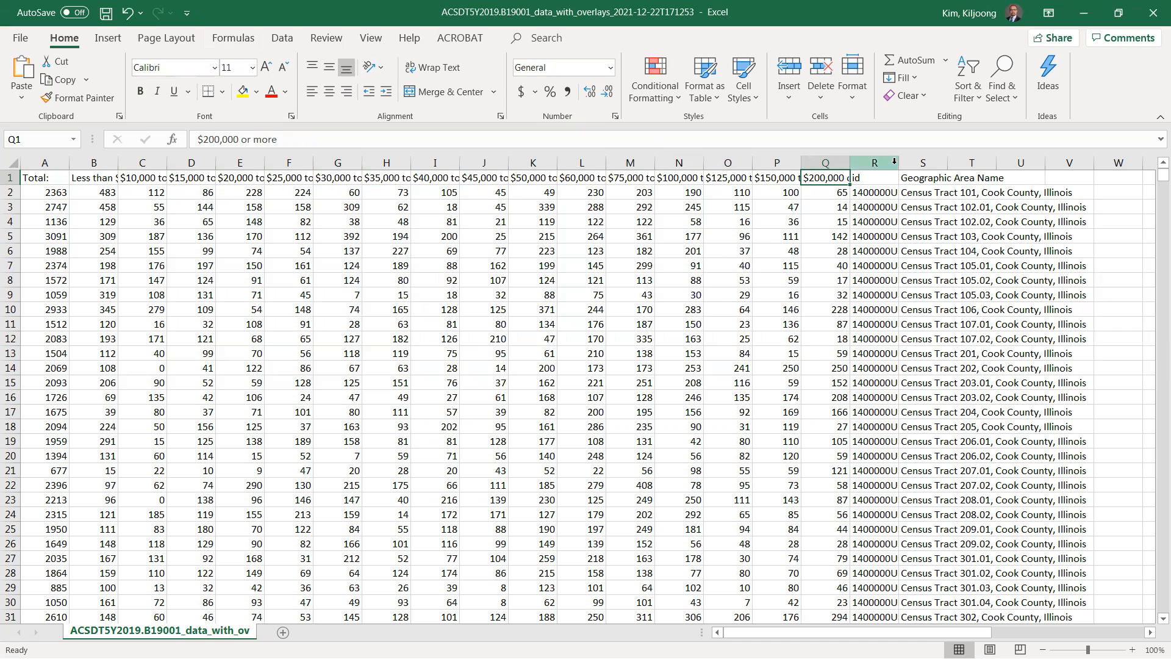
Widen column R to show the full identifiers and rename its "id" header to TRACTID.
left_click_drag(900, 161, 979, 162)
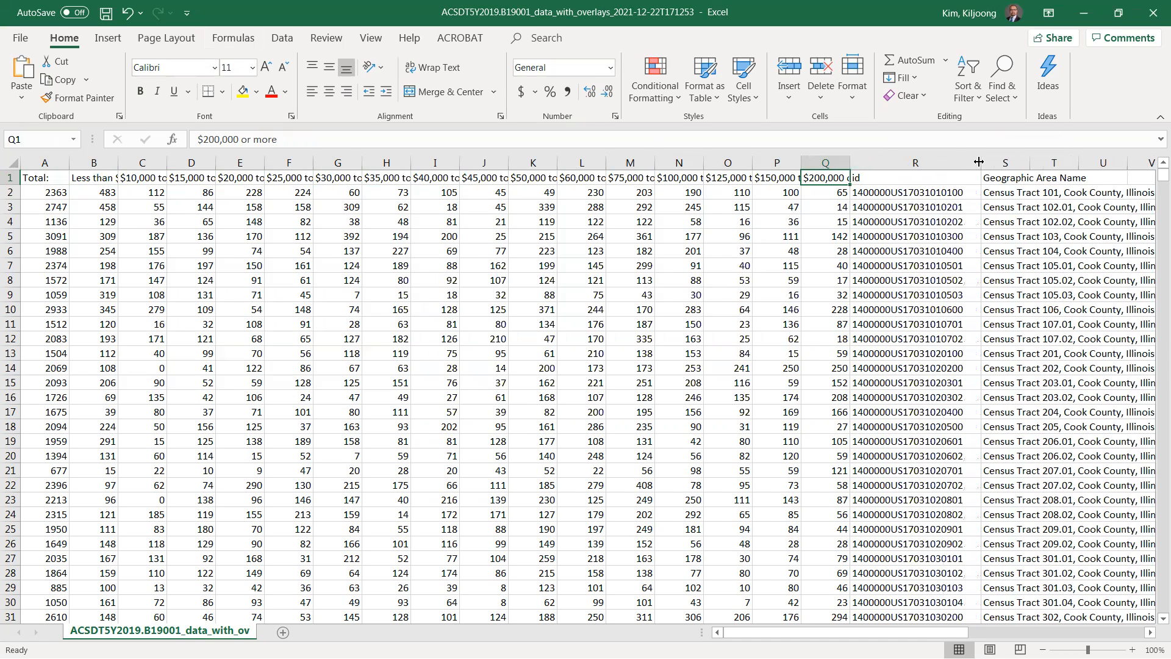
left_click(893, 194)
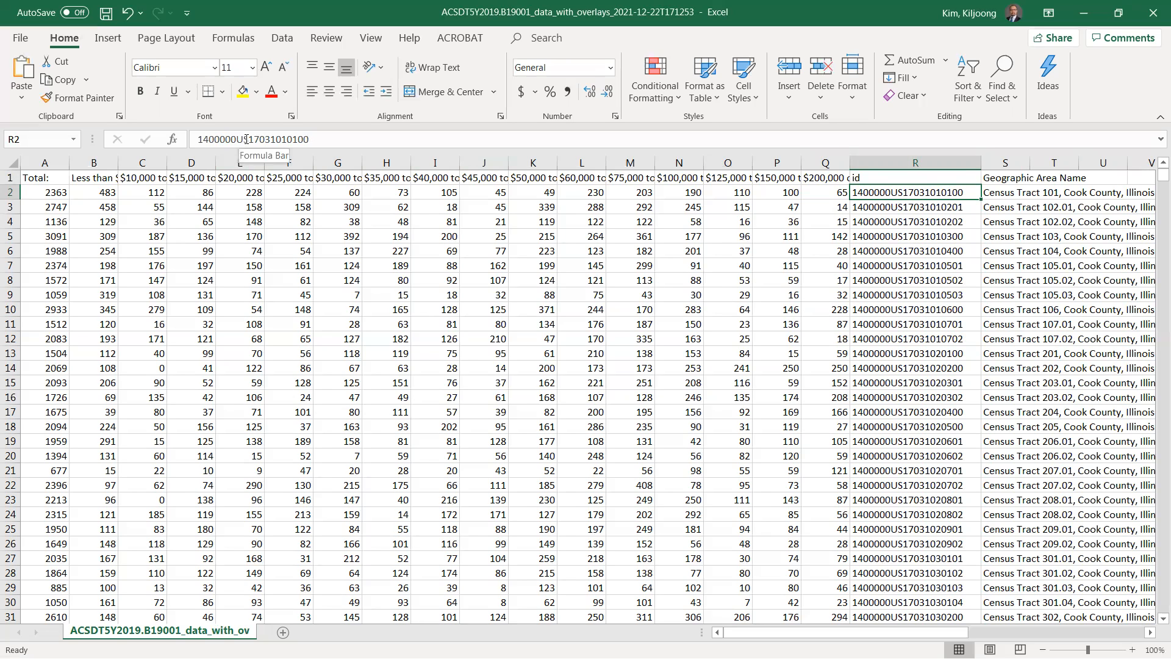
left_click(905, 183)
type("TRA")
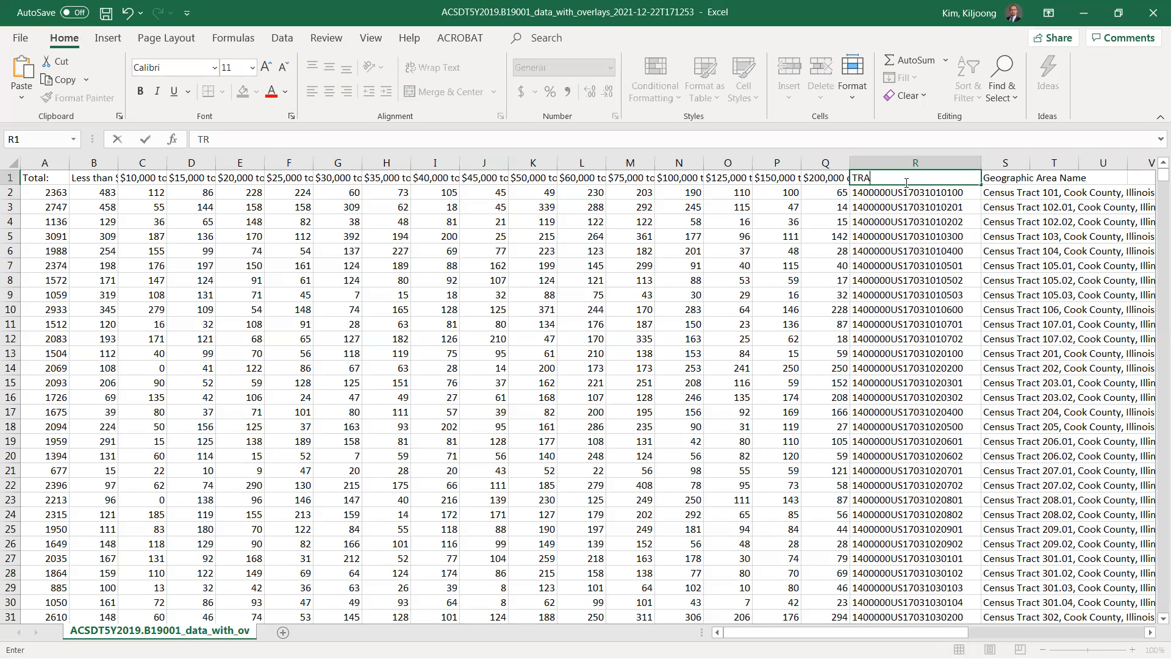
type("CTID")
key("Return")
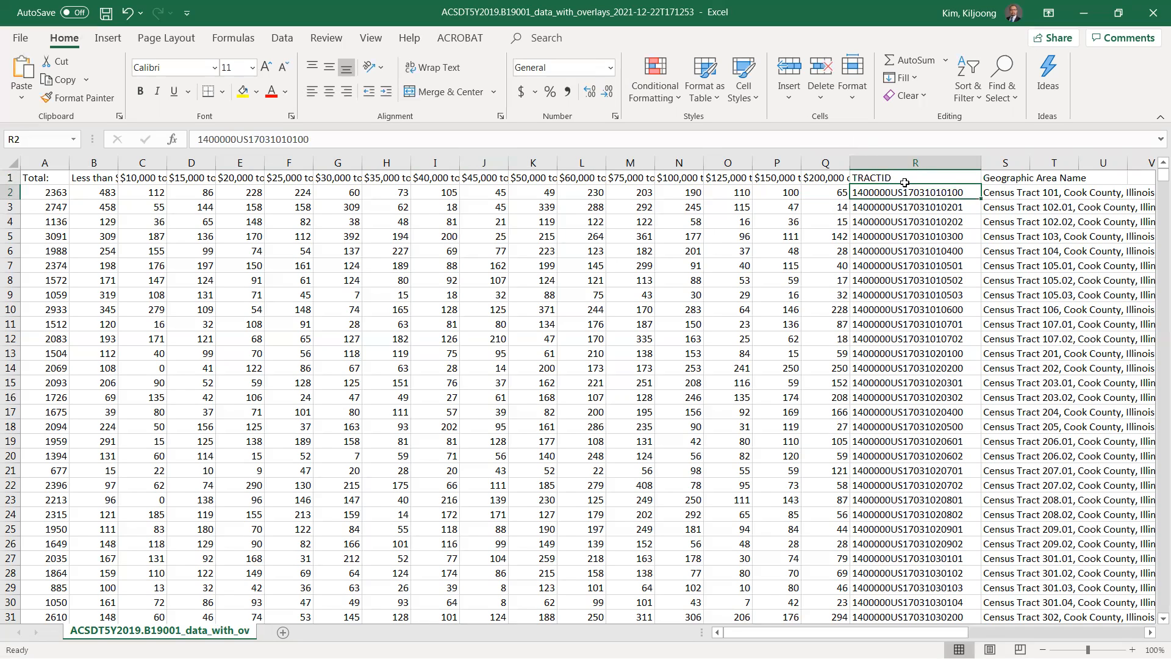
left_click(905, 182)
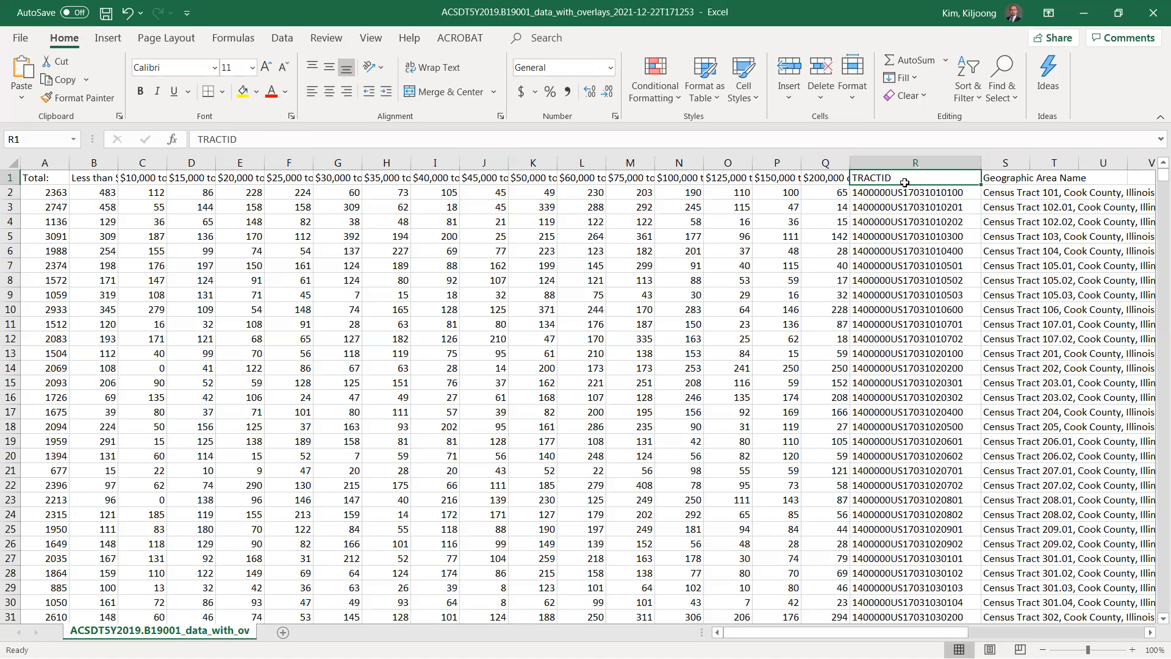
Copy the "1400000US" prefix from the tract identifier in cell R2, leaving the cell's content as it is.
left_click(890, 194)
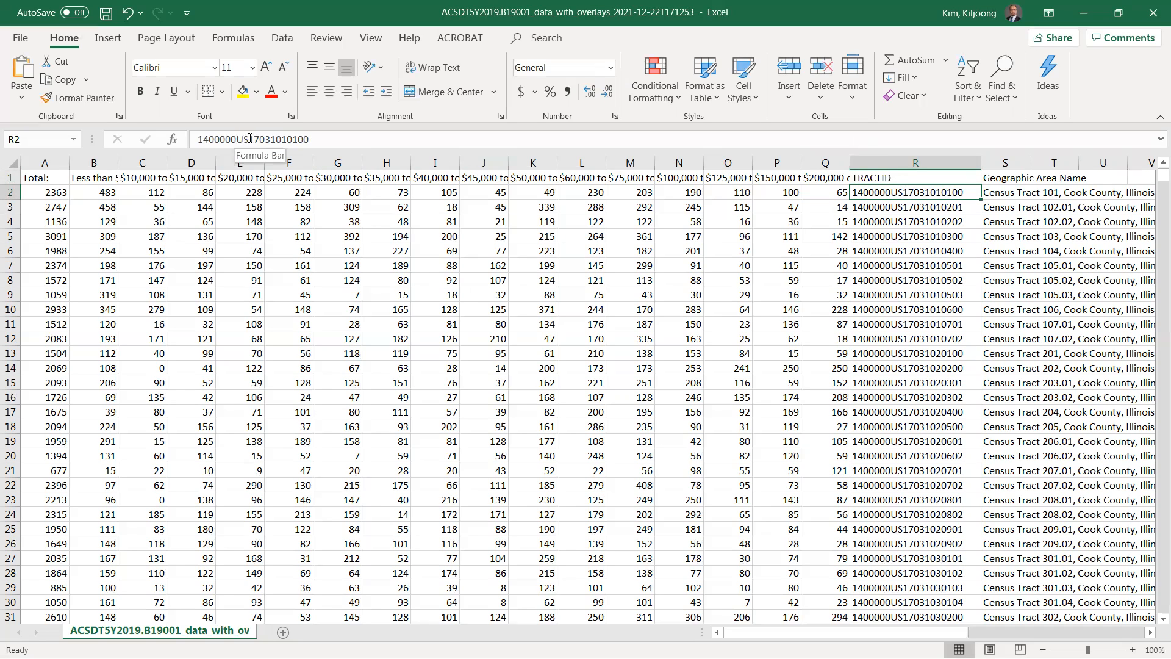
left_click(250, 138)
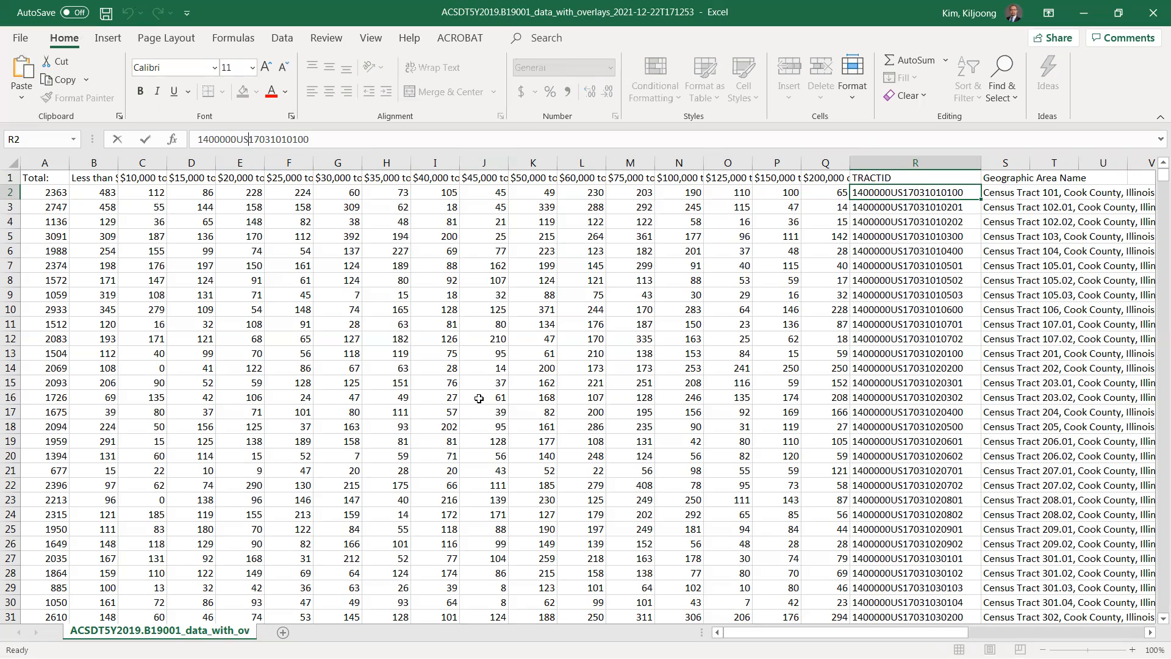
key("shift+Home")
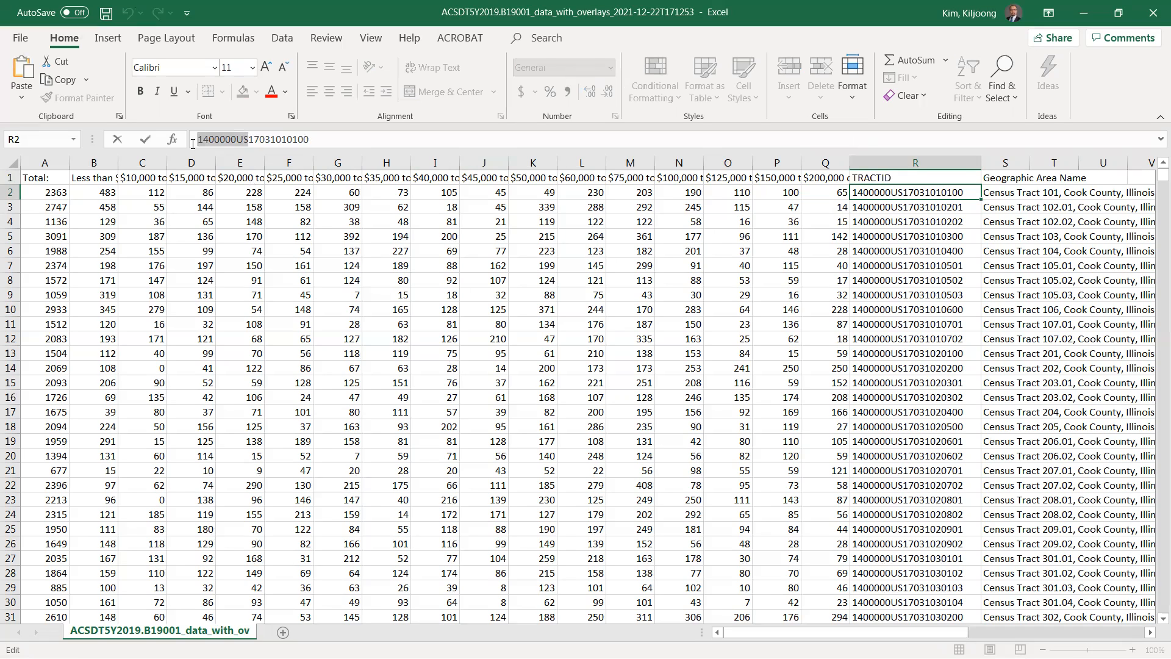
left_click(69, 81)
left_click(820, 366)
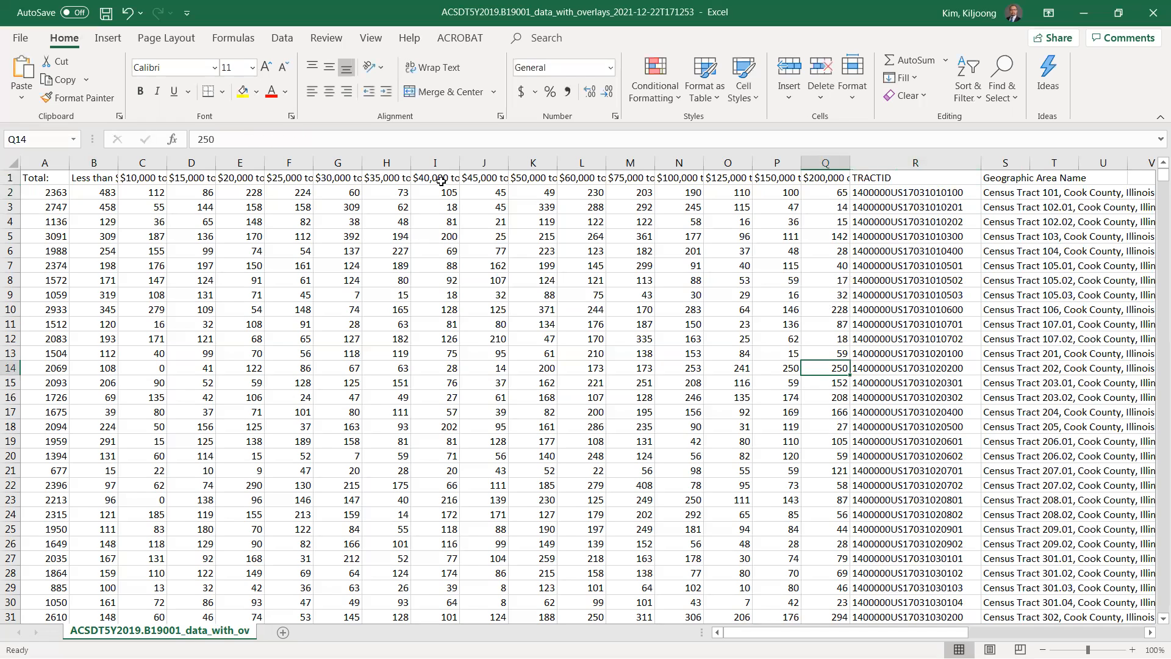
Remove "1400000US" from all the tract identifiers by replacing every occurrence with nothing.
left_click(991, 99)
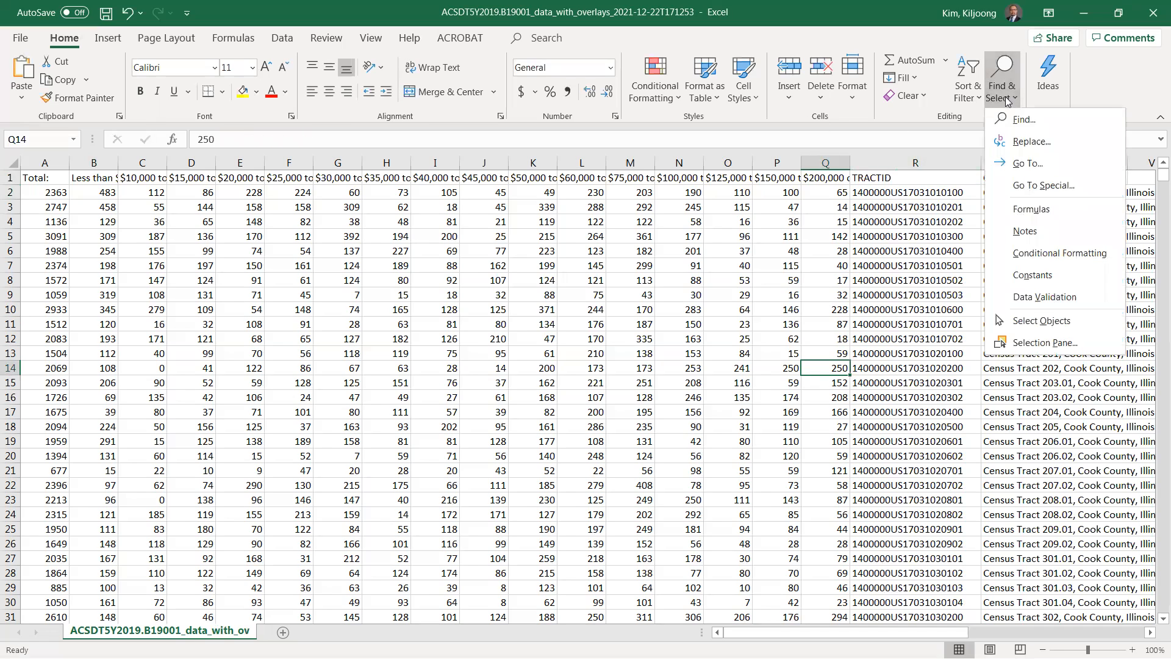
left_click(1009, 144)
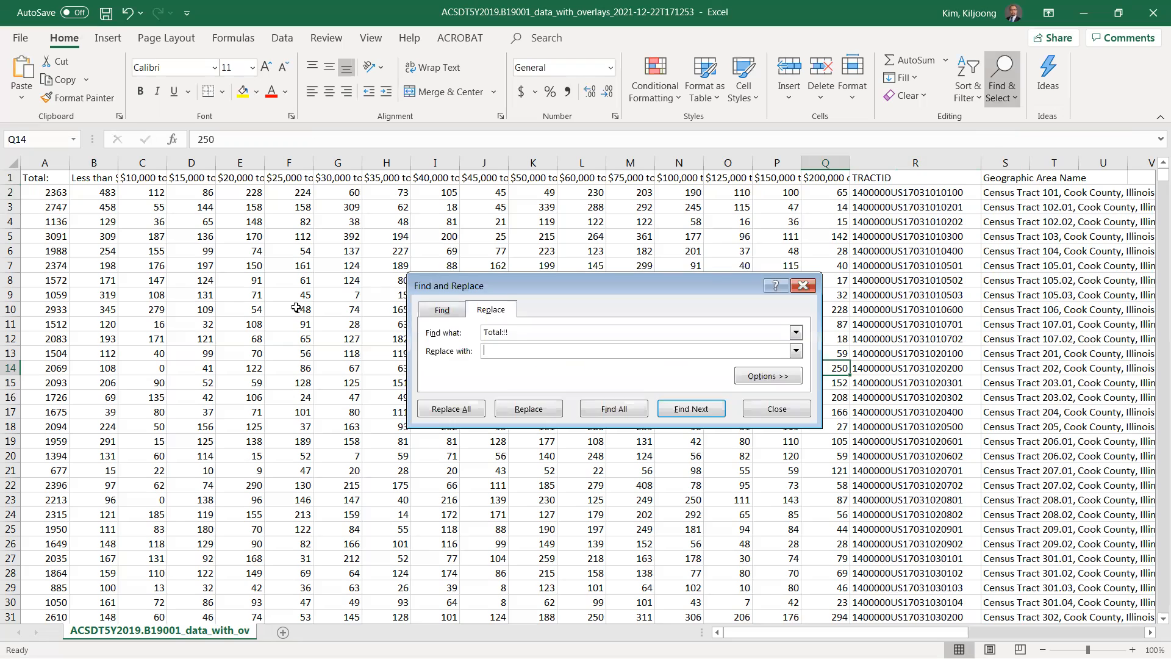
right_click(504, 332)
left_click(523, 376)
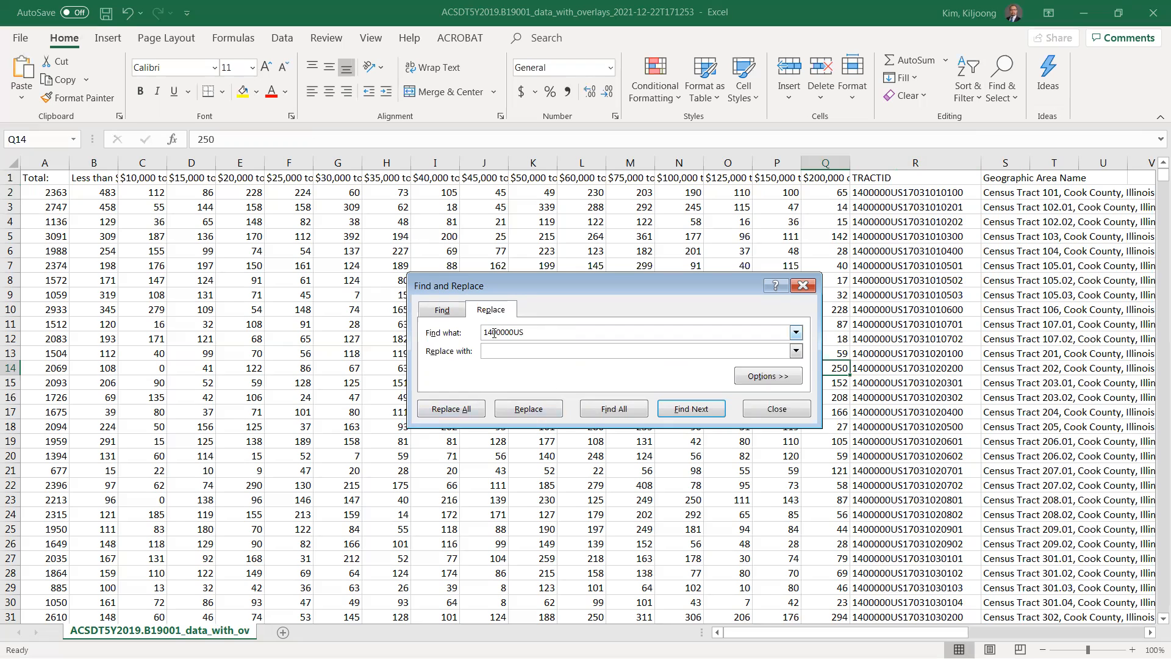
left_click(443, 412)
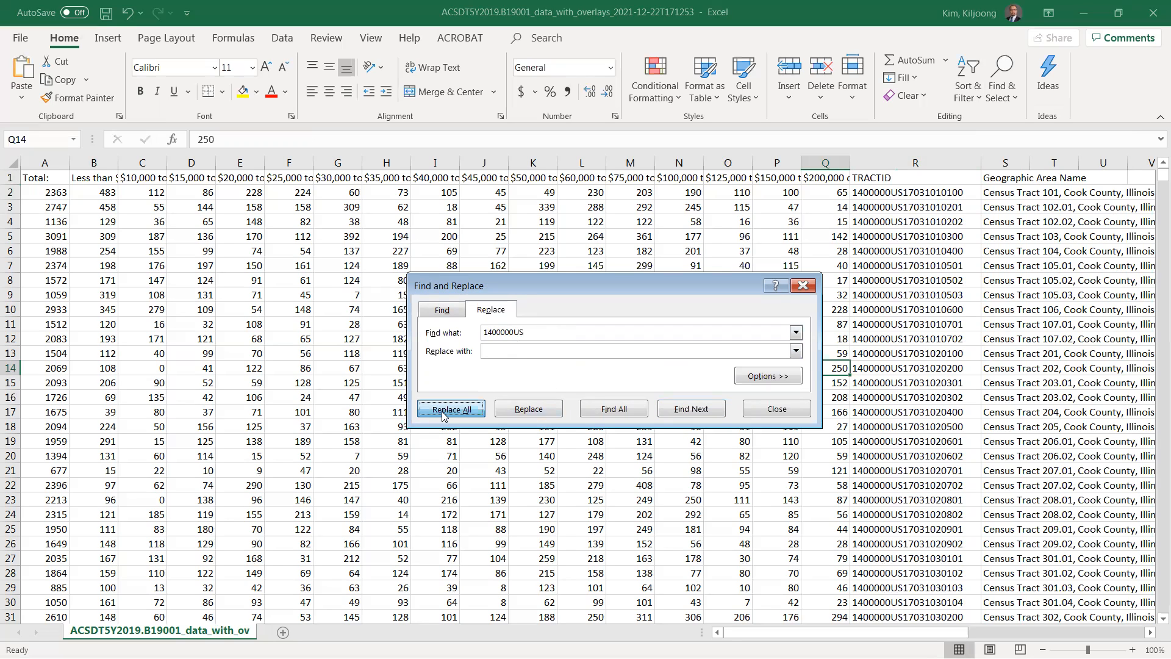
left_click(577, 382)
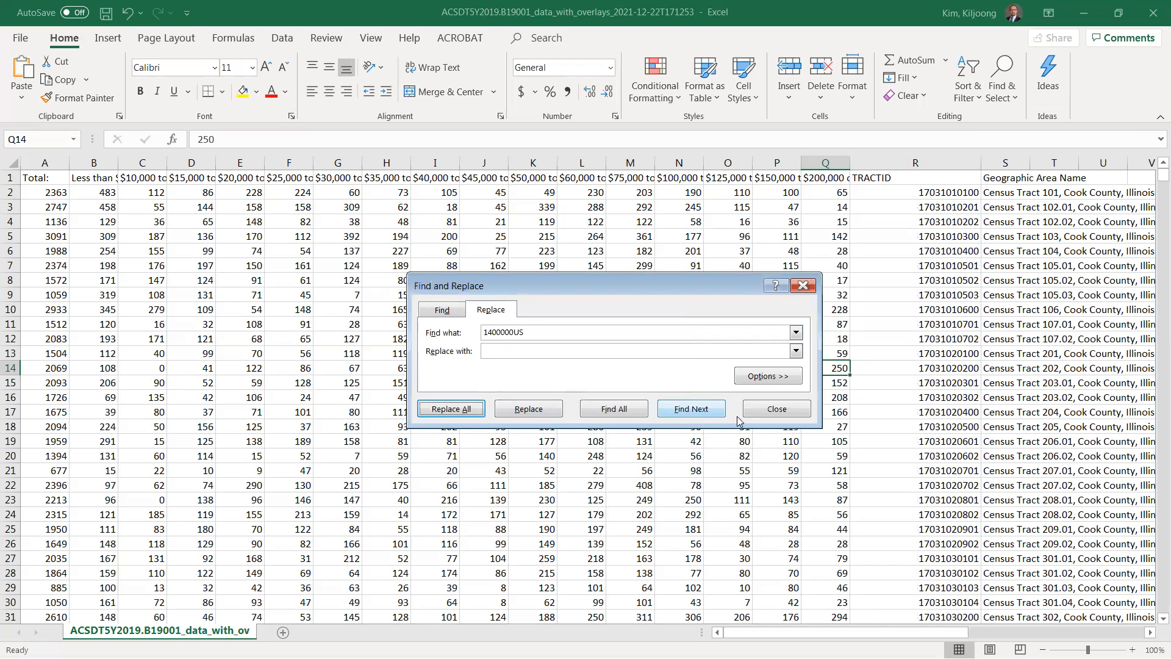
left_click(762, 410)
Examine the groups of digits that make up the tract identifier in cell R2 without editing it.
left_click(927, 192)
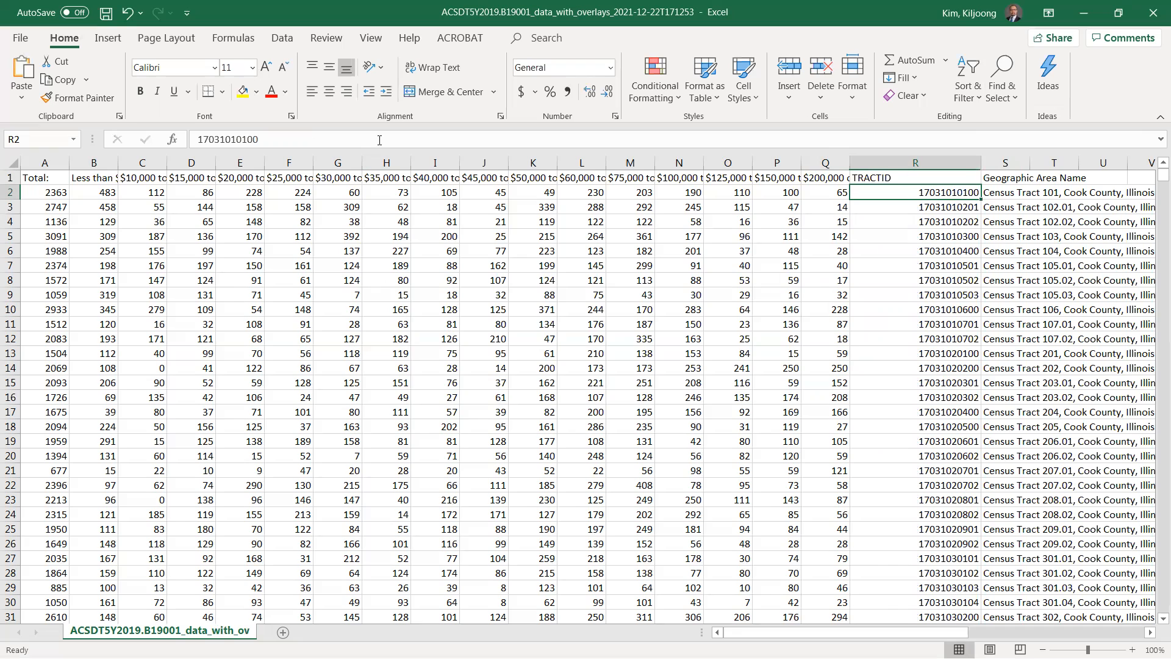
left_click(427, 146)
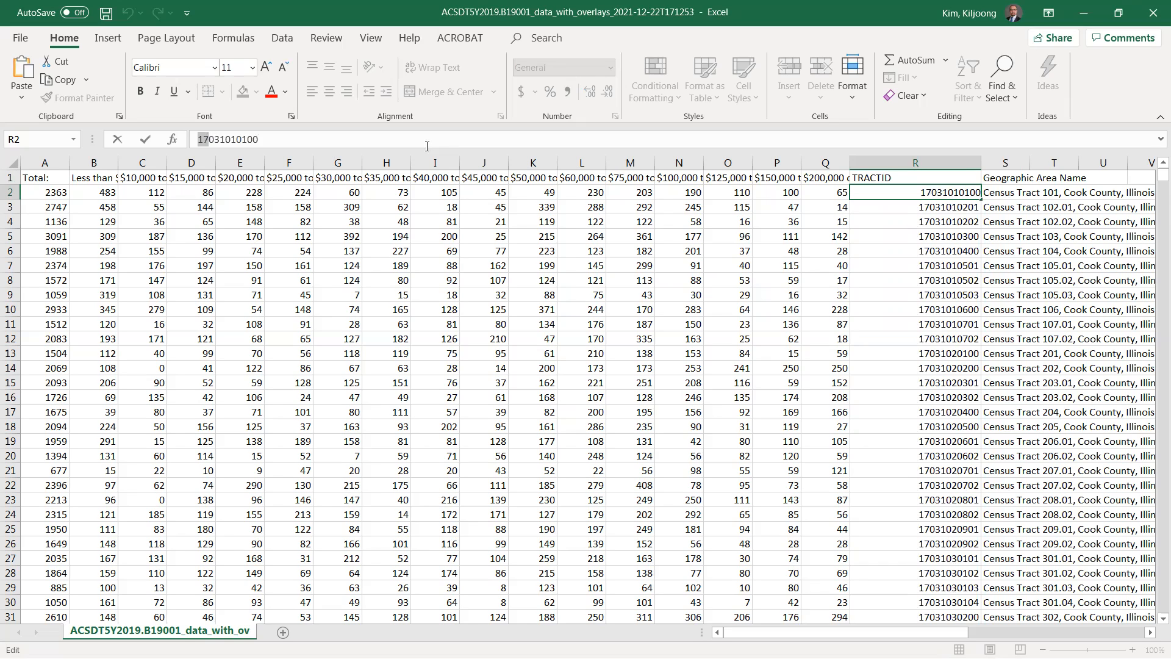
key("Right")
key("shift+Right")
key("shift+Right")
key("Right")
key("shift+Right")
key("shift+Right")
key("shift+Right")
key("shift+Right")
key("shift+Right")
key("shift+Right")
key("shift+Left")
key("shift+Left")
key("Right")
key("shift+Right")
key("shift+Right")
key("Right")
key("shift+Left")
key("shift+Left")
key("shift+Left")
key("shift+Left")
key("shift+Left")
key("shift+Left")
key("Left")
key("shift+Right")
key("shift+Right")
key("shift+Right")
key("shift+Right")
key("shift+Right")
key("shift+Right")
key("shift+Right")
key("shift+Right")
key("shift+Right")
left_click(875, 217)
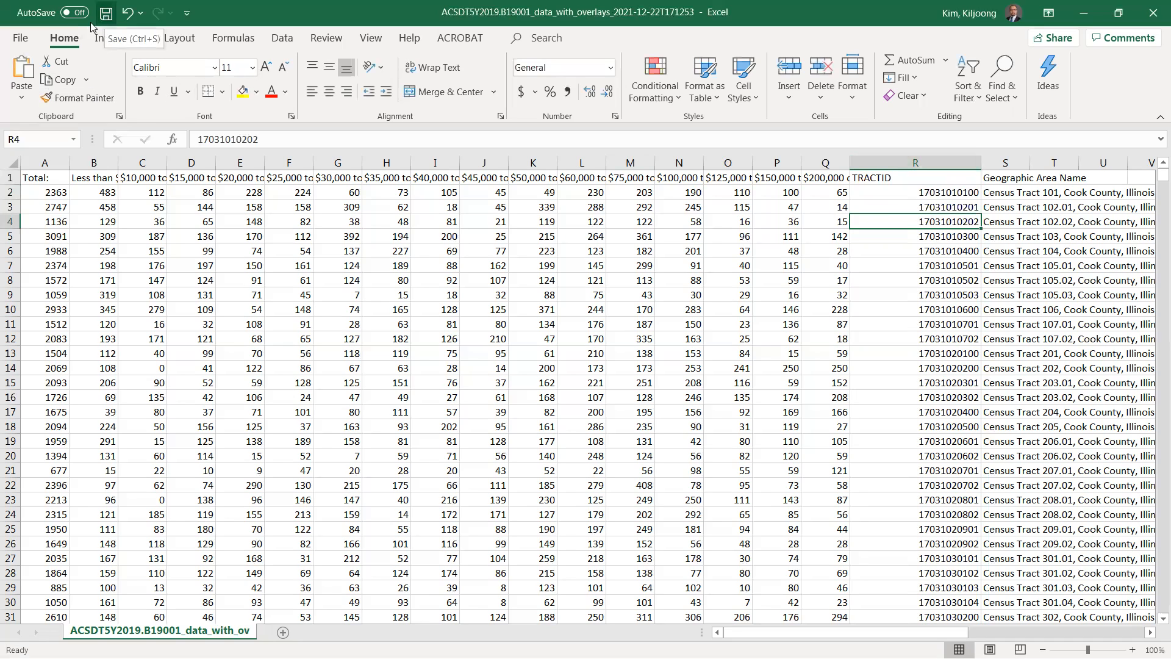
Try to save the sheet as the comma-delimited CSV file HH_Income in the Household Income folder, replacing the existing file.
left_click(21, 38)
left_click(49, 240)
left_click(189, 362)
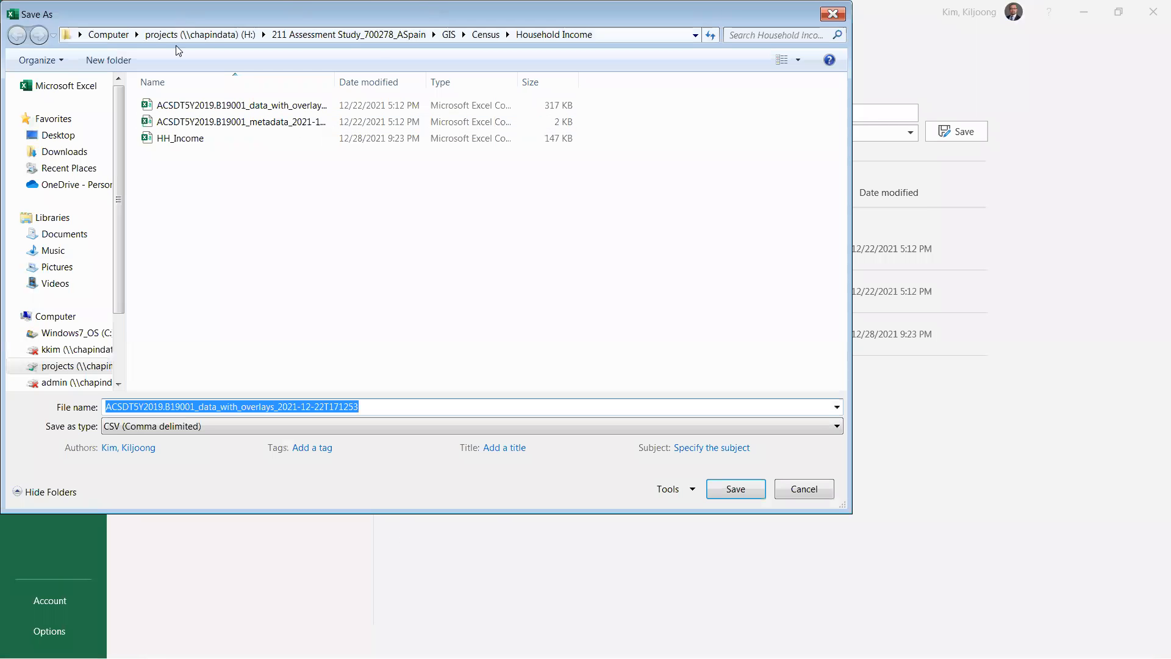
left_click(171, 142)
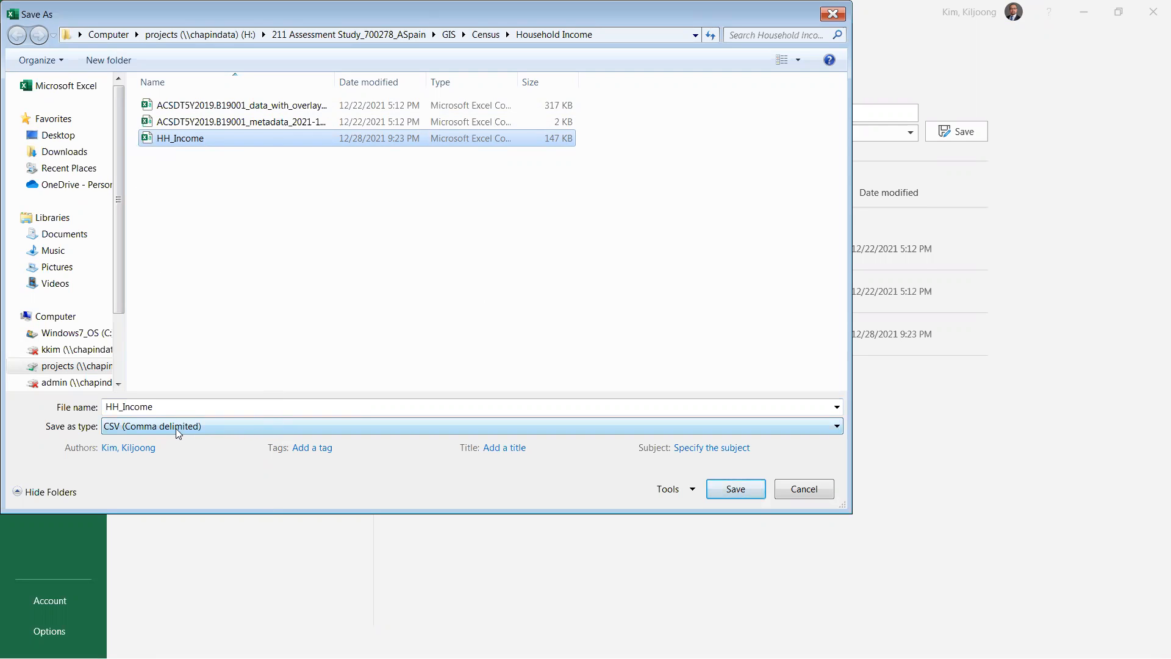
left_click(742, 497)
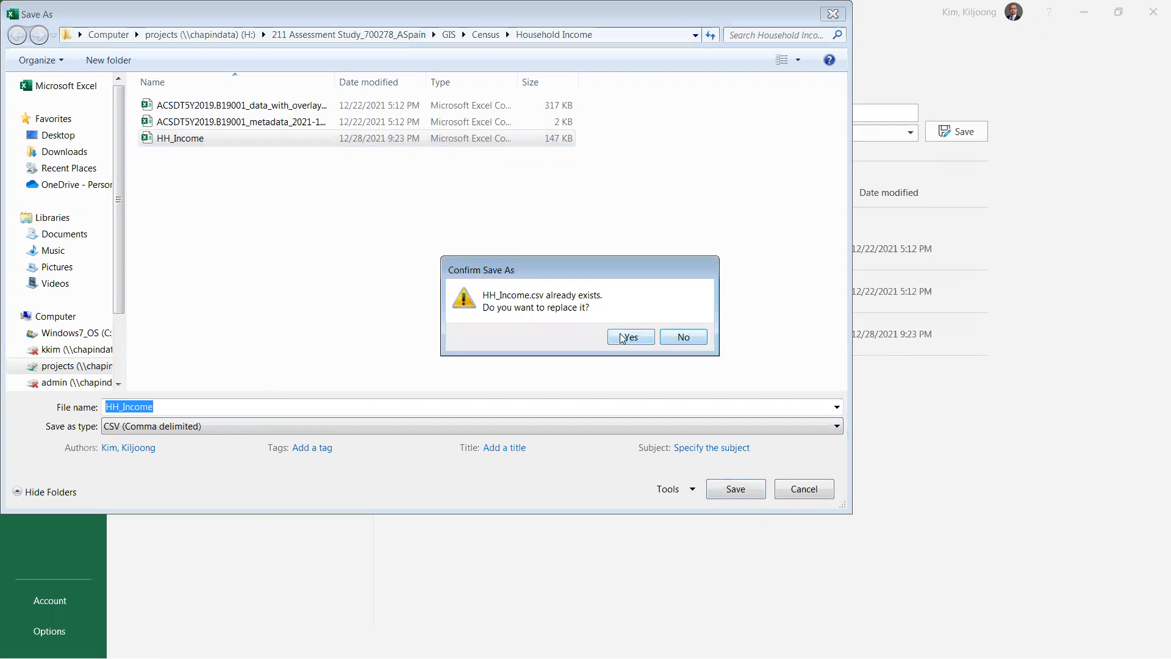
left_click(622, 339)
left_click(604, 379)
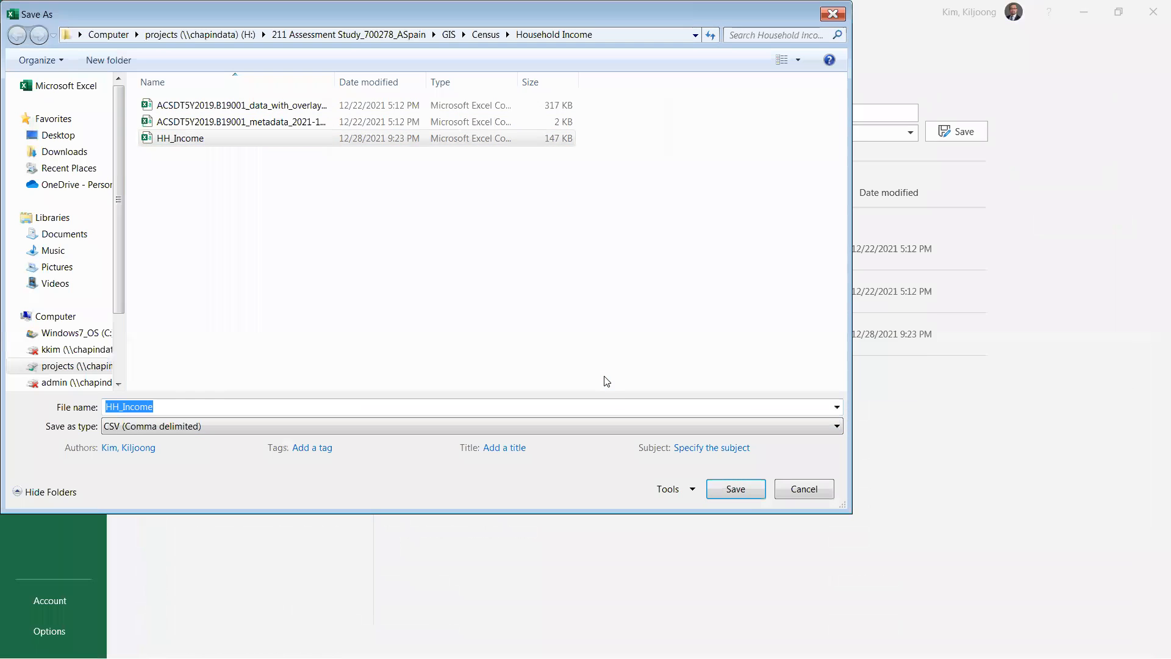
left_click(807, 491)
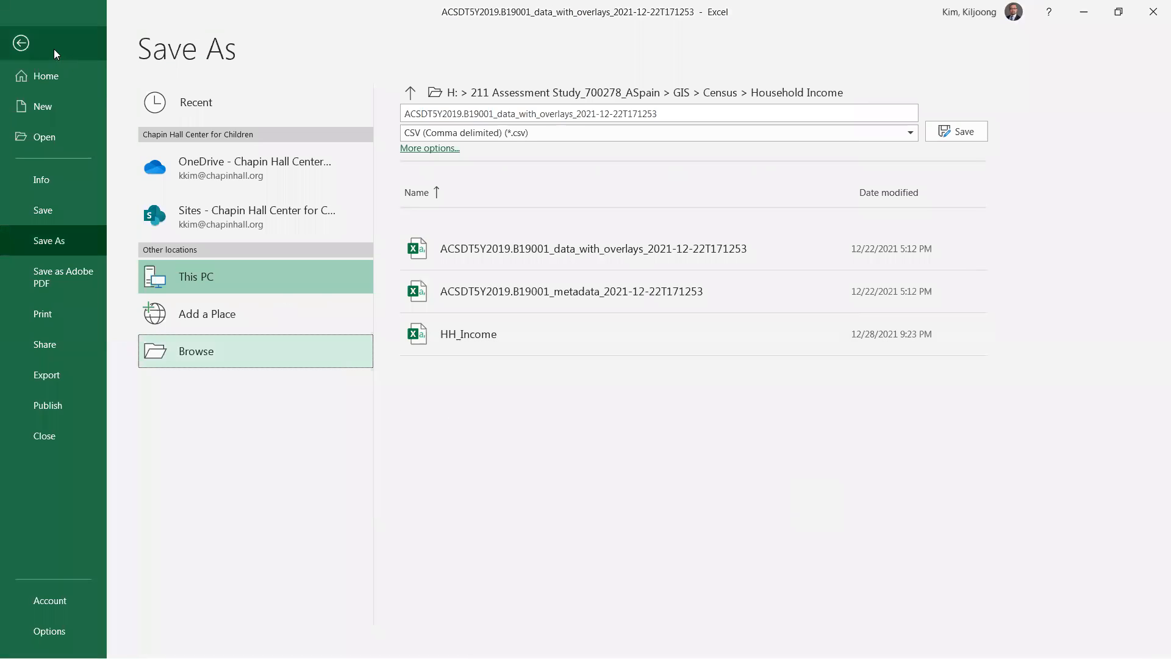
Leave the save page and close the original ACSDT5Y2019.B19001 data workbook without saving its changes.
left_click(21, 44)
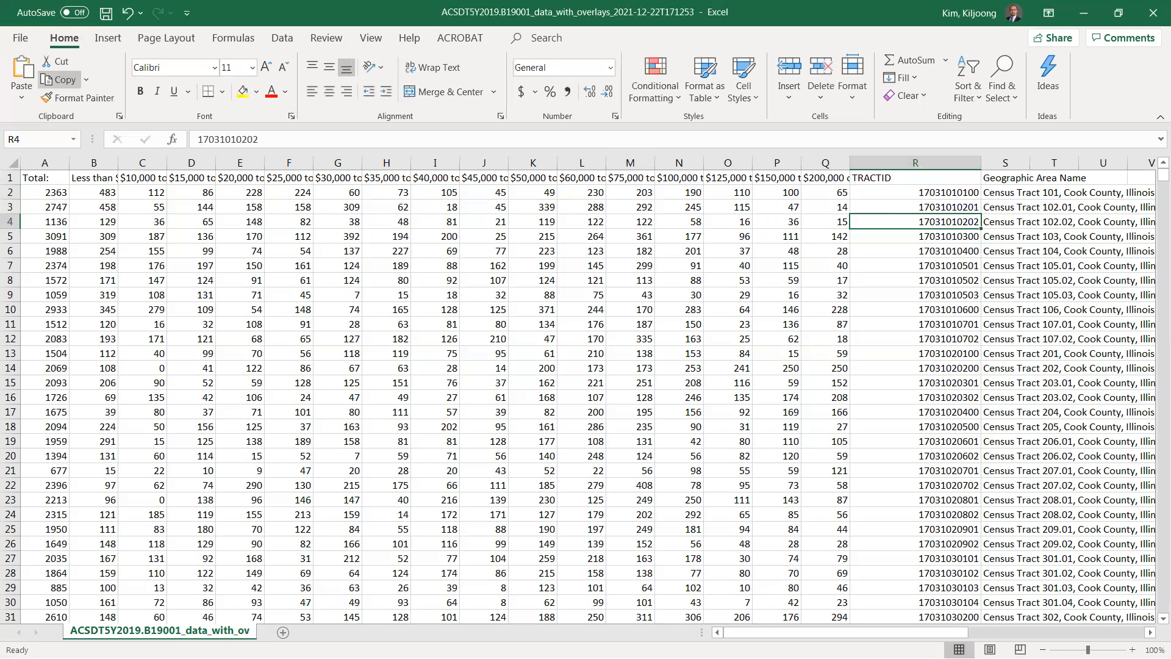
left_click(249, 395)
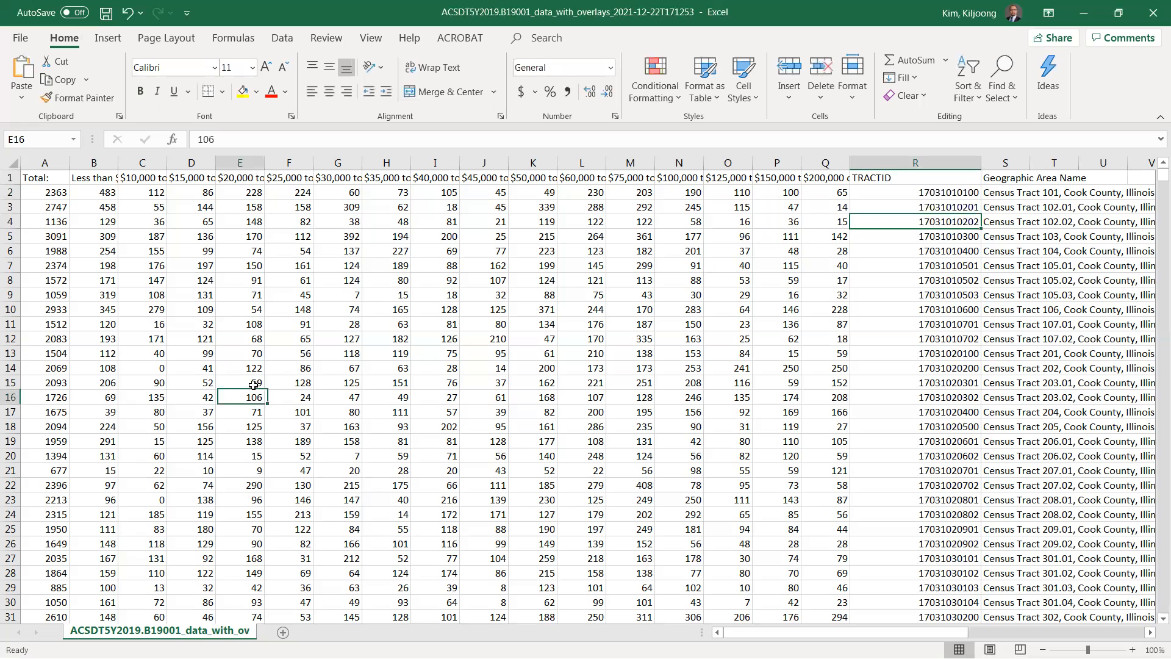
left_click(1153, 6)
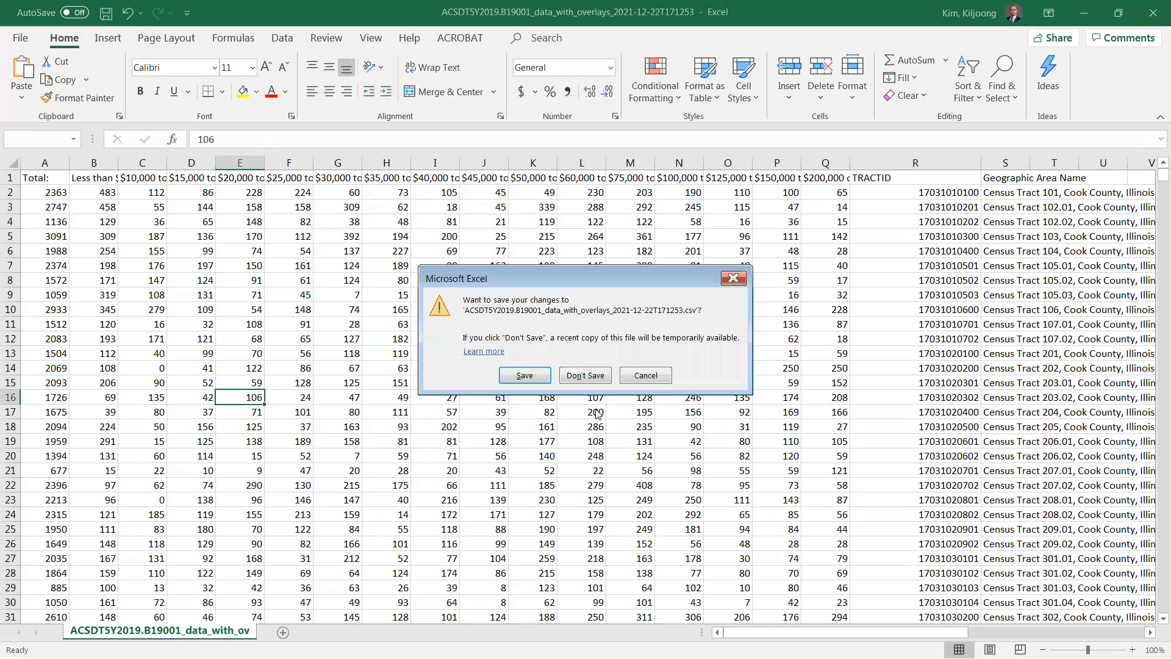
left_click(587, 375)
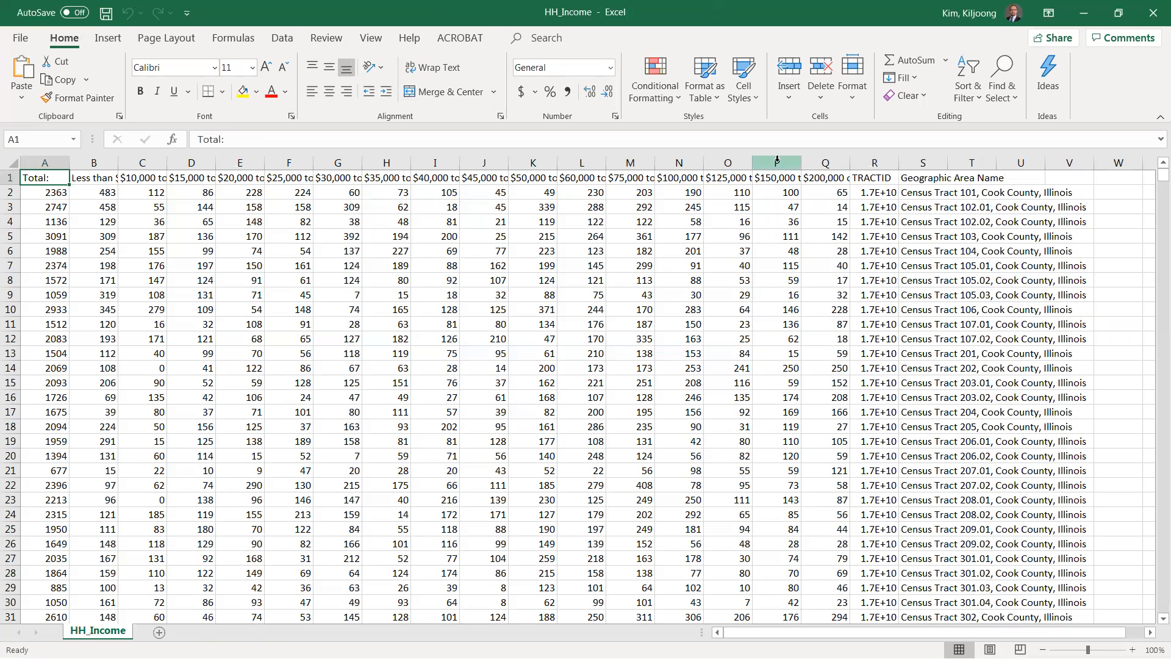
Widen the TRACTID column in HH_Income to show the full identifiers, and close the file, saving it over the existing HH_Income CSV.
double_click(898, 163)
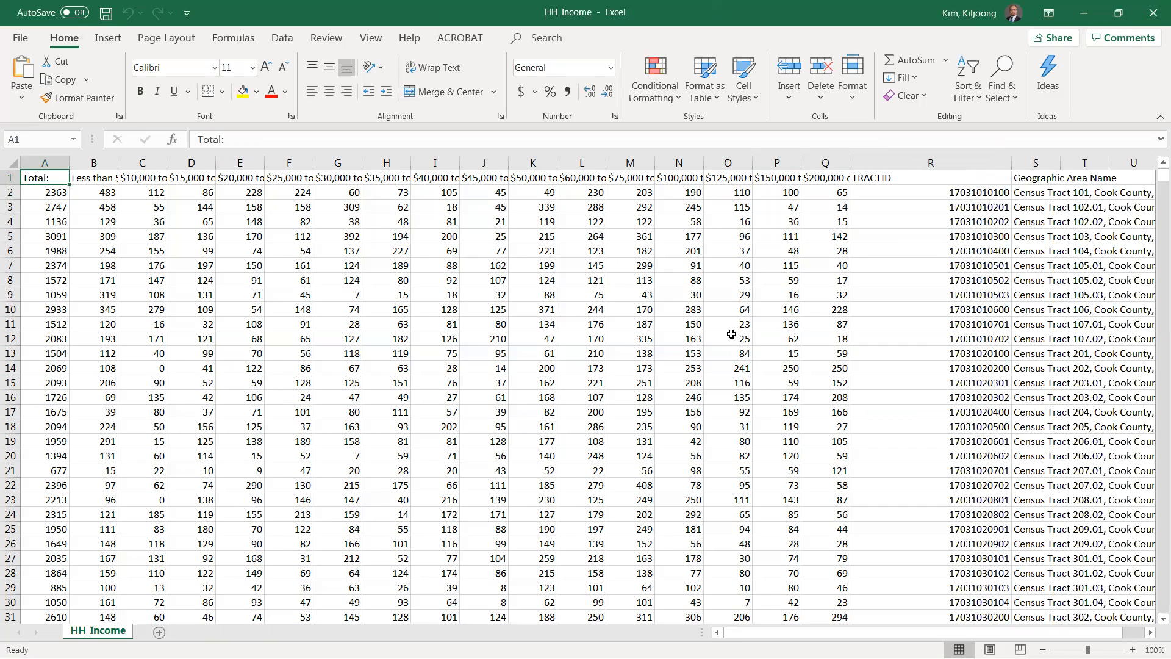
left_click(728, 339)
left_click(1153, 6)
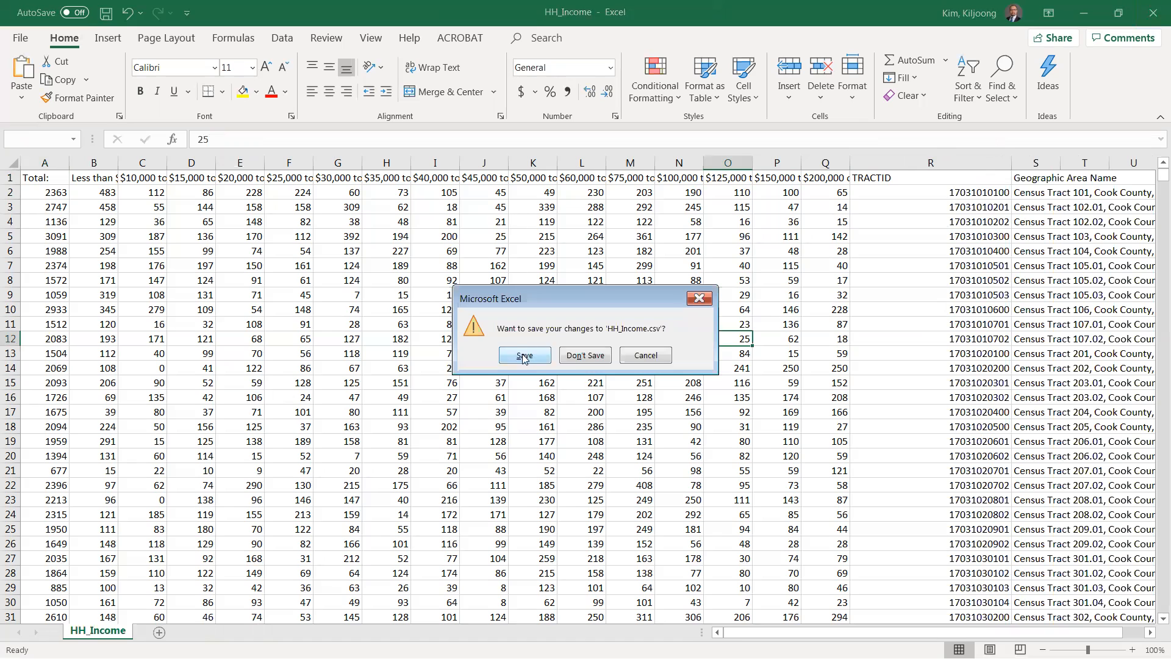
left_click(542, 359)
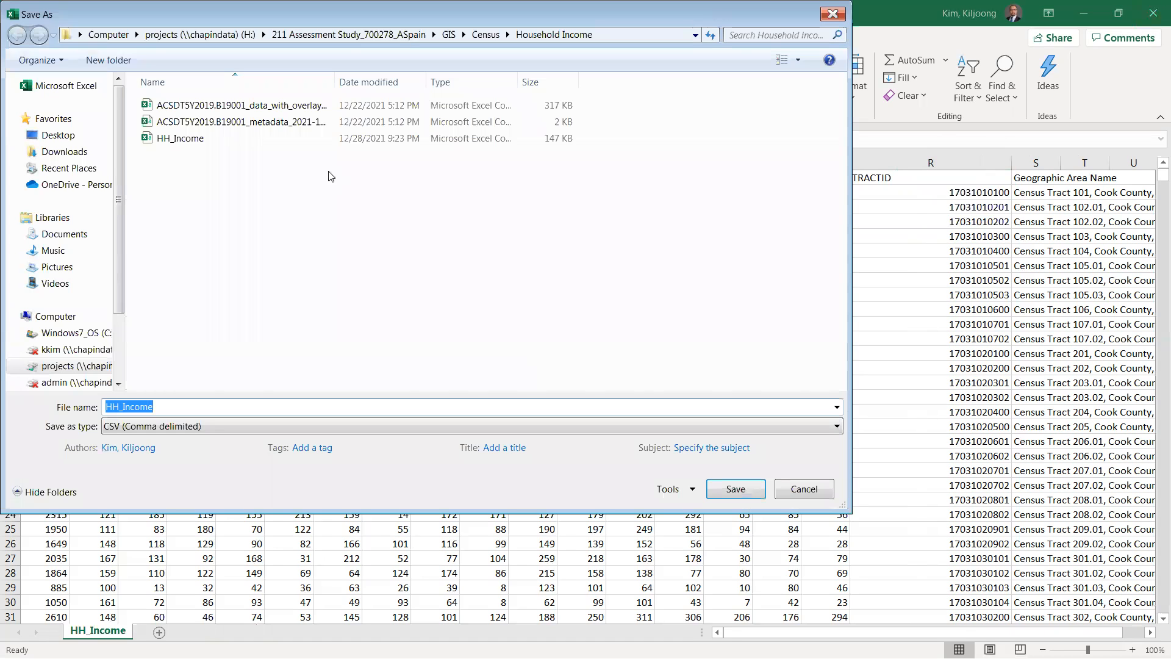
double_click(283, 138)
left_click(626, 340)
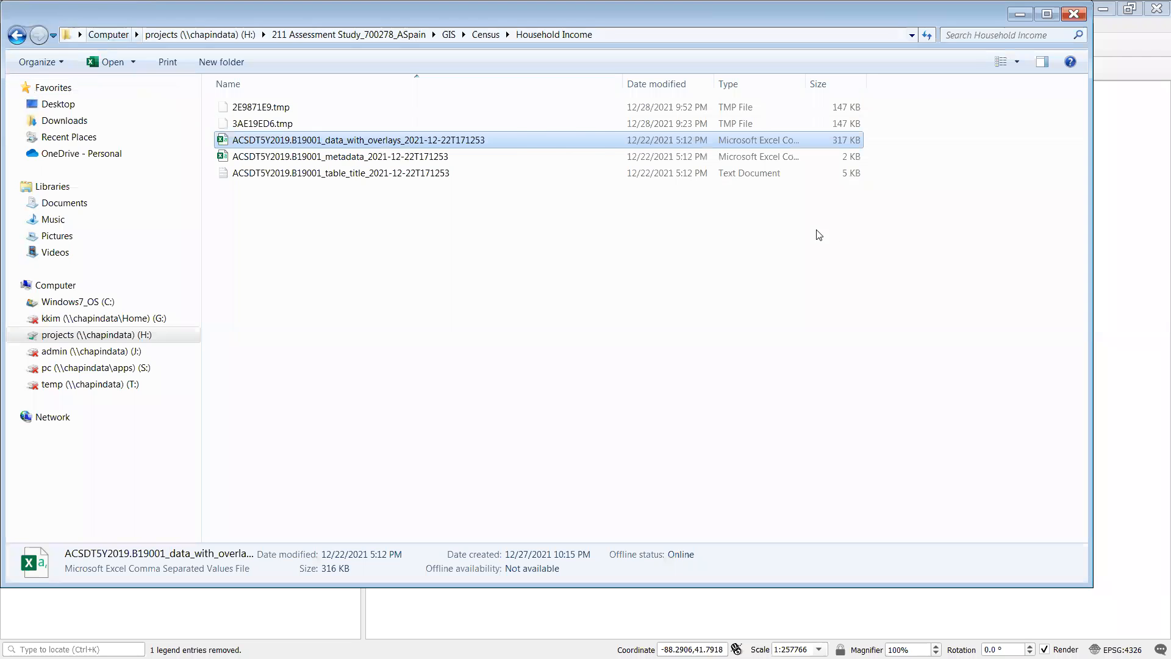
Switch to QGIS and start adding a vector layer, opening the file browser for its source dataset.
left_click(1126, 209)
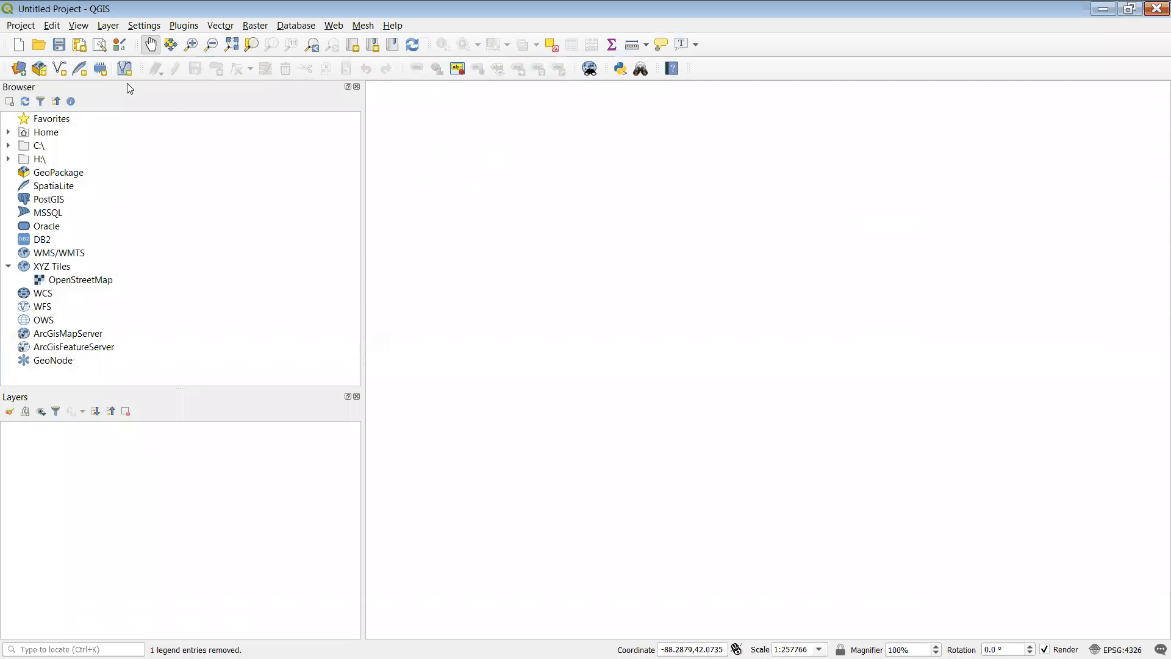
left_click(116, 27)
mouse_move(275, 75)
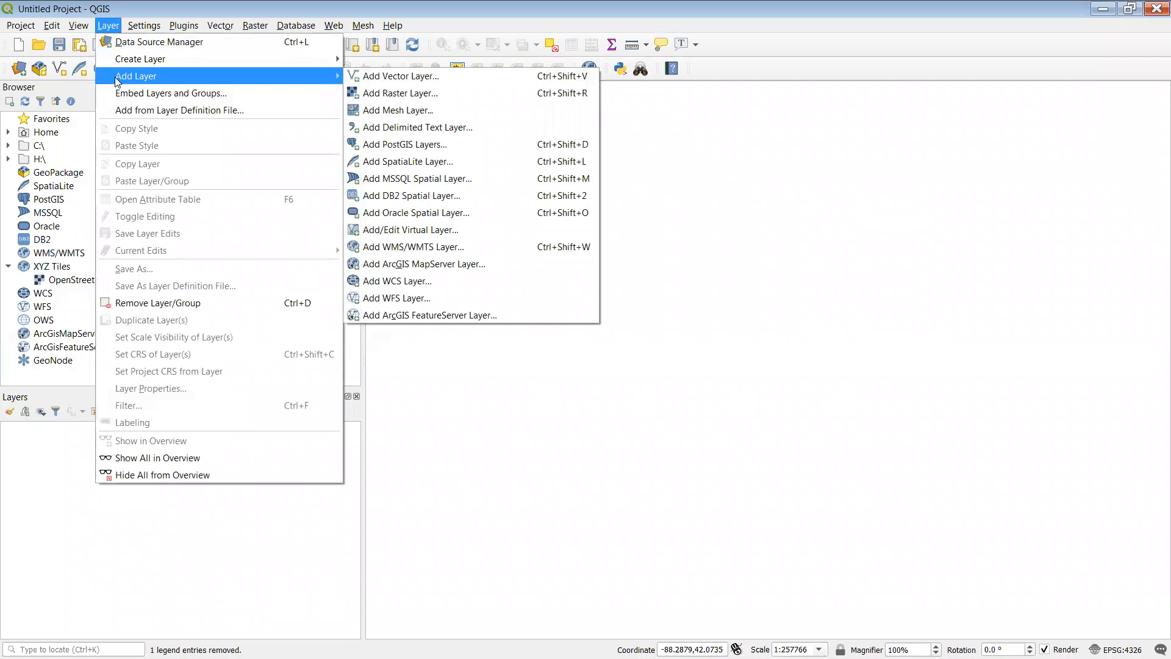
left_click(392, 76)
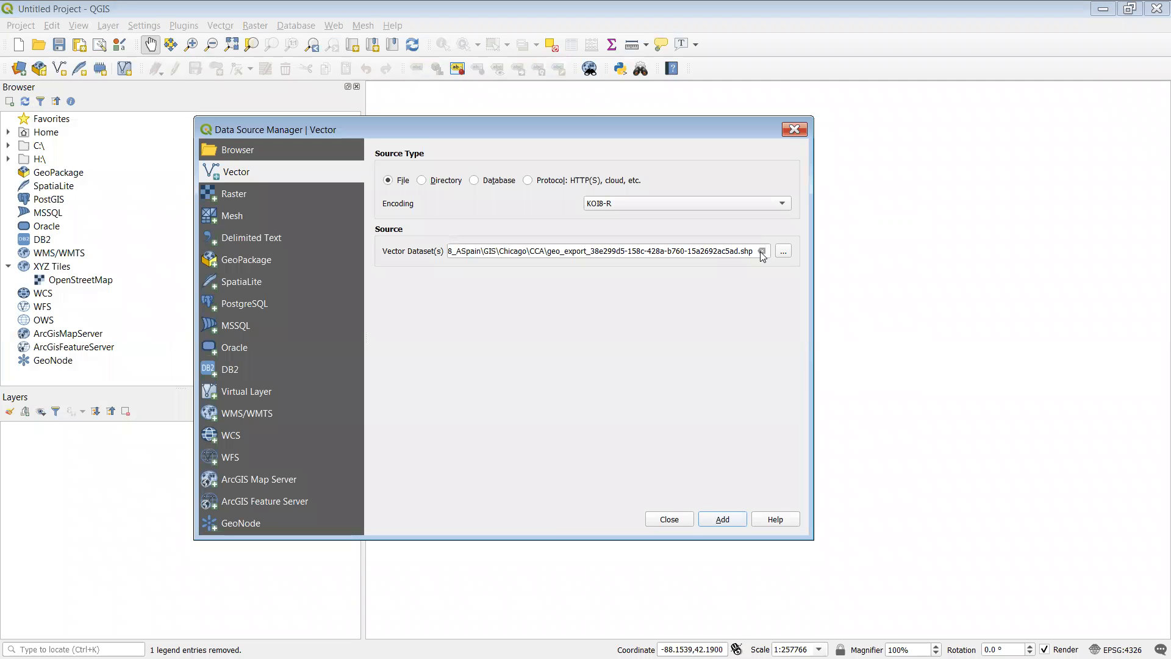
left_click(784, 251)
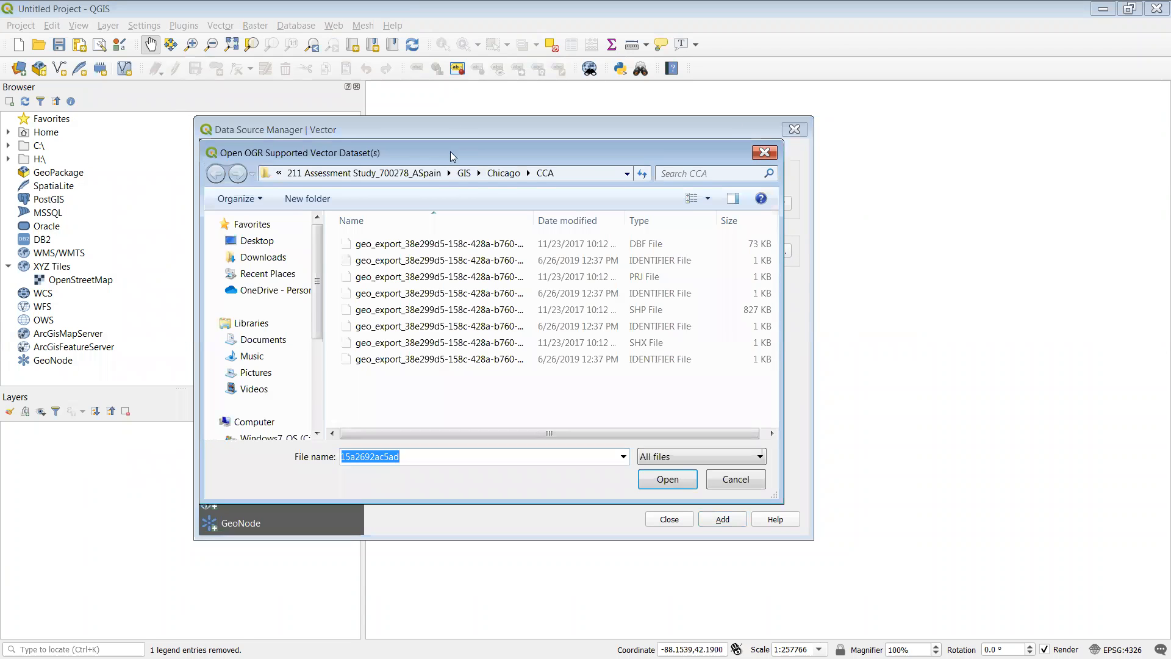
Browse from the GIS folder through Cook County and pvs_batch_from_17 to the partnership_shapefiles_21v2_17031 folder.
left_click(465, 172)
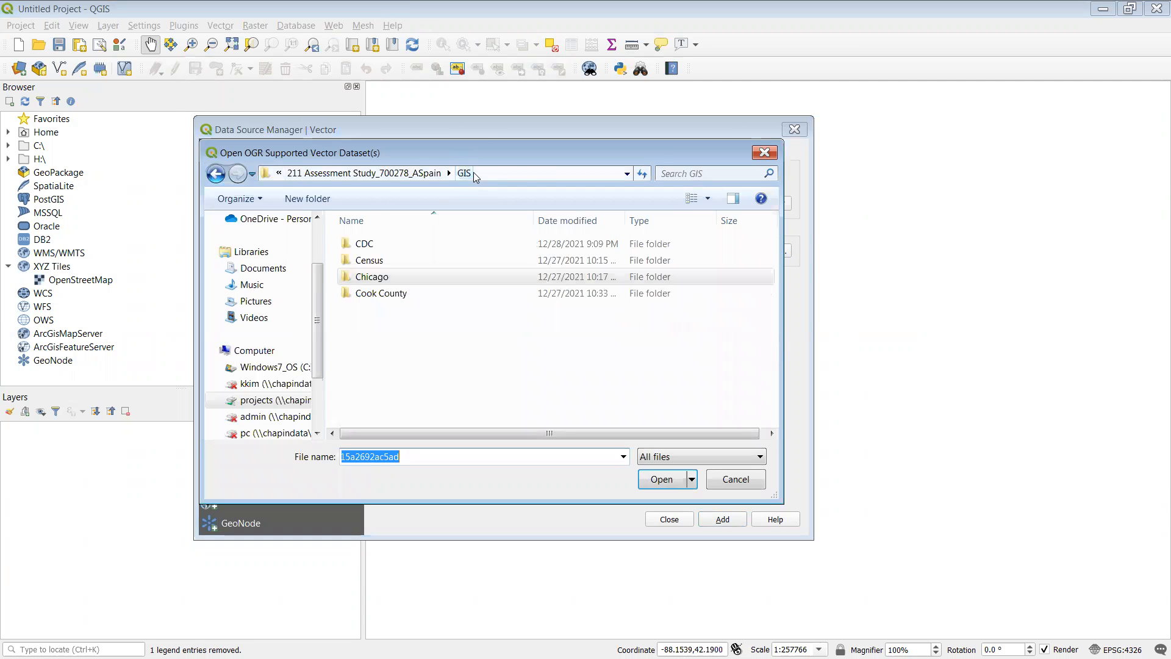
double_click(381, 294)
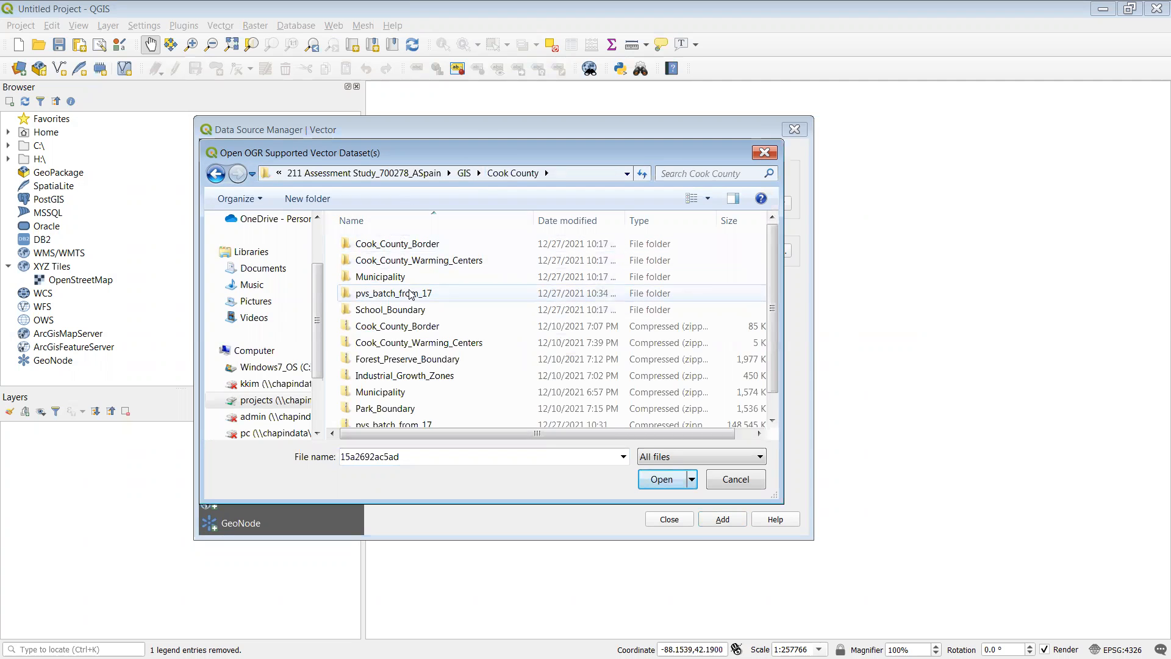
left_click(376, 298)
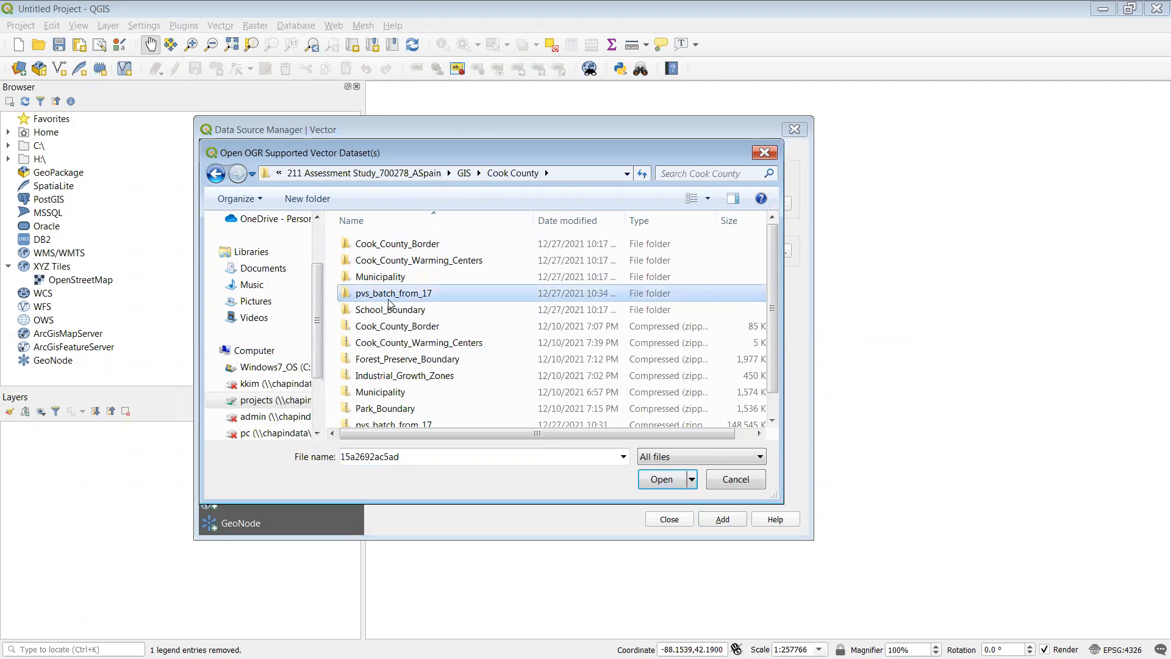
double_click(425, 298)
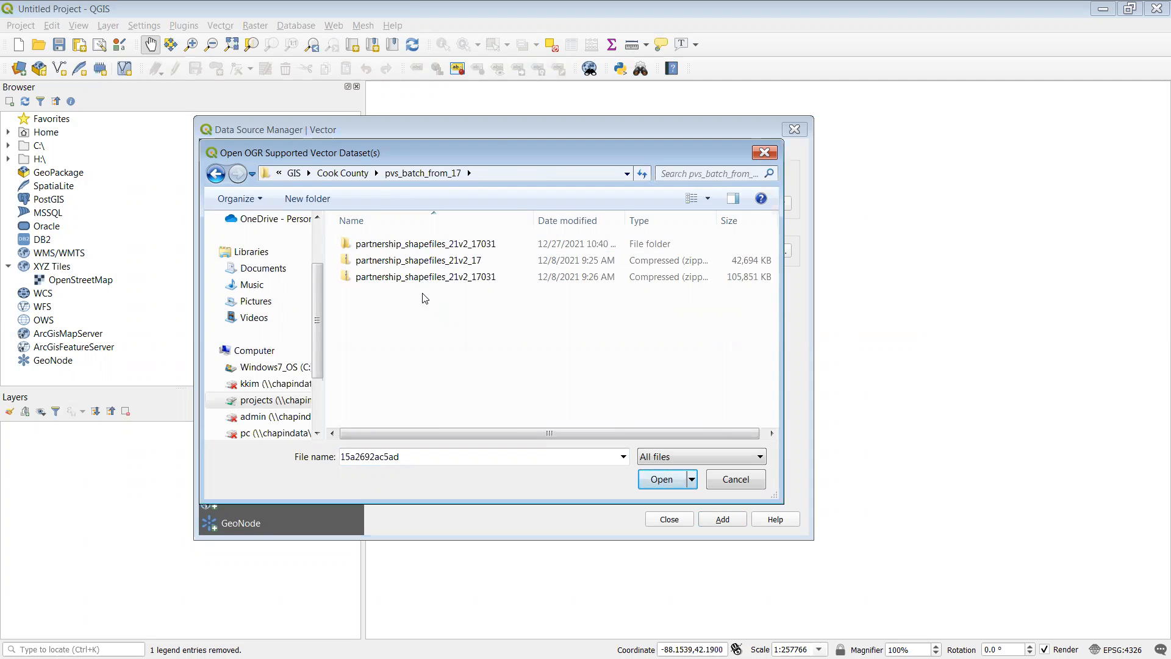
left_click(435, 244)
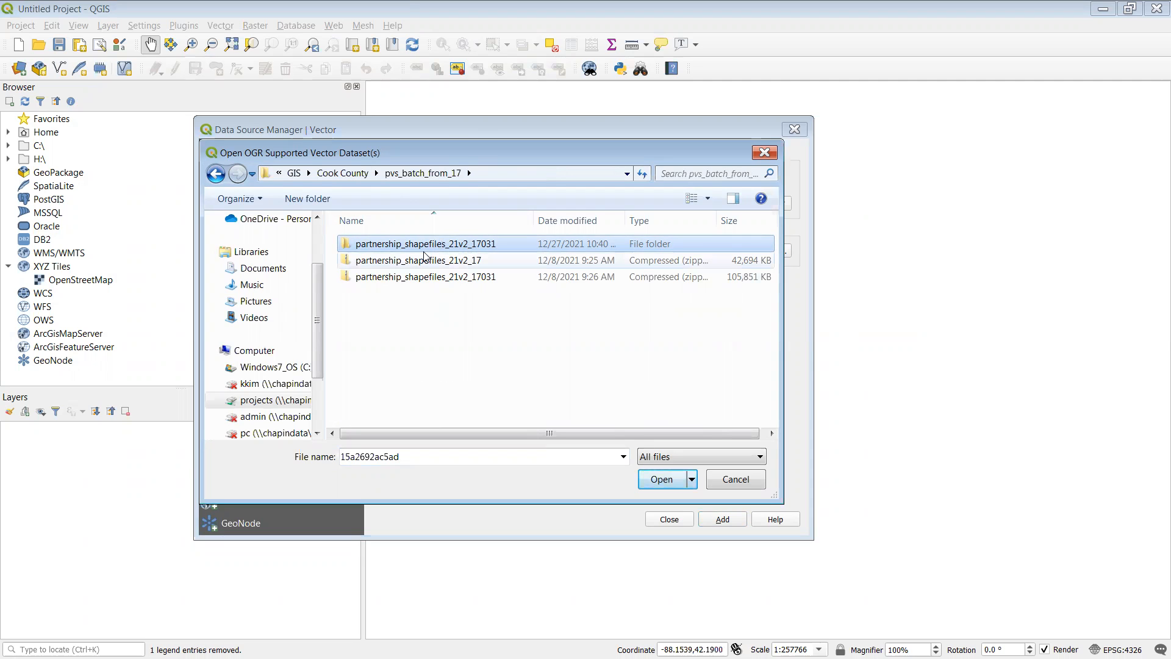
double_click(482, 244)
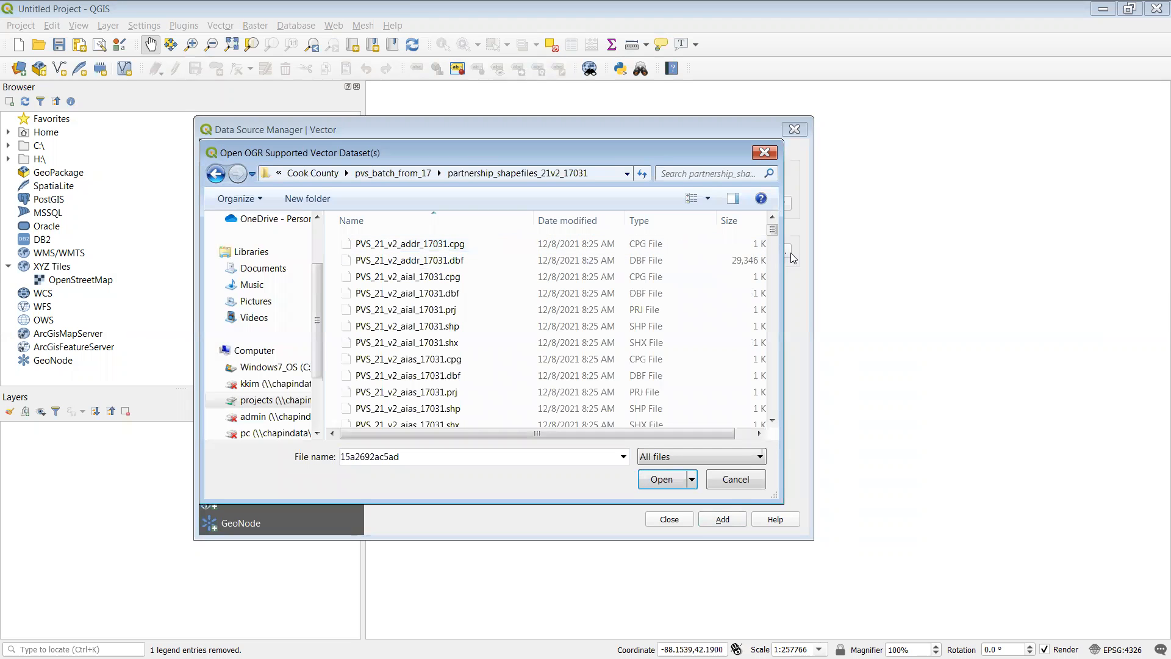
Add the shapefile PVS_21_v2_tracts2020_17031.shp as a vector layer, accepting the +towgs84=0,0,0 datum transformation.
left_click_drag(773, 230, 774, 384)
scroll(643, 364, "down", 3)
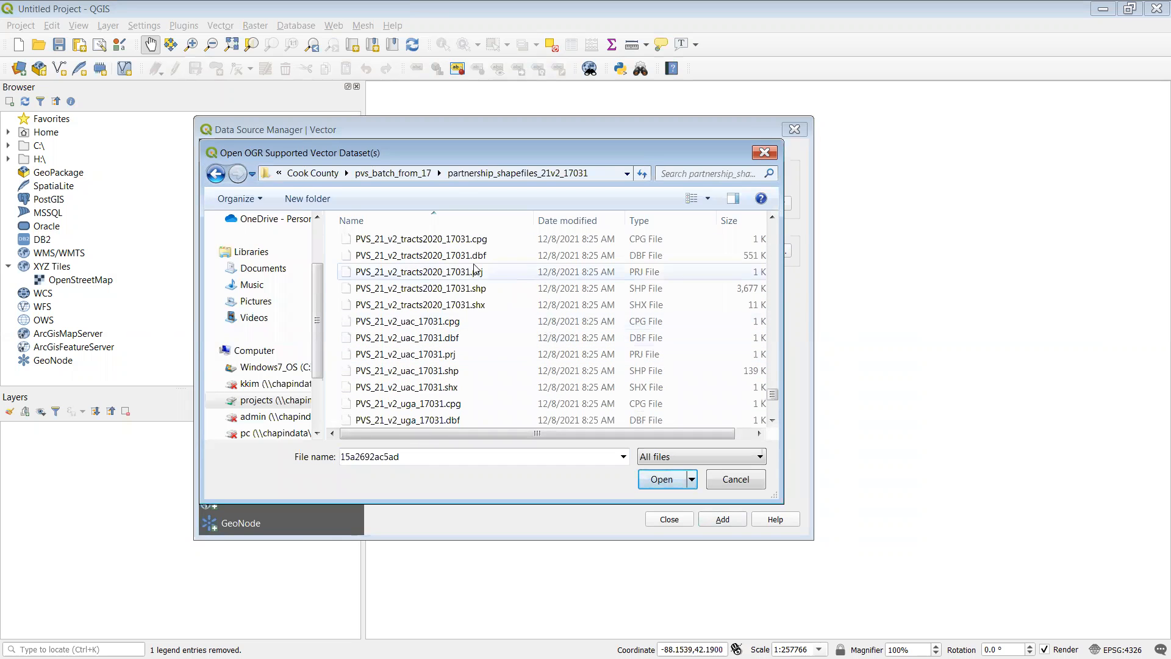
left_click(477, 293)
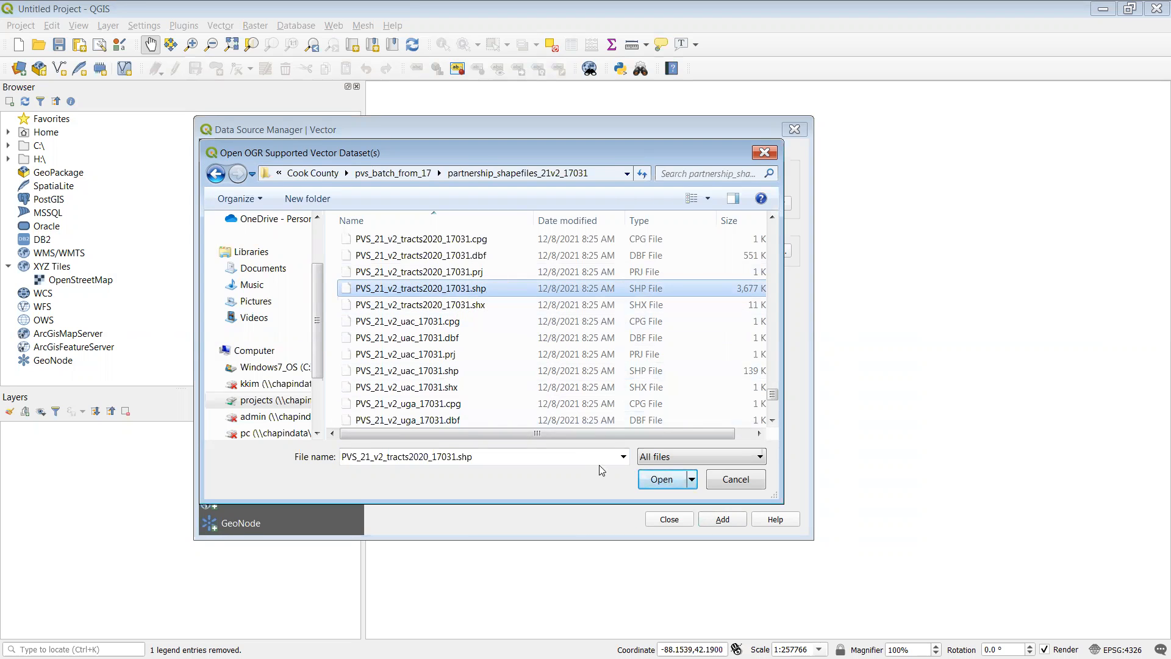
left_click(647, 484)
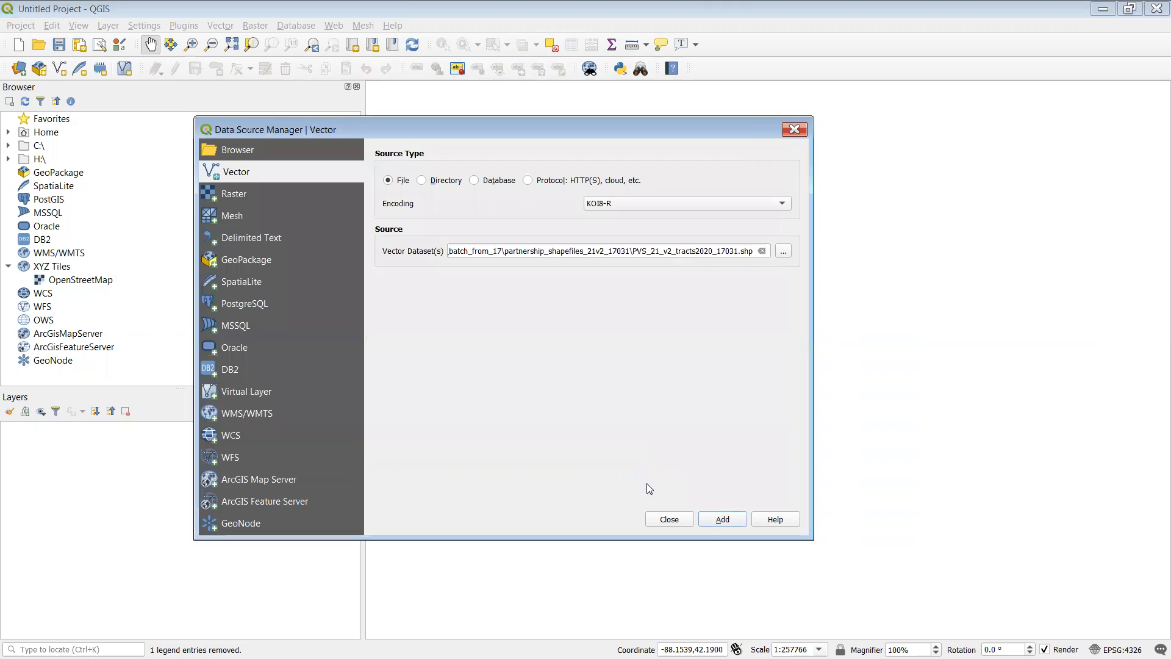
left_click(709, 521)
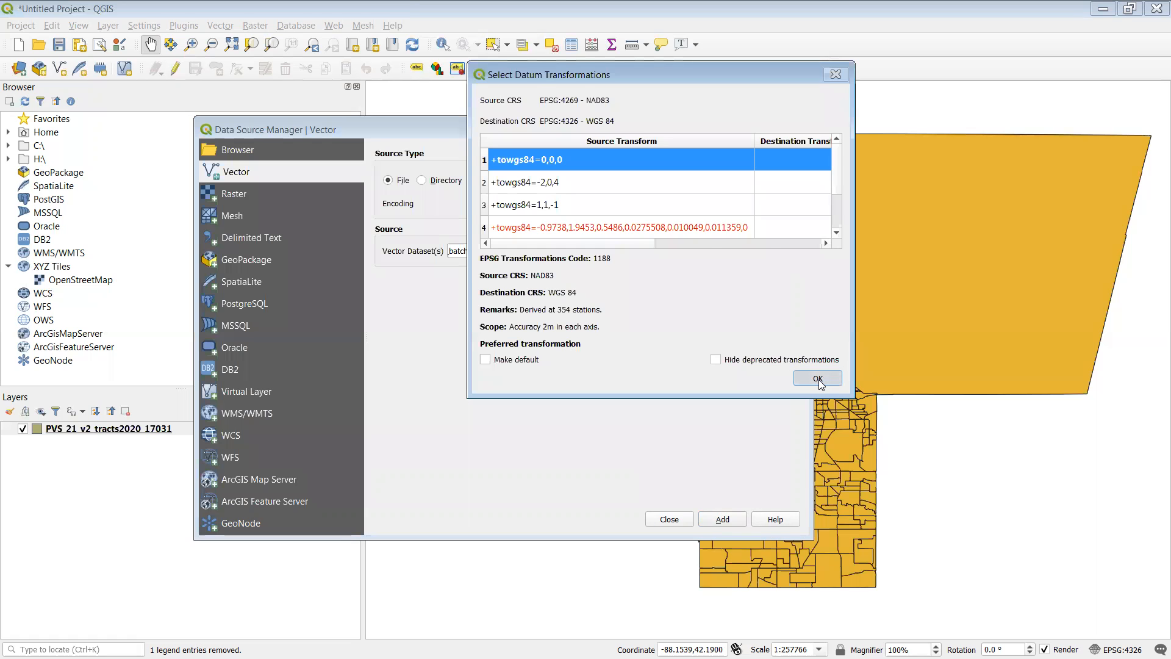
left_click(818, 380)
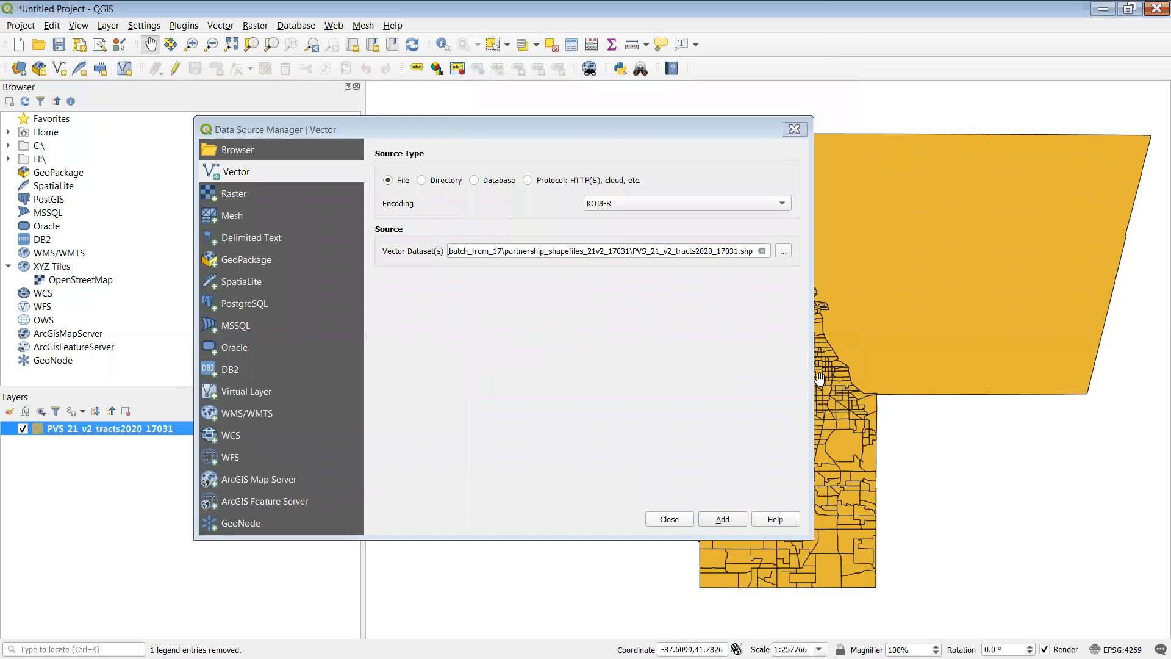
left_click(668, 520)
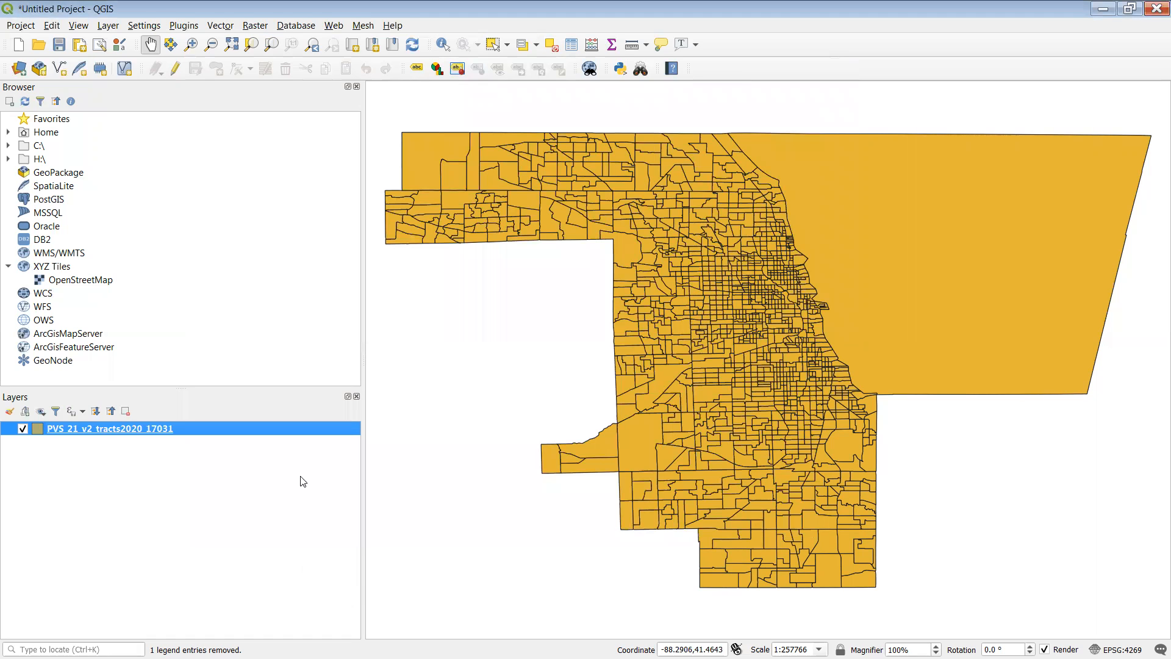
Examine the tract layer's attribute table through its last row and across to the POP20 column.
right_click(306, 429)
left_click(341, 279)
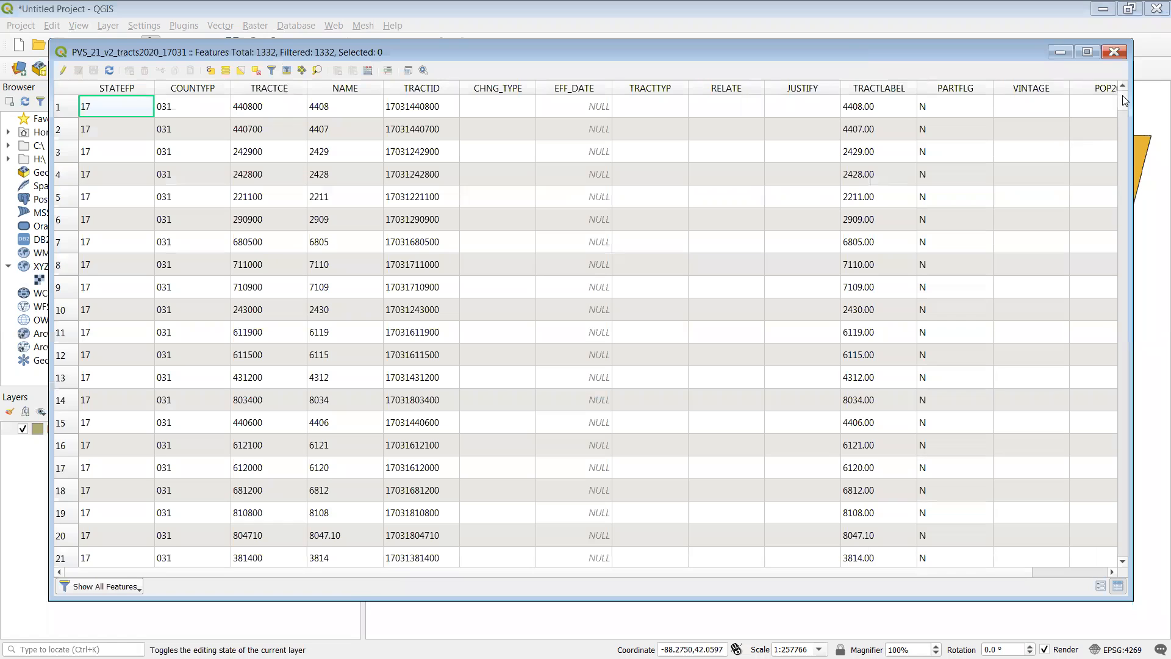
left_click_drag(1123, 94, 1126, 540)
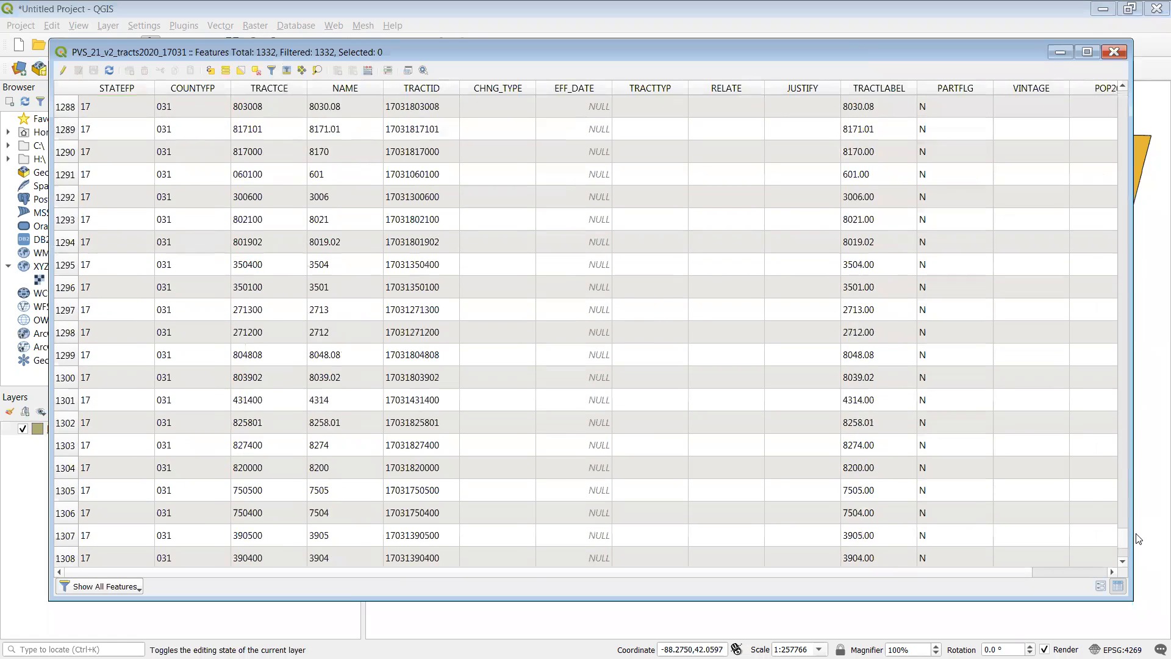
scroll(671, 244, "down", 5)
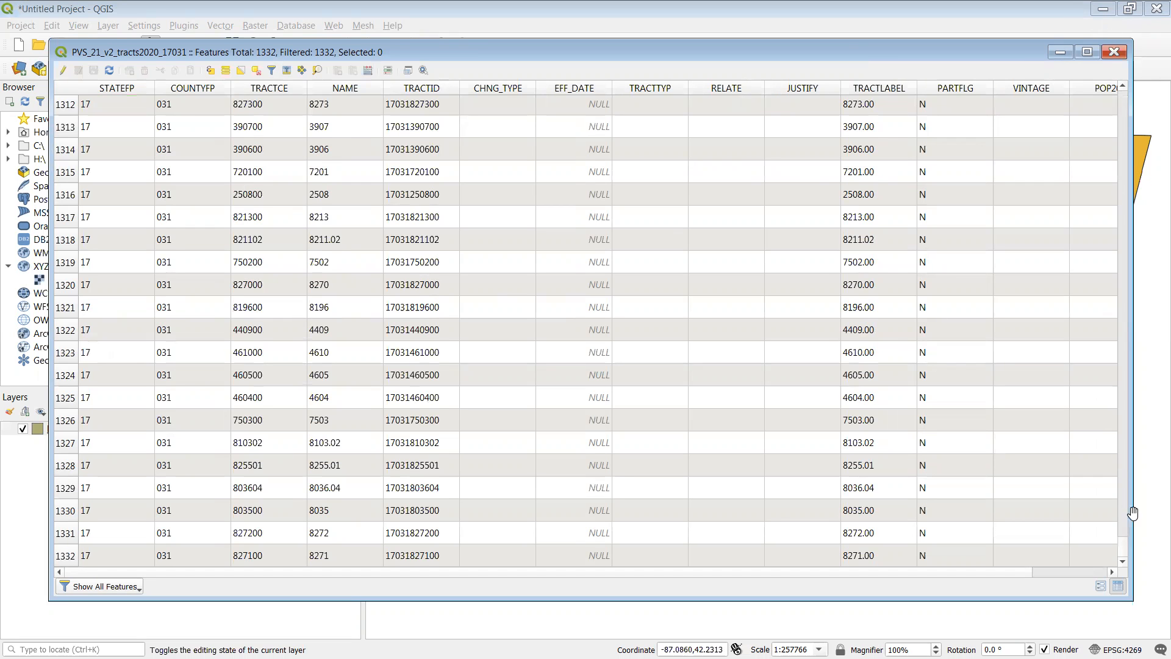
left_click_drag(1123, 545, 1133, 99)
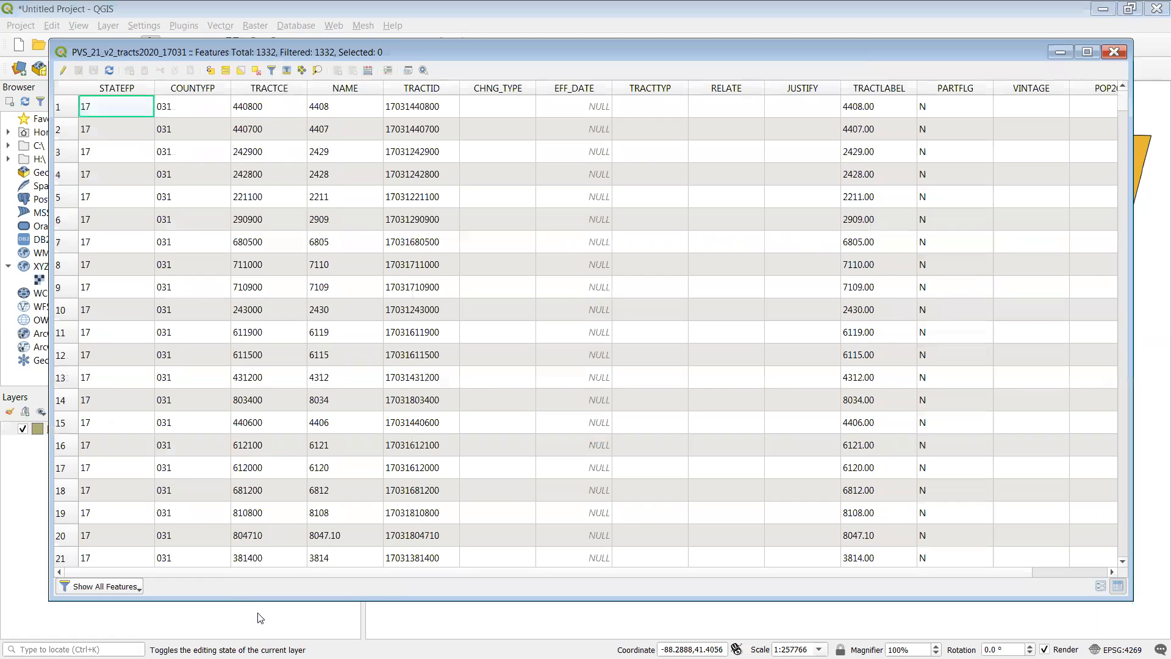
left_click_drag(239, 572, 315, 571)
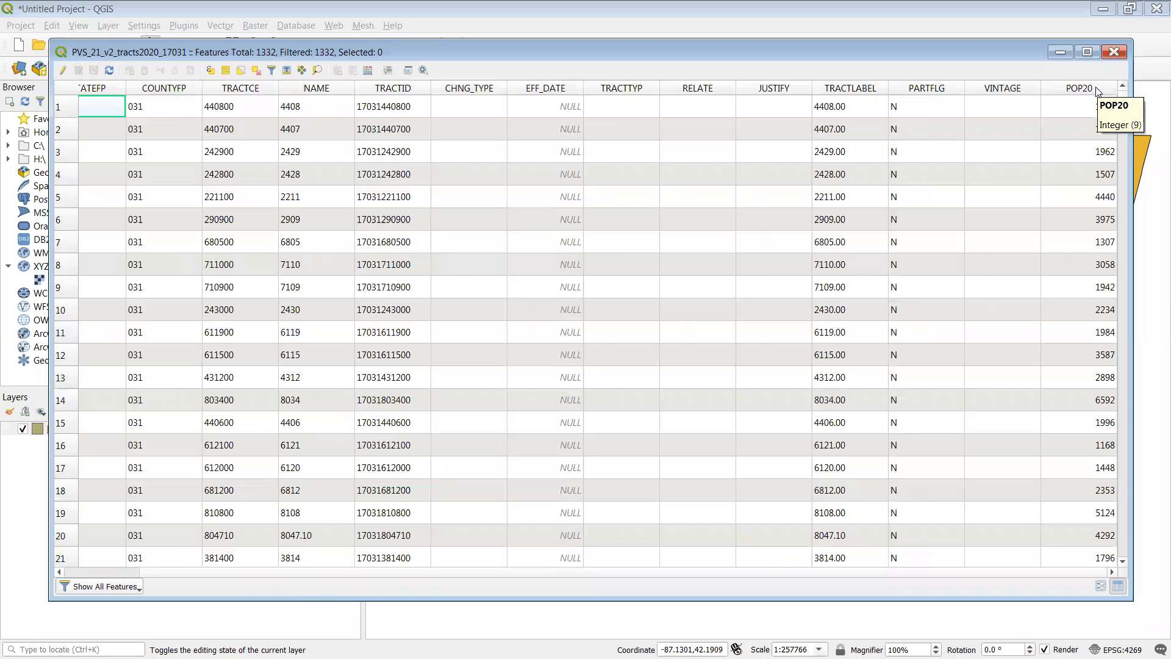
left_click(1114, 53)
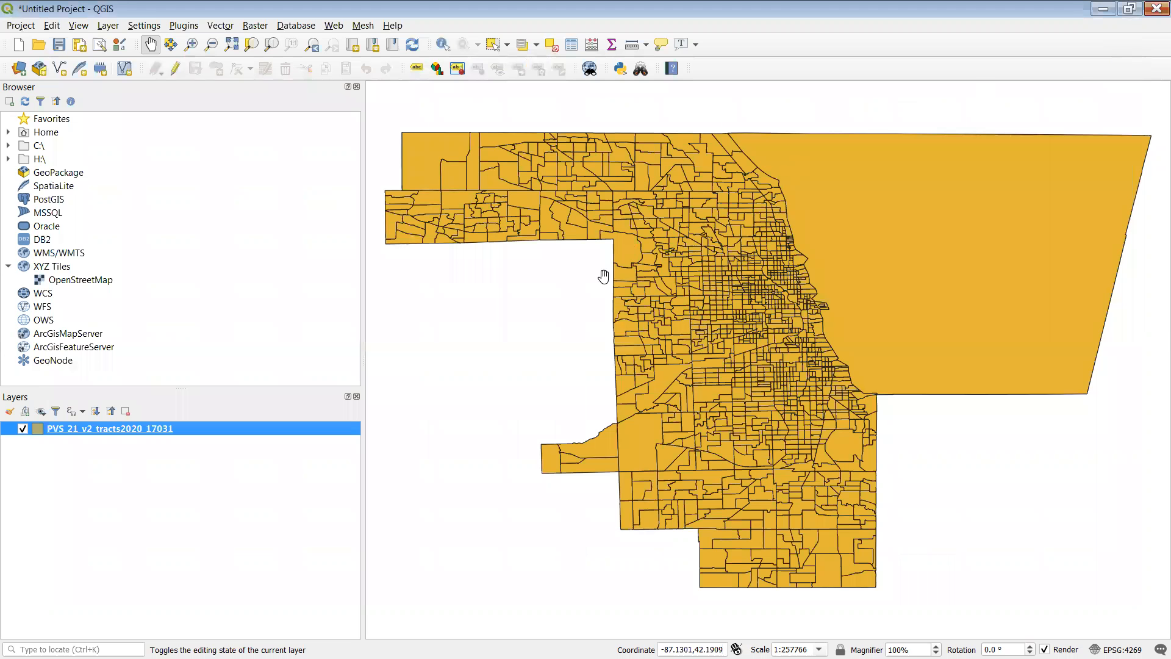
Add the HH_Income CSV from the Household Income folder to the QGIS project as a table layer.
left_click(1128, 9)
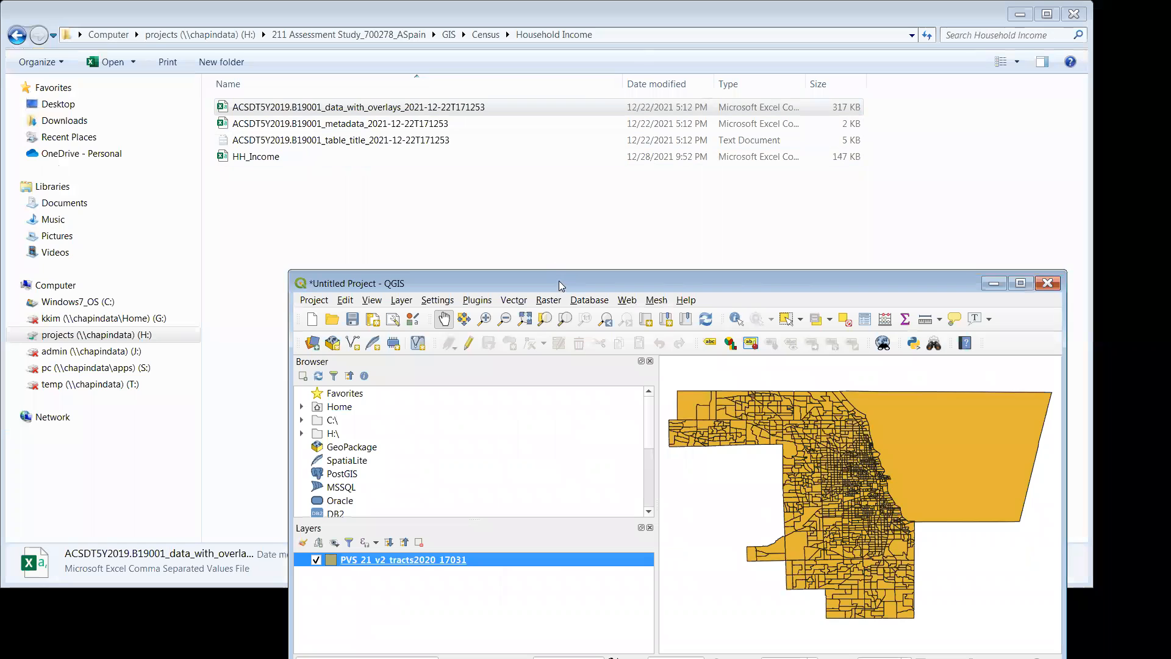
left_click_drag(562, 286, 629, 186)
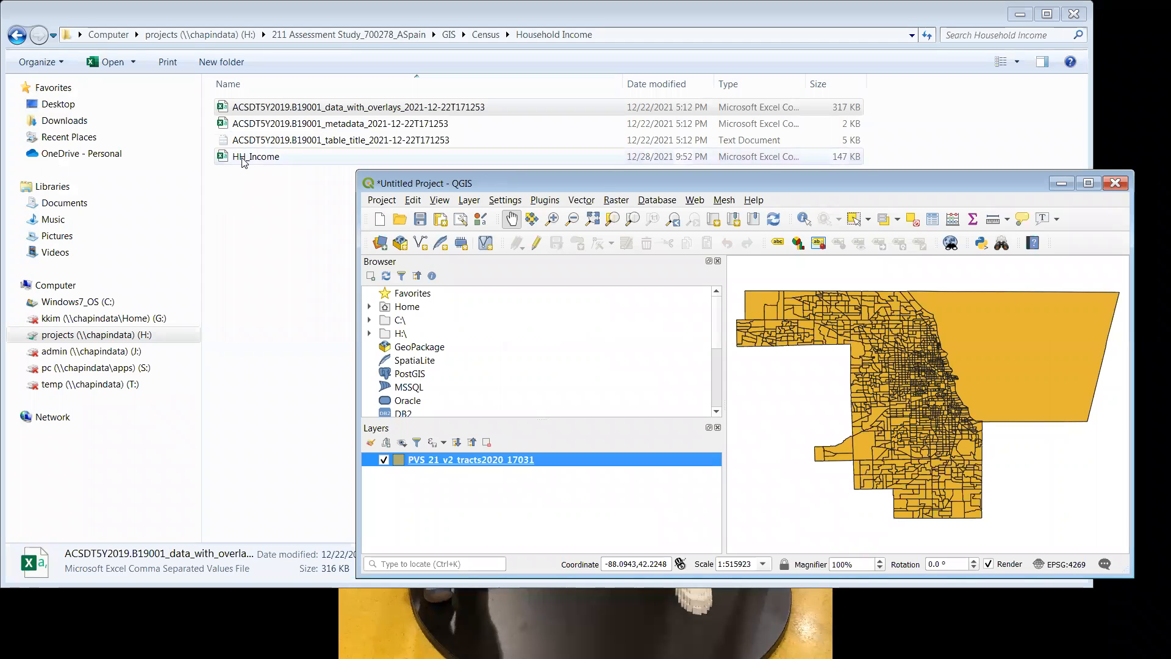
left_click(244, 160)
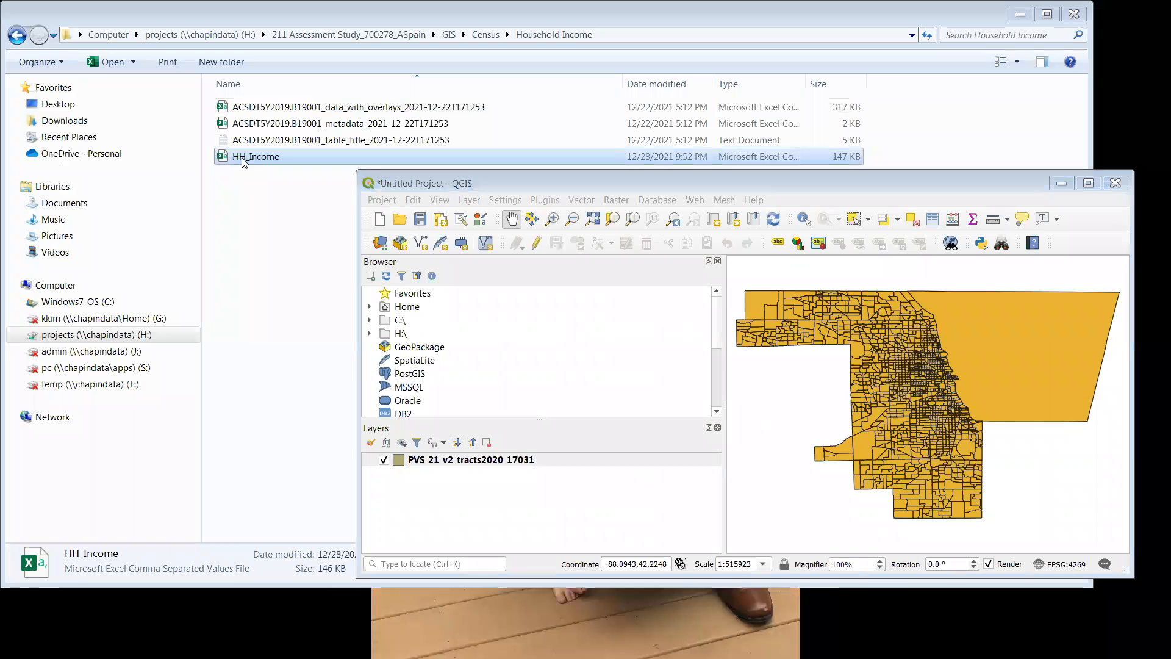
left_click_drag(244, 161, 573, 533)
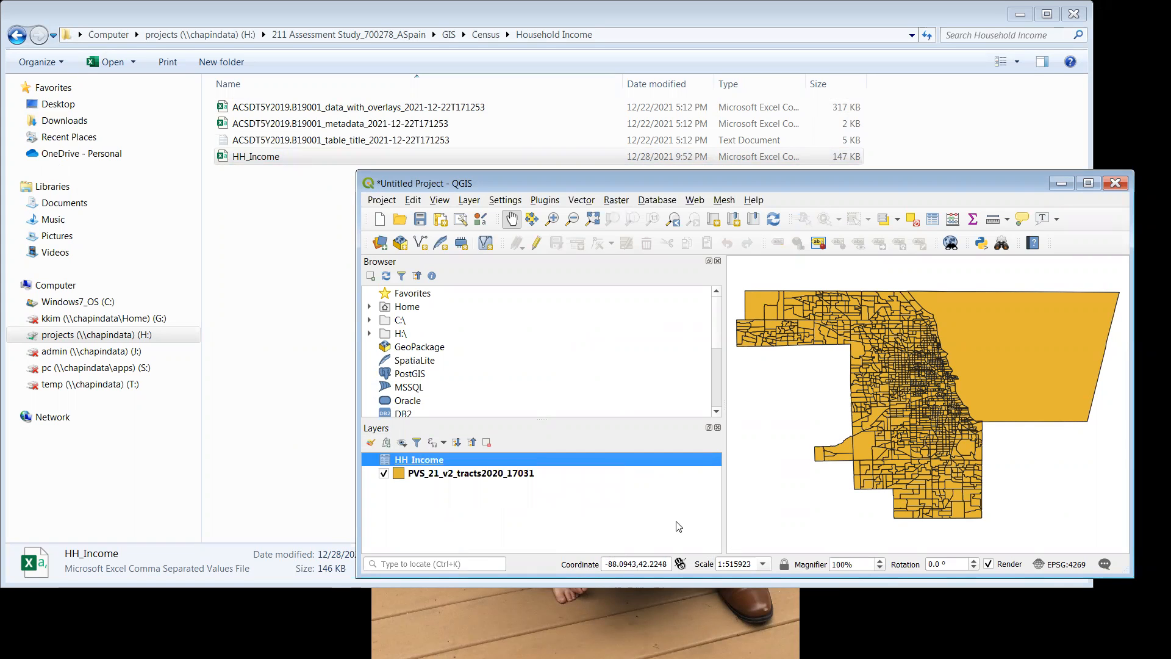
left_click(1088, 184)
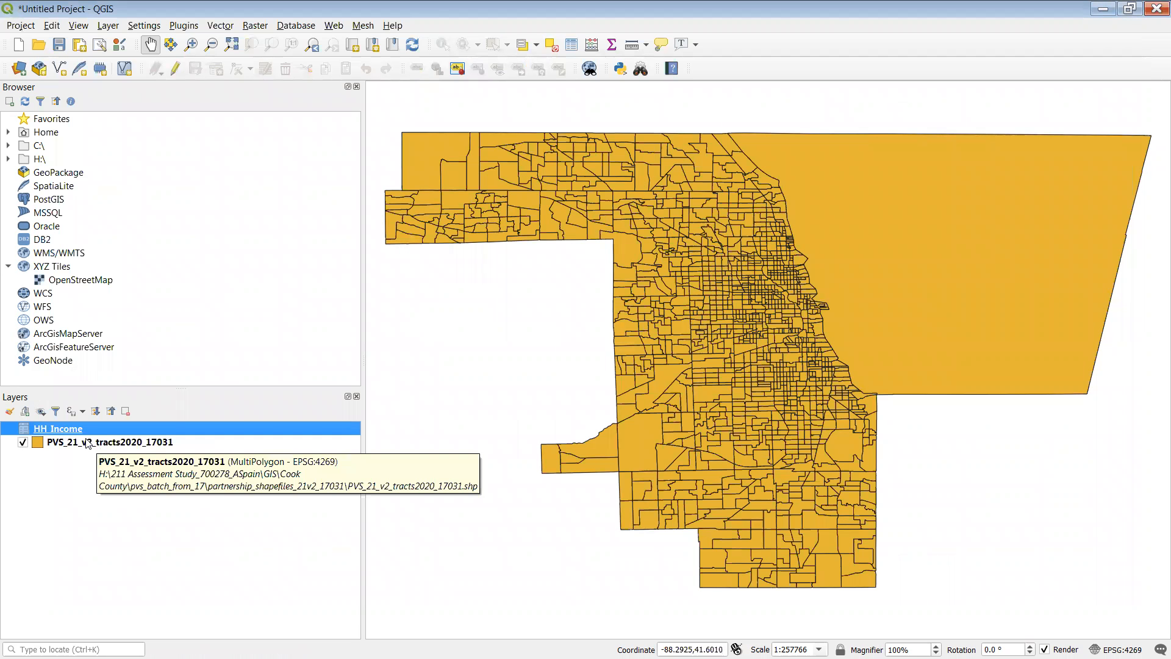
Open the HH_Income attribute table and look through its household income columns and rows.
right_click(308, 431)
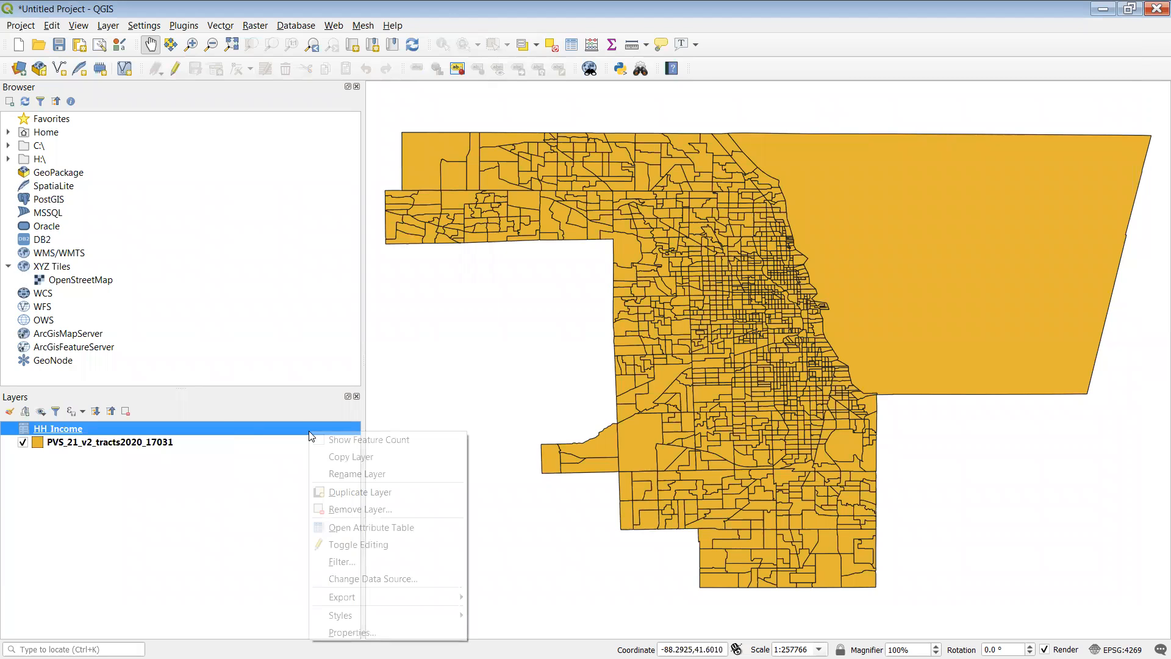
left_click(318, 528)
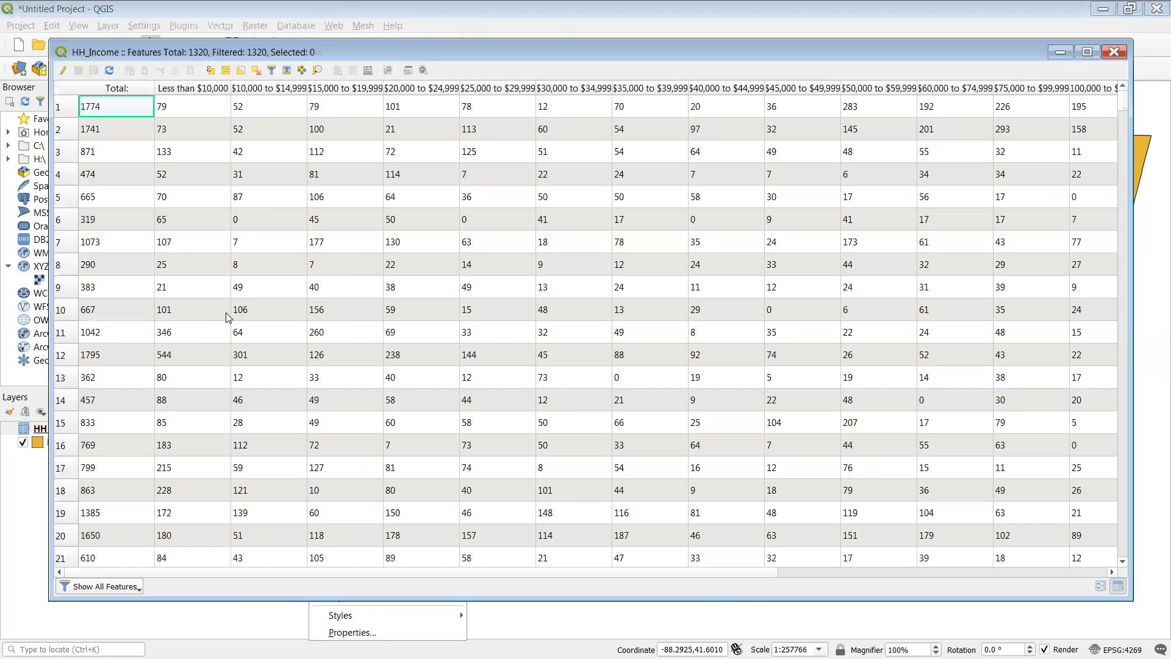
scroll(208, 571, "right", 3)
scroll(351, 573, "left", 3)
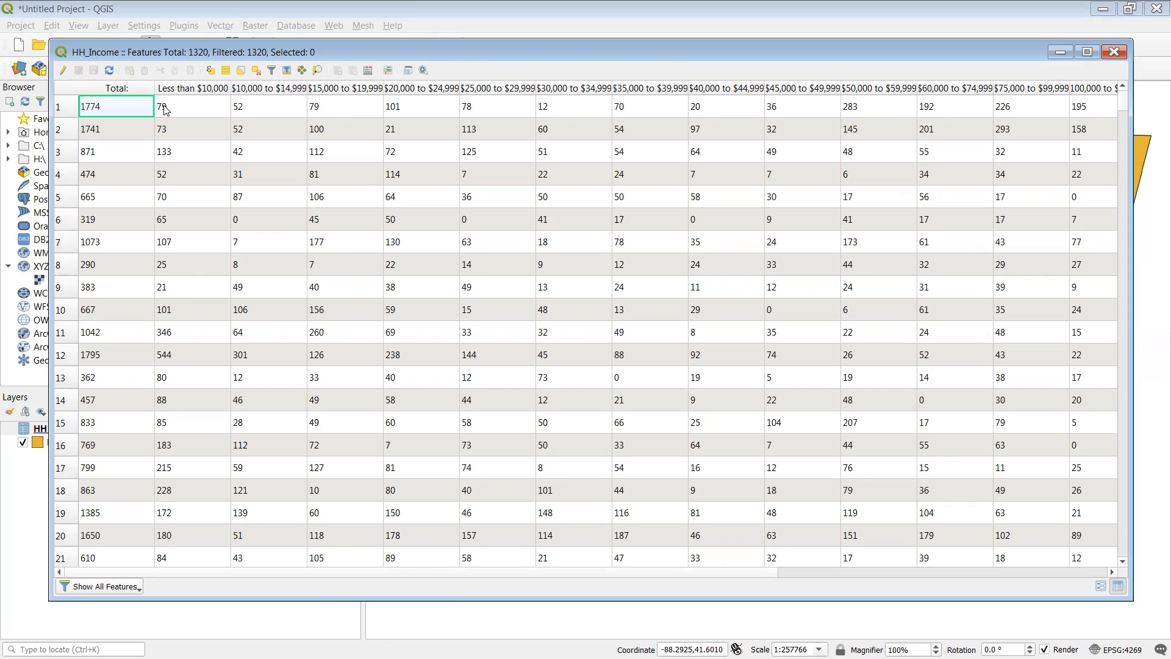
scroll(172, 290, "down", 5)
scroll(173, 291, "up", 5)
Set up a new calculated field named LT10K_pc in HH_Income, as Decimal number (real) with precision 1.
left_click(370, 72)
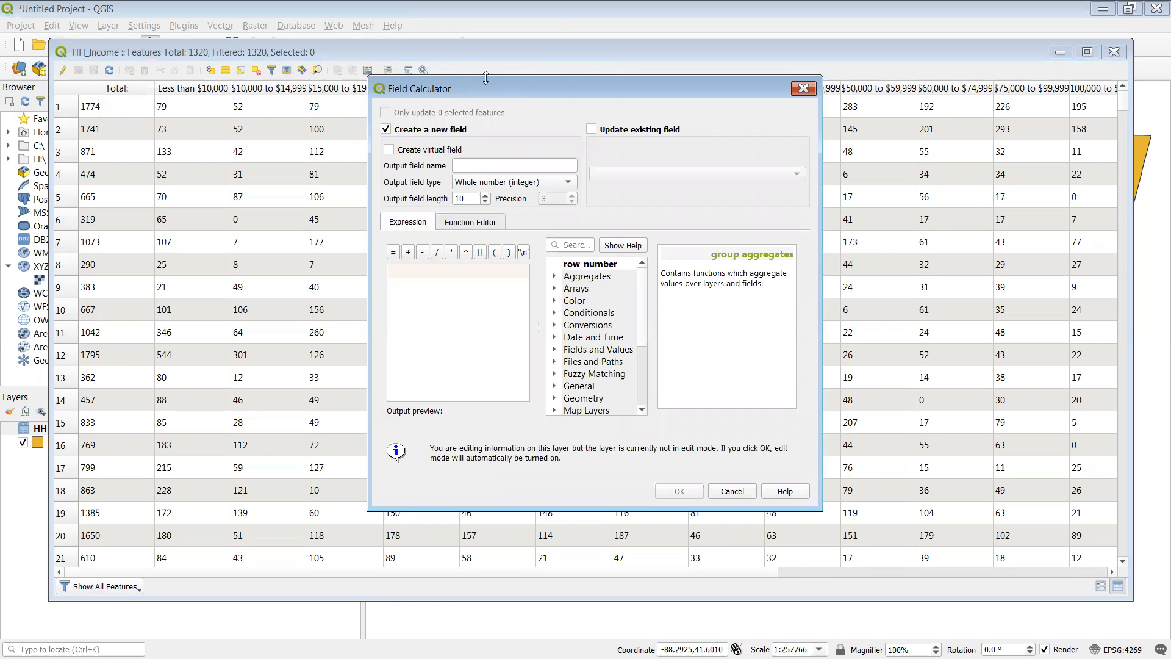
left_click(462, 166)
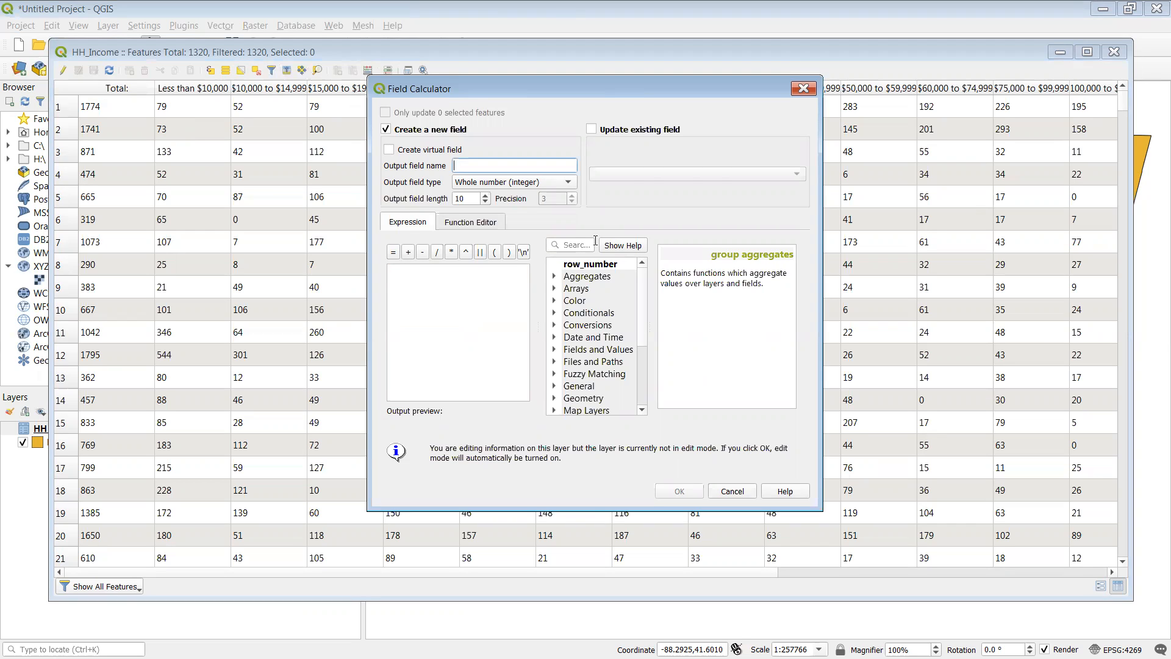
type("LT10K_pc")
left_click(569, 182)
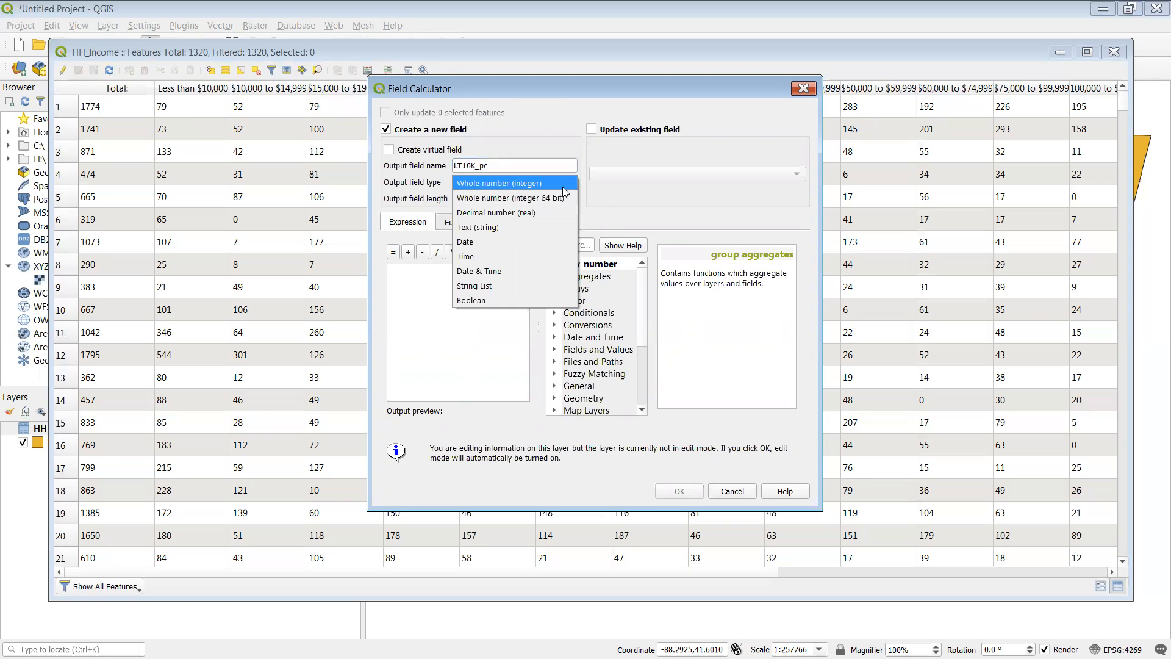
left_click(545, 213)
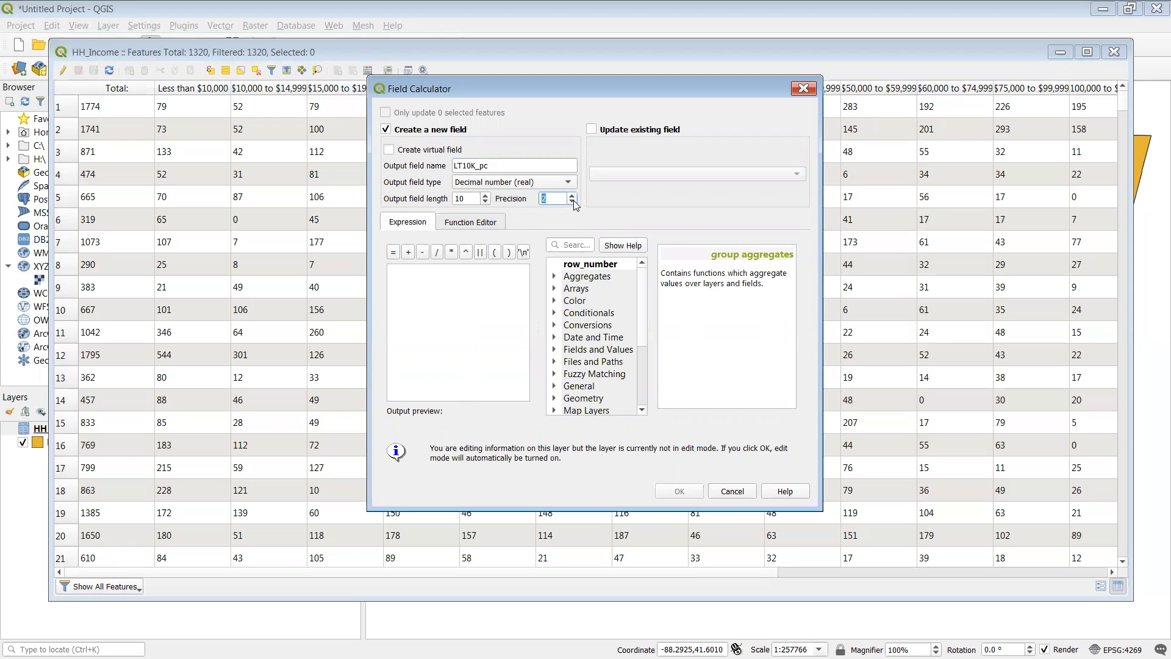
Enter the expression "Less than $10,000"/"Total:"*100 for the new field and create it.
left_click(480, 321)
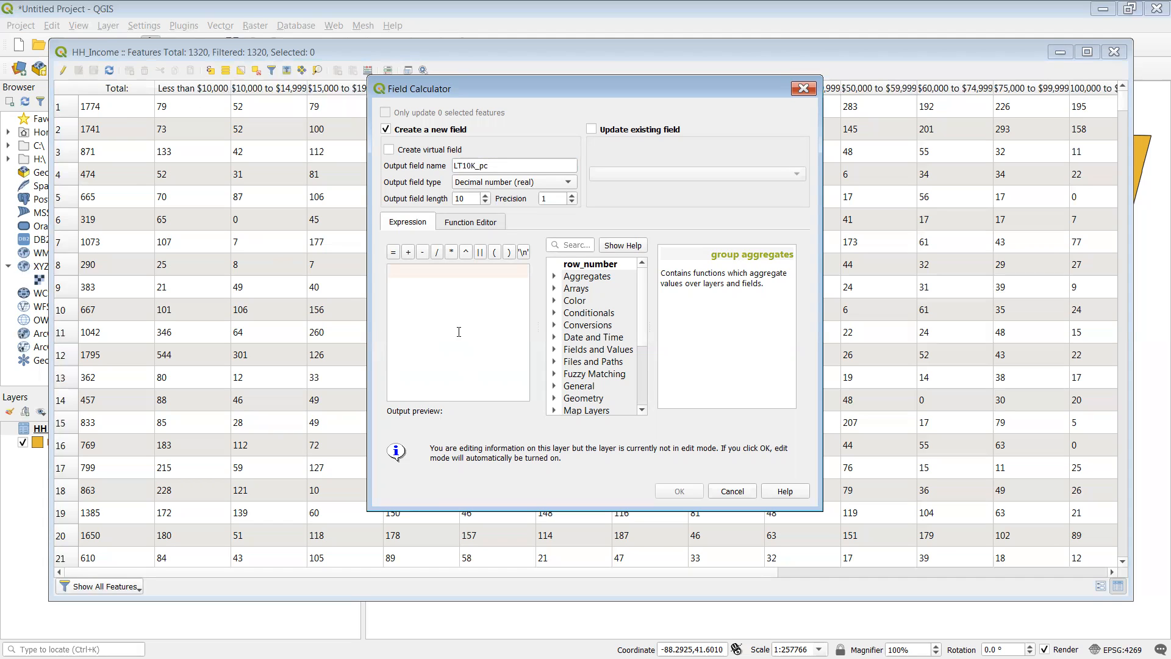
type("\"")
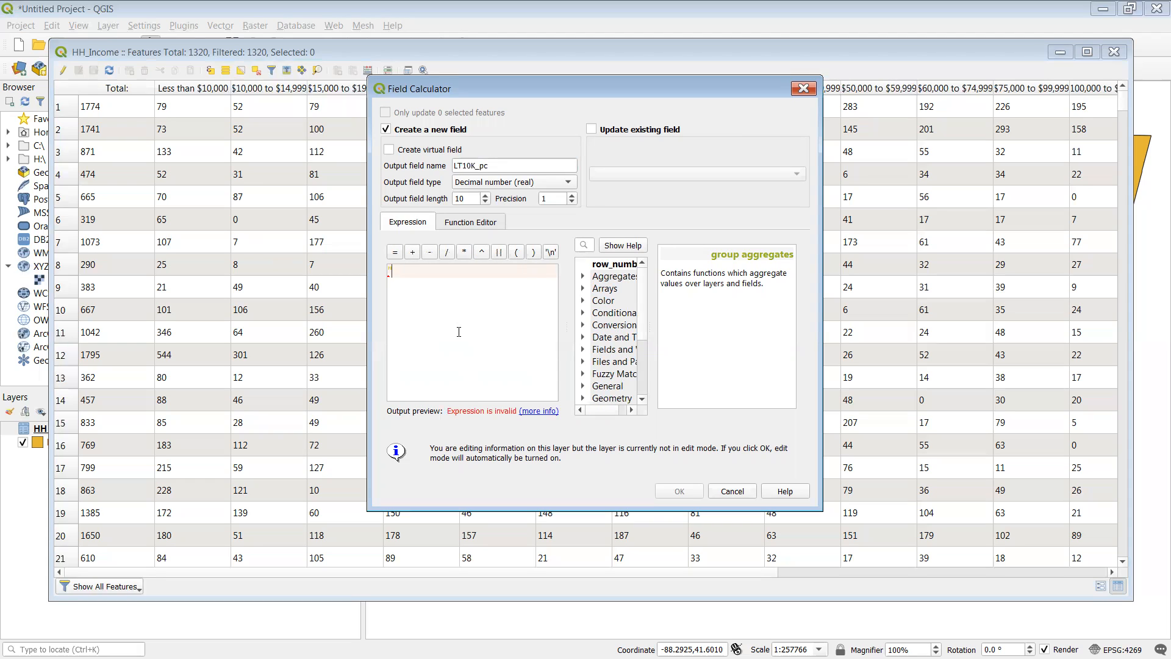
type("Le")
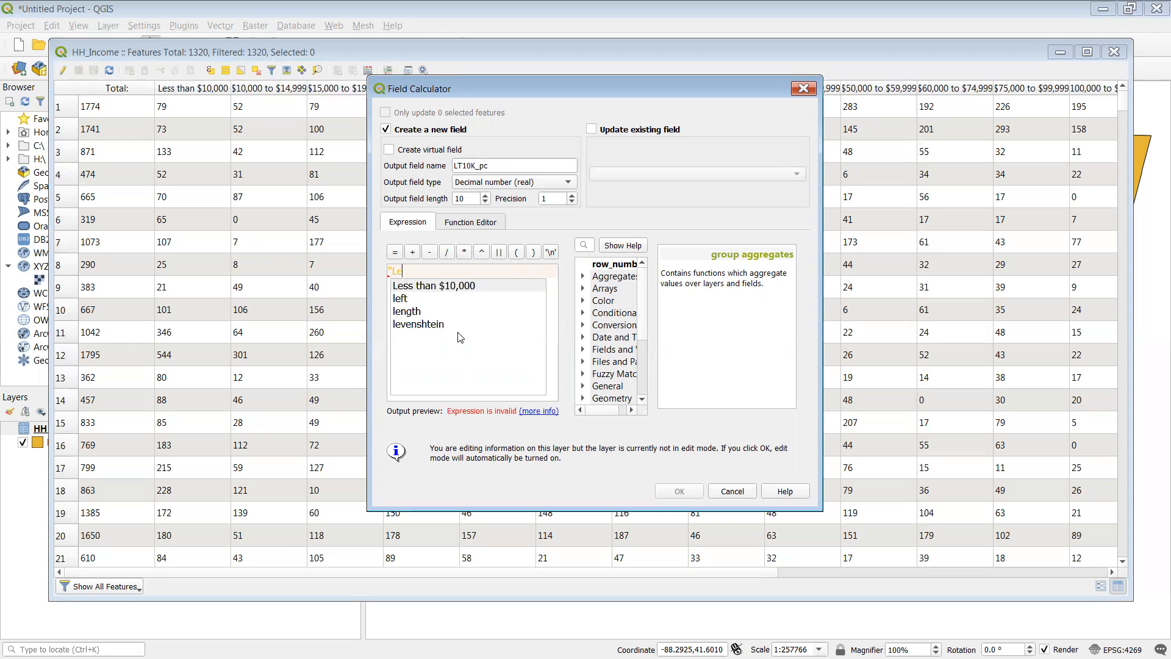
type("ss than")
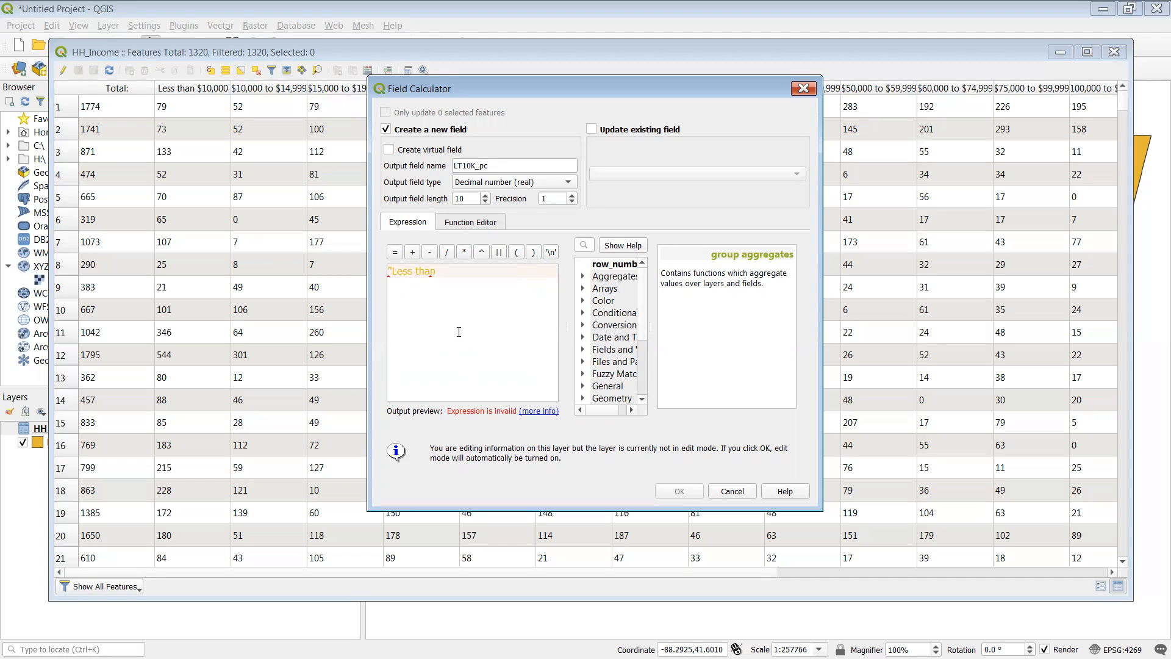
type(" $10,000\"")
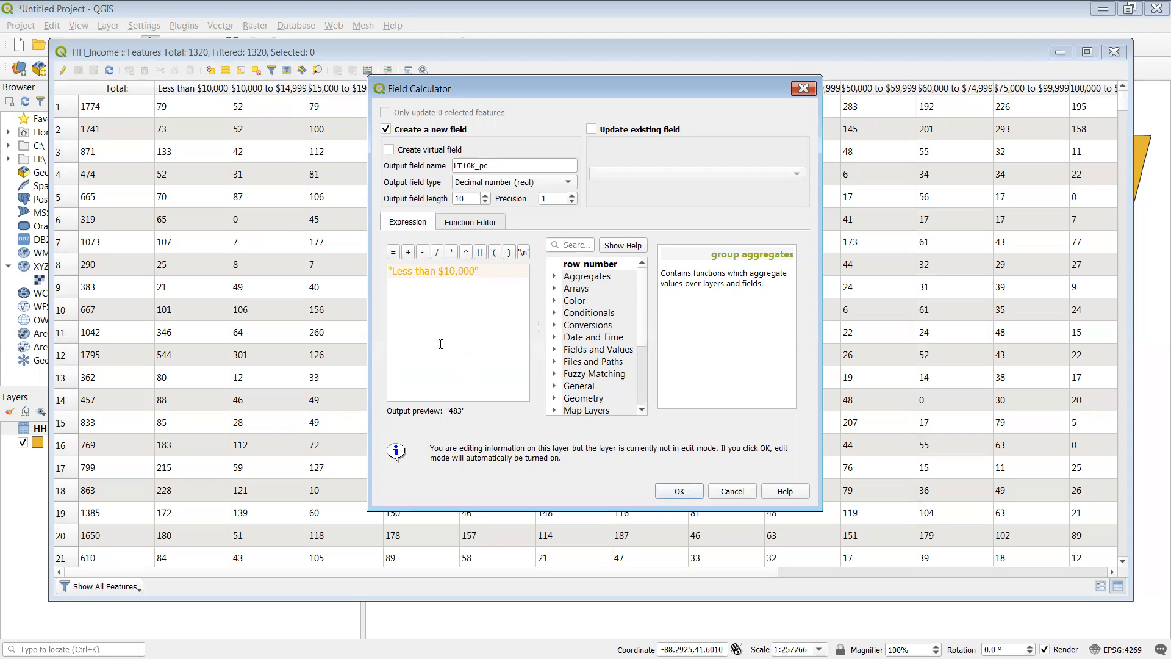
type("/")
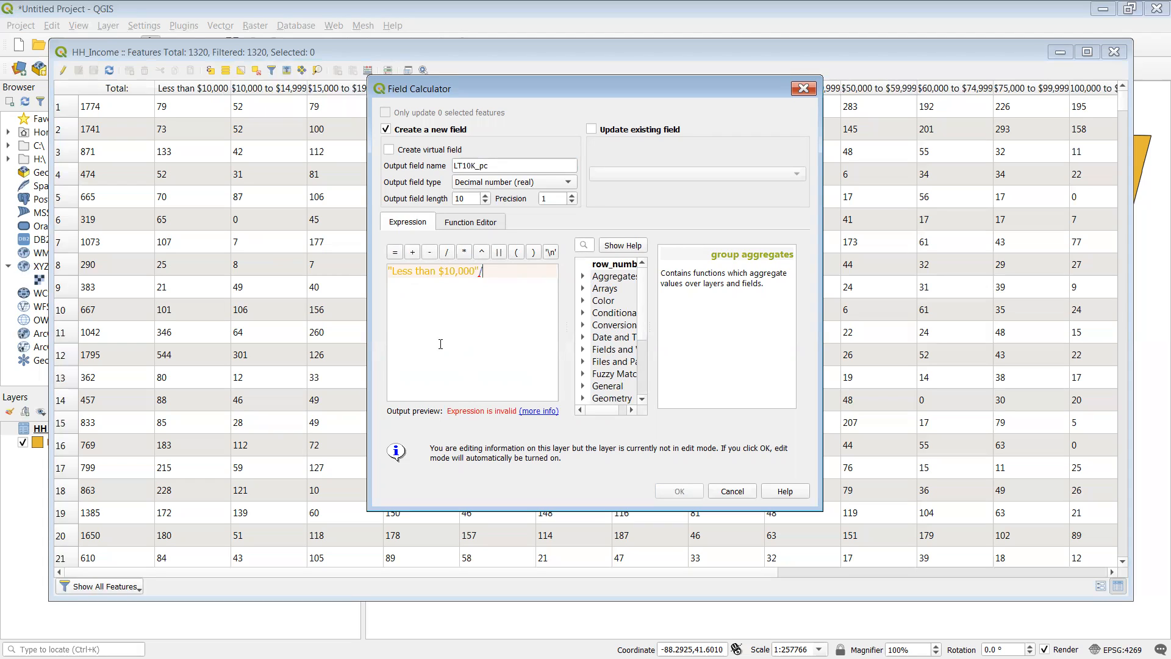
type("\"Tot")
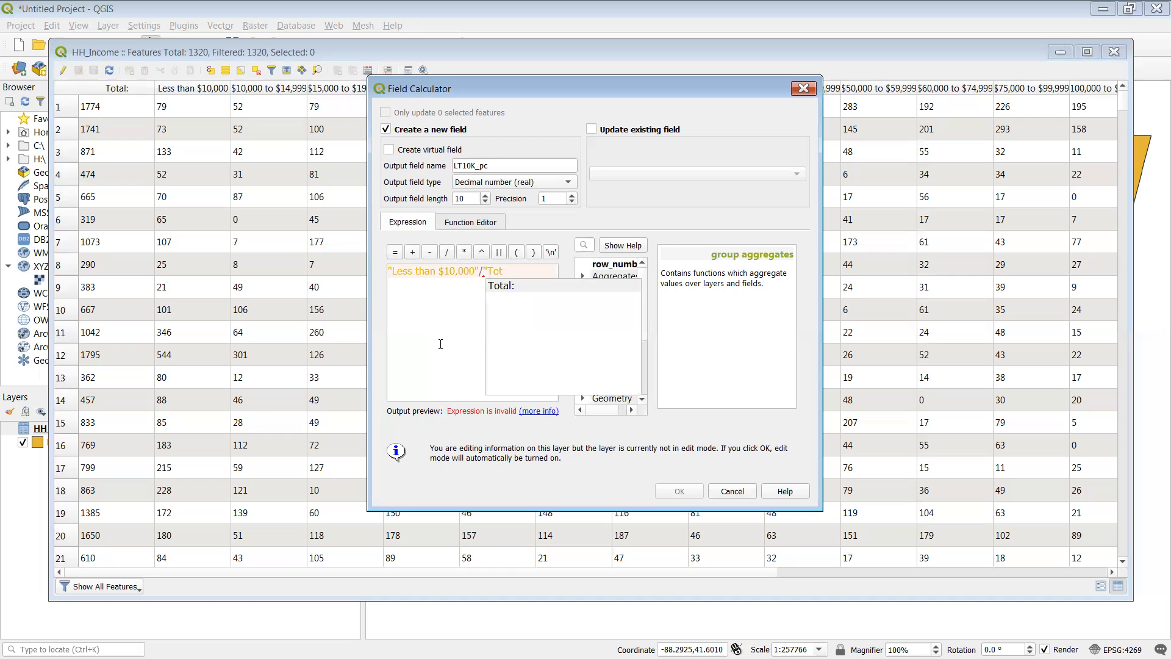
key("Return")
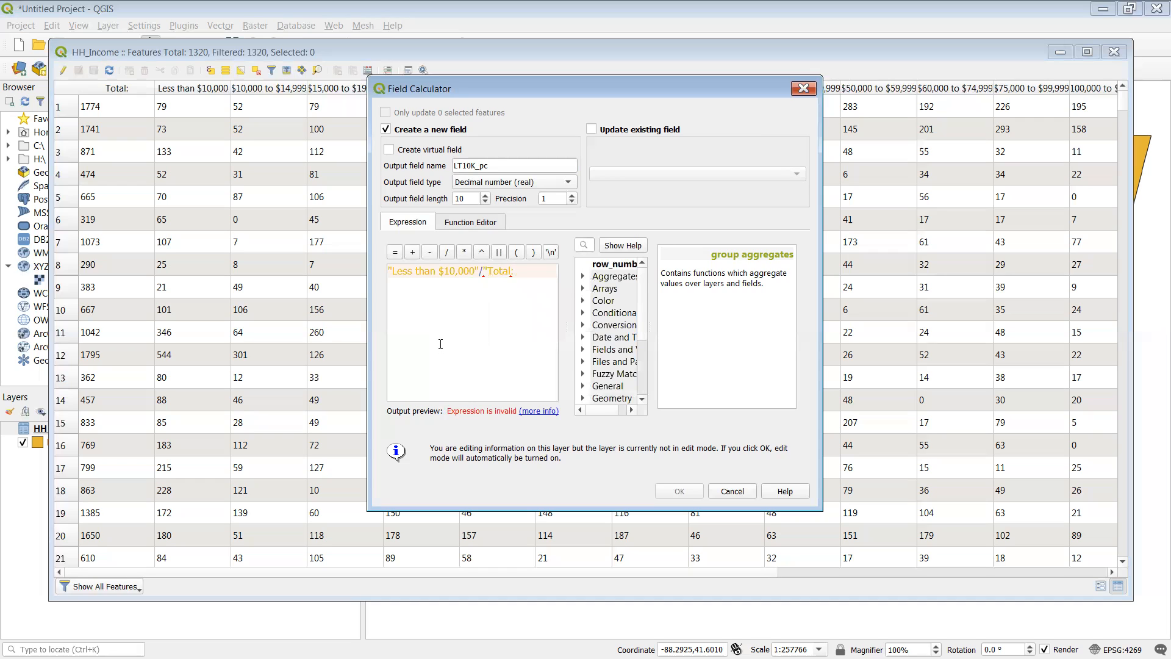
type("\"")
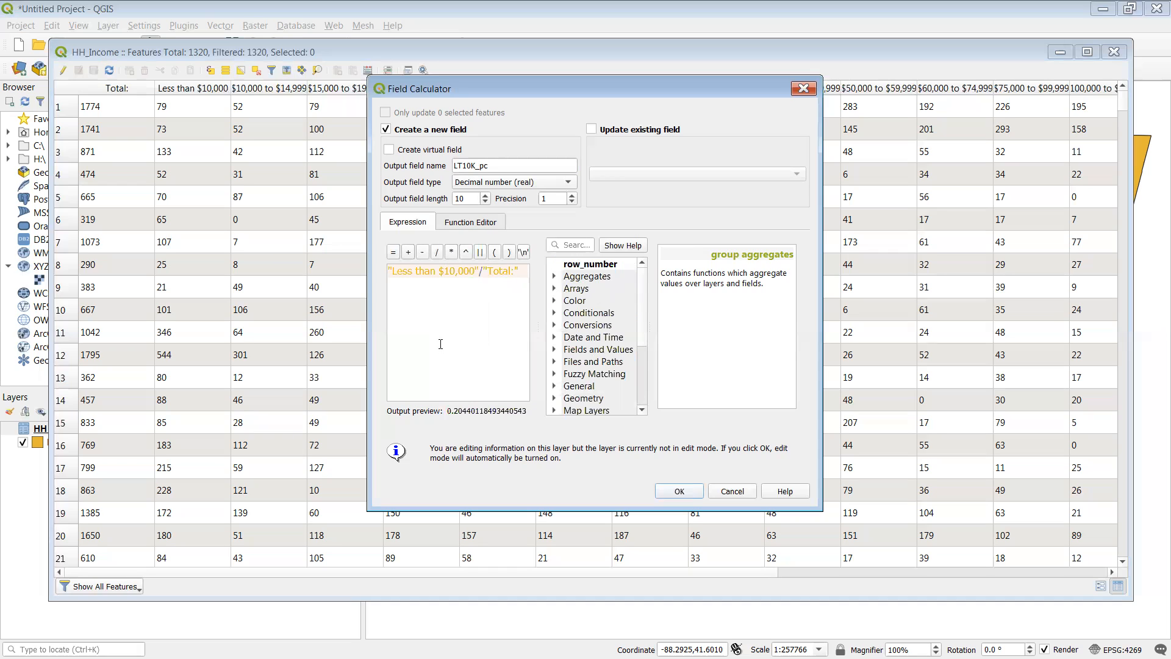
type("*1")
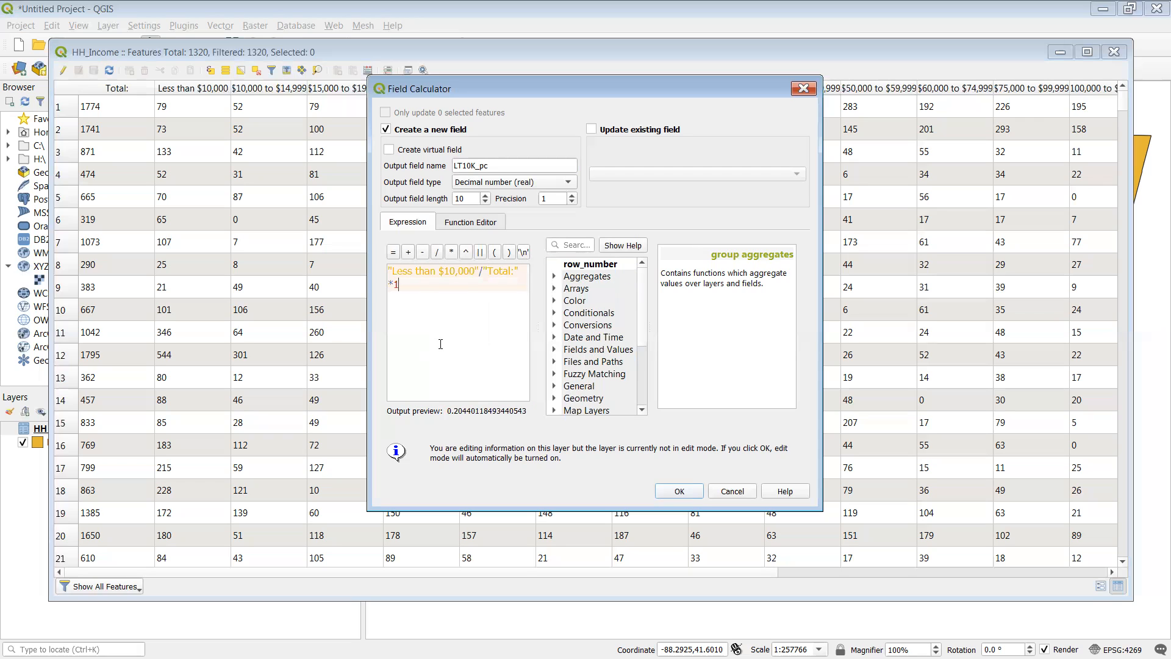
type("00")
left_click(672, 495)
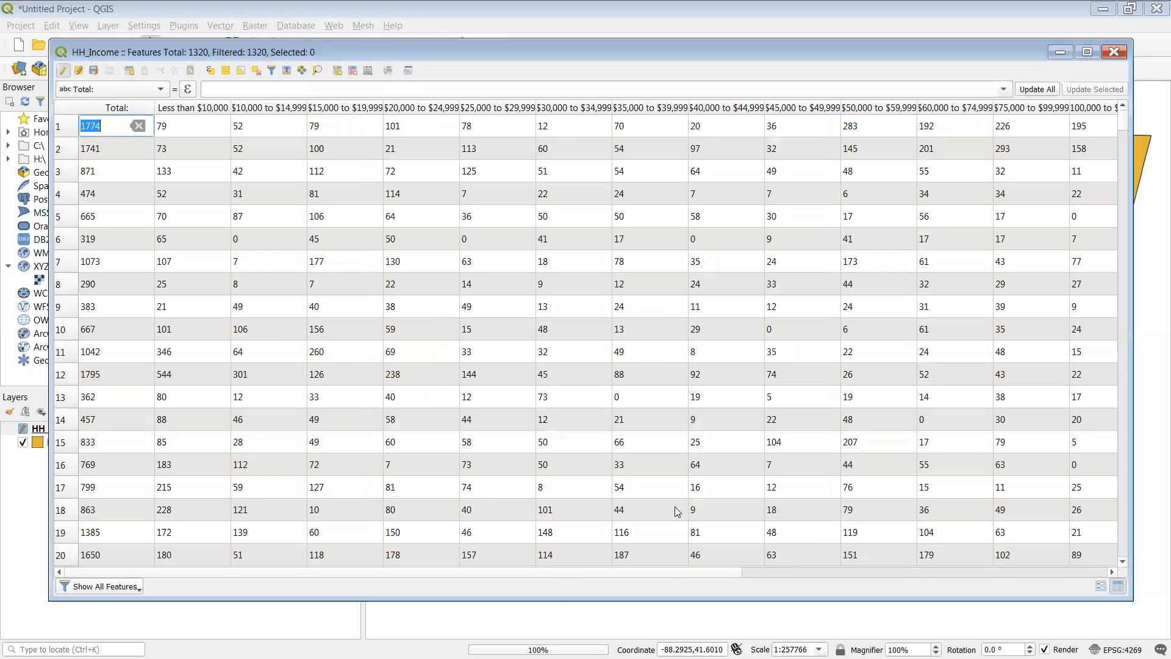
Check the LT10K_pc values at the end of the maximized HH_Income table, and close the table.
left_click_drag(666, 574, 1019, 579)
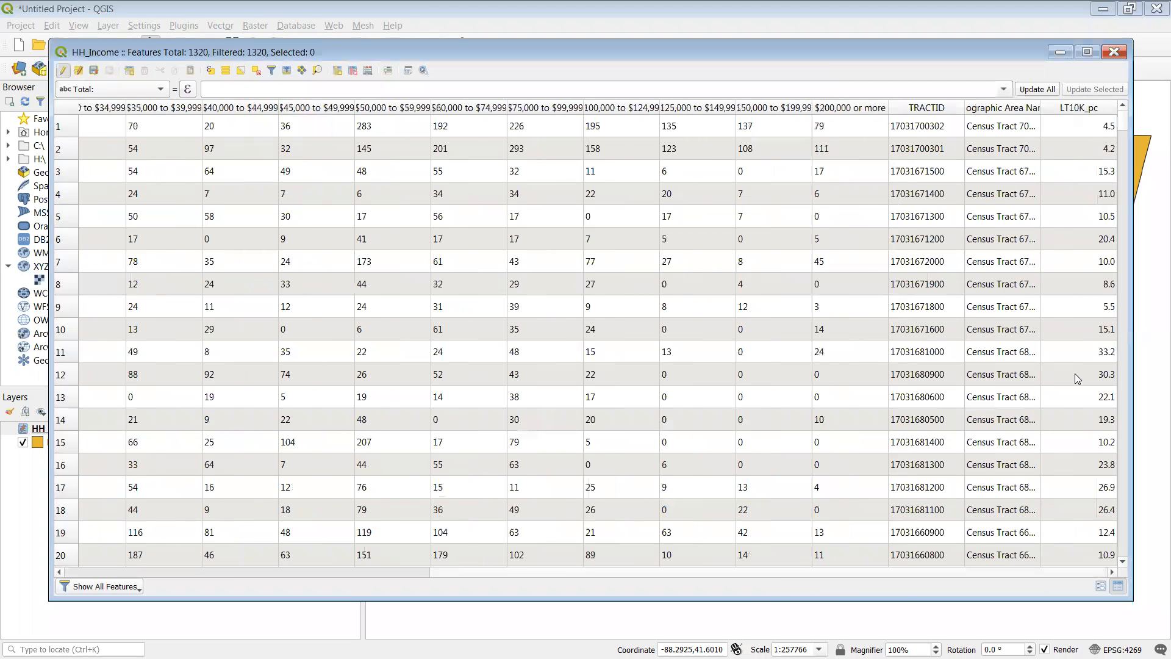
left_click(1087, 52)
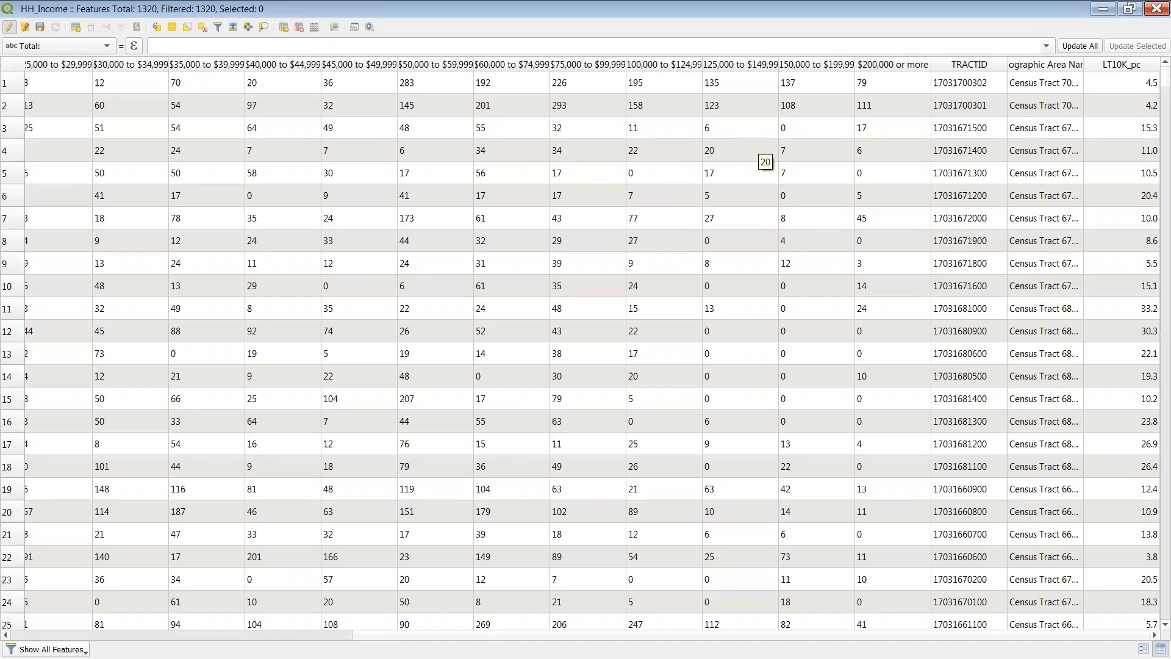
mouse_move(748, 634)
left_mouse_down()
mouse_move(402, 633)
mouse_move(749, 633)
left_mouse_up()
left_click(1154, 13)
left_click(1156, 10)
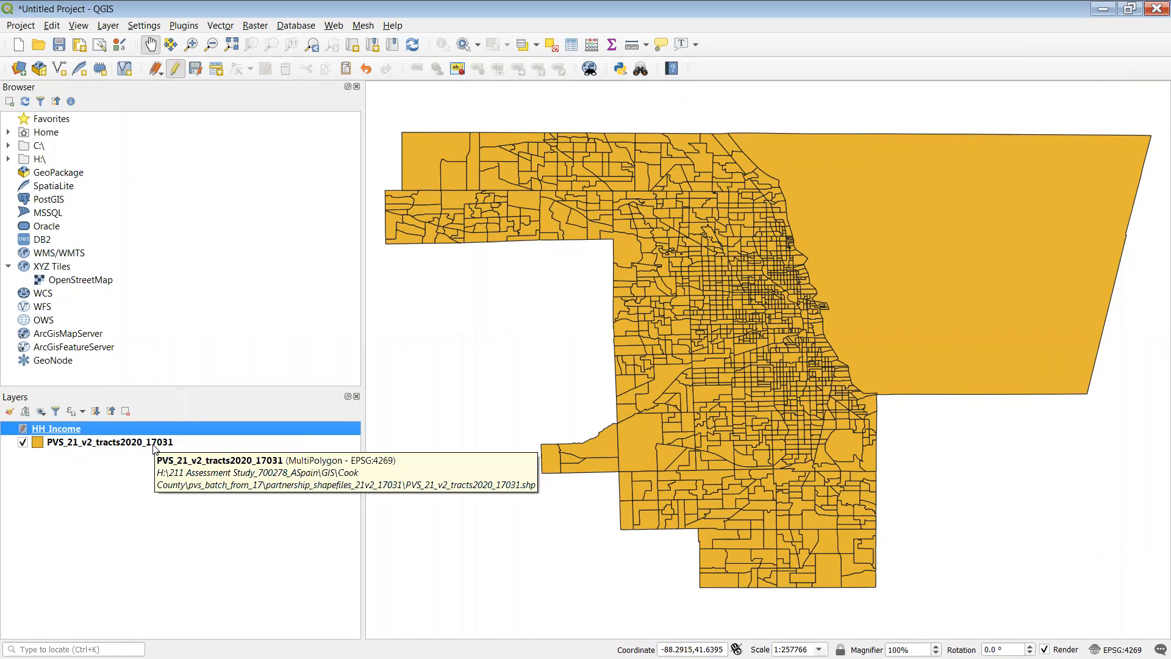
Start a vector join on the PVS_21_v2_tracts2020_17031 layer with HH_Income as join layer and TRACTID as join field.
left_click(154, 449)
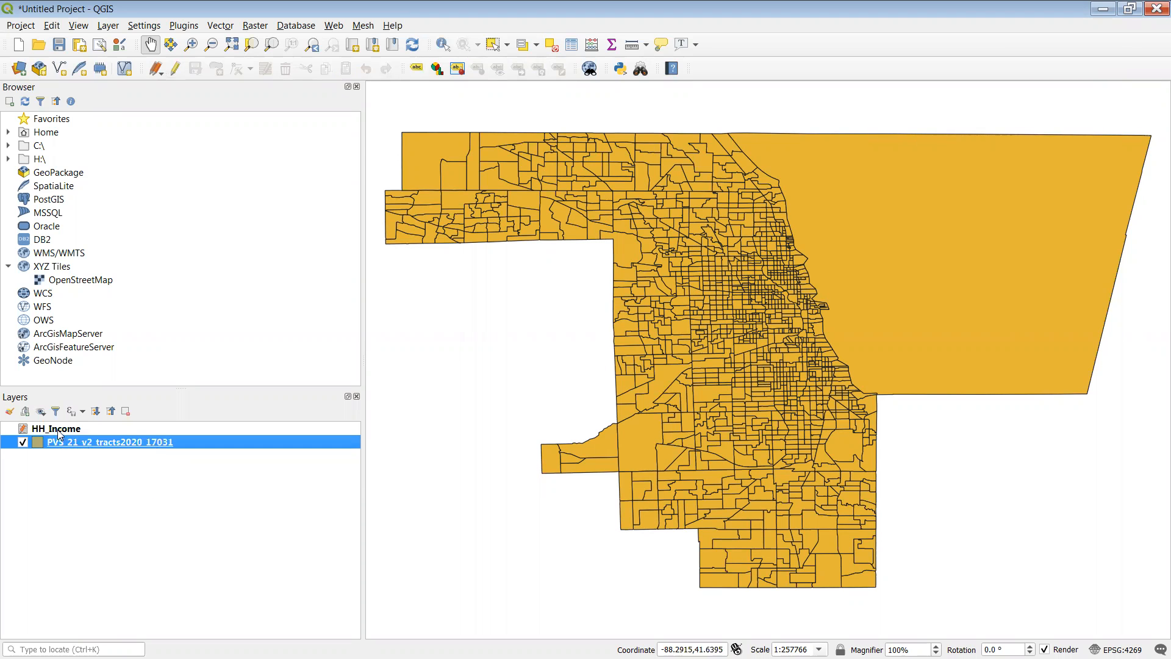
right_click(210, 443)
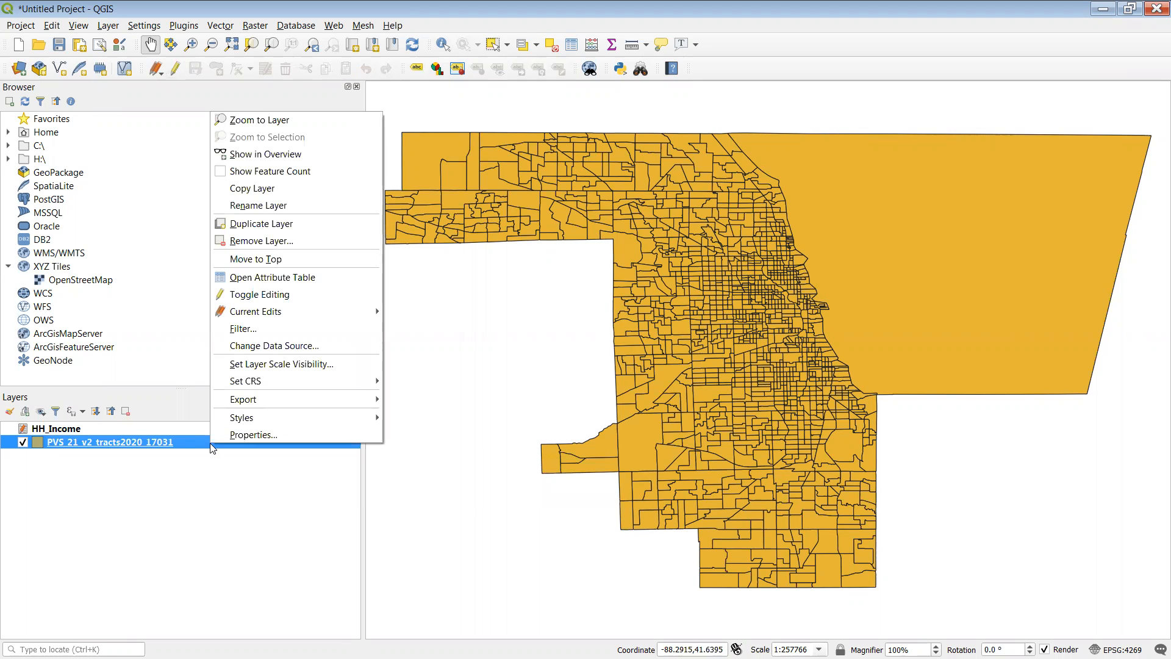
left_click(227, 437)
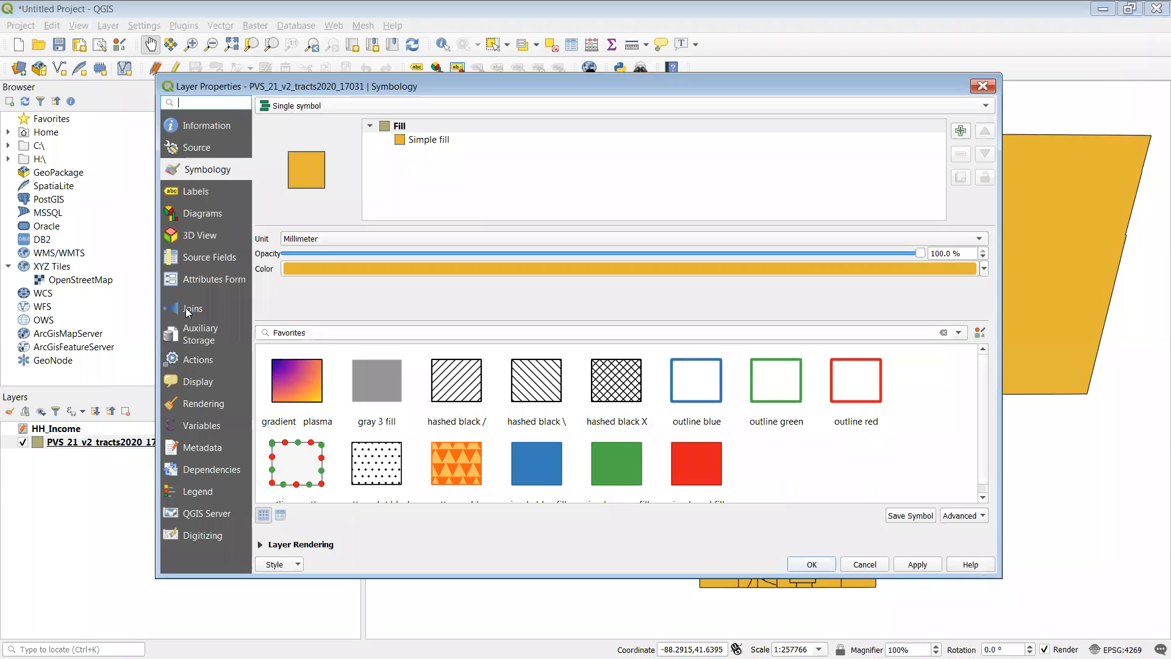
left_click(186, 312)
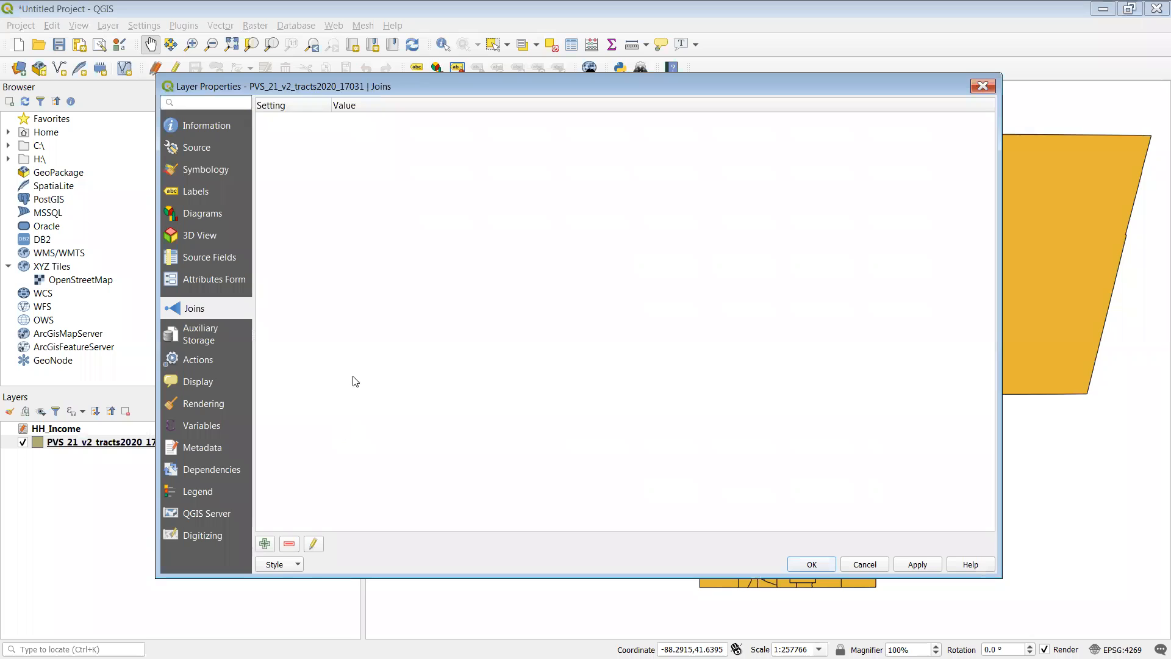
left_click(267, 543)
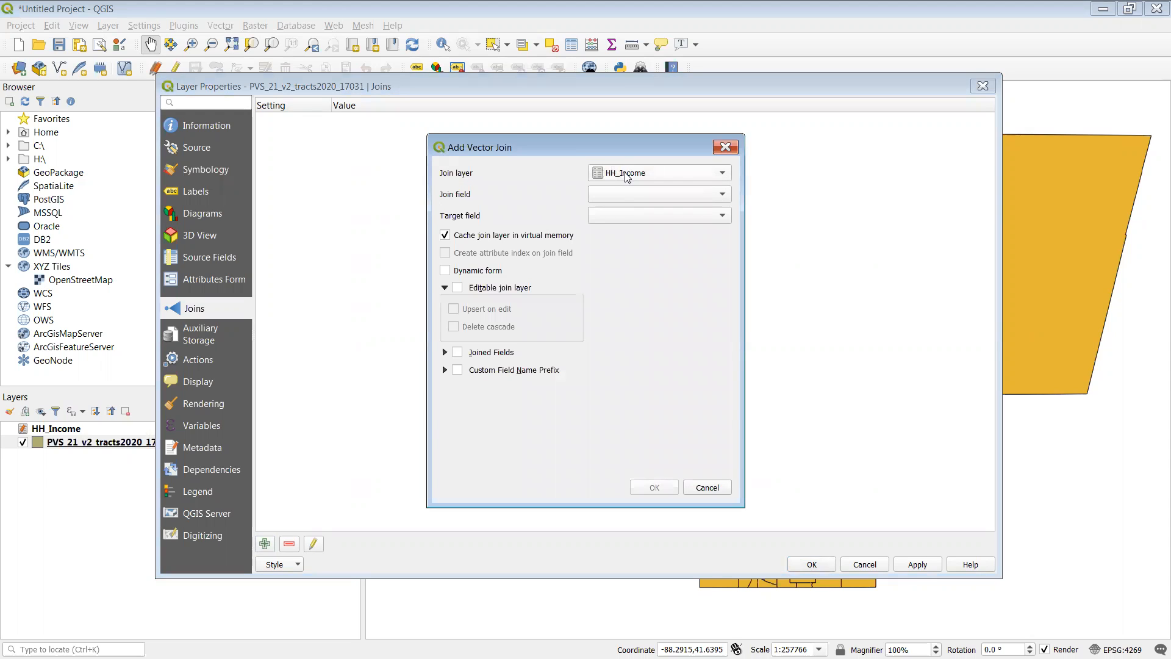
left_click(722, 175)
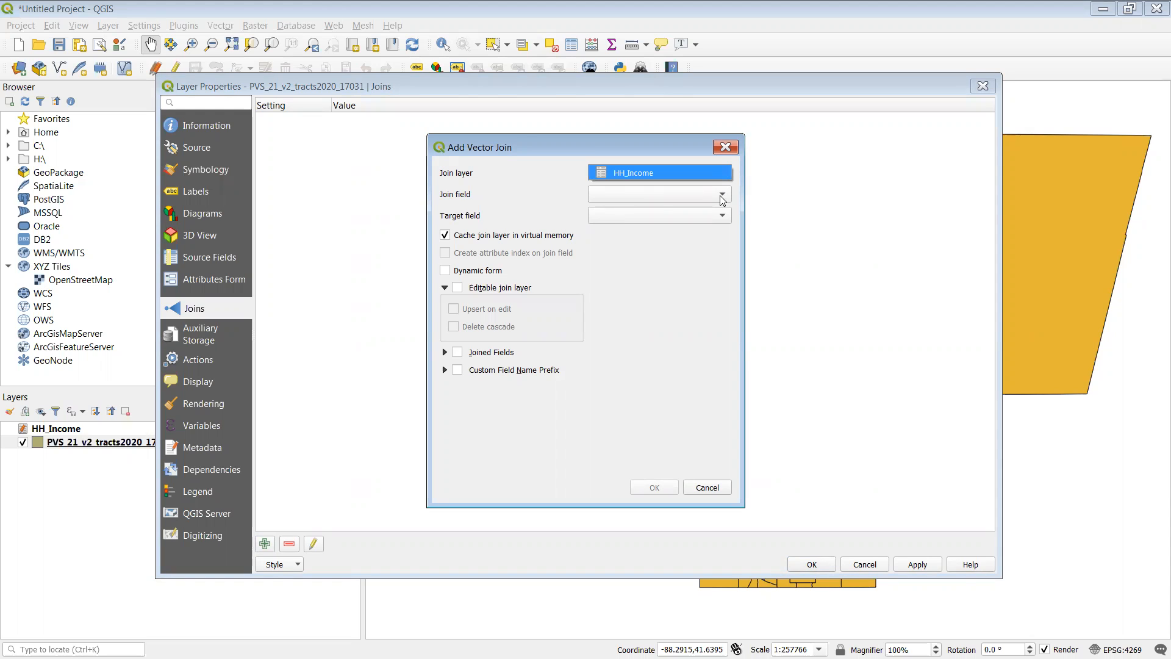
left_click(722, 196)
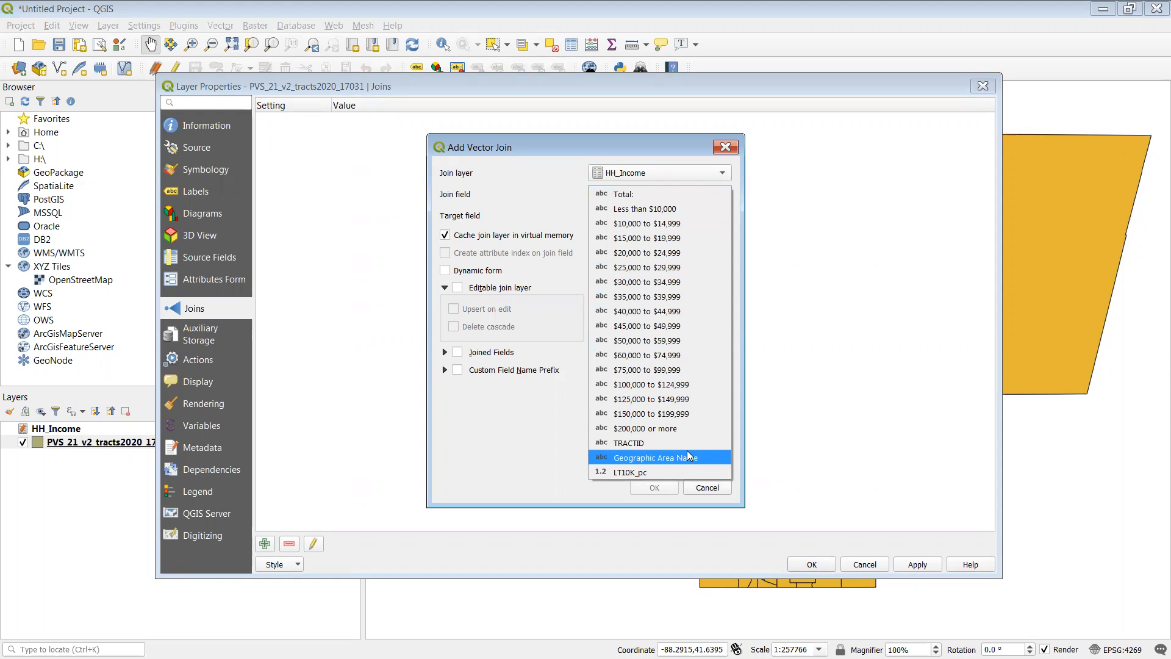
left_click(623, 445)
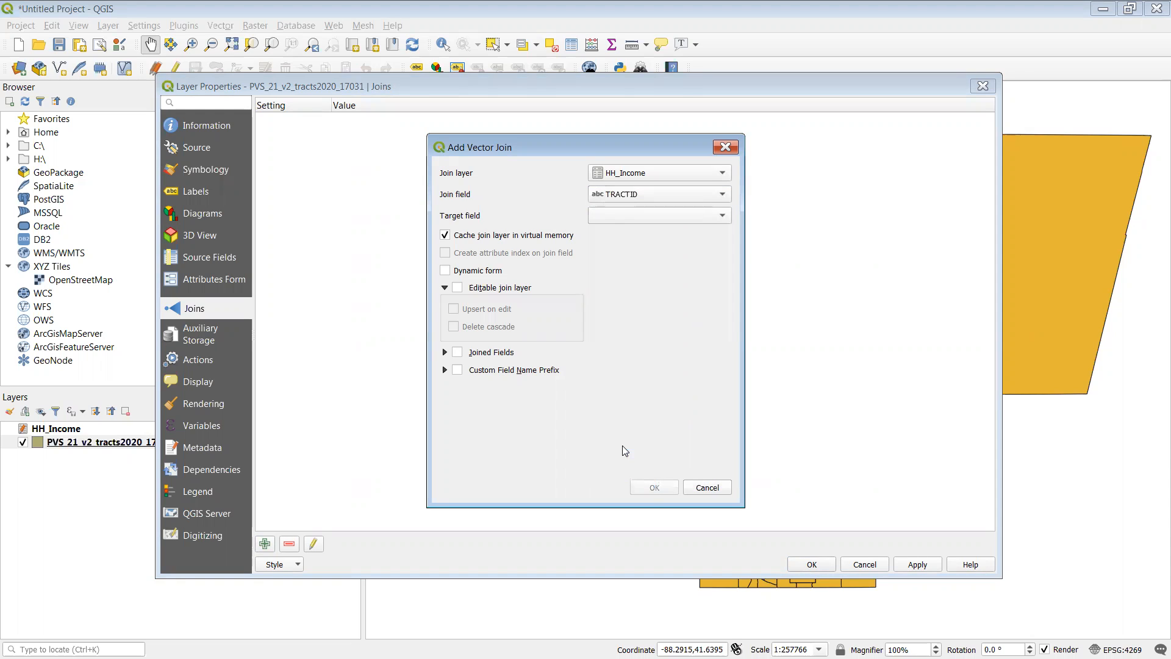
Set the join's target field to TRACTID, keep TRACTID as join field, and apply the join to the tract layer.
left_click(722, 218)
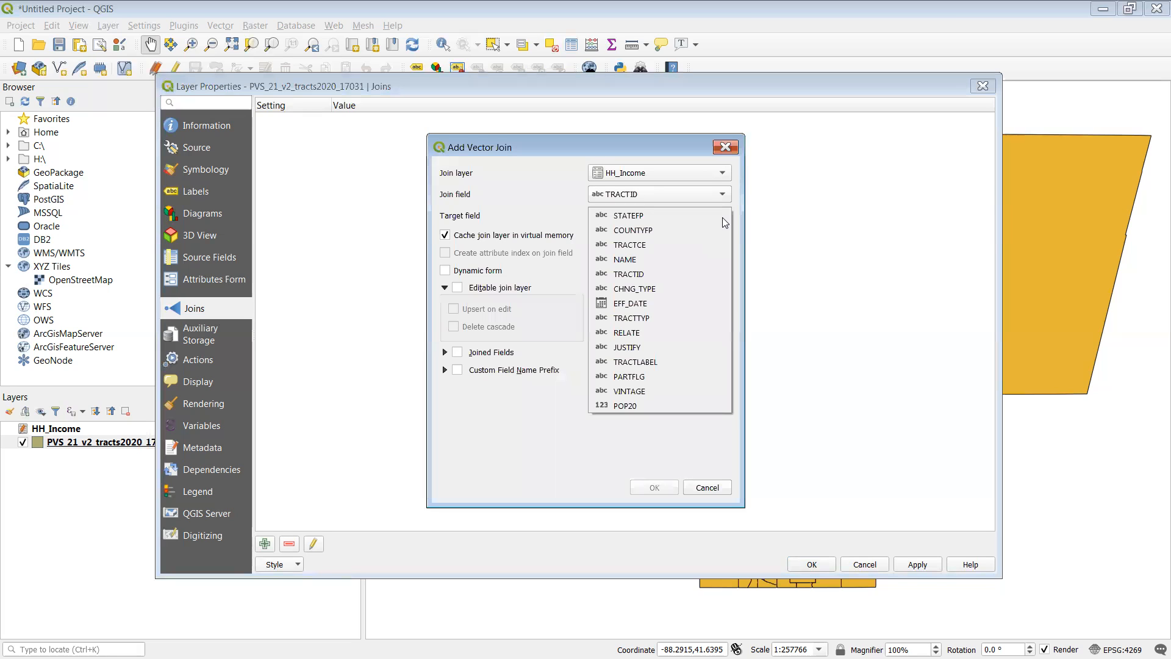
left_click(633, 280)
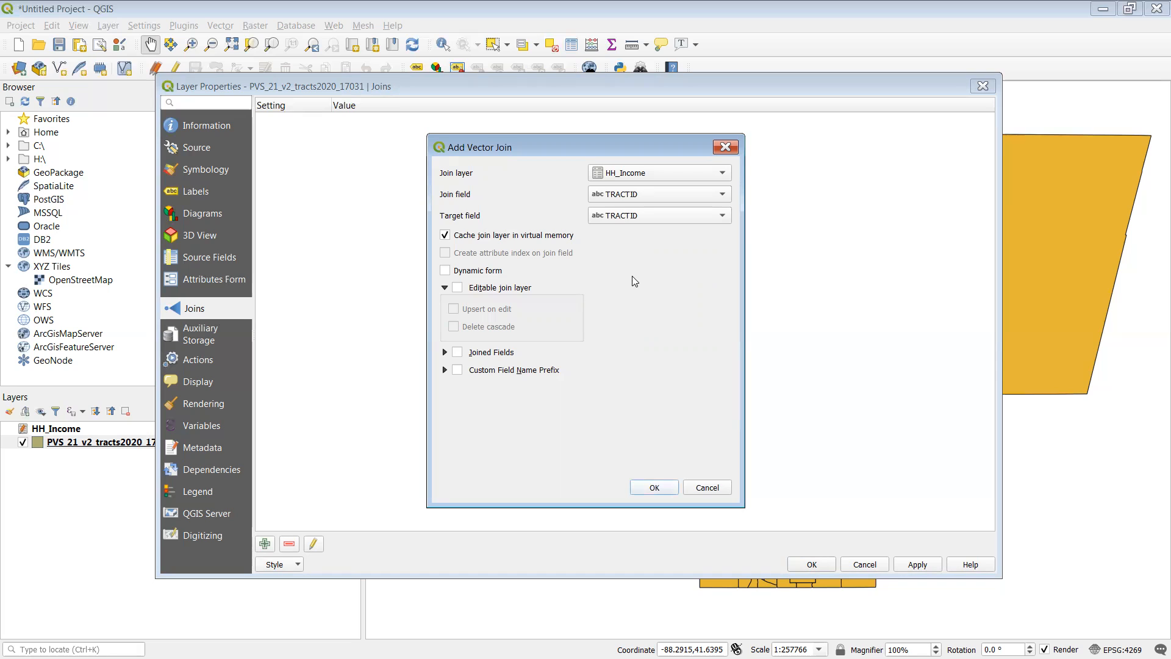
left_click(702, 194)
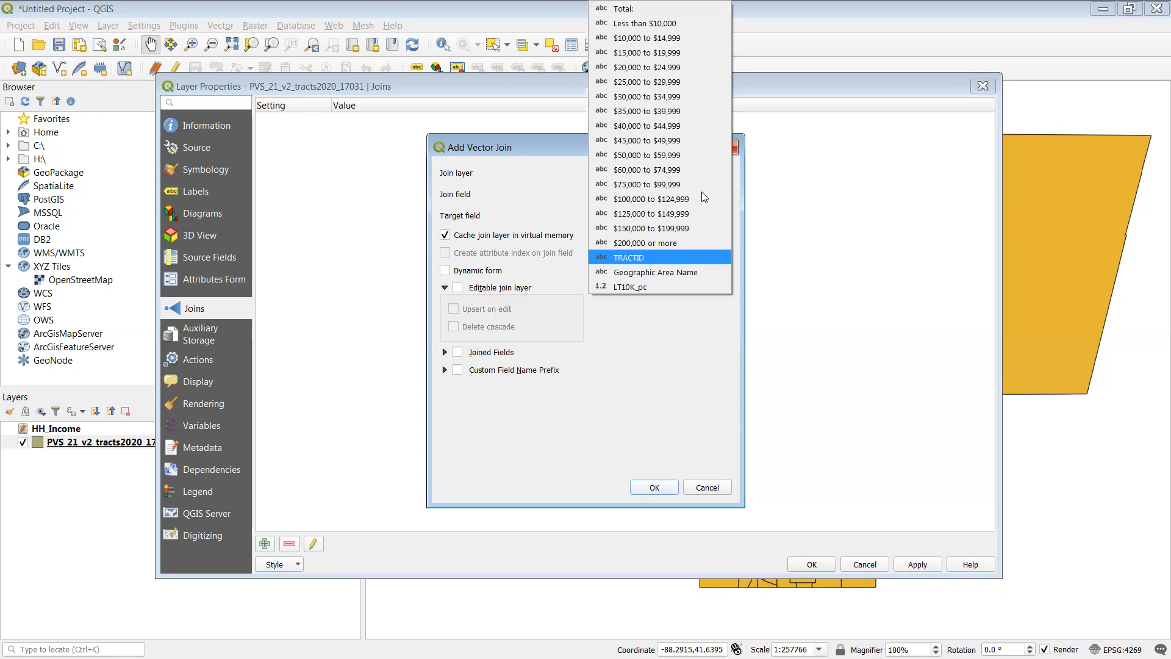
left_click(641, 259)
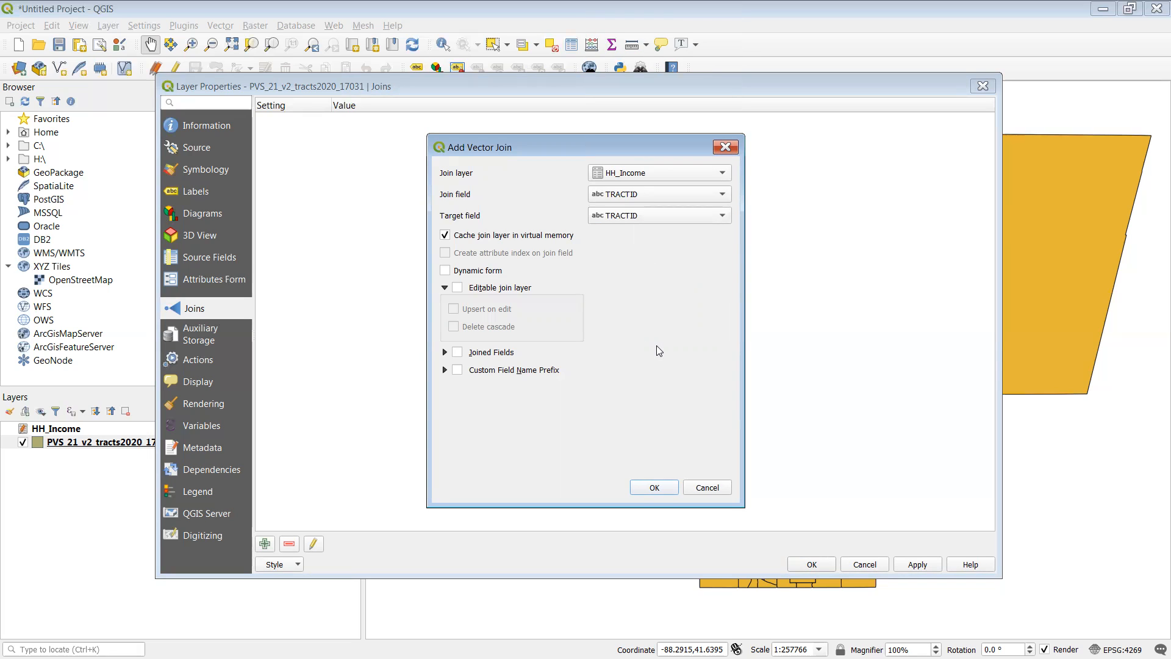
left_click(645, 492)
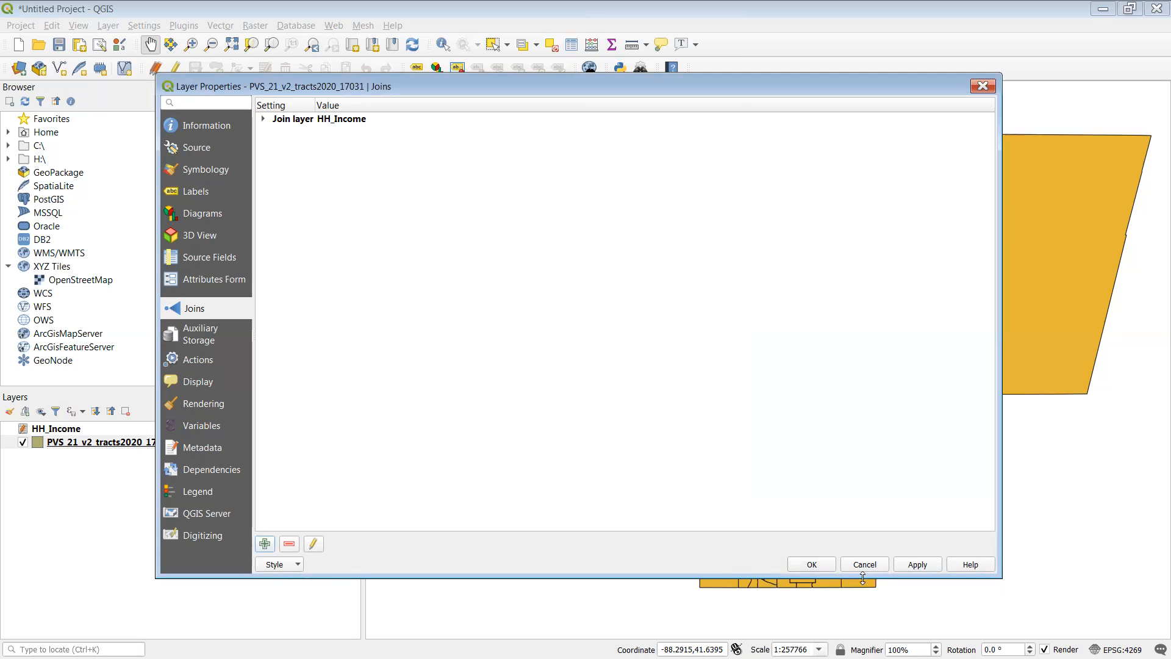
left_click(805, 565)
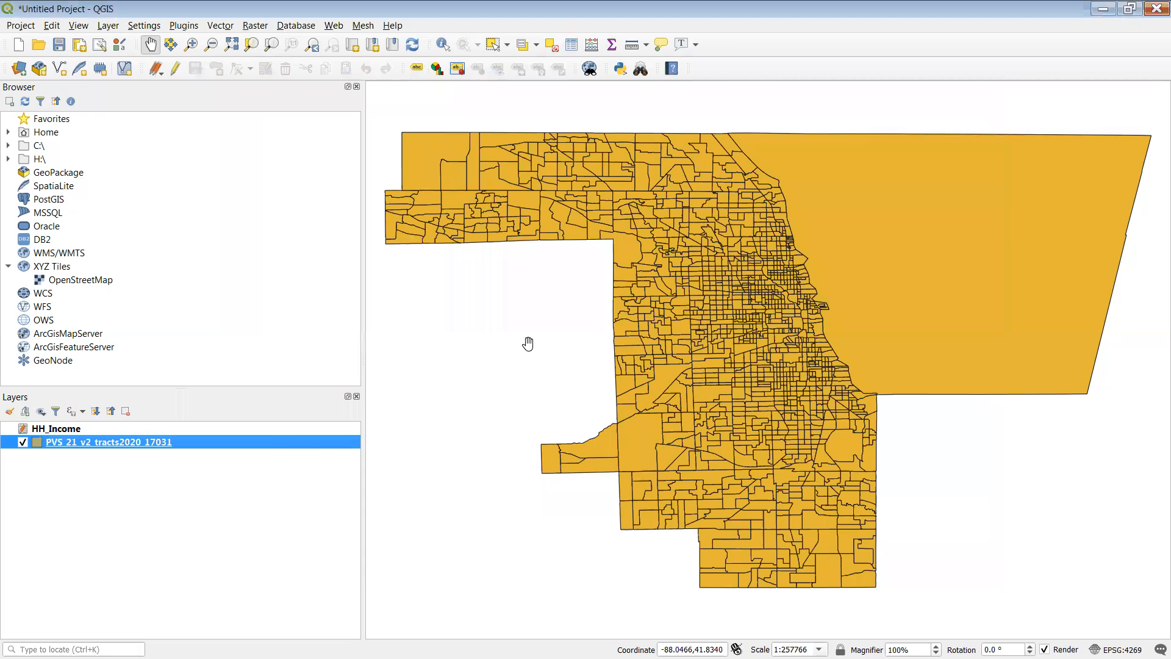
Check the joined HH_Income columns through LT10K_pc in the tract layer's attribute table, and close the table.
right_click(263, 443)
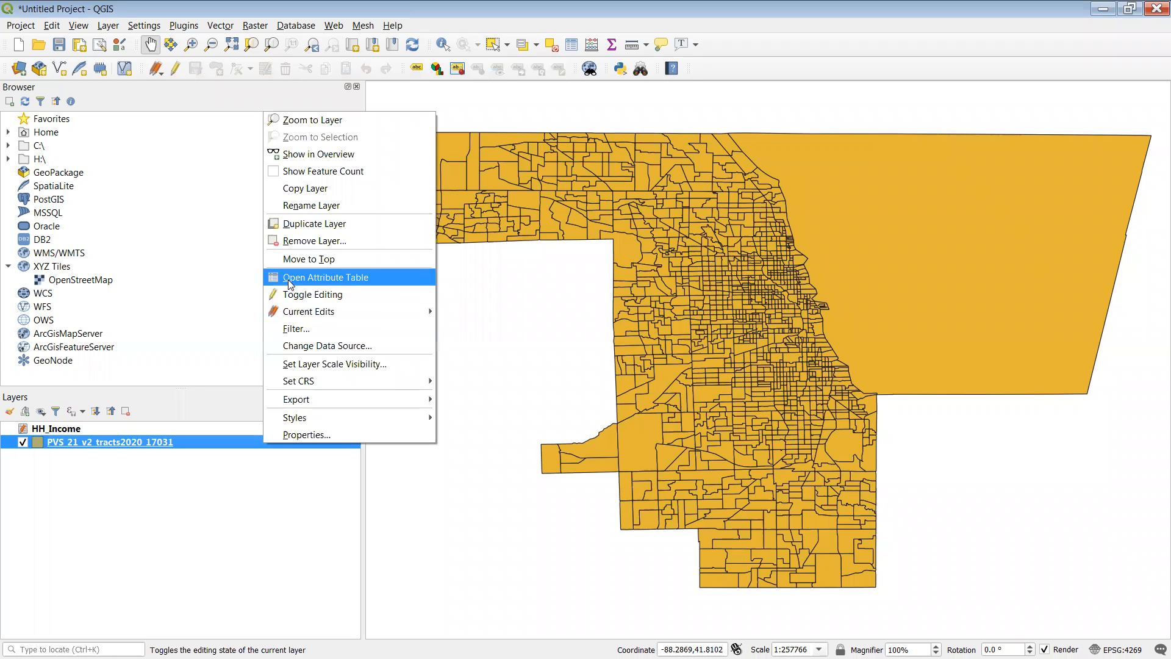
left_click(361, 277)
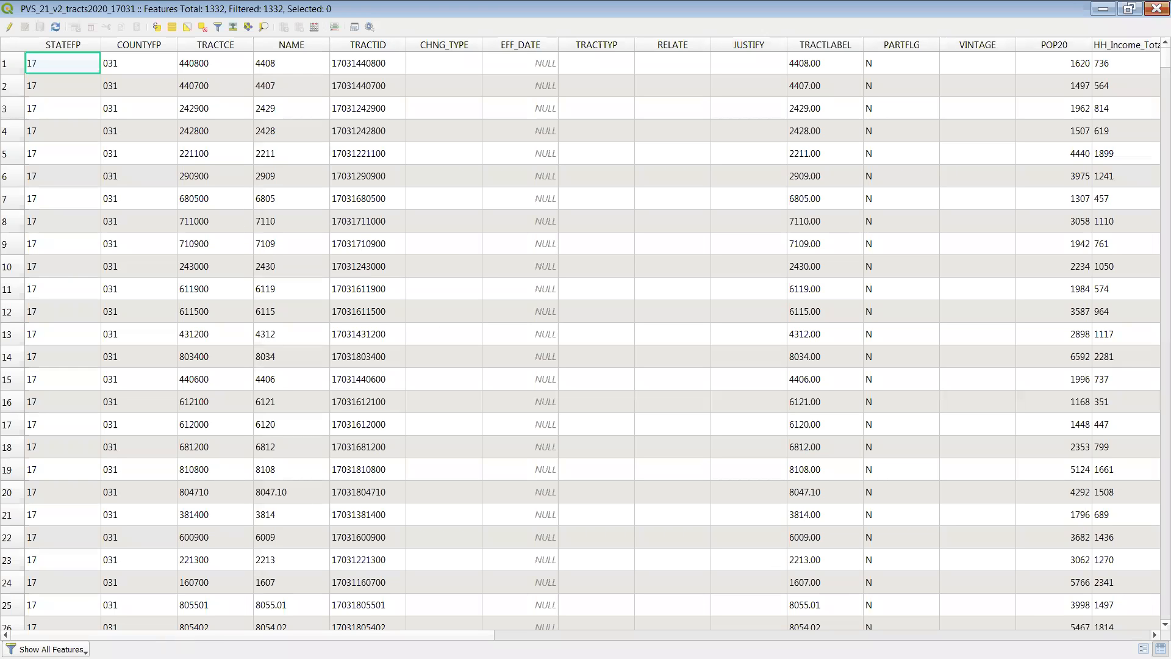
left_click_drag(244, 635, 417, 635)
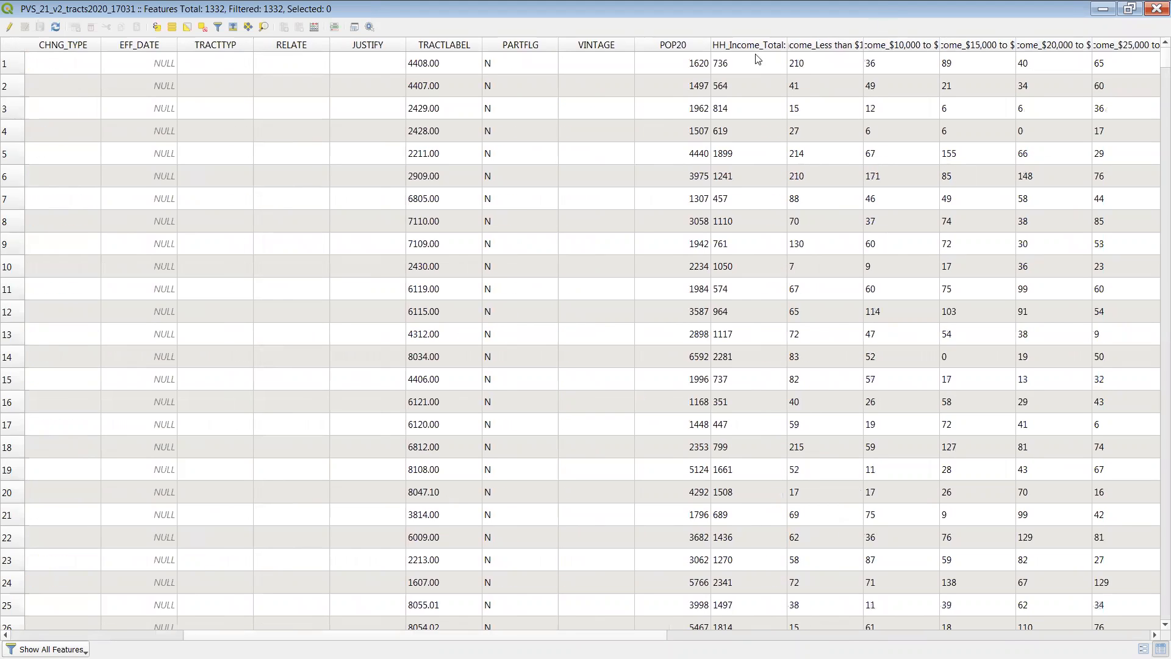
left_click_drag(787, 44, 804, 42)
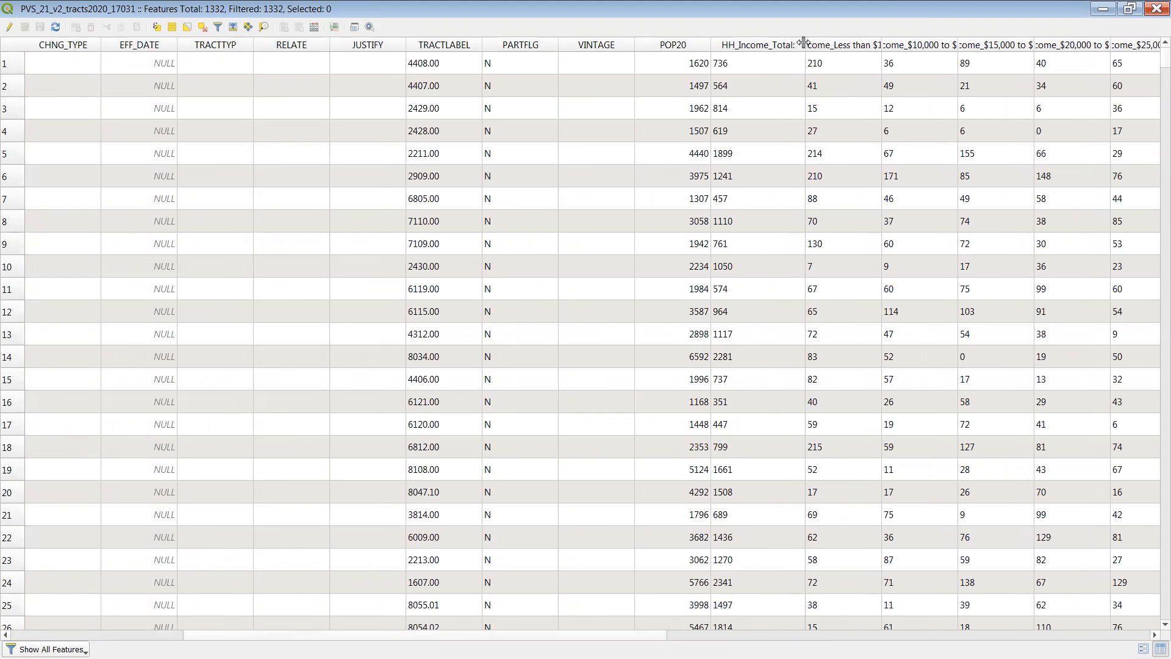
left_click_drag(440, 637, 579, 637)
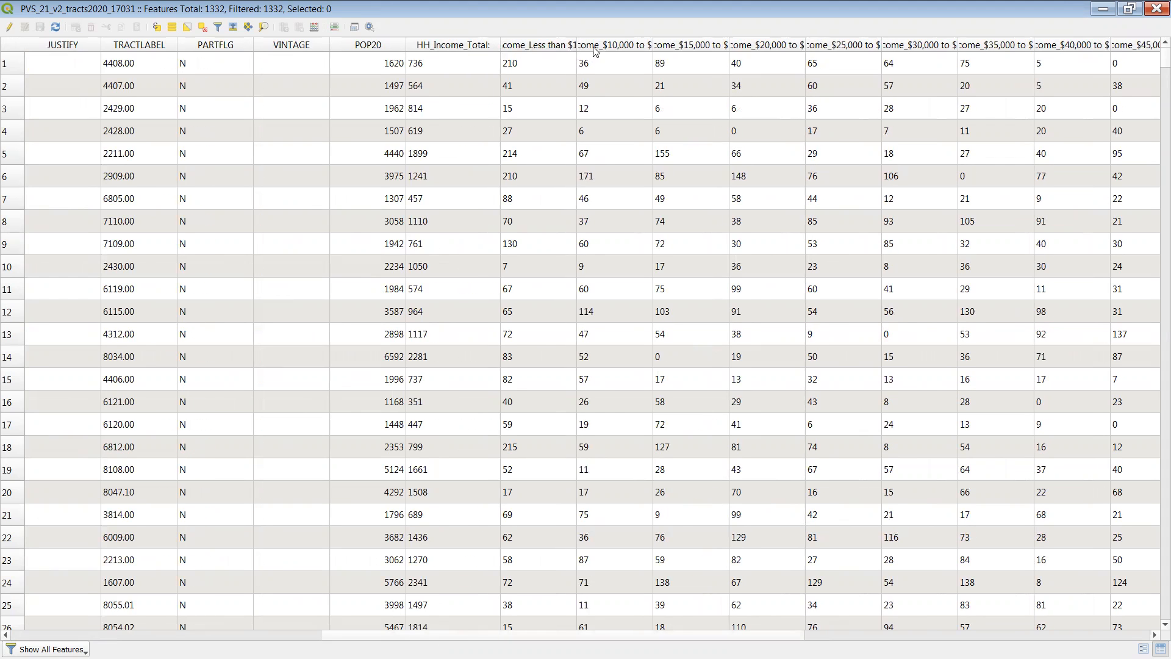
left_click_drag(522, 635, 380, 635)
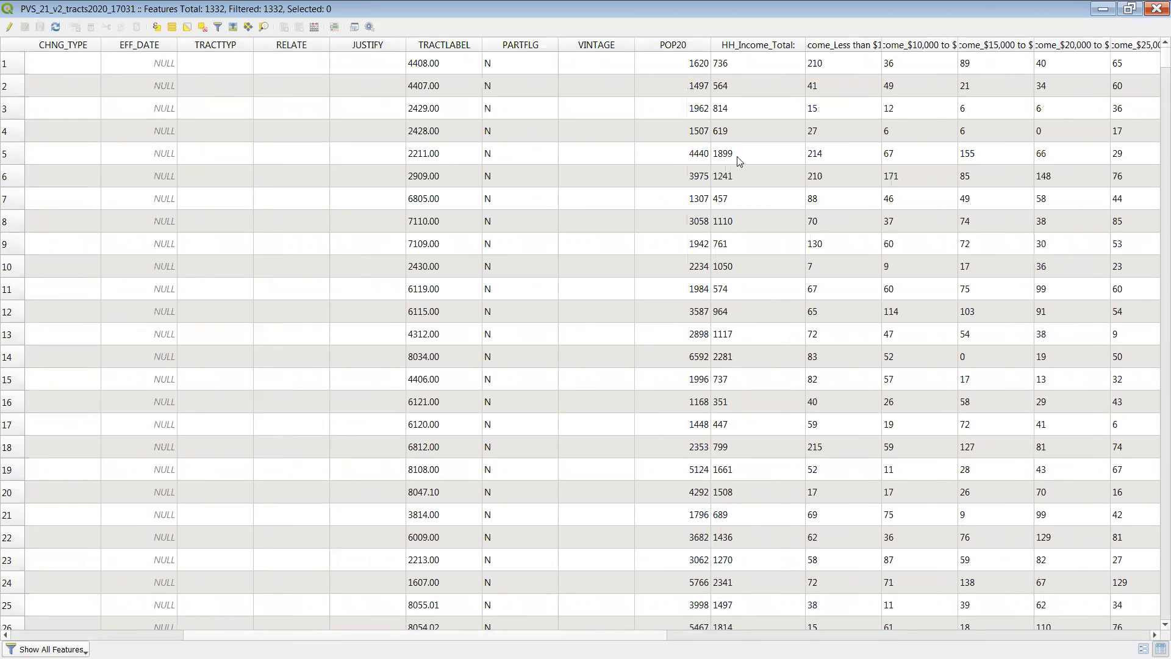
left_click_drag(303, 636, 785, 635)
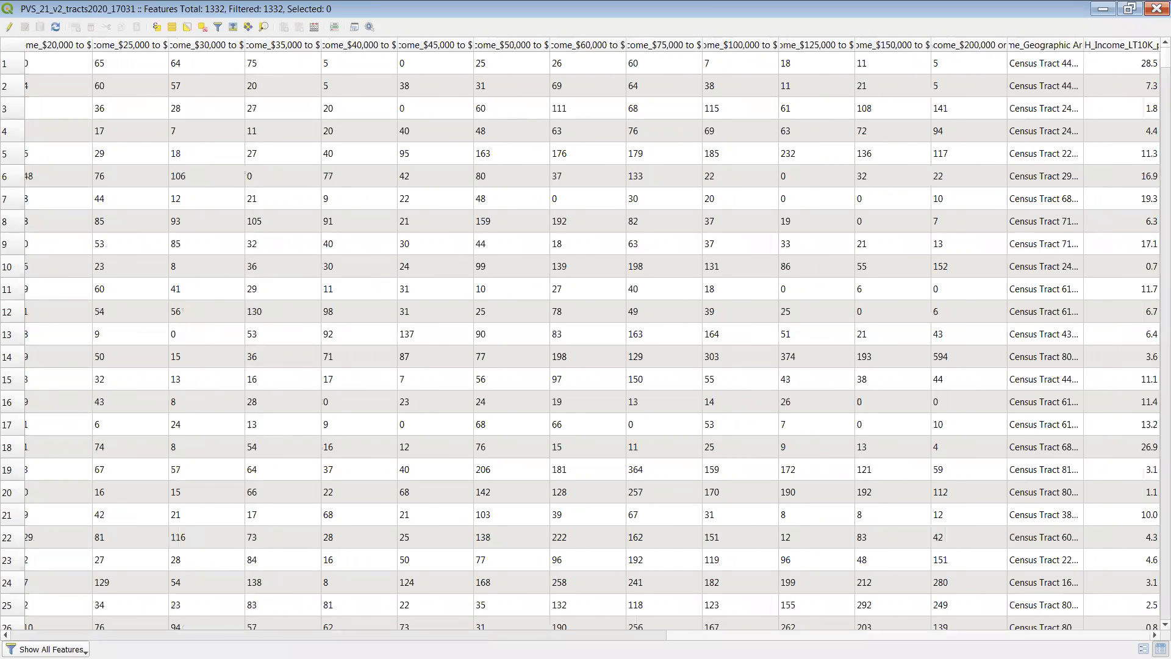
left_click(1155, 9)
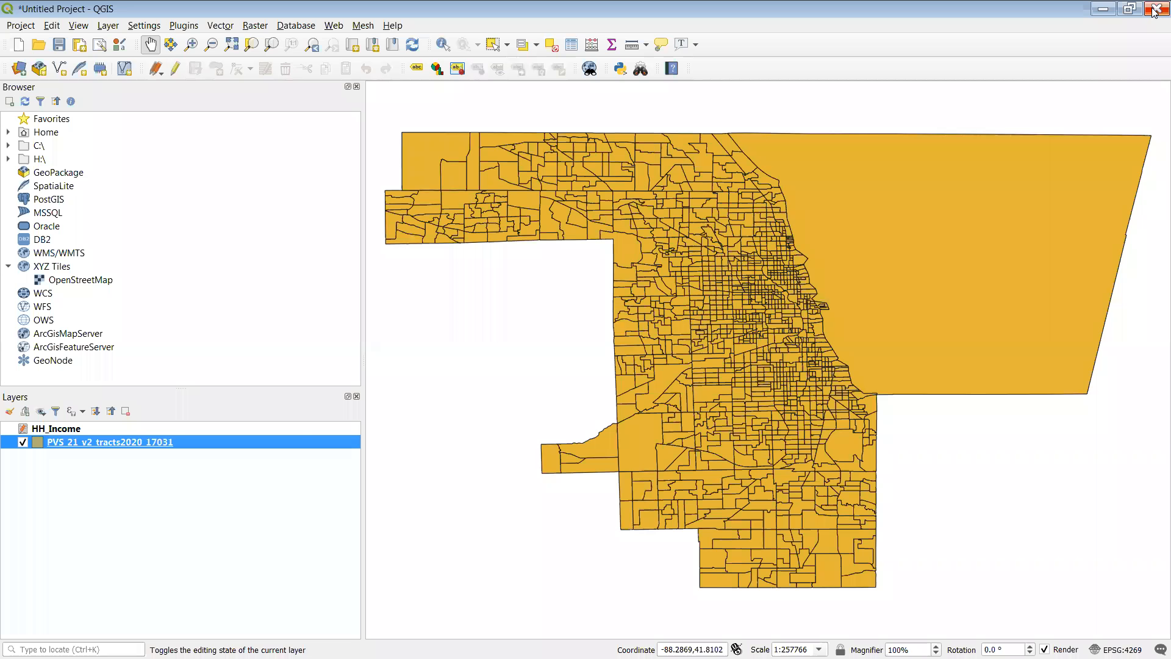
Set the tract layer's symbology to Graduated, using HH_Income_LT10K_pc as the column.
right_click(279, 441)
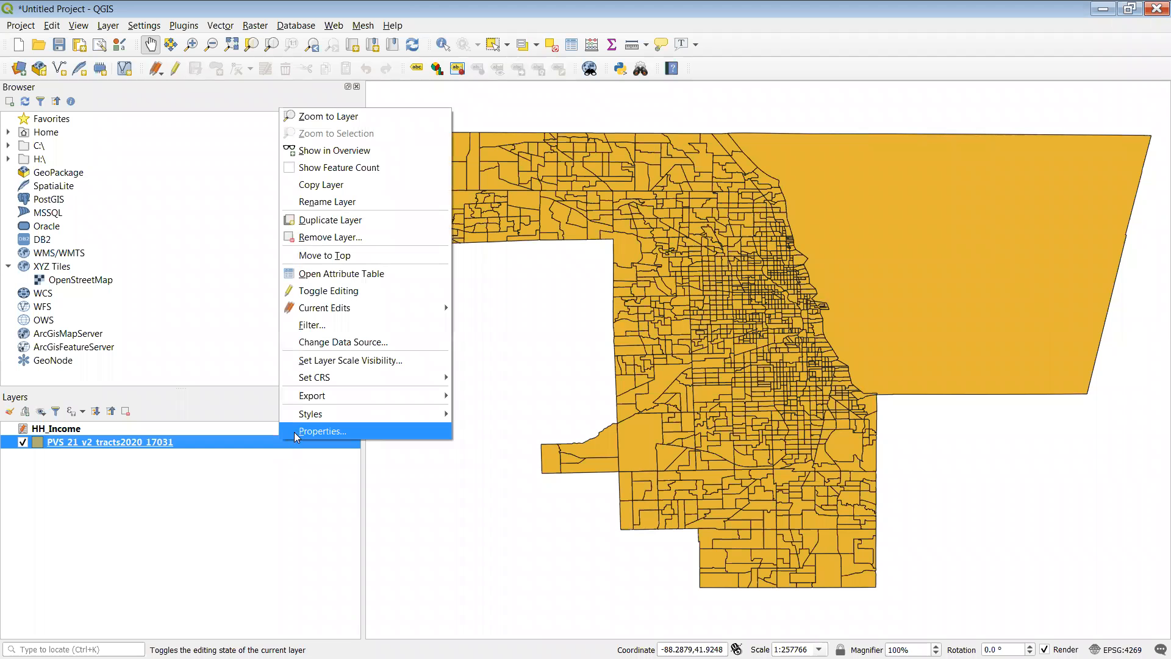
left_click(296, 431)
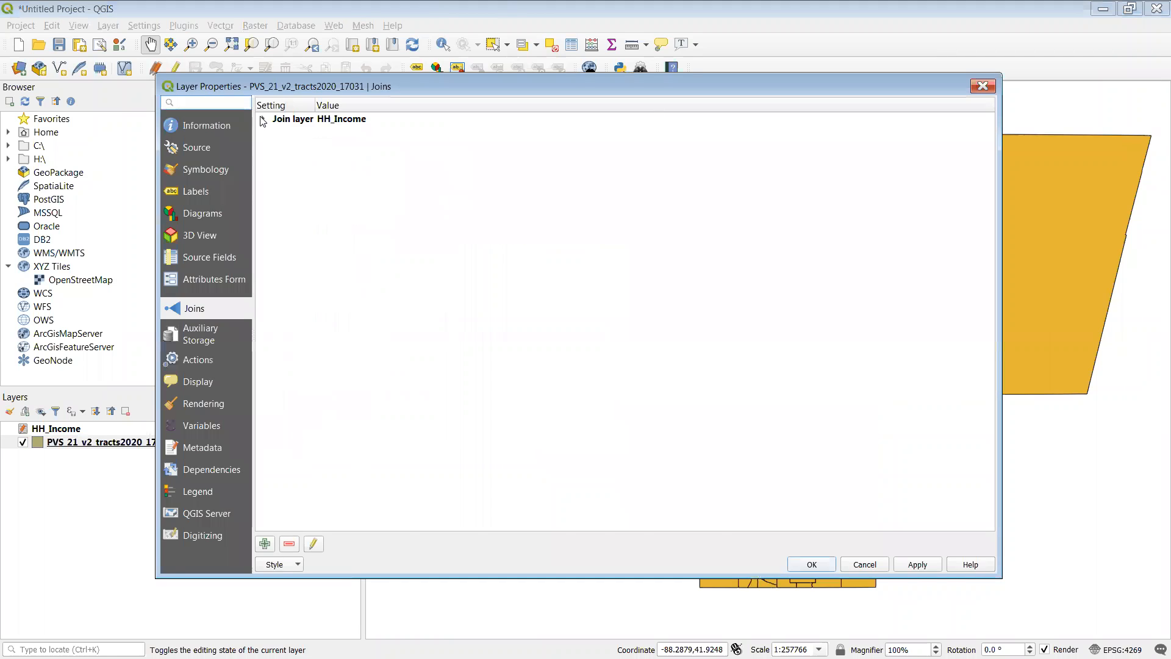
left_click(225, 169)
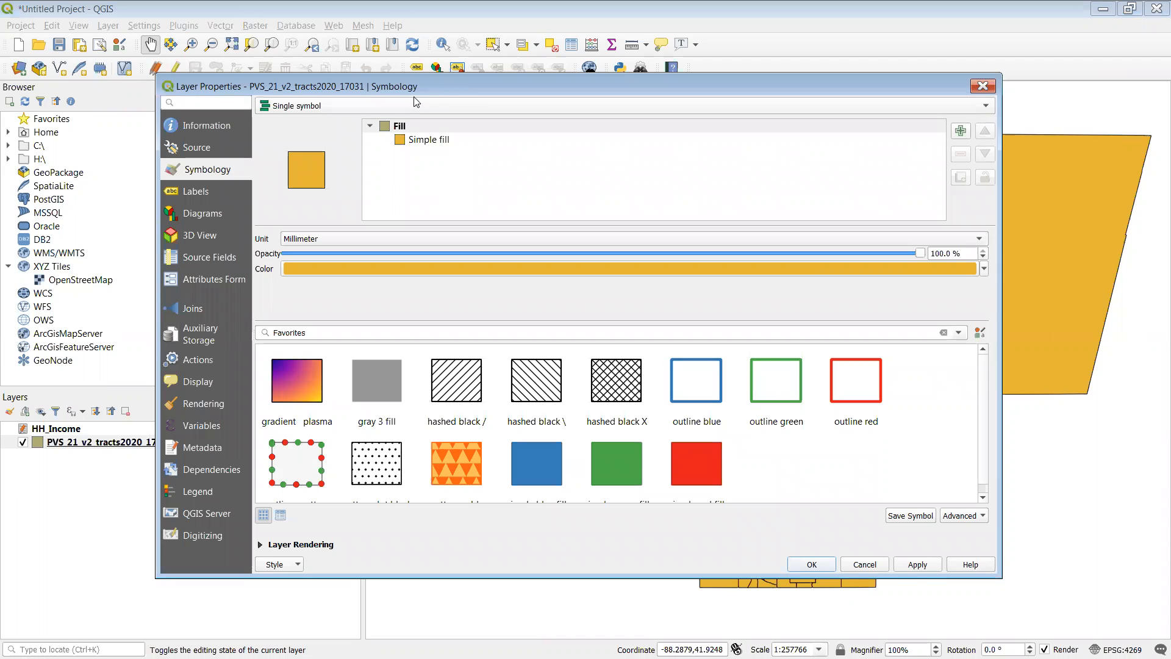
left_click(986, 108)
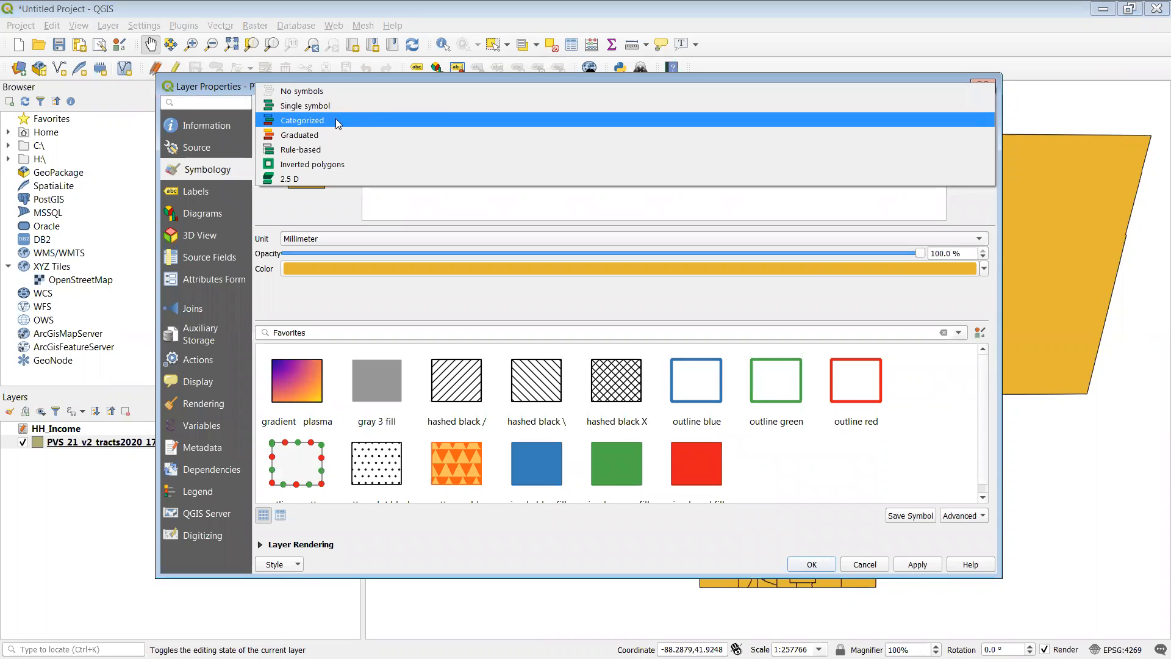
left_click(311, 140)
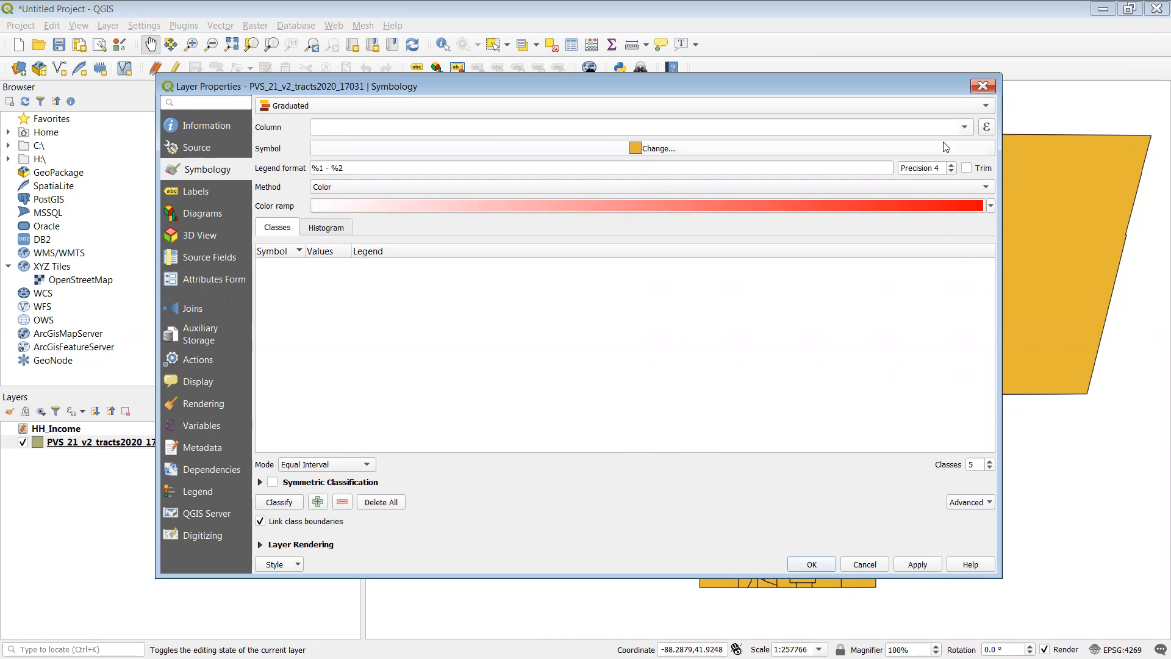
left_click(965, 128)
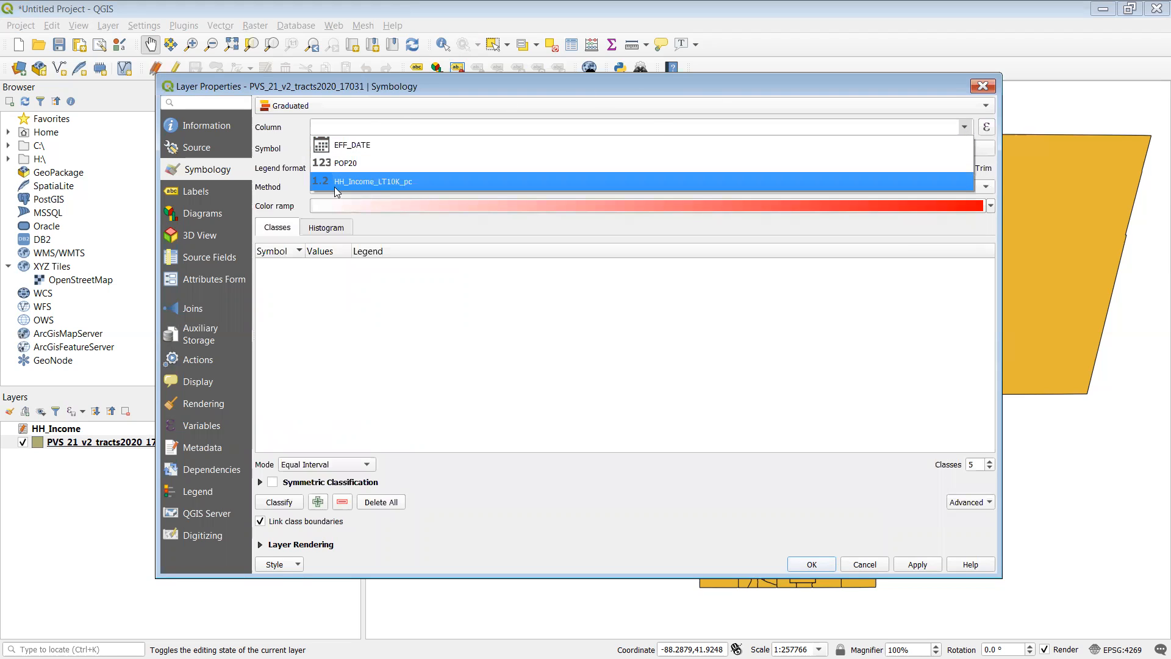
left_click(380, 182)
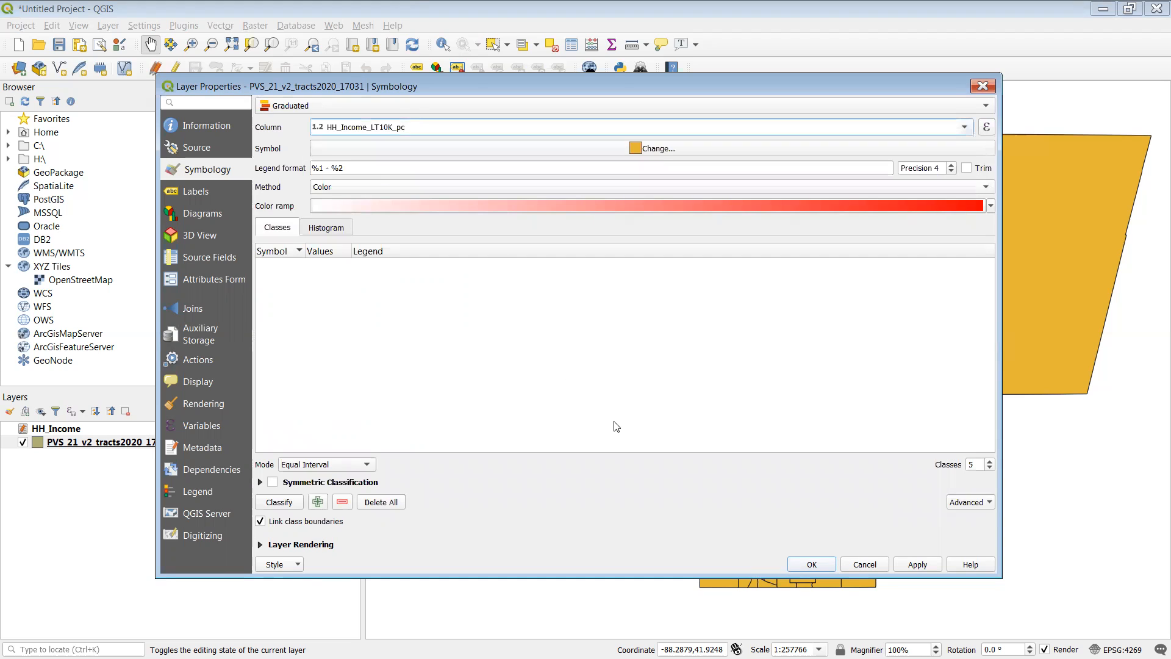
Choose the Greens color ramp for the graduated symbology and set the number of classes to 4.
left_click(990, 206)
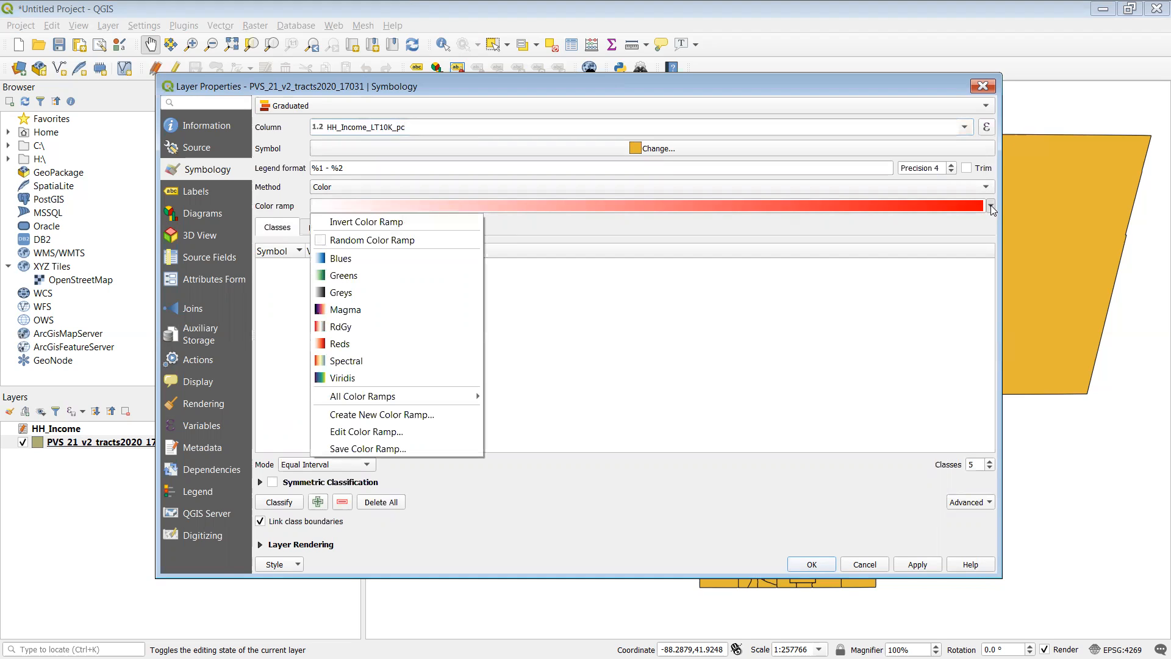
left_click(346, 275)
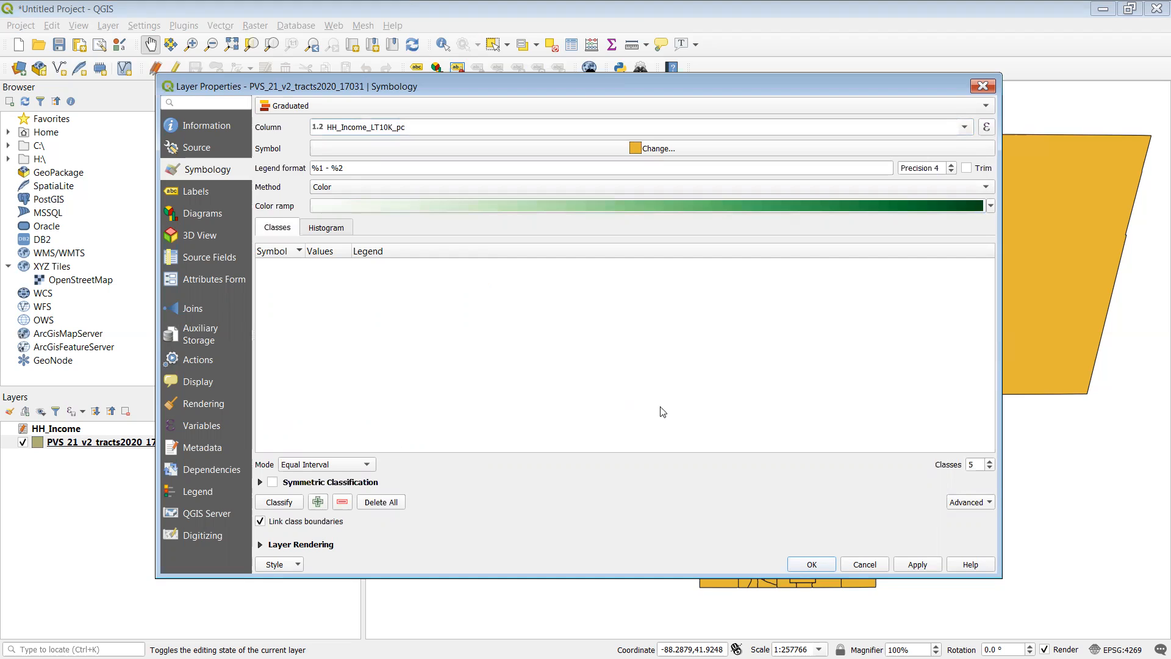
left_click(990, 467)
left_click(991, 467)
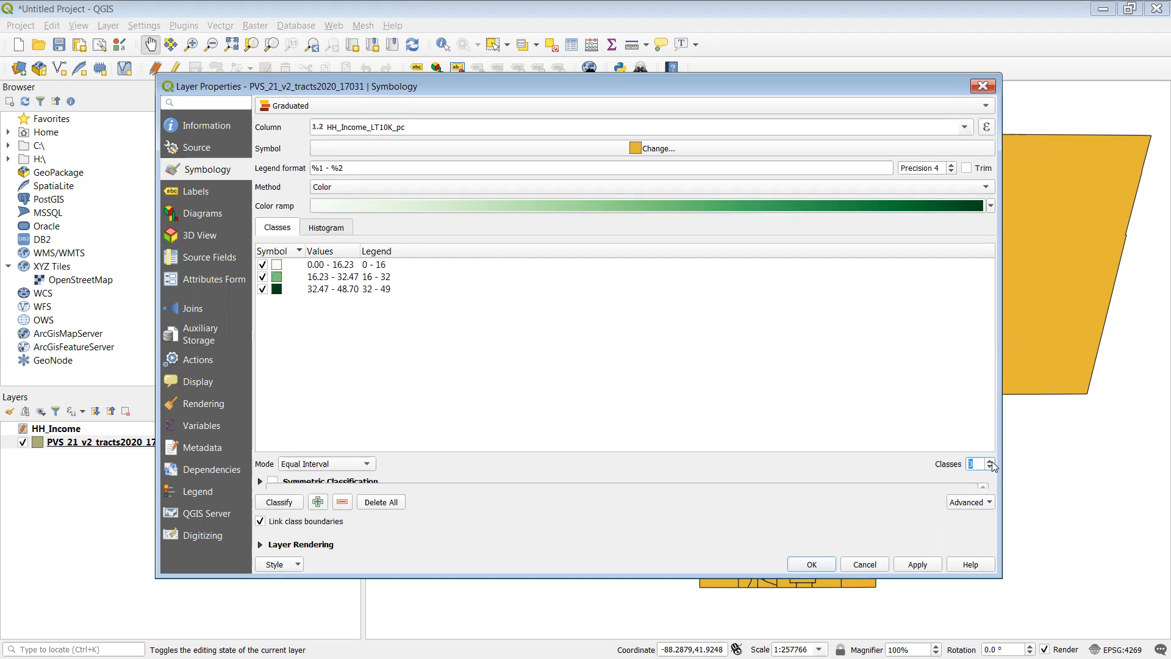
left_click(991, 462)
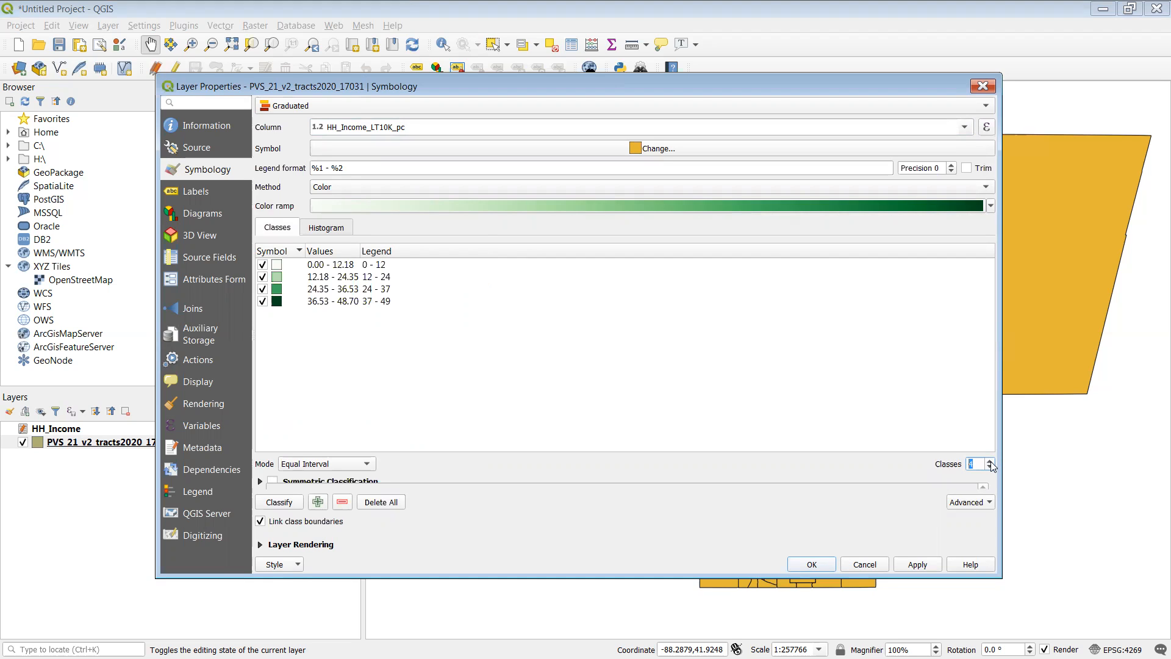
Set the classification mode to Quantile (Equal Count) and apply the symbology to the tract layer.
left_click(884, 402)
left_click(371, 465)
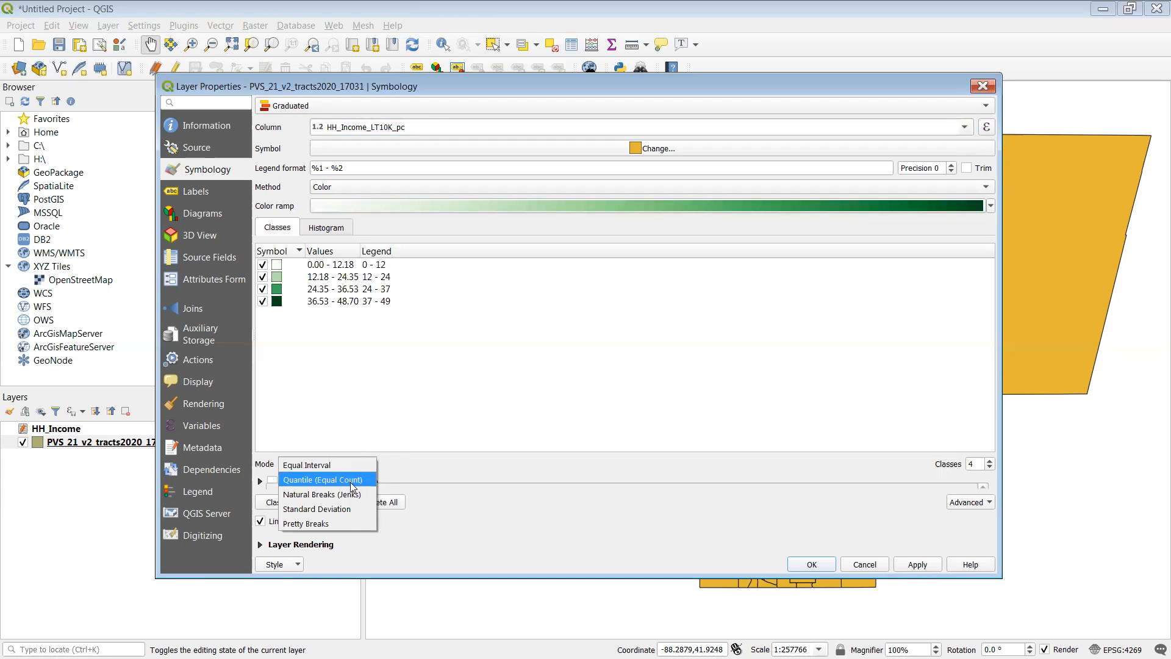
left_click(305, 482)
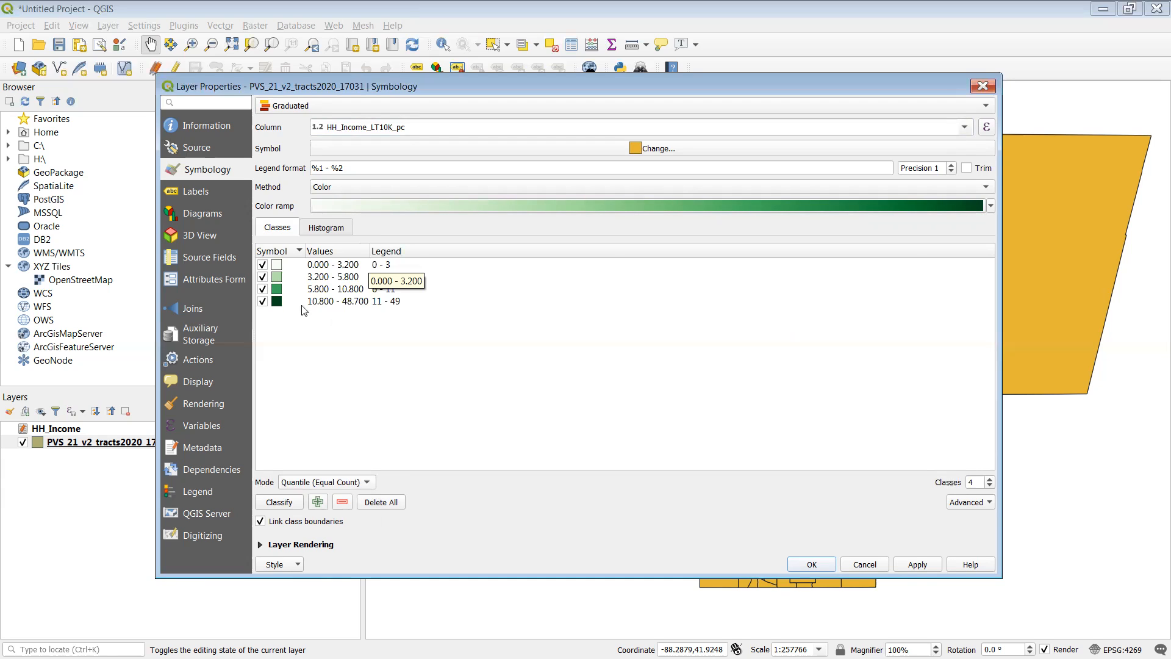
left_click(928, 562)
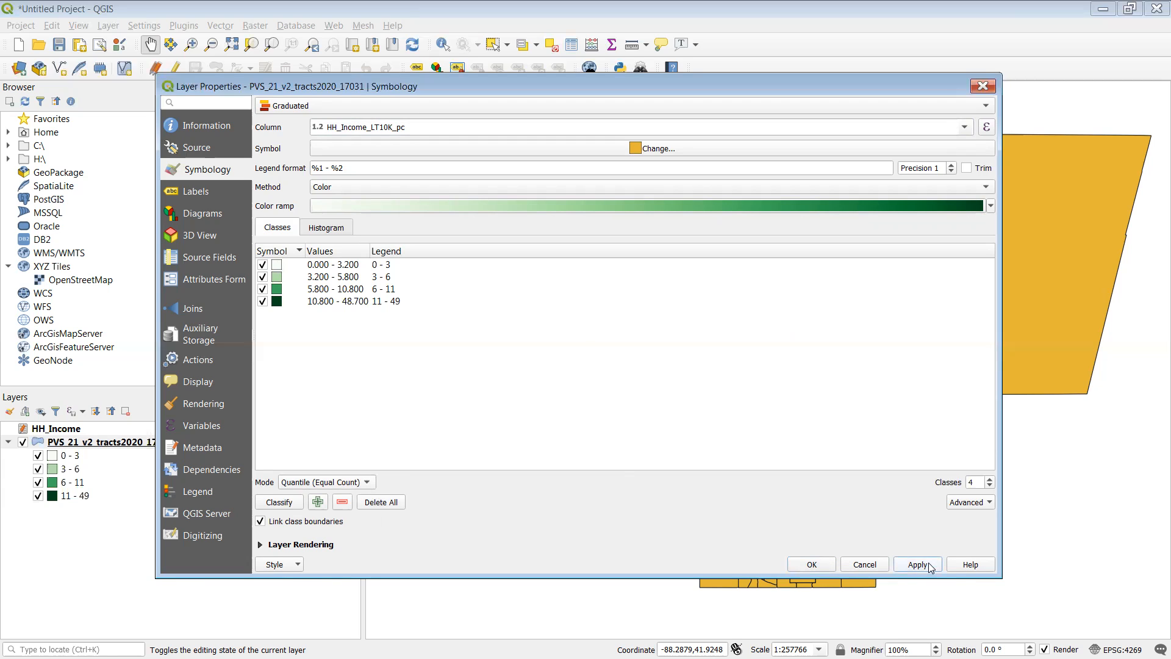
left_click(814, 564)
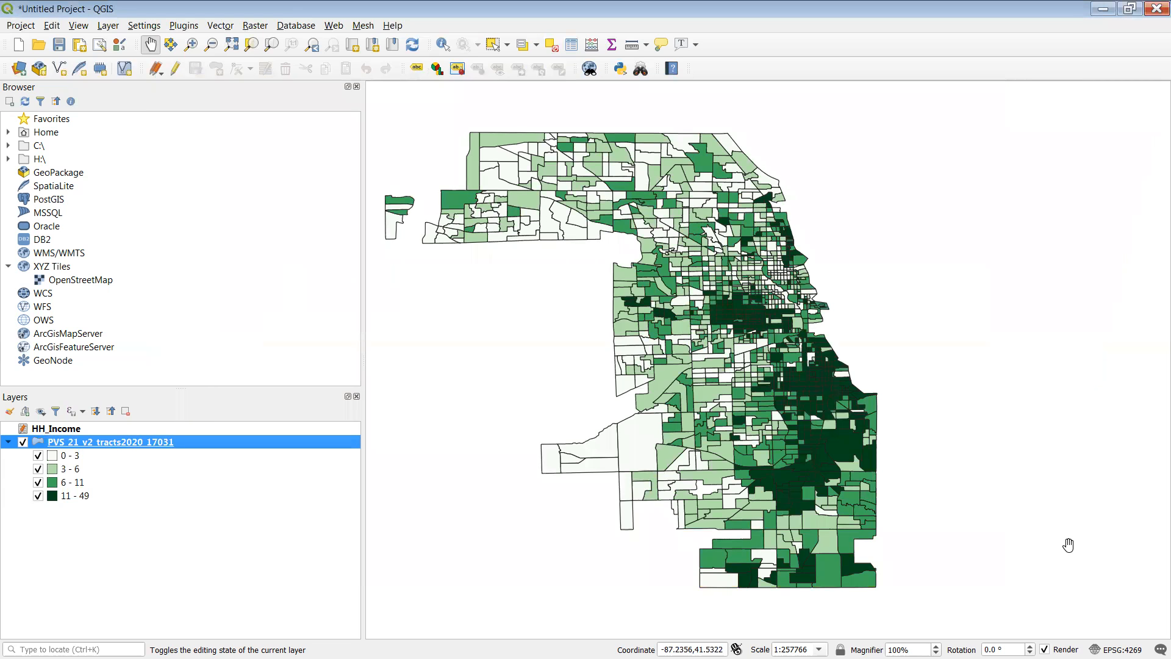
right_click(292, 444)
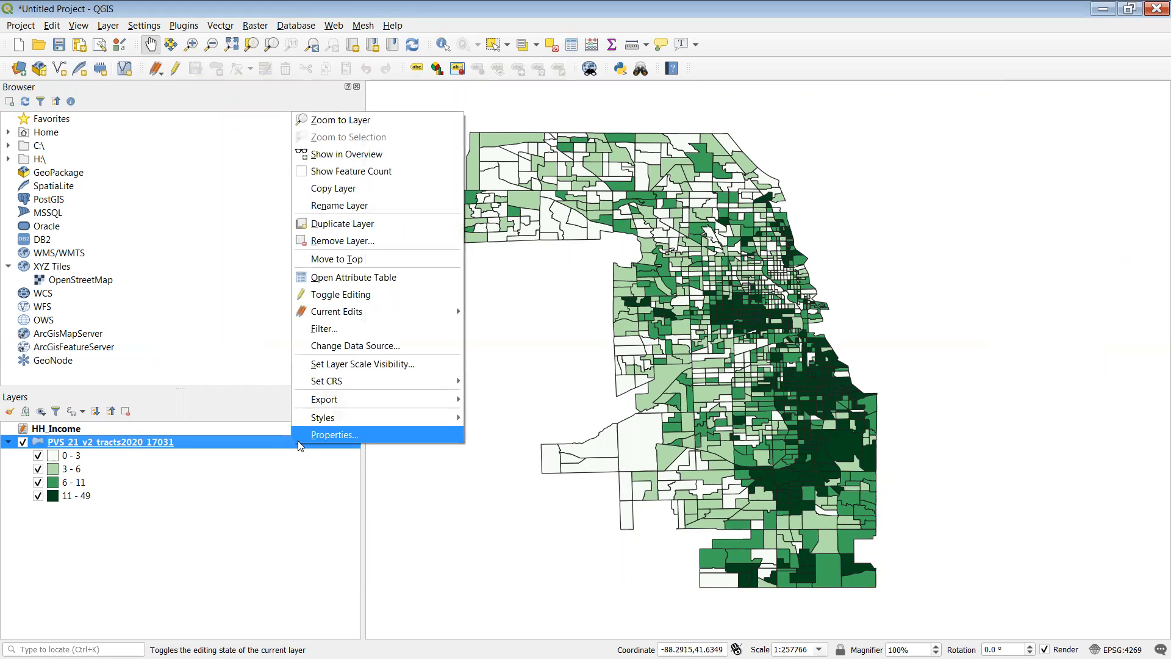
left_click(302, 438)
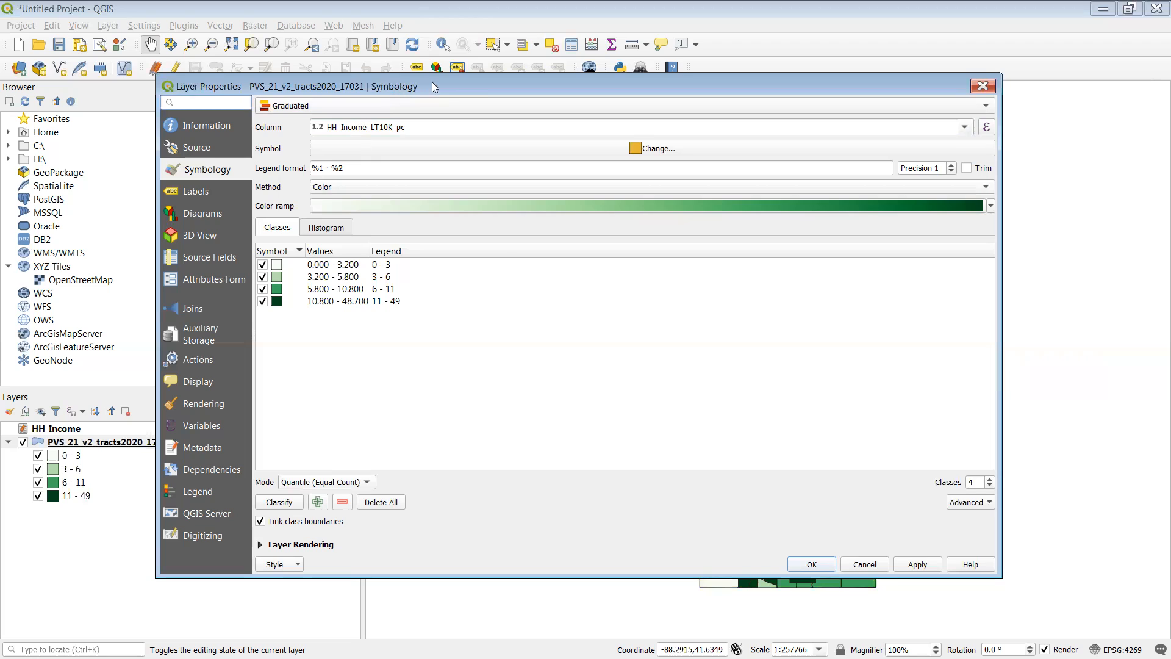
left_click_drag(448, 85, 481, 59)
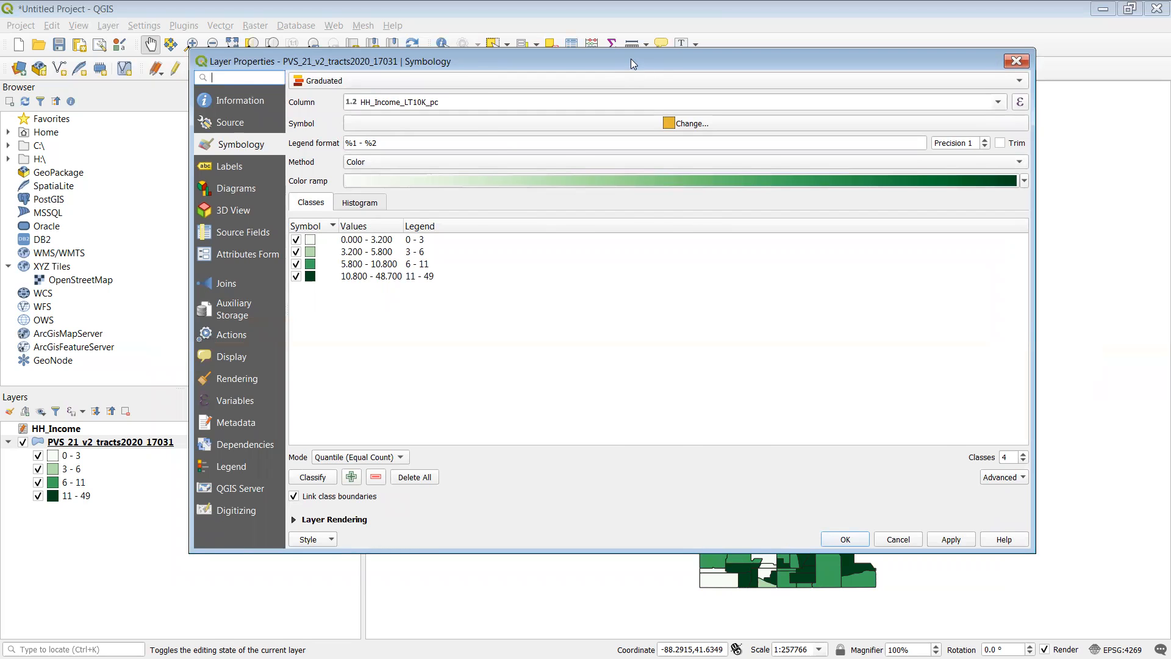
left_click_drag(631, 59, 560, 423)
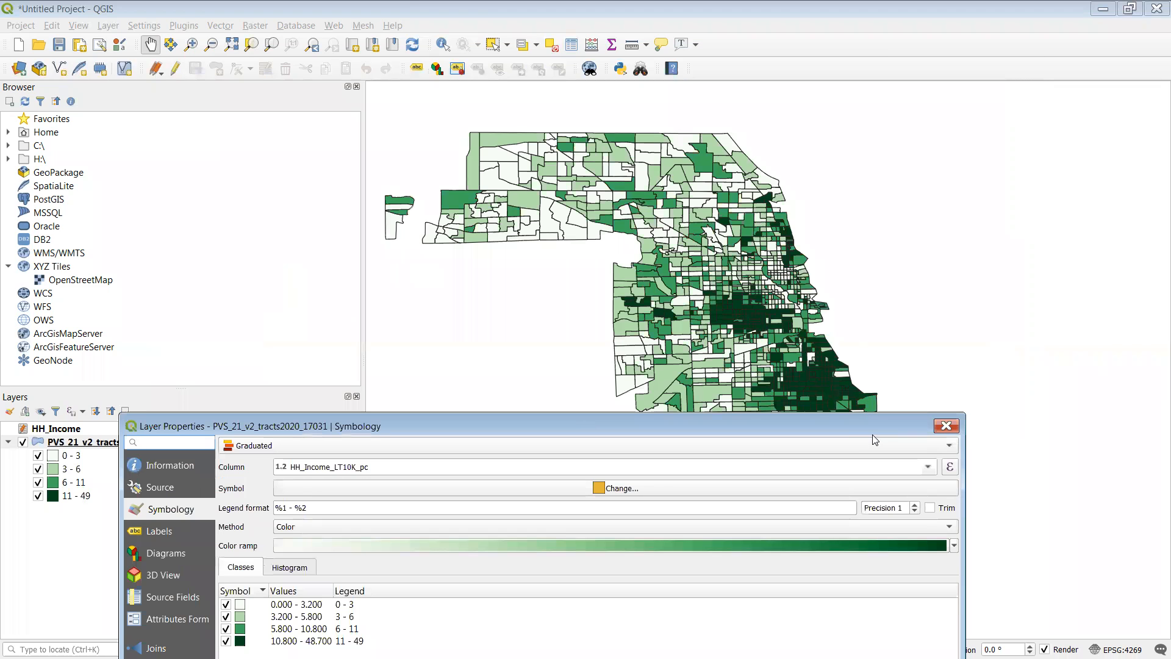
left_click_drag(878, 428, 790, 60)
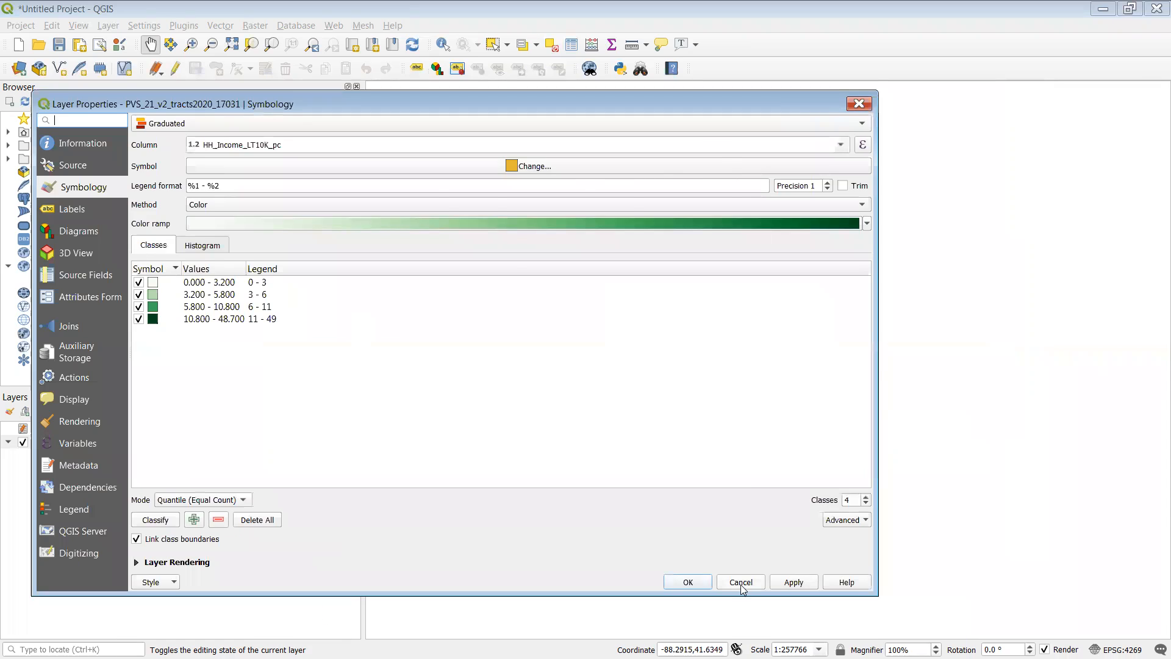
left_click(741, 585)
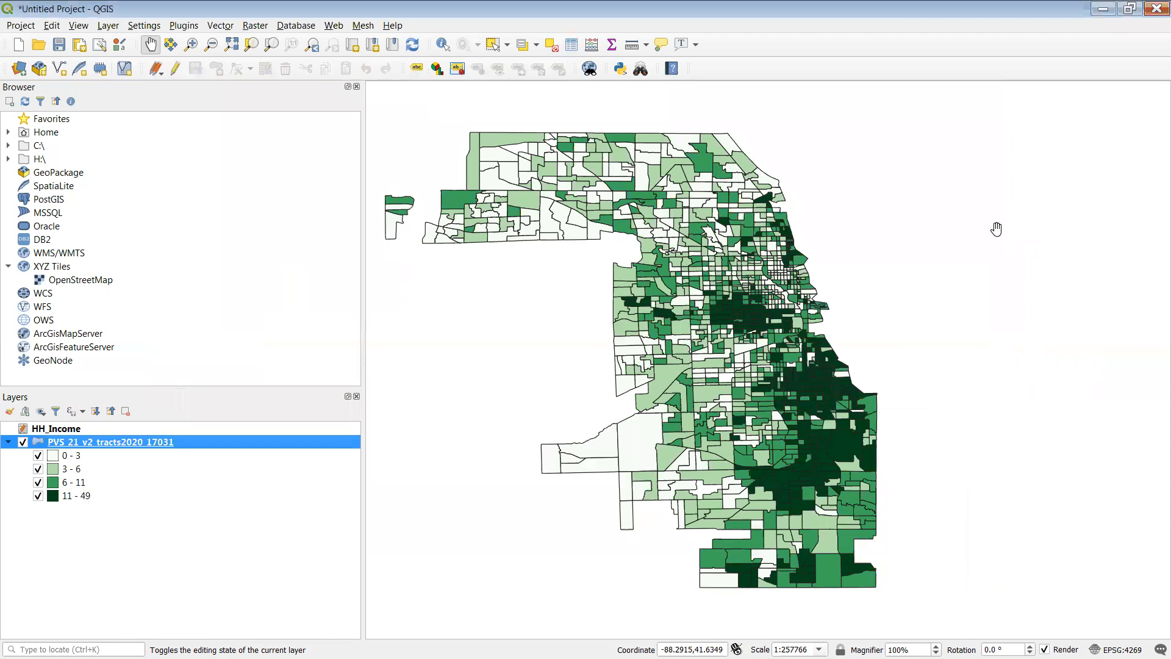
Give all four graduated classes of the tract layer a transparent stroke in their simple fill, and apply the symbology.
right_click(245, 442)
left_click(355, 433)
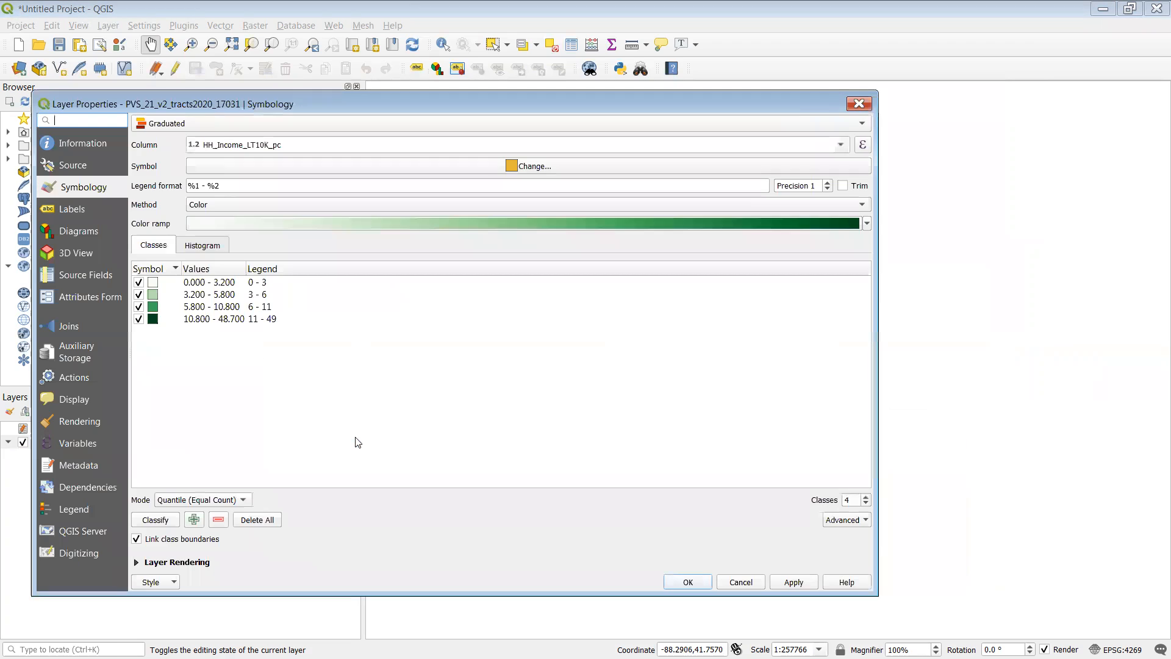
left_click(154, 283)
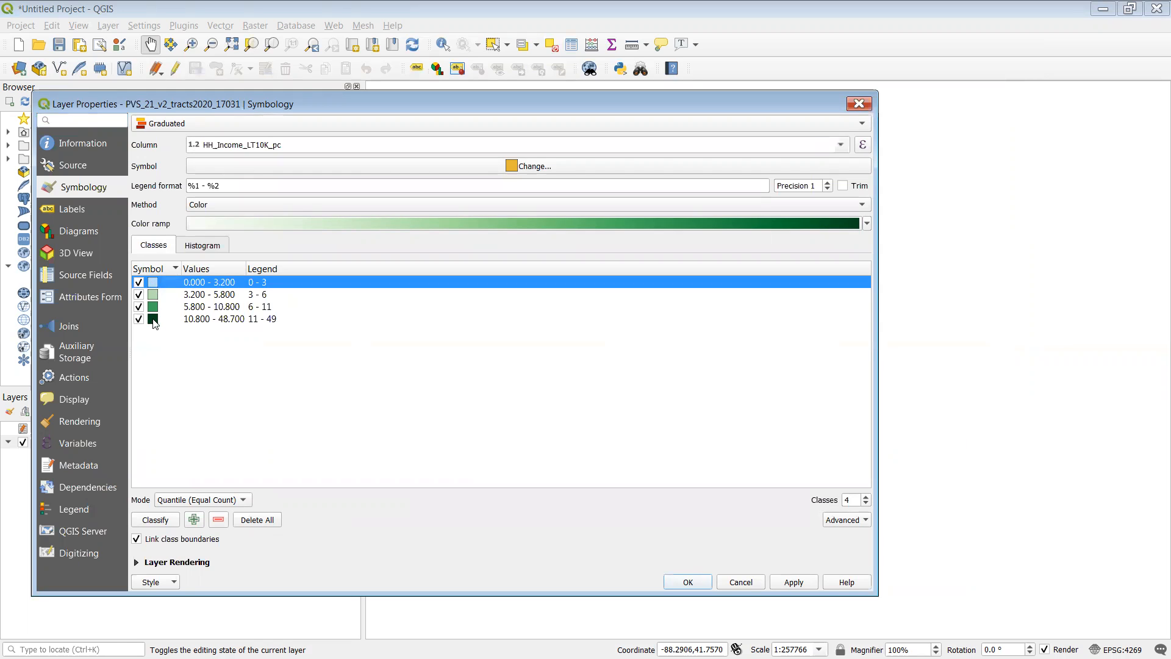
left_click(153, 320, "shift")
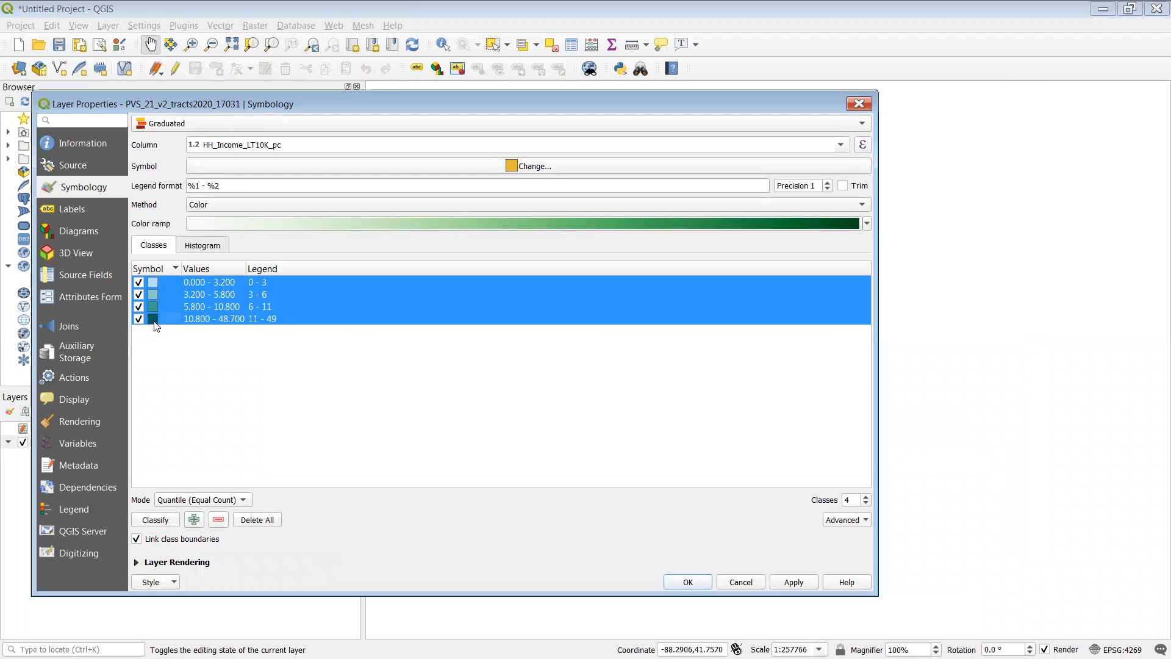
double_click(155, 321)
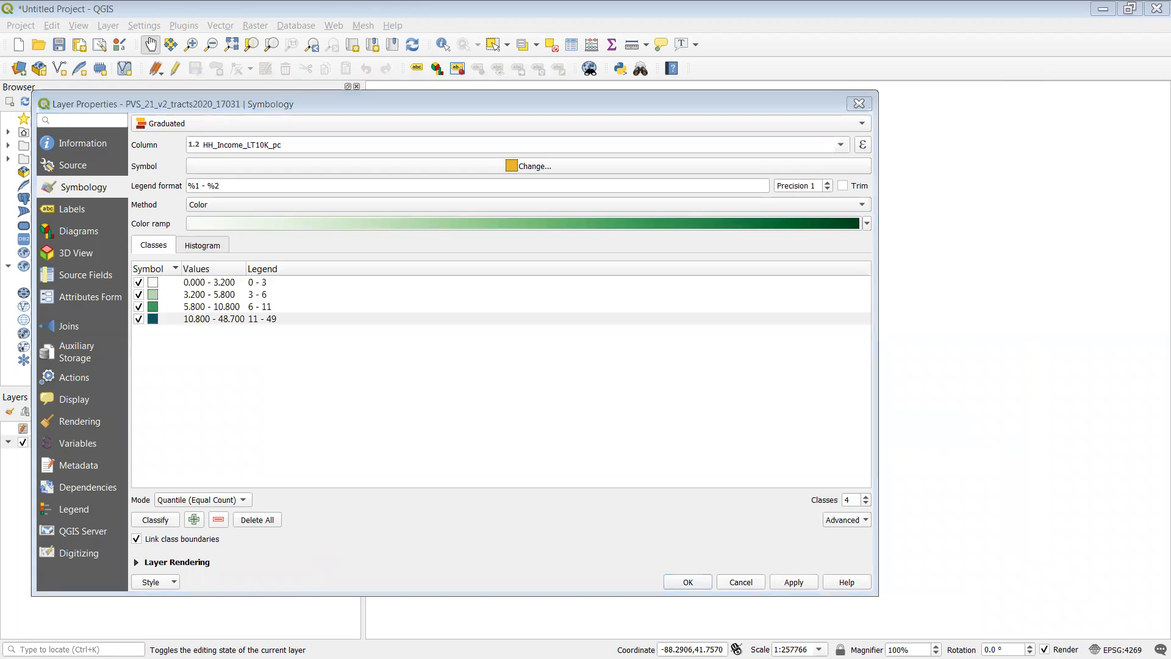
left_click(152, 284)
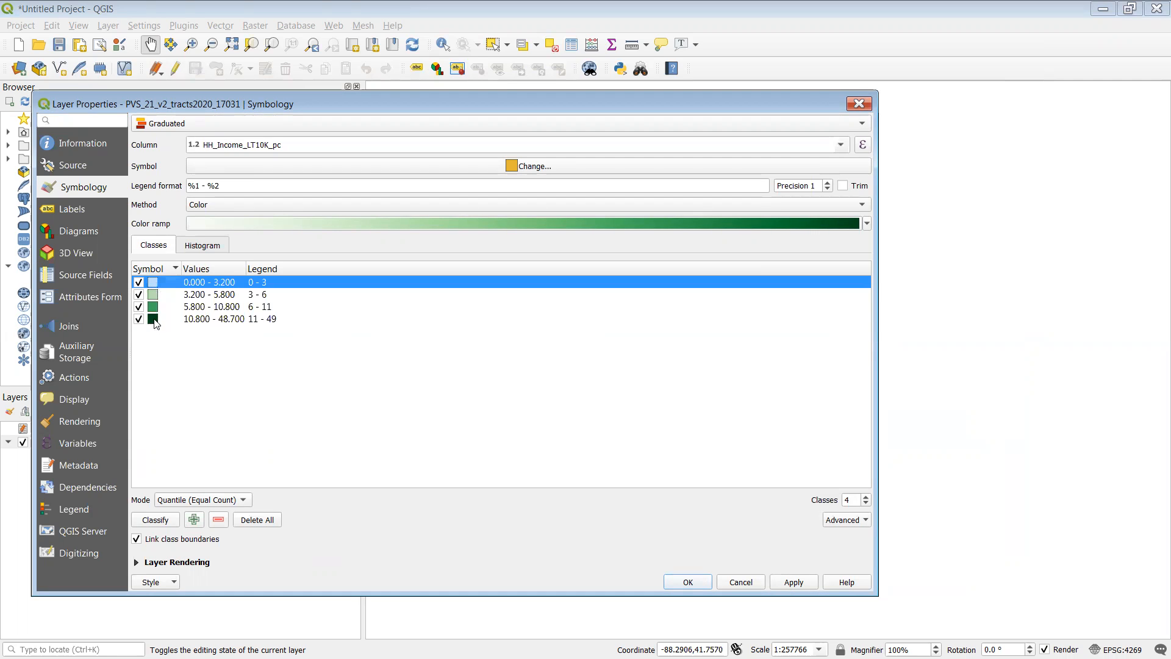
double_click(154, 319, "shift")
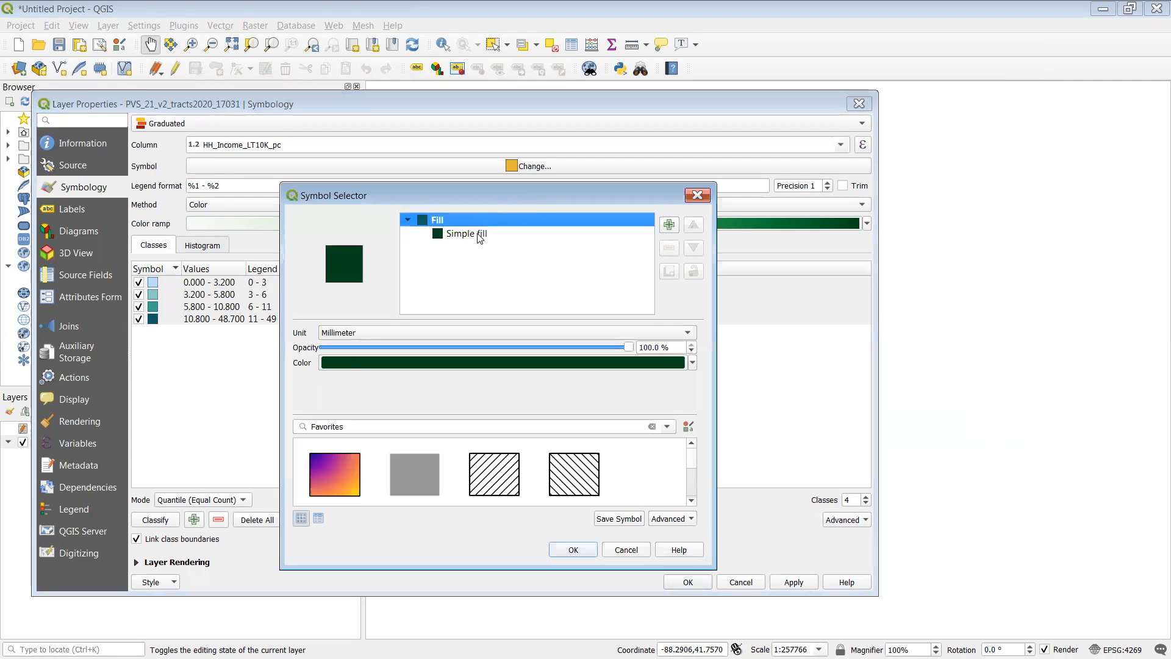
left_click(479, 236)
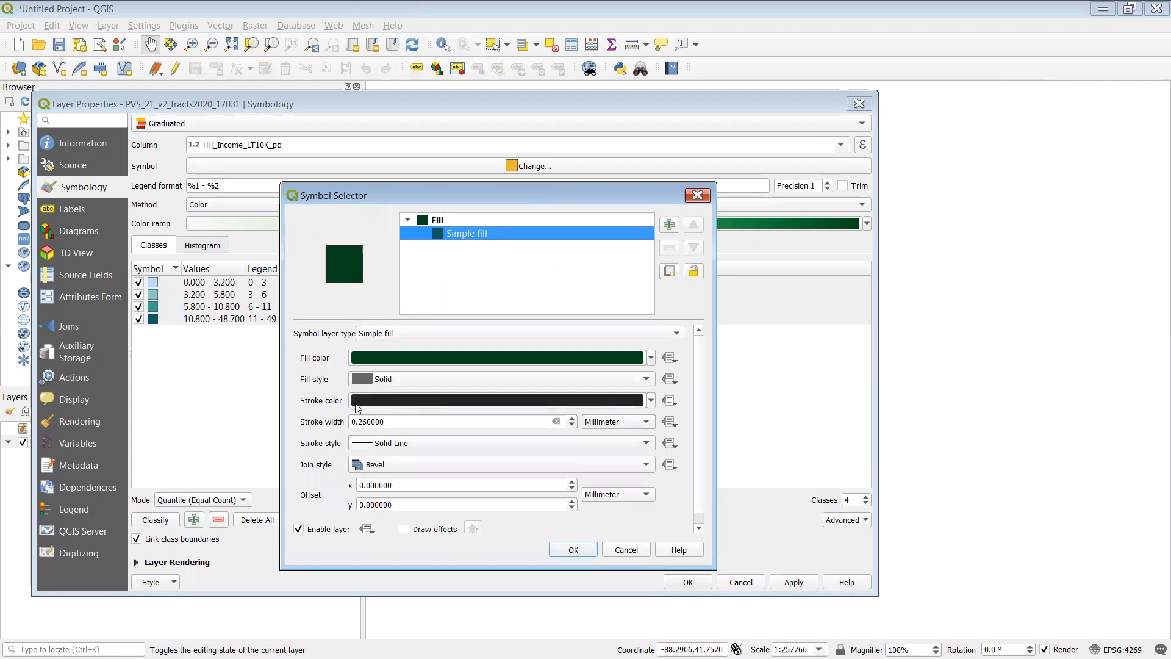
left_click(652, 401)
left_click(396, 325)
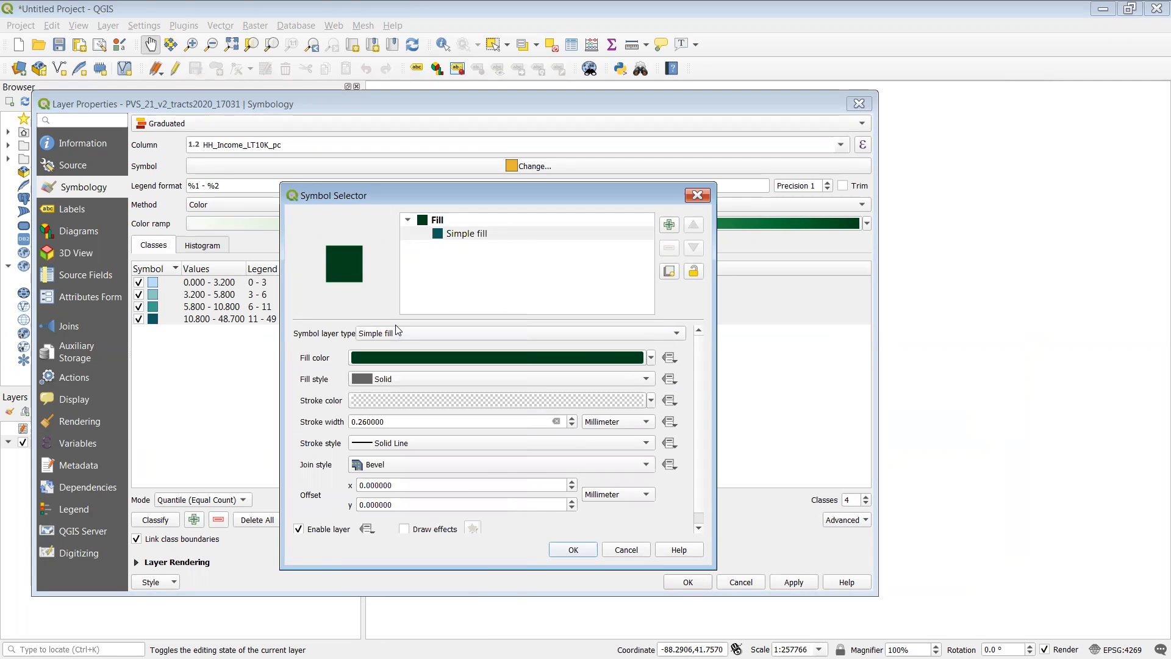
left_click(574, 551)
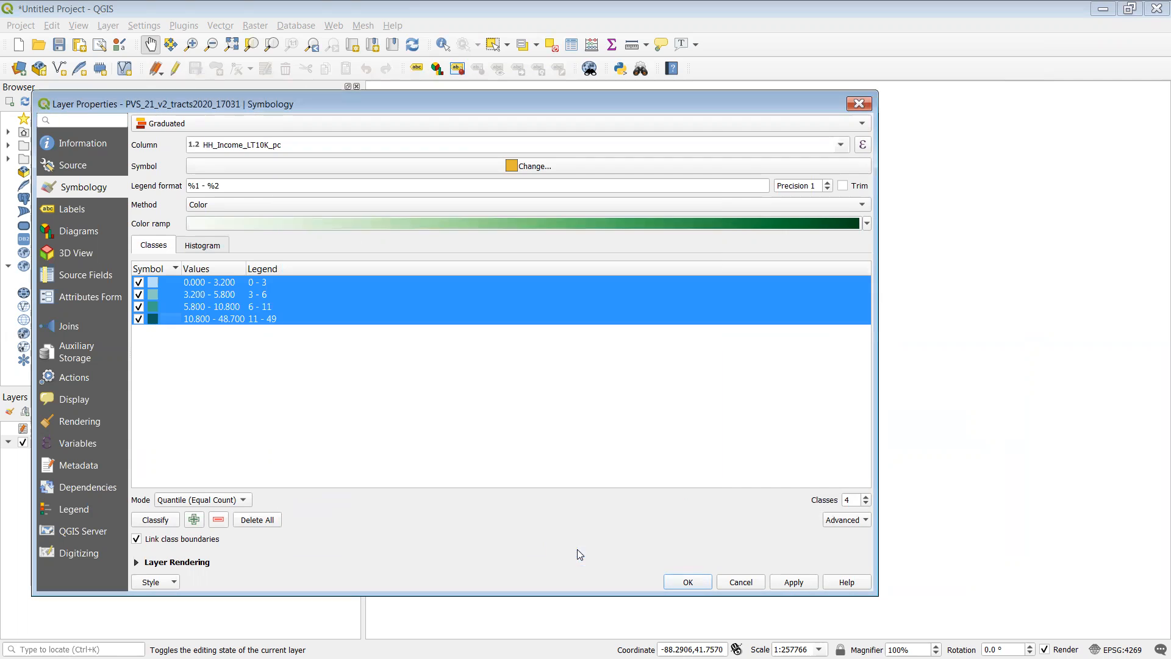
left_click(794, 583)
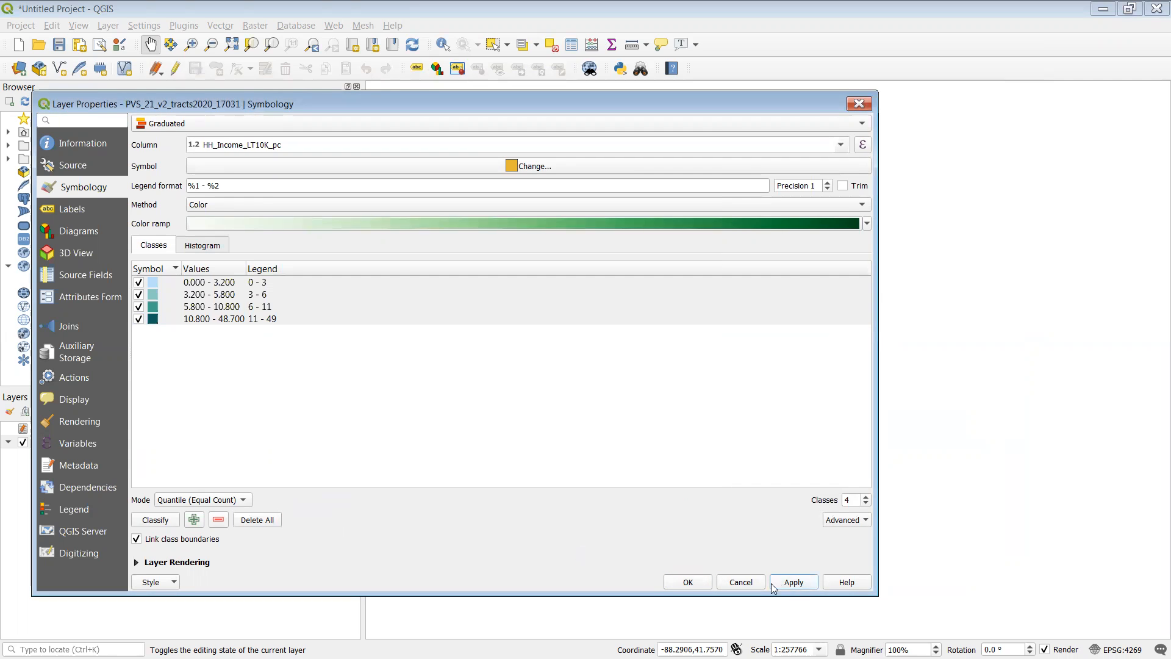
left_click(672, 583)
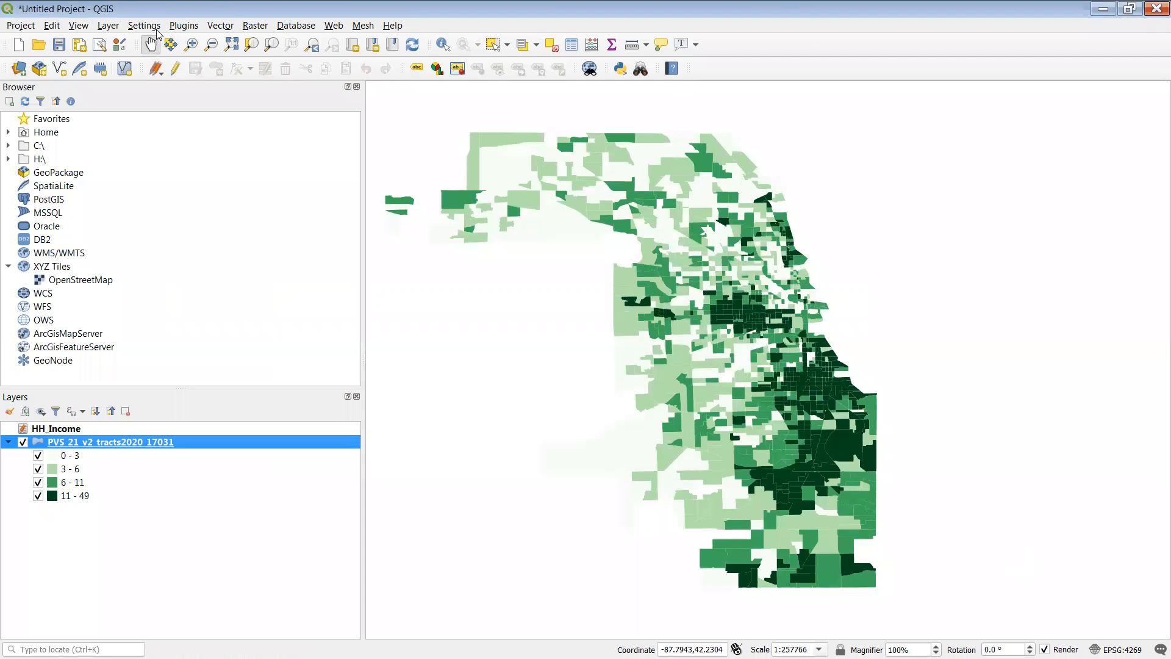
Add Cook_County_Border.shp from the Cook County data's Cook_County_Border folder as a vector layer.
left_click(109, 27)
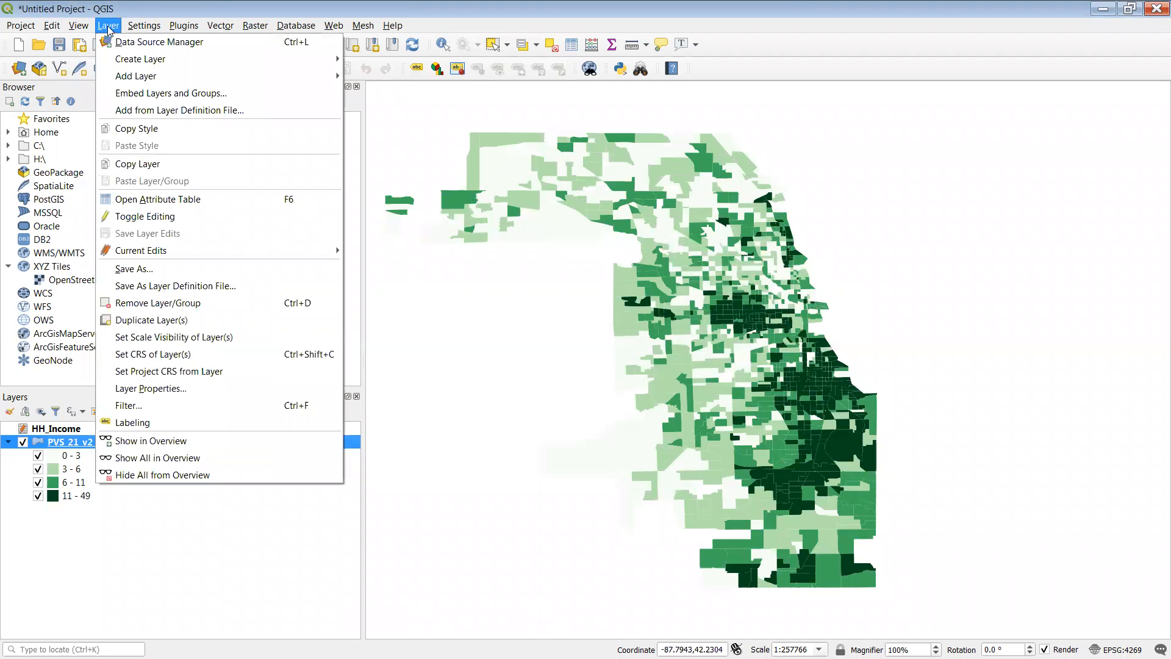
mouse_move(293, 75)
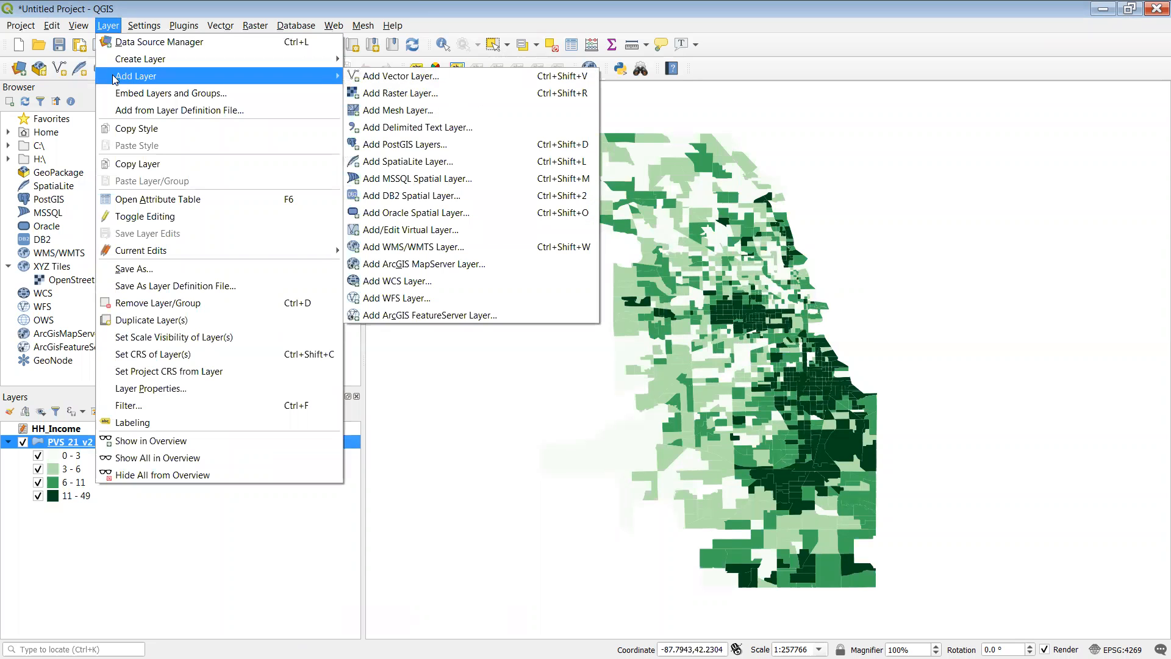
left_click(390, 77)
left_click(783, 251)
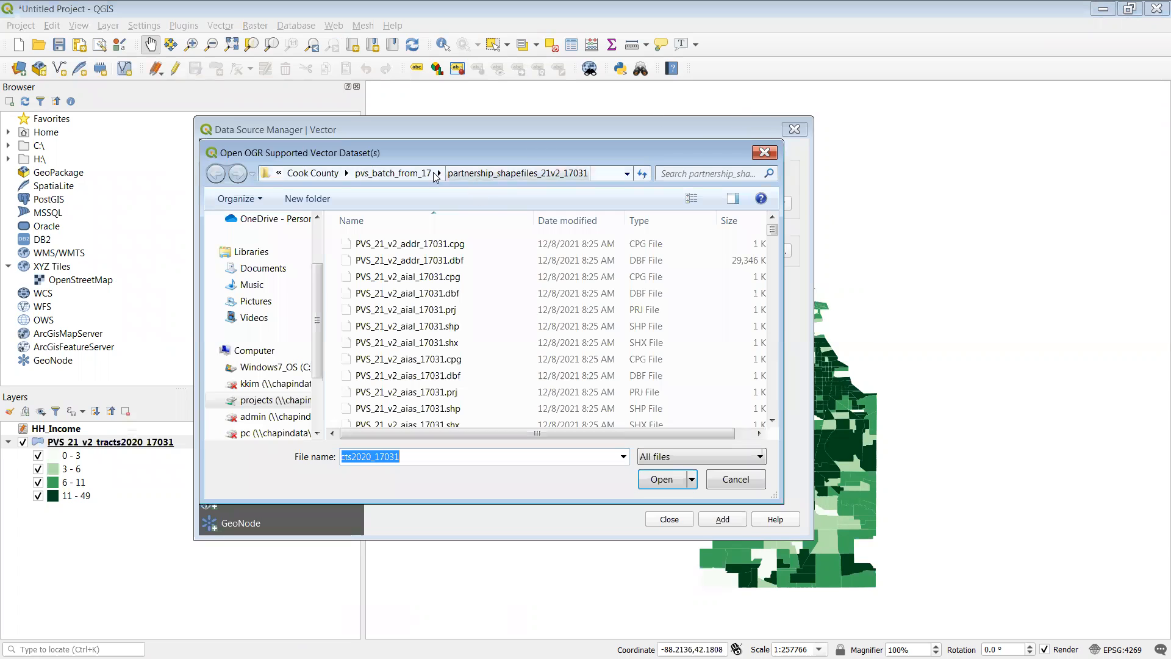
left_click(323, 174)
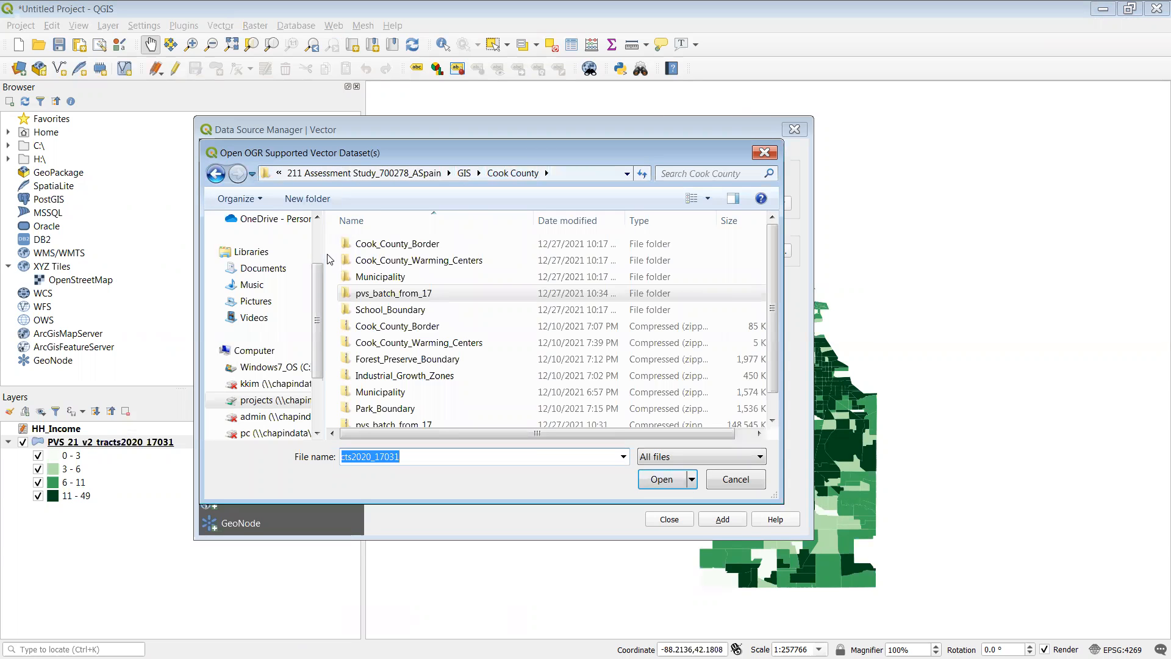
left_click(379, 247)
double_click(378, 247)
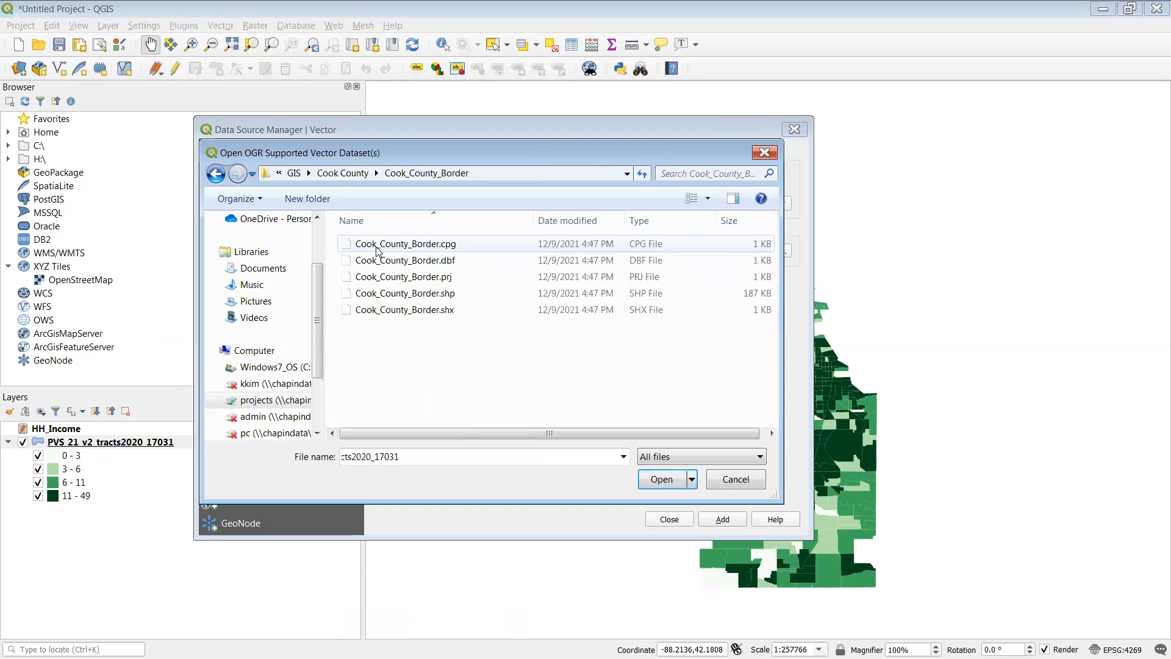
left_click(436, 295)
left_click(662, 479)
left_click(723, 520)
left_click(668, 520)
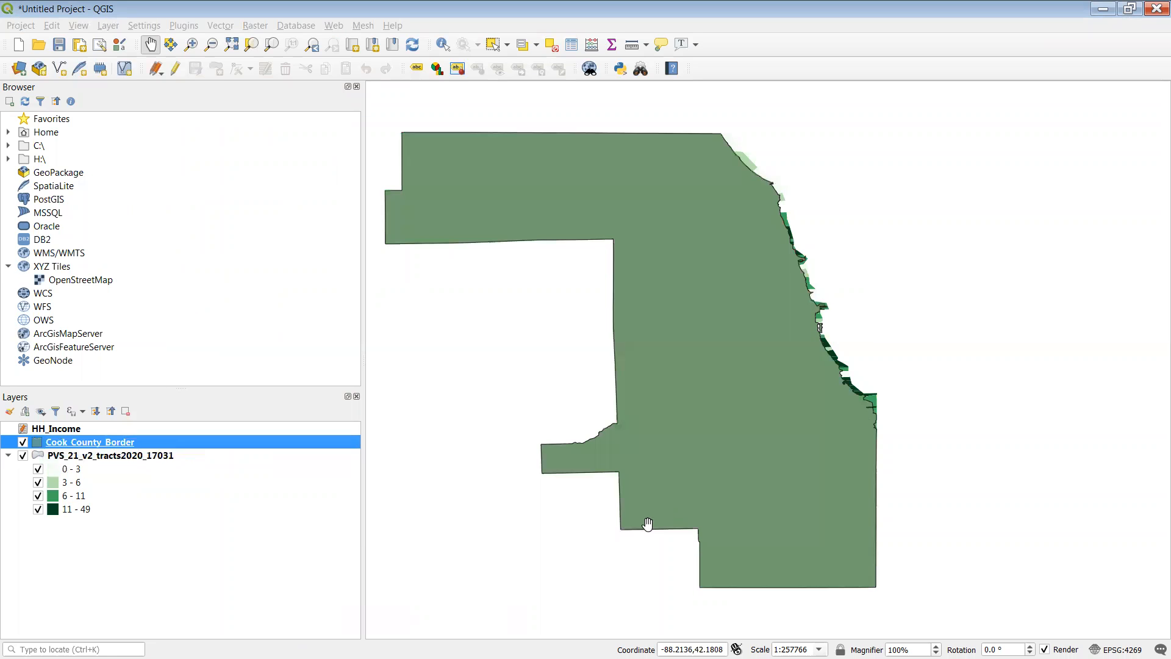
Set the simple fill color of the Cook_County_Border layer to transparent, keeping its outline.
right_click(150, 442)
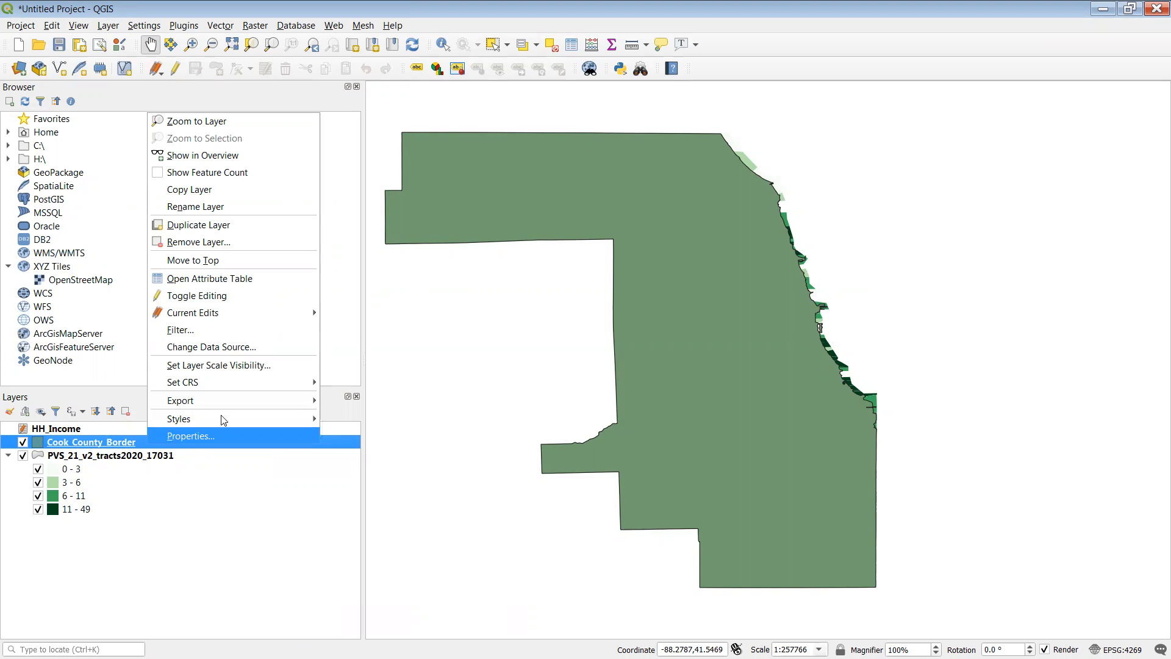
left_click(183, 436)
left_click(316, 157)
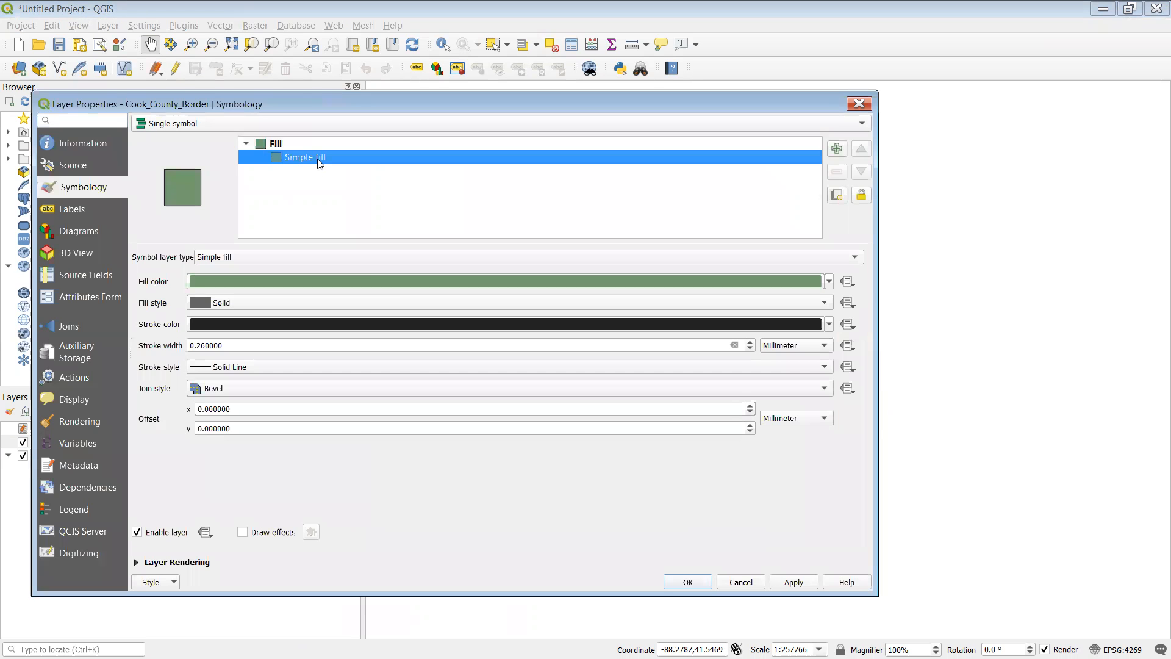
left_click(829, 281)
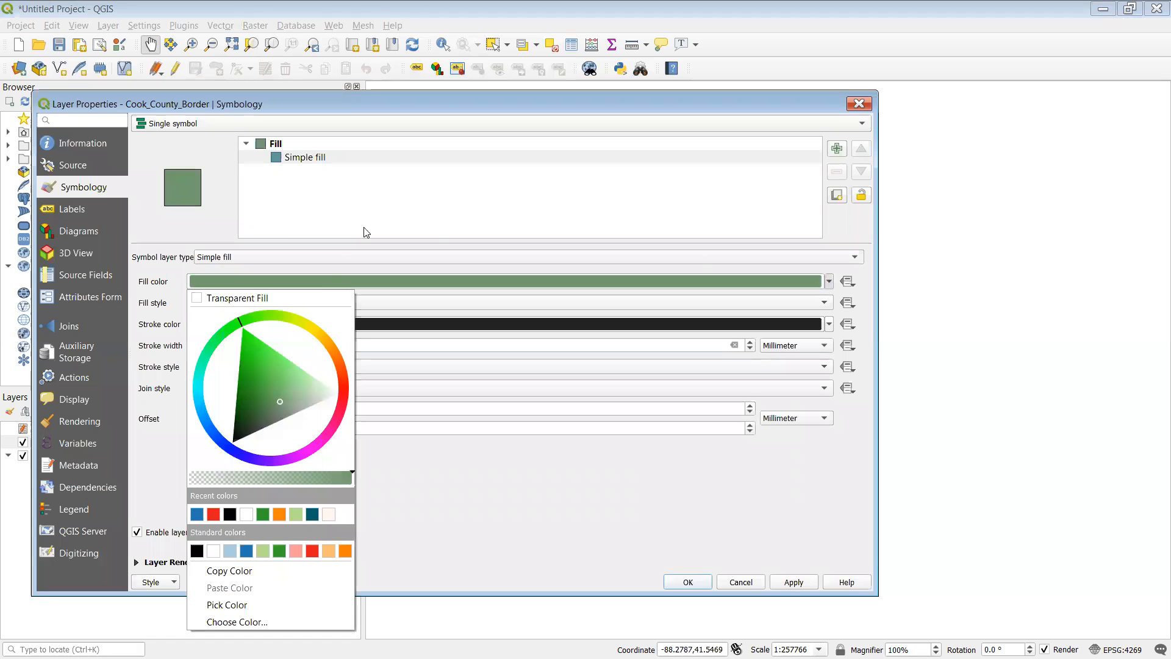
left_click(306, 294)
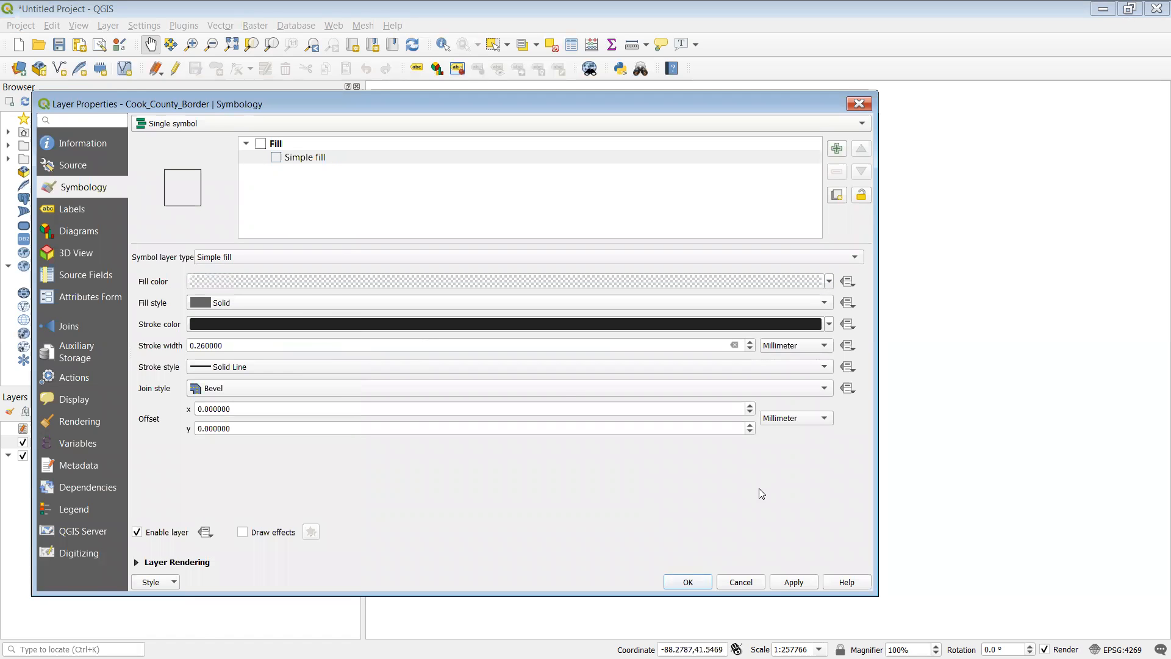
left_click(688, 584)
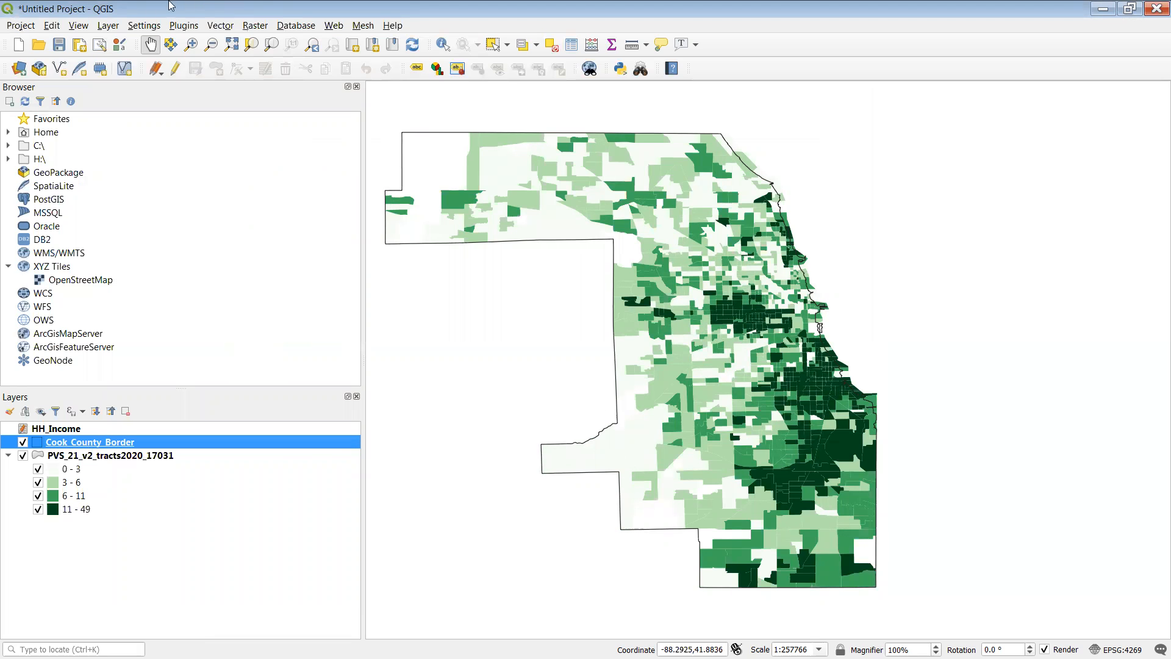
Add Municipality.shp from the Cook County data's Municipality folder as a vector layer.
left_click(108, 26)
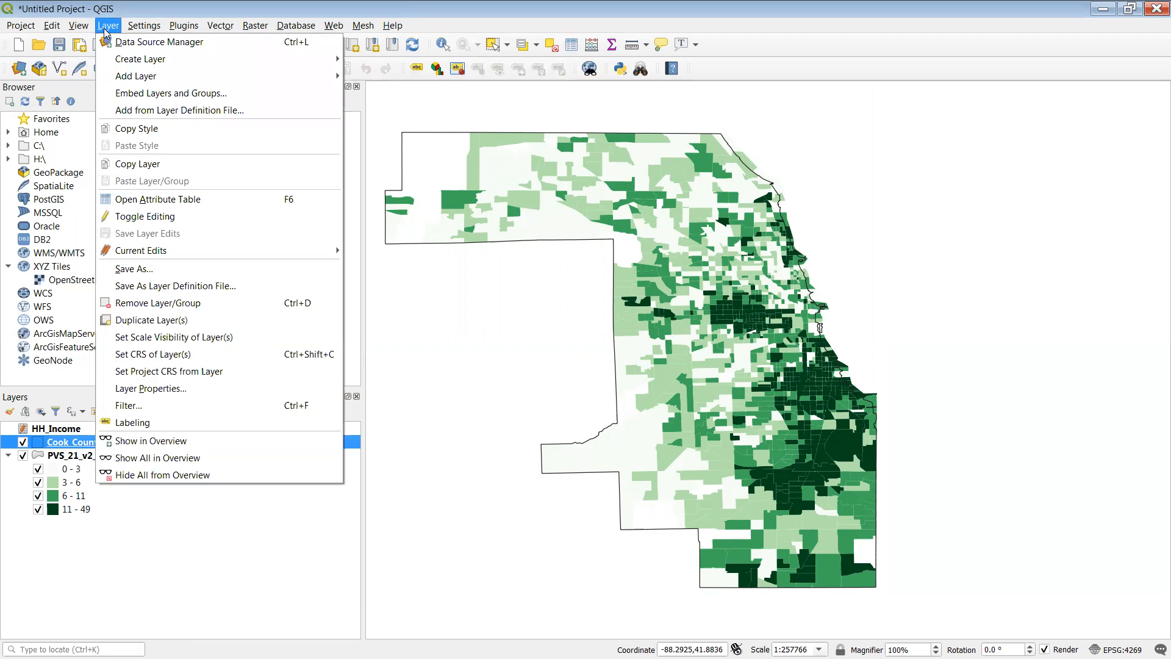
mouse_move(140, 76)
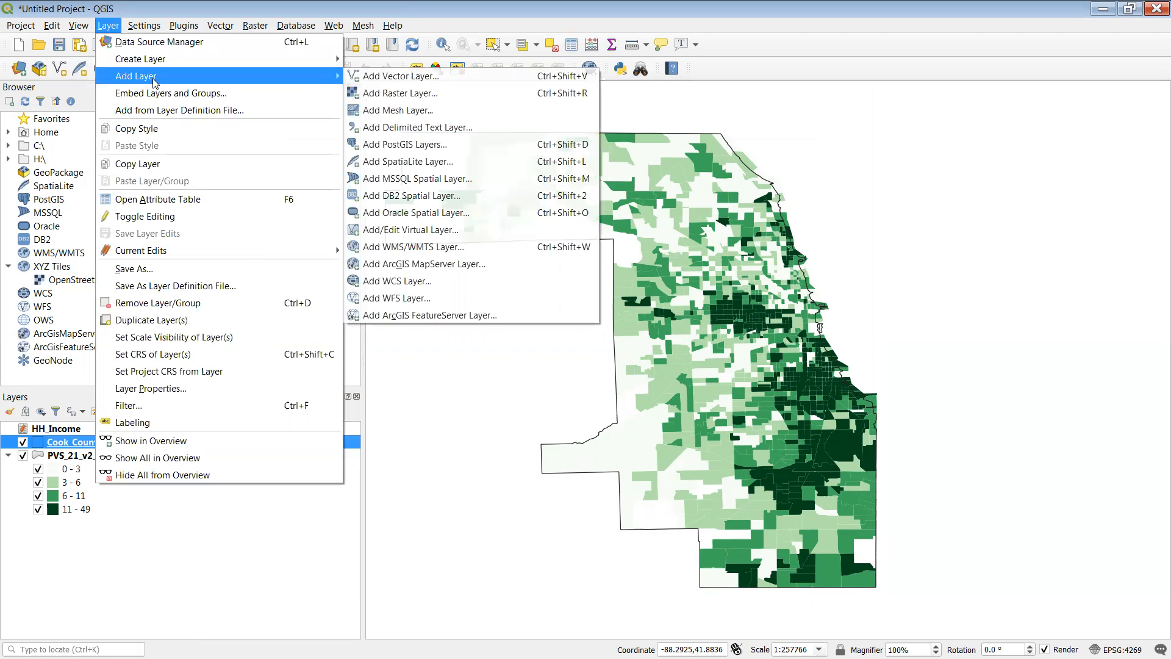
left_click(382, 79)
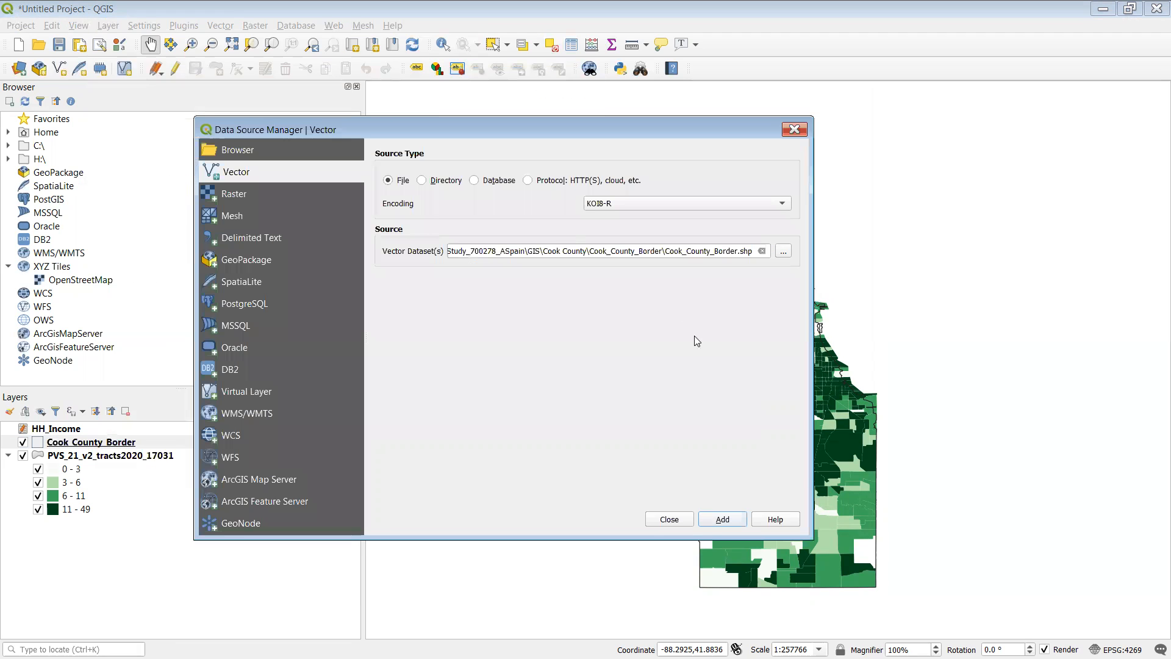
left_click(784, 255)
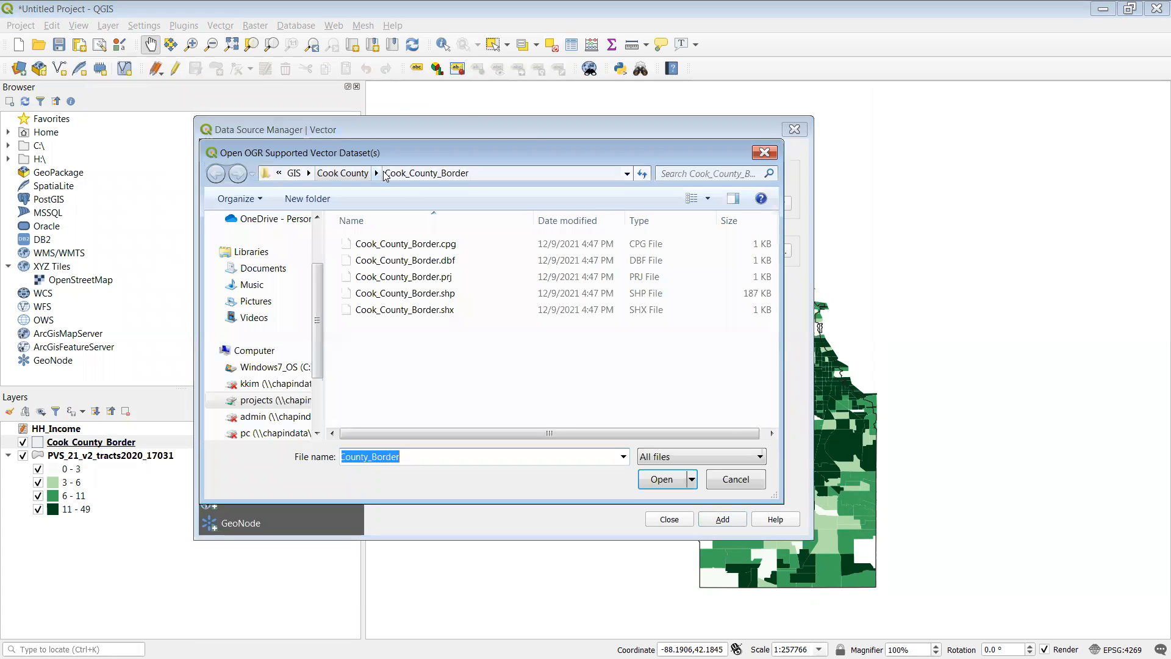
left_click(341, 174)
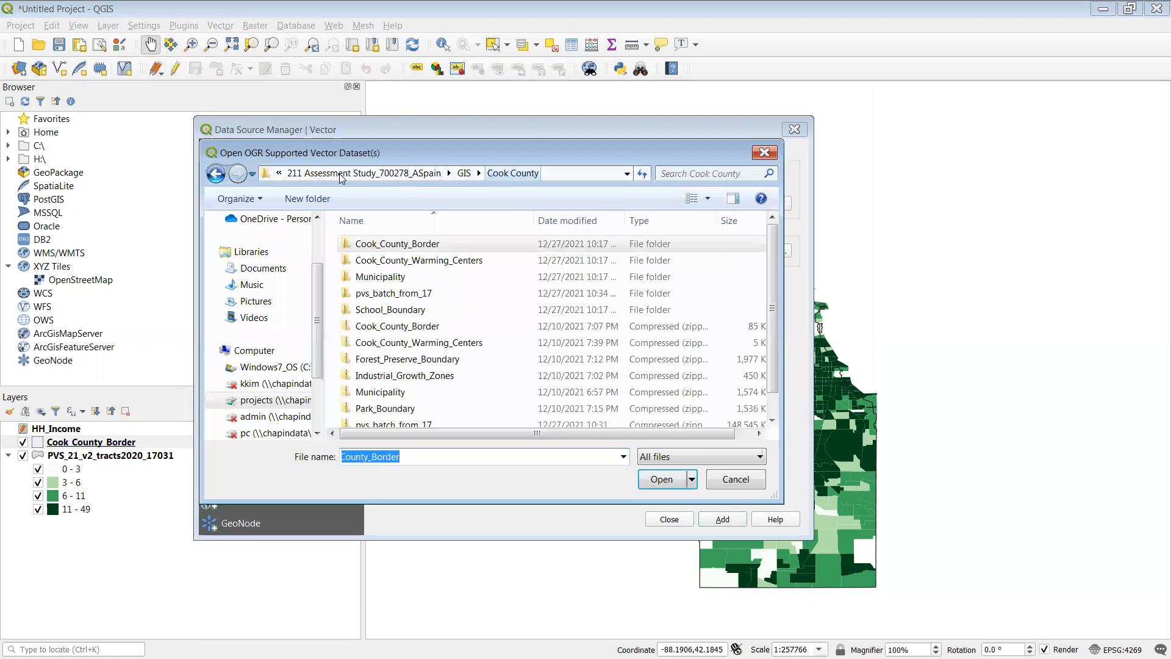
double_click(358, 277)
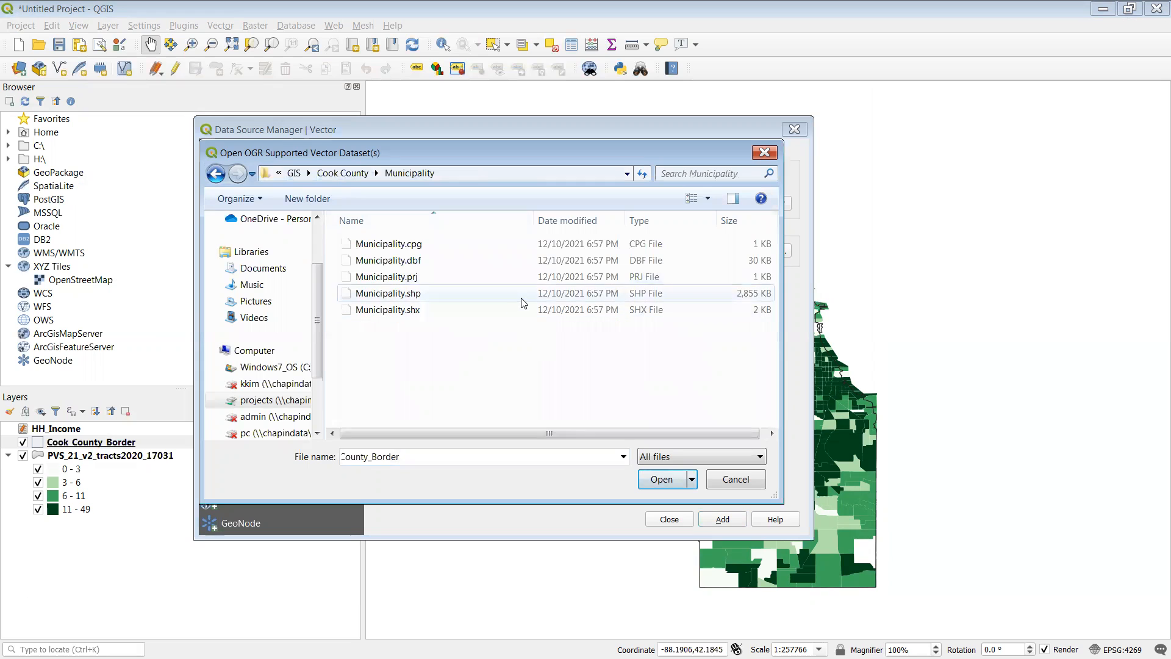
left_click(522, 298)
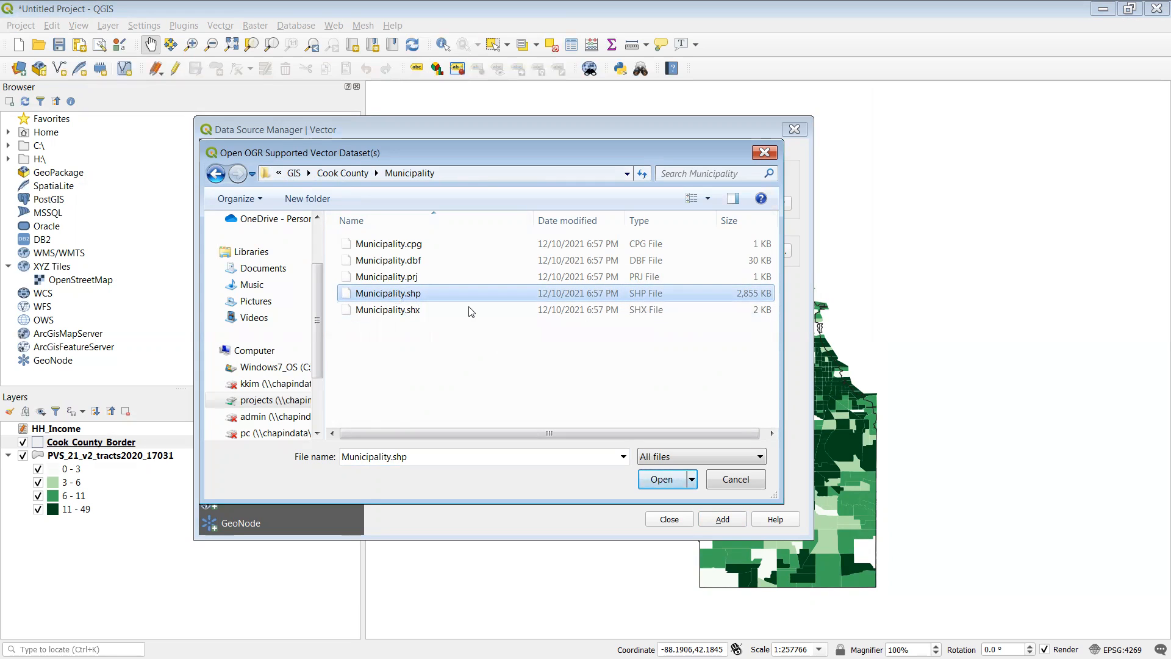
left_click(657, 481)
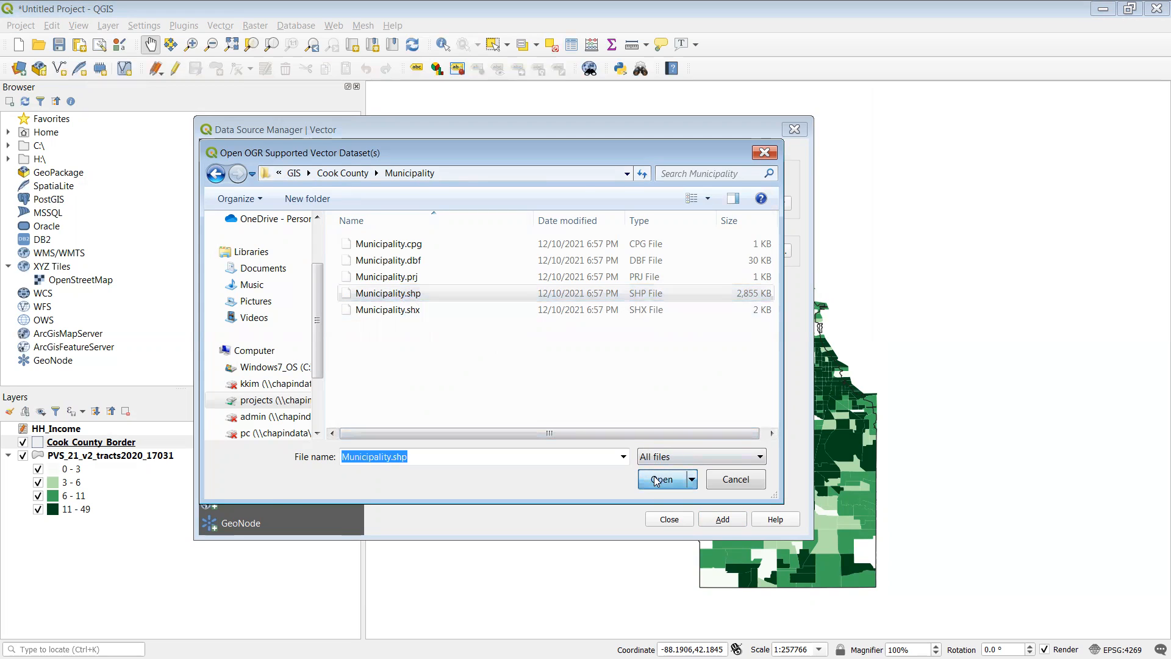
left_click(734, 520)
left_click(669, 519)
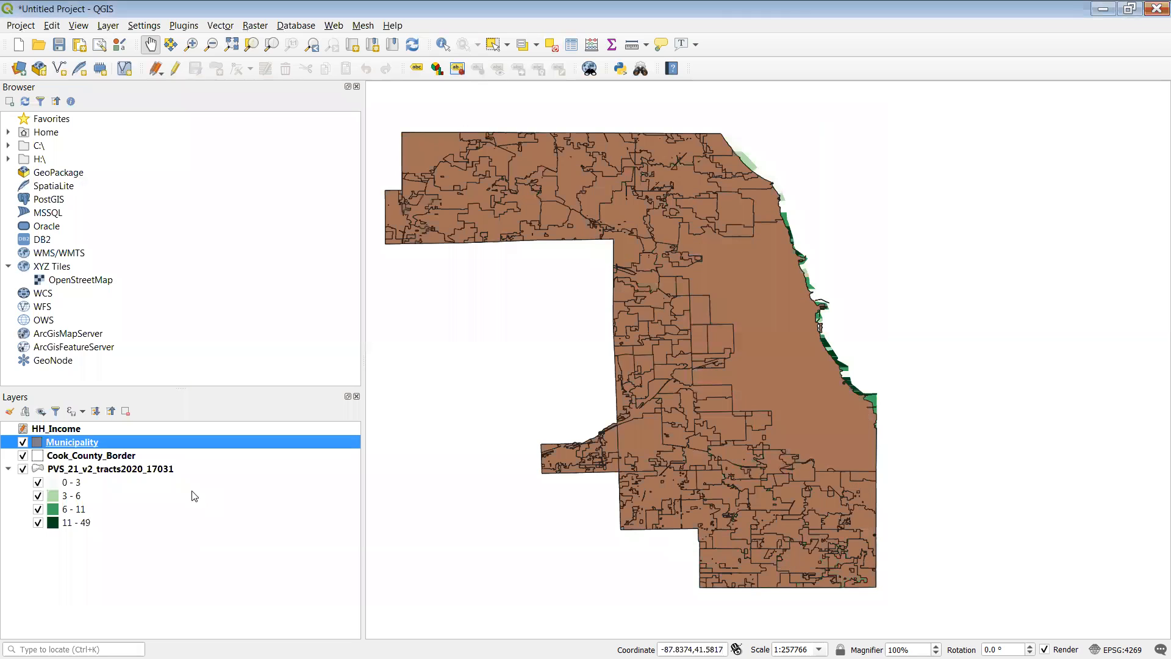
Set the simple fill color of the Municipality layer to transparent and apply the symbology.
right_click(181, 441)
key("Return")
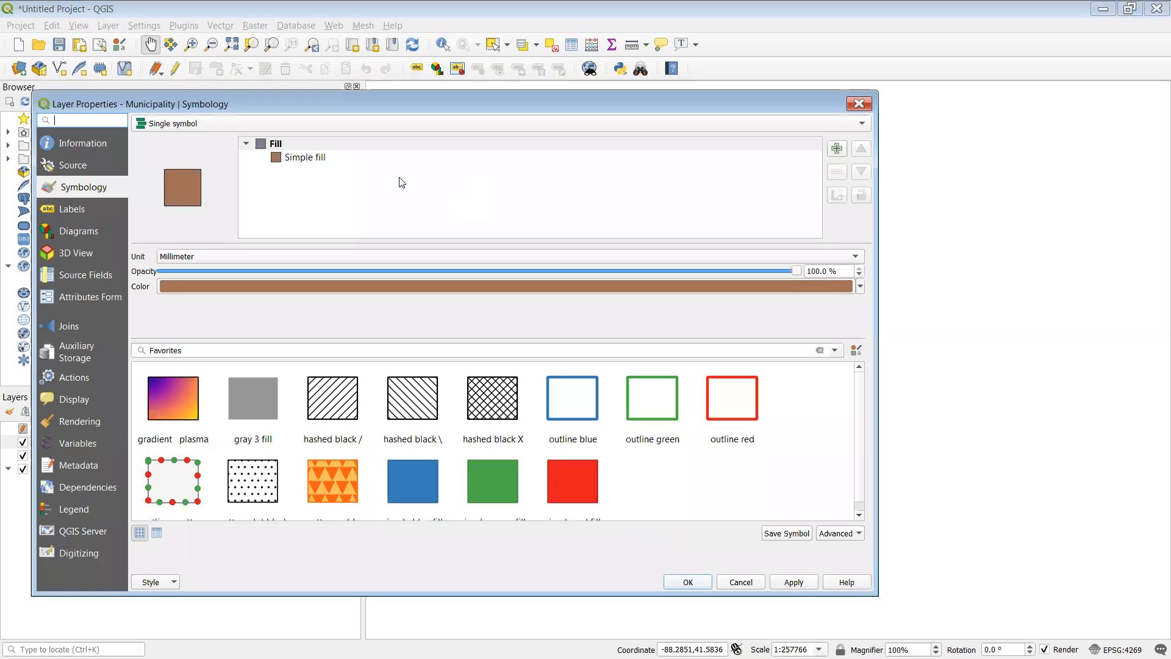
left_click(306, 158)
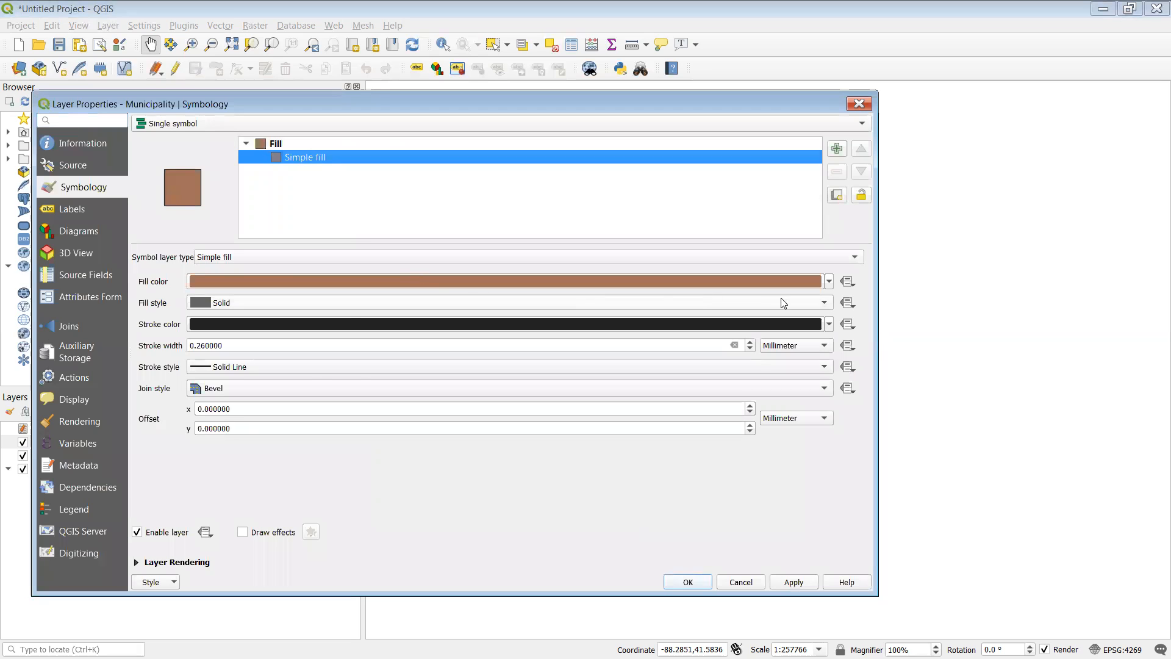
left_click(829, 282)
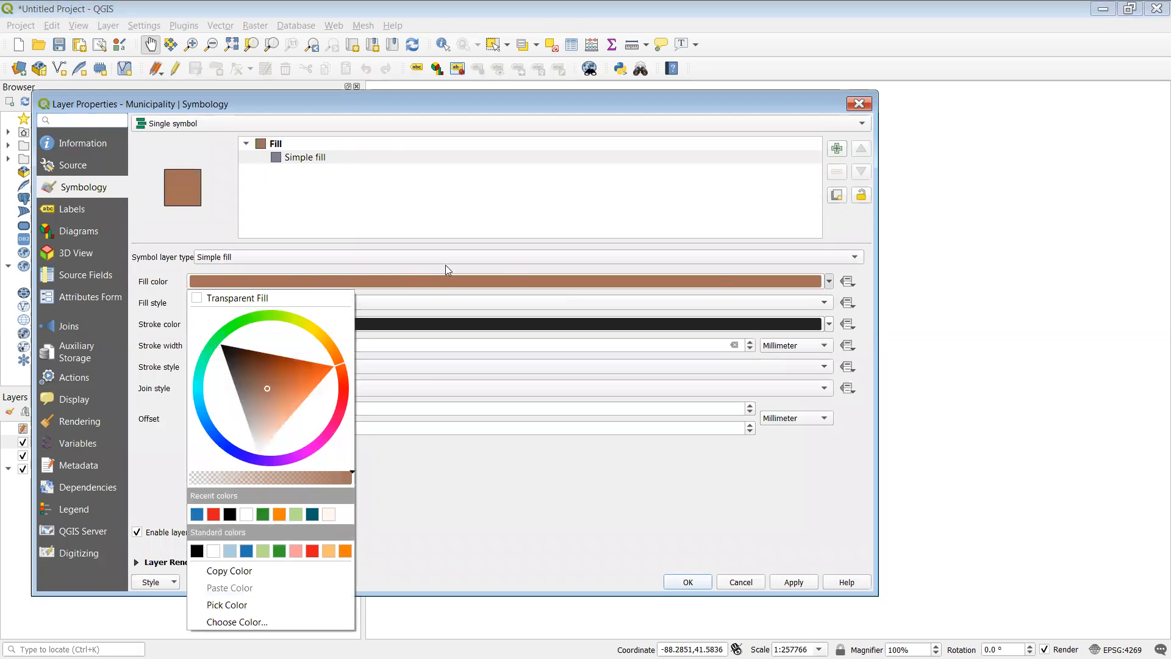
left_click(288, 296)
left_click(794, 581)
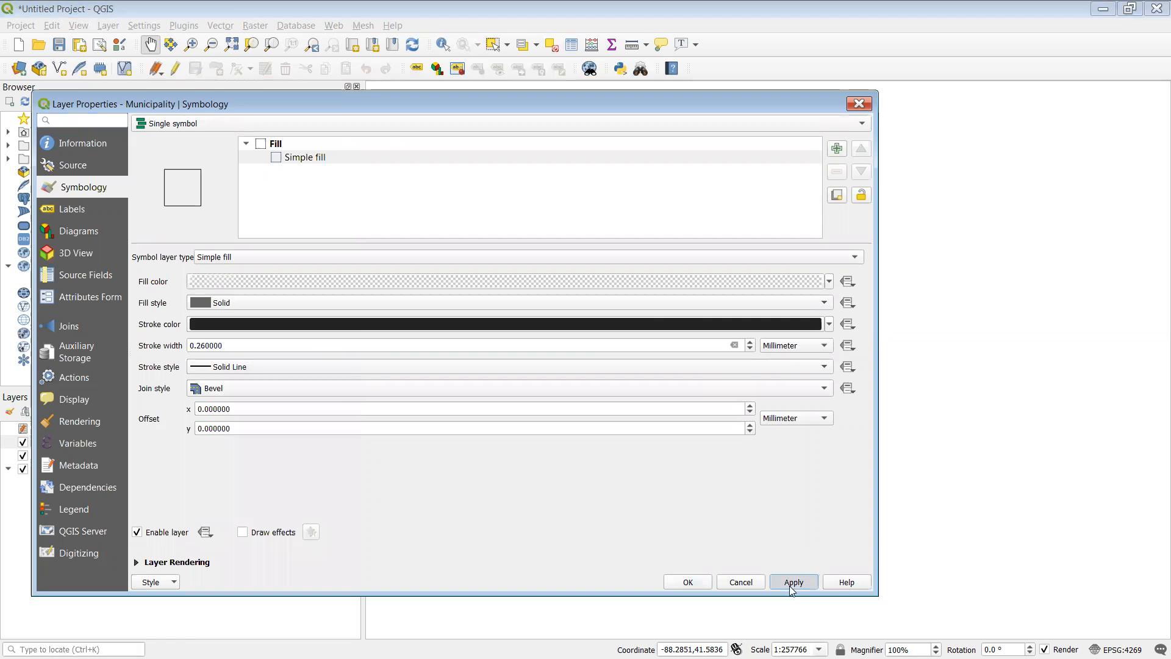
Close the finished fill settings and set the simple fill stroke color of the Municipality layer to red.
left_click(692, 582)
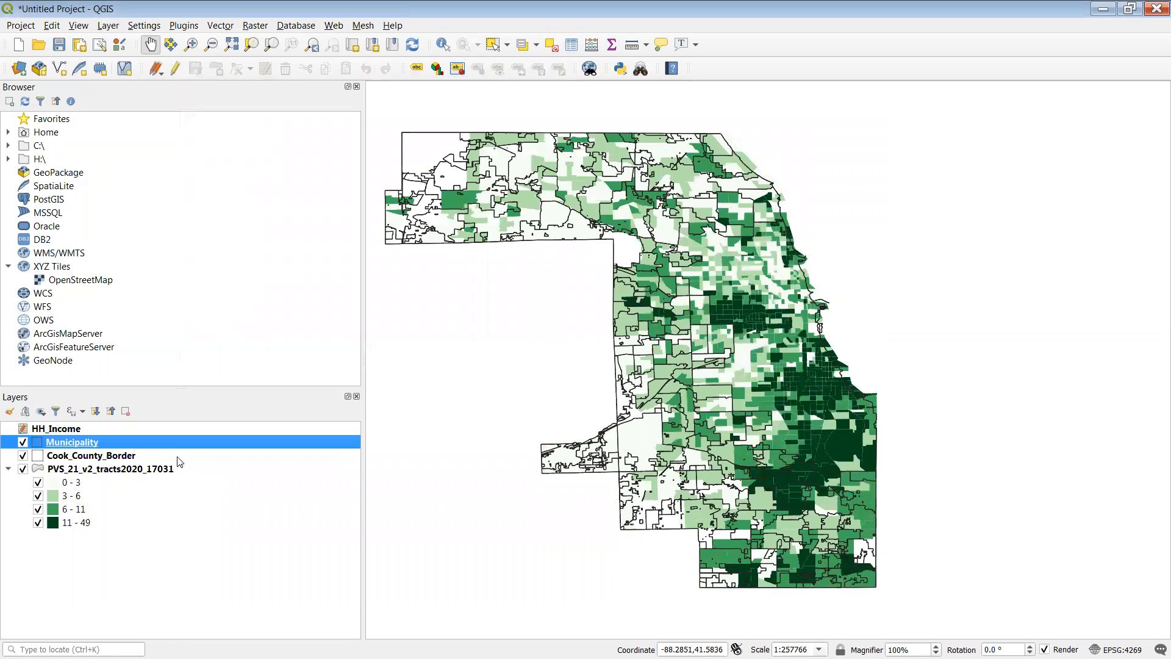
right_click(133, 446)
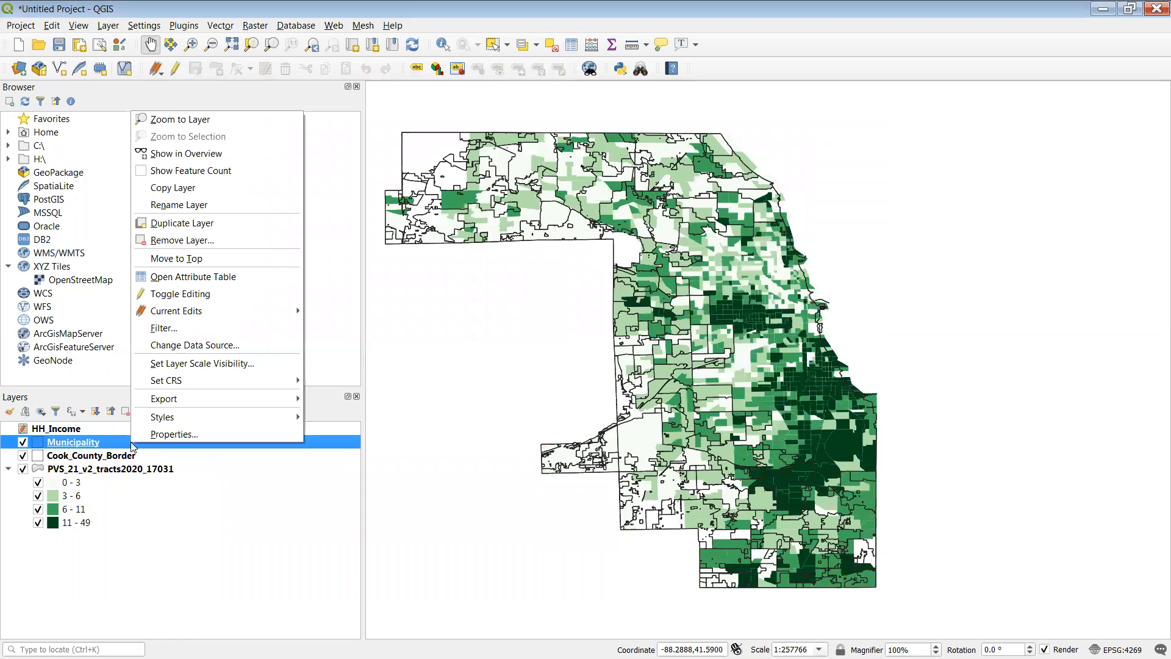
left_click(145, 436)
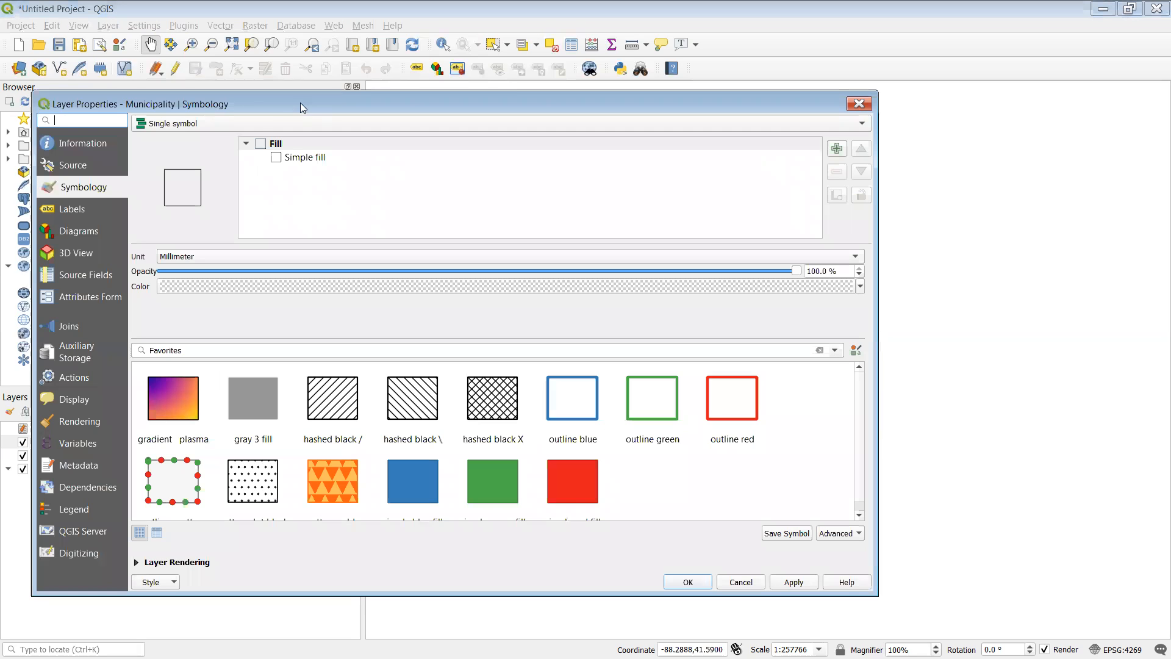
left_click(304, 158)
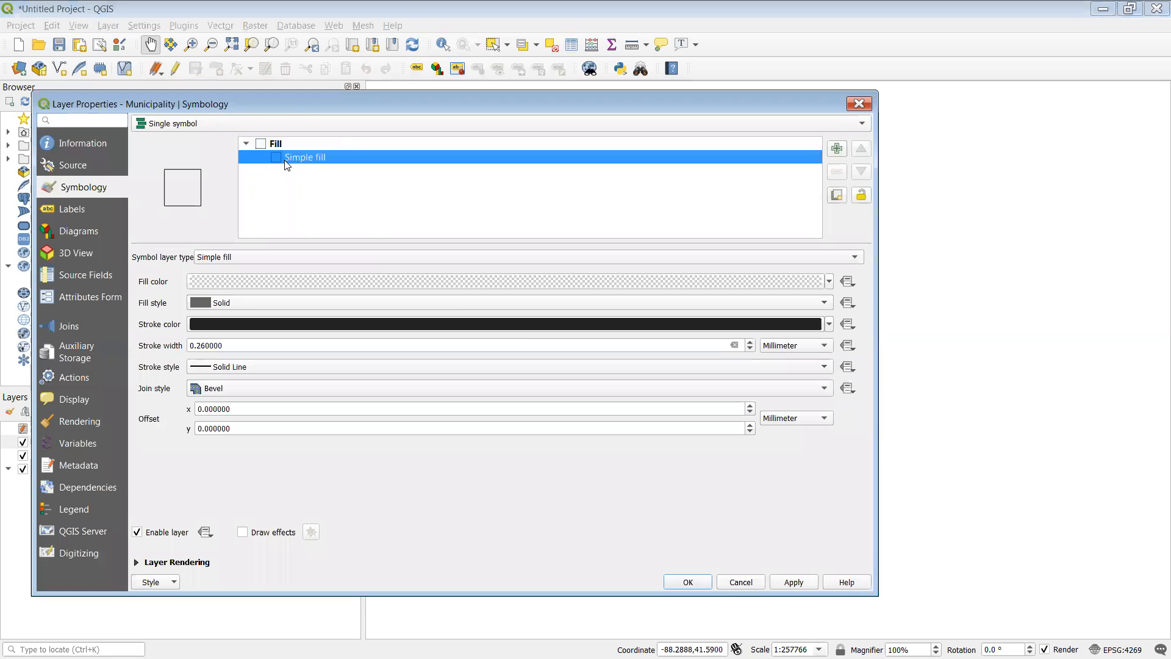
left_click(829, 324)
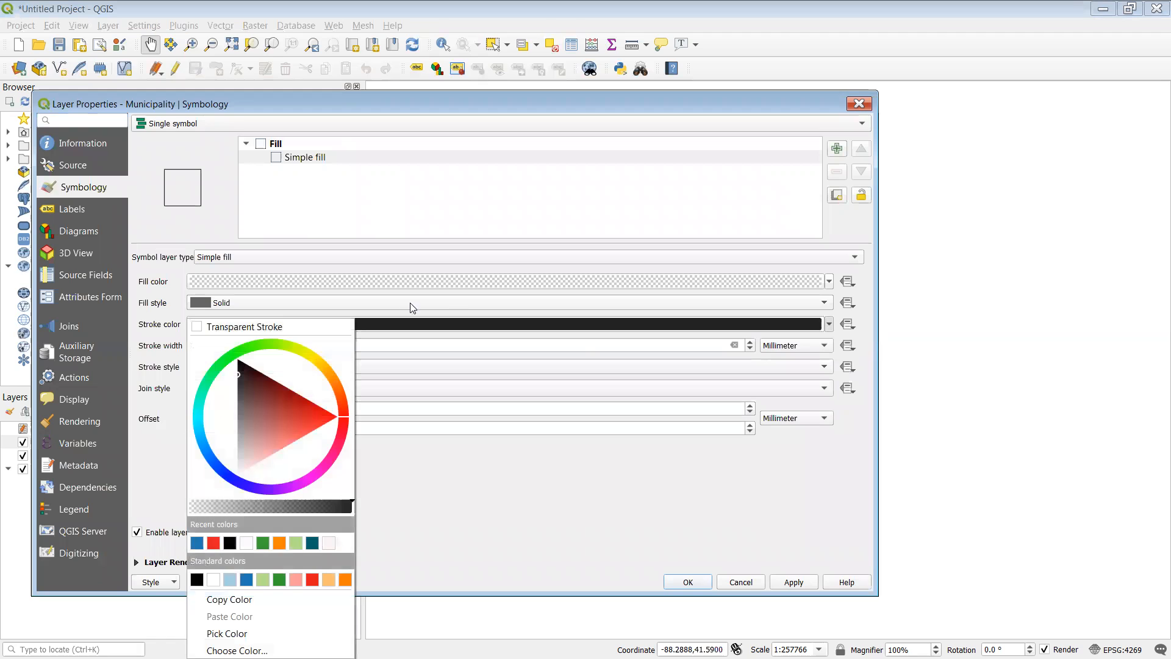
left_click(213, 544)
left_click(792, 585)
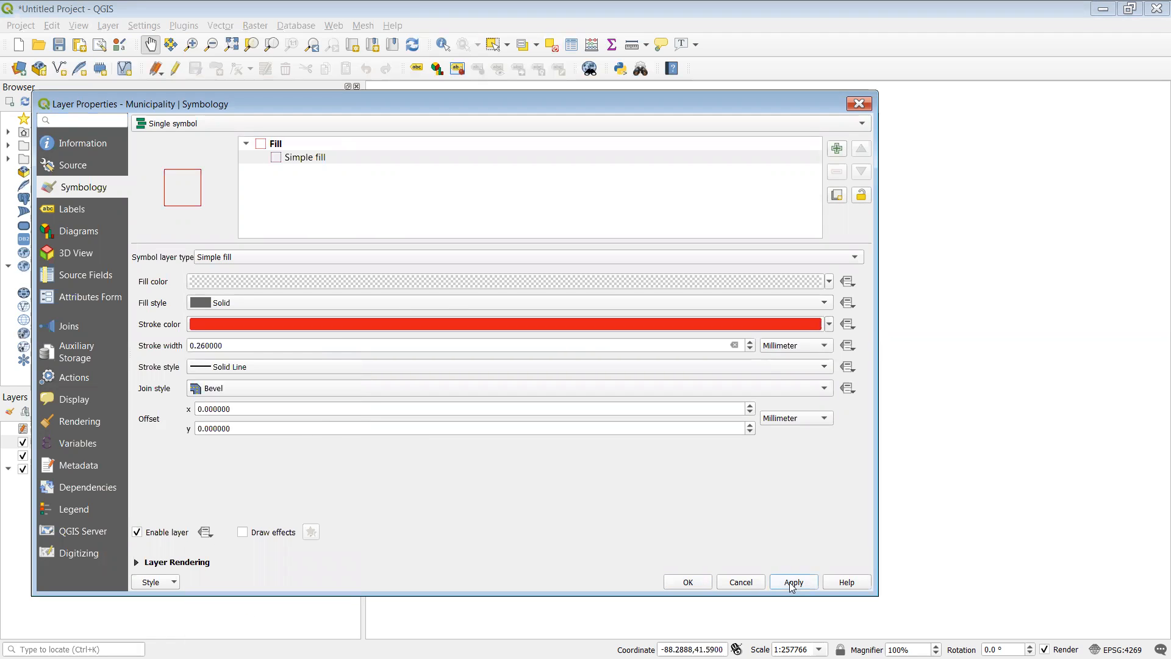
left_click(690, 587)
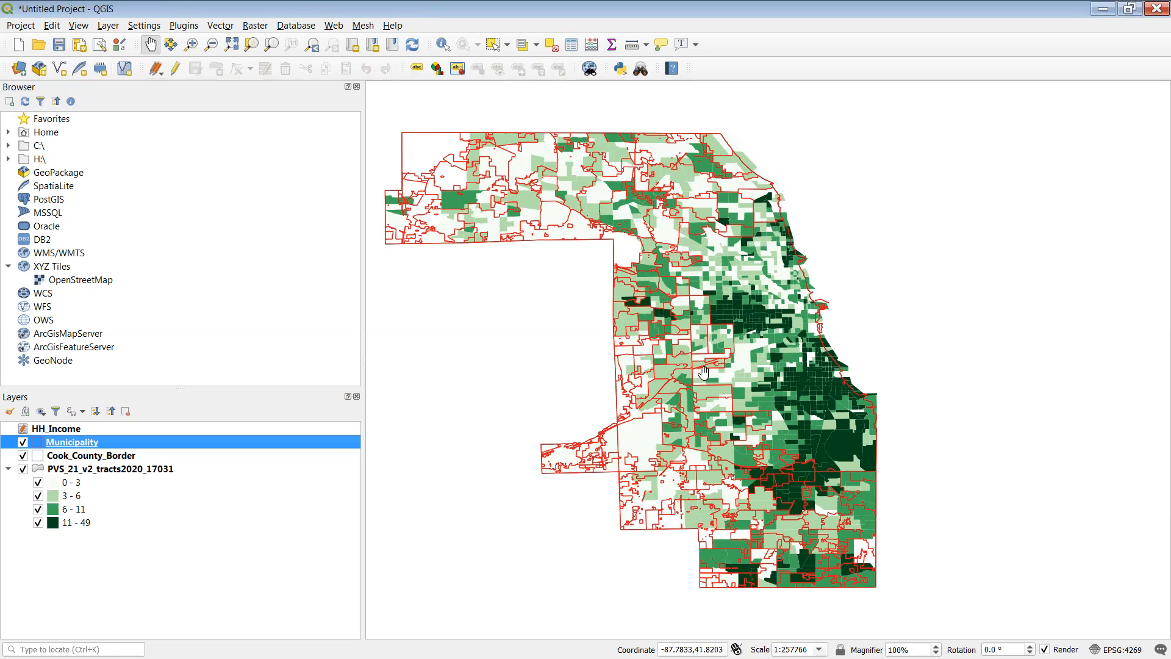
Add geo_export_38e299d5-158c-428a-b760-15a2692ac5ad.shp from the GIS data's Chicago CCA folder as a vector layer.
left_click(109, 26)
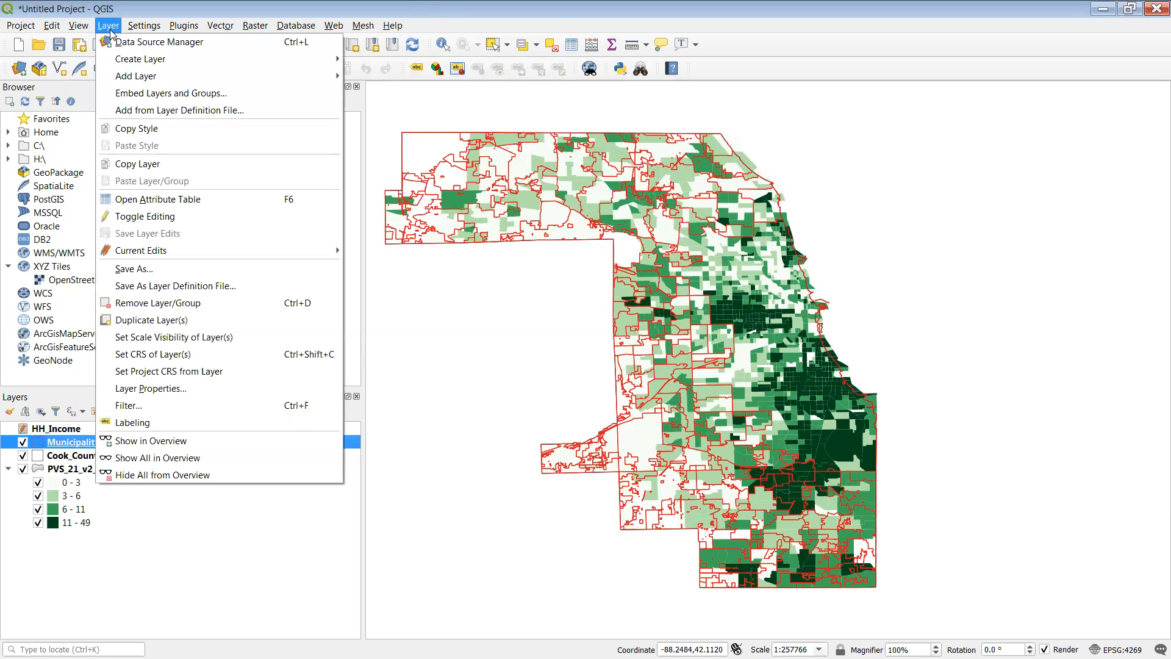
mouse_move(158, 76)
left_click(379, 77)
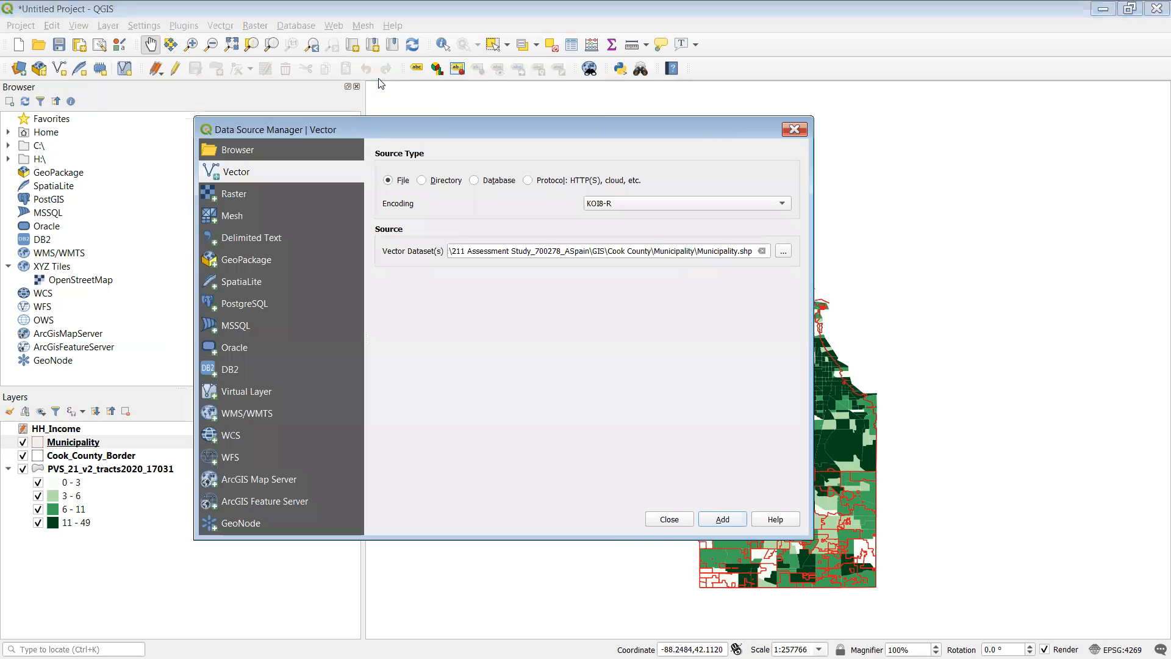
left_click(787, 250)
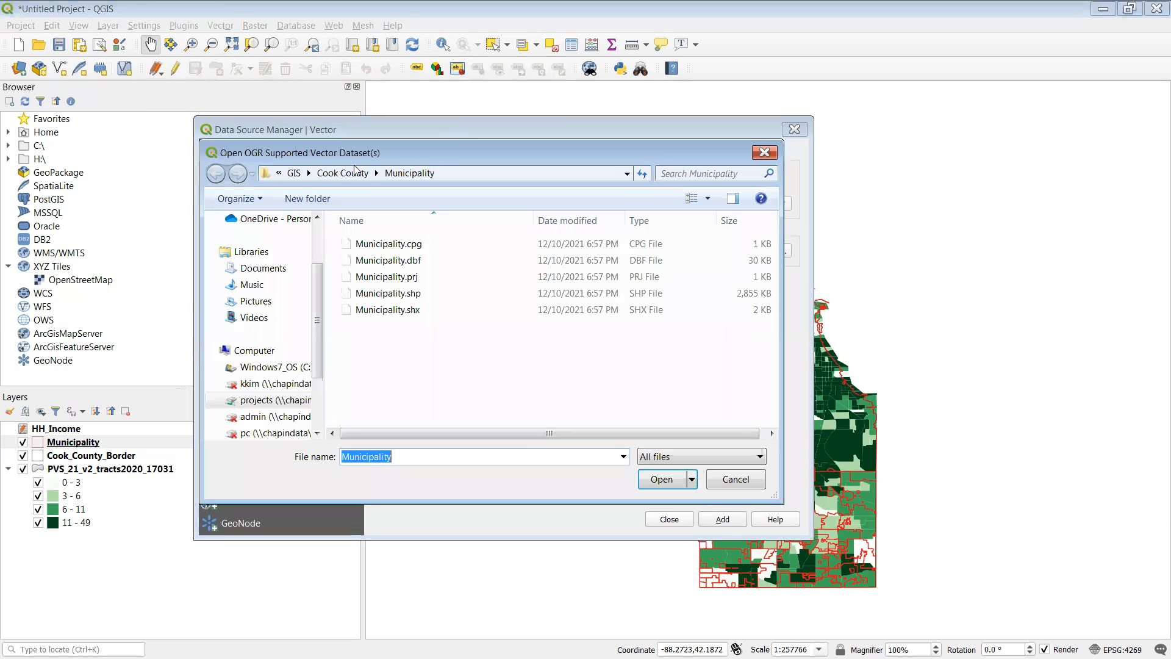
left_click(295, 174)
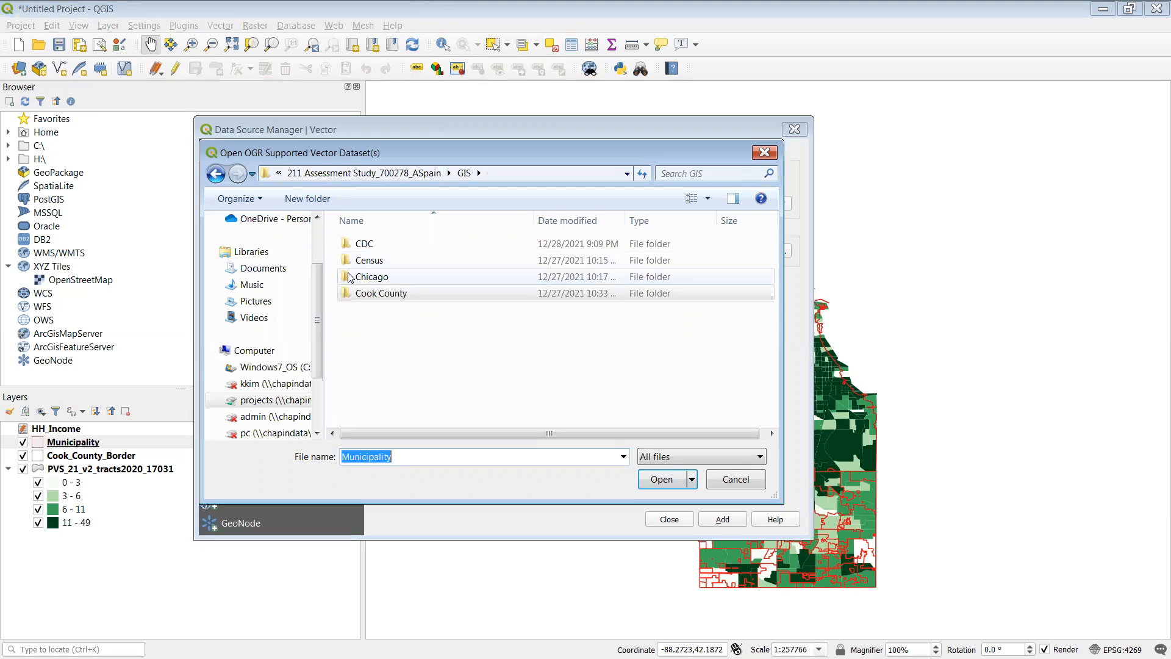
double_click(352, 277)
double_click(356, 245)
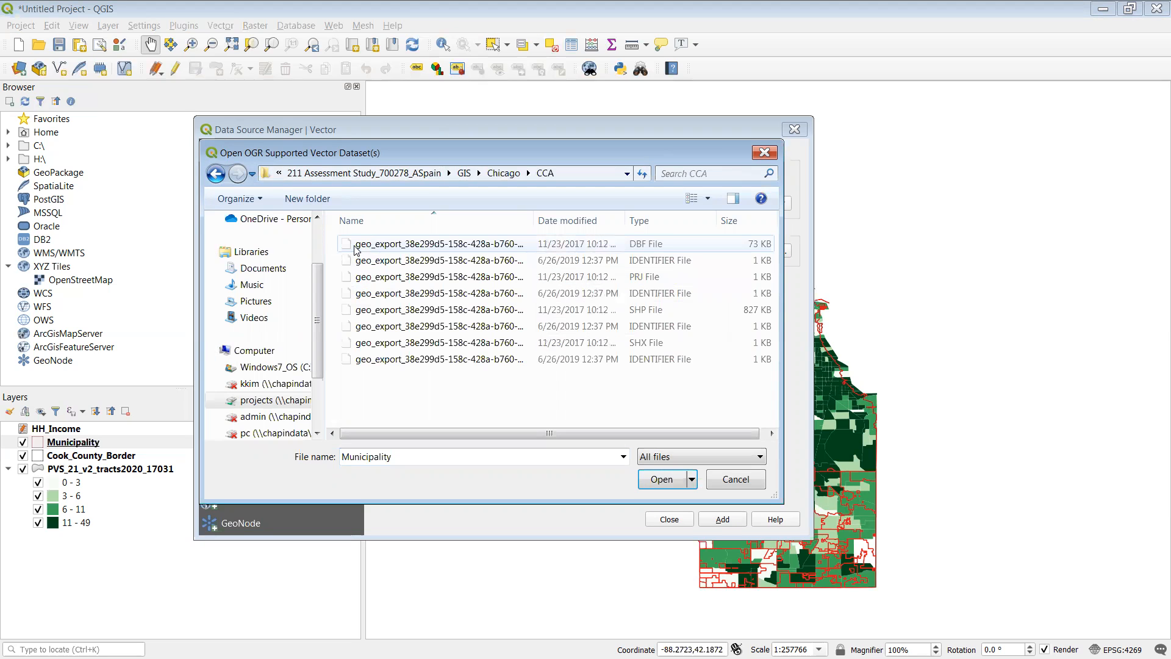
left_click(635, 309)
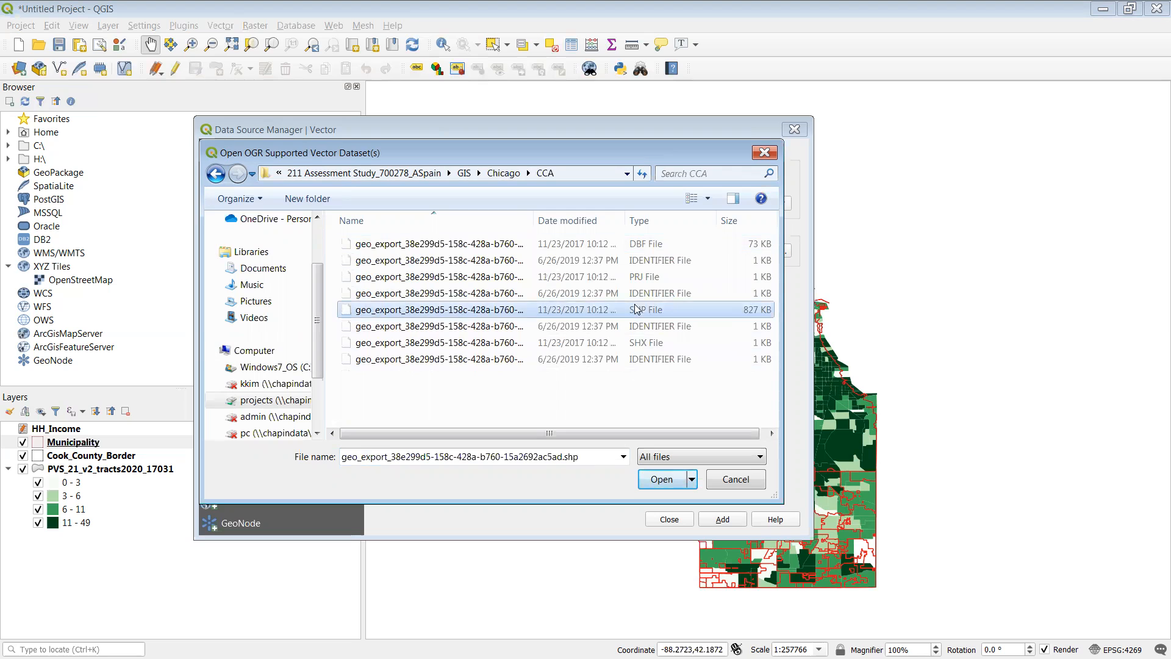
left_click(662, 480)
left_click(726, 520)
left_click(678, 521)
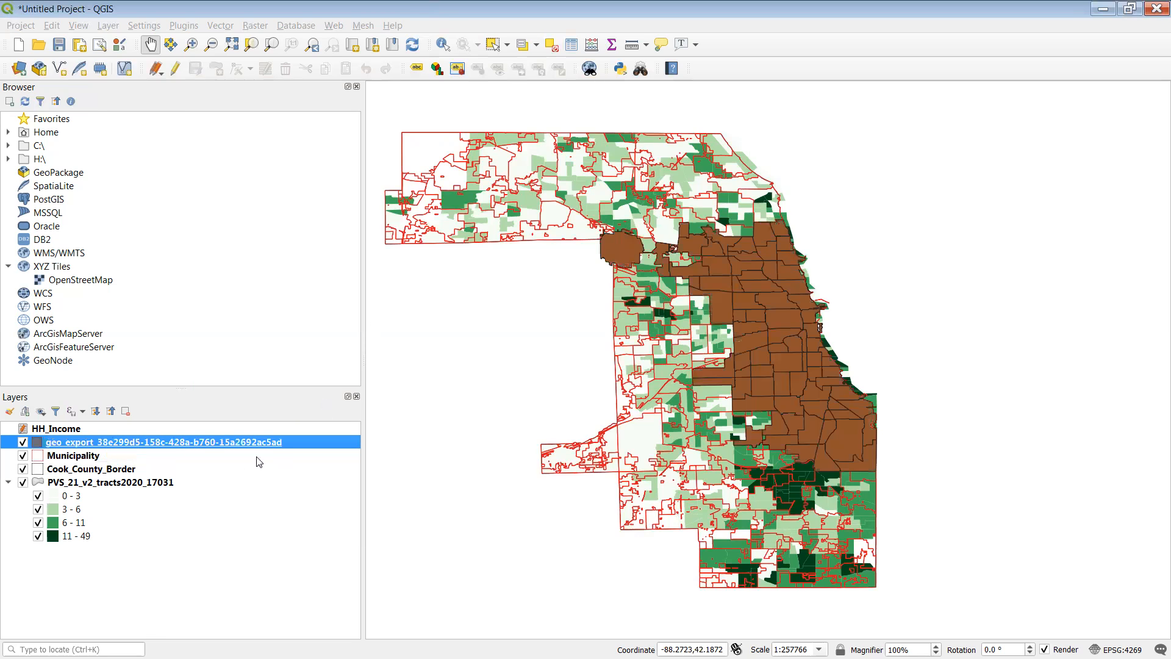
Set the simple fill color of the geo_export layer to transparent, keeping its outline.
right_click(227, 446)
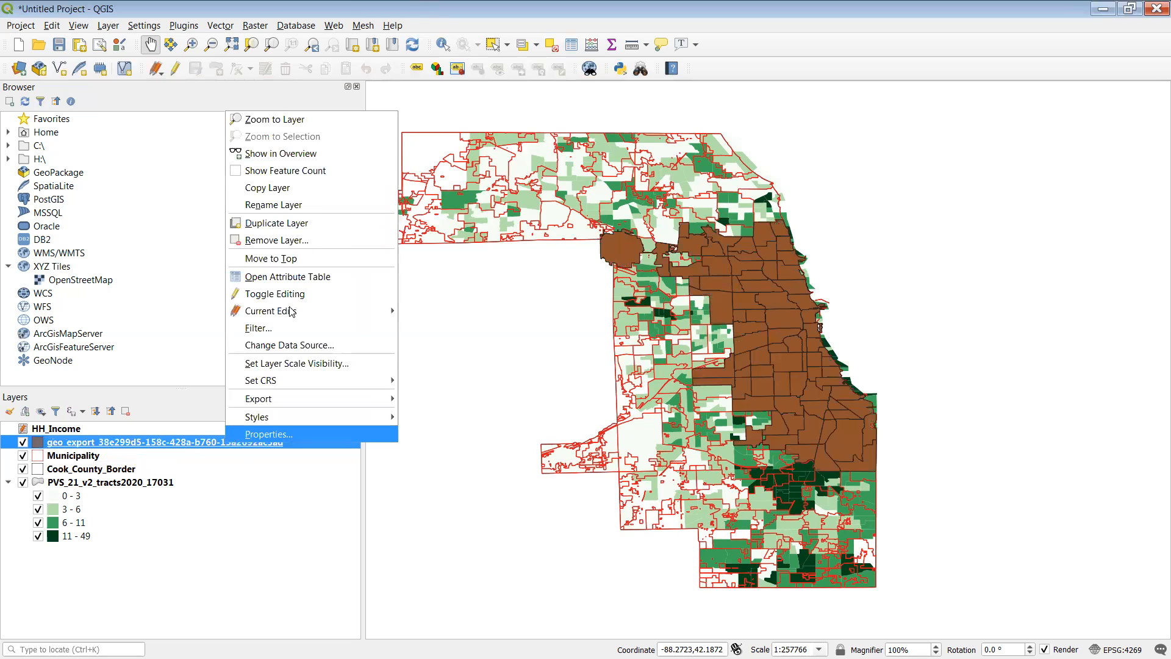
left_click(354, 506)
left_click(293, 157)
left_click(277, 282)
left_click(275, 298)
left_click(790, 581)
left_click(687, 582)
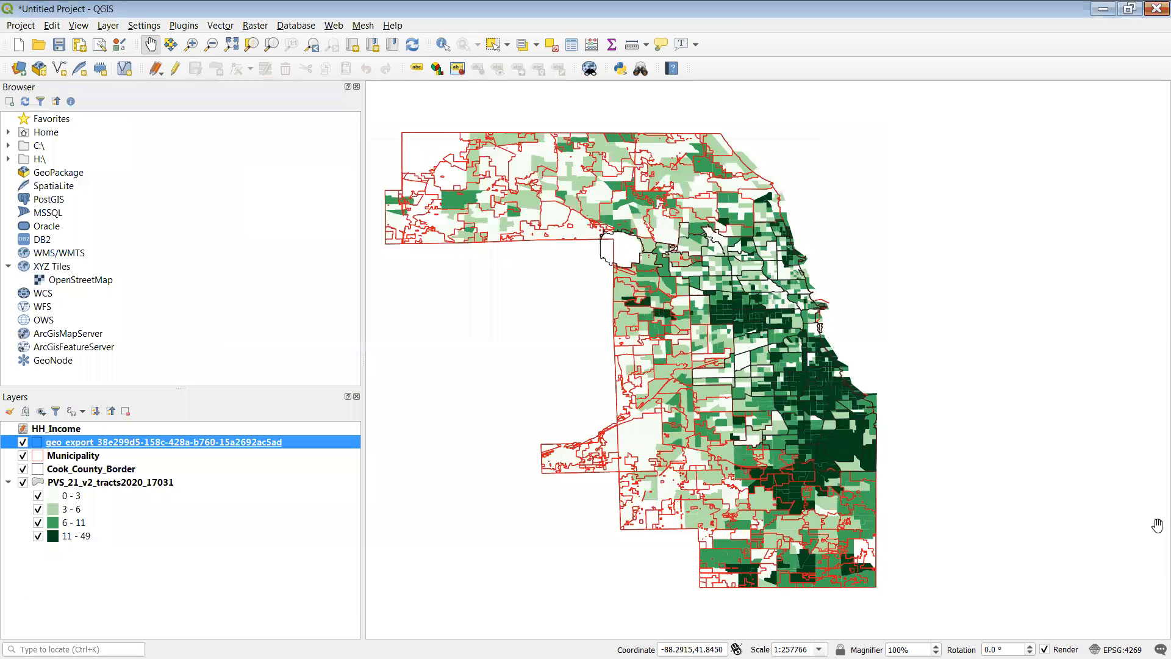
Set the simple fill stroke color of the geo_export layer to blue, after trying red.
right_click(218, 443)
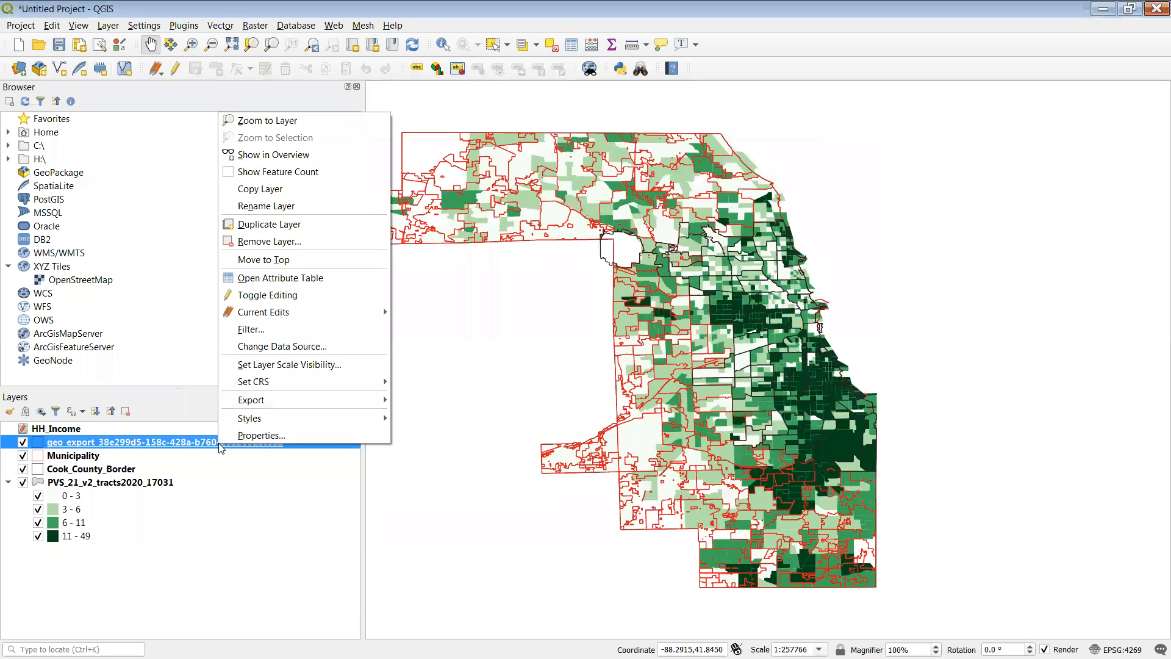
left_click(261, 435)
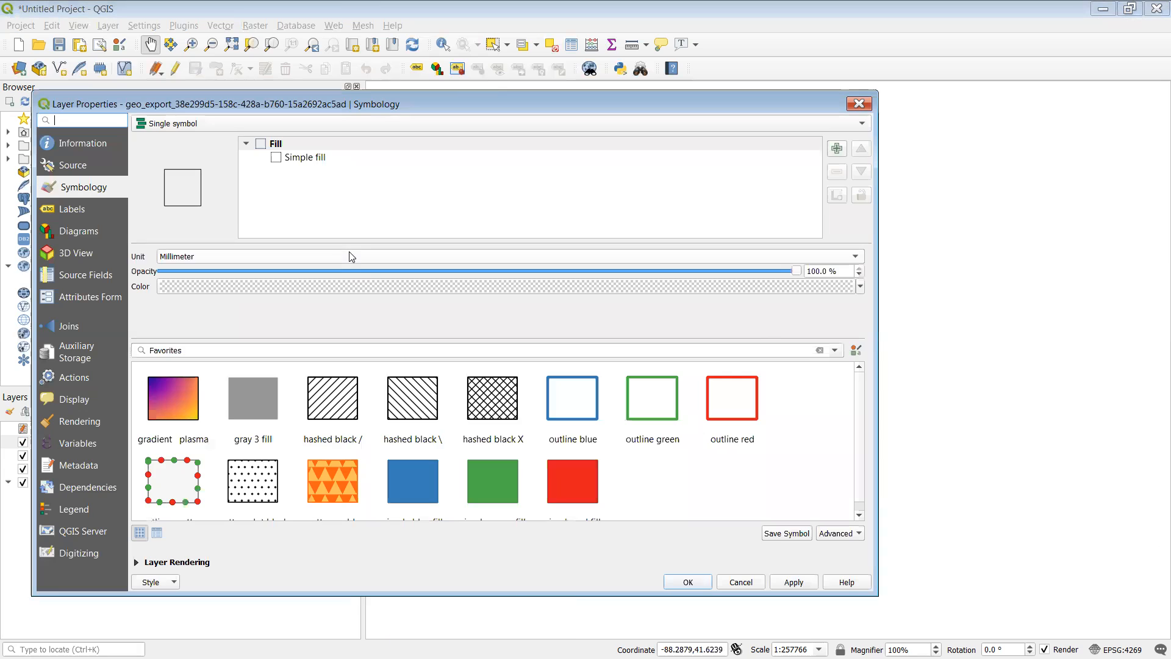
left_click(302, 157)
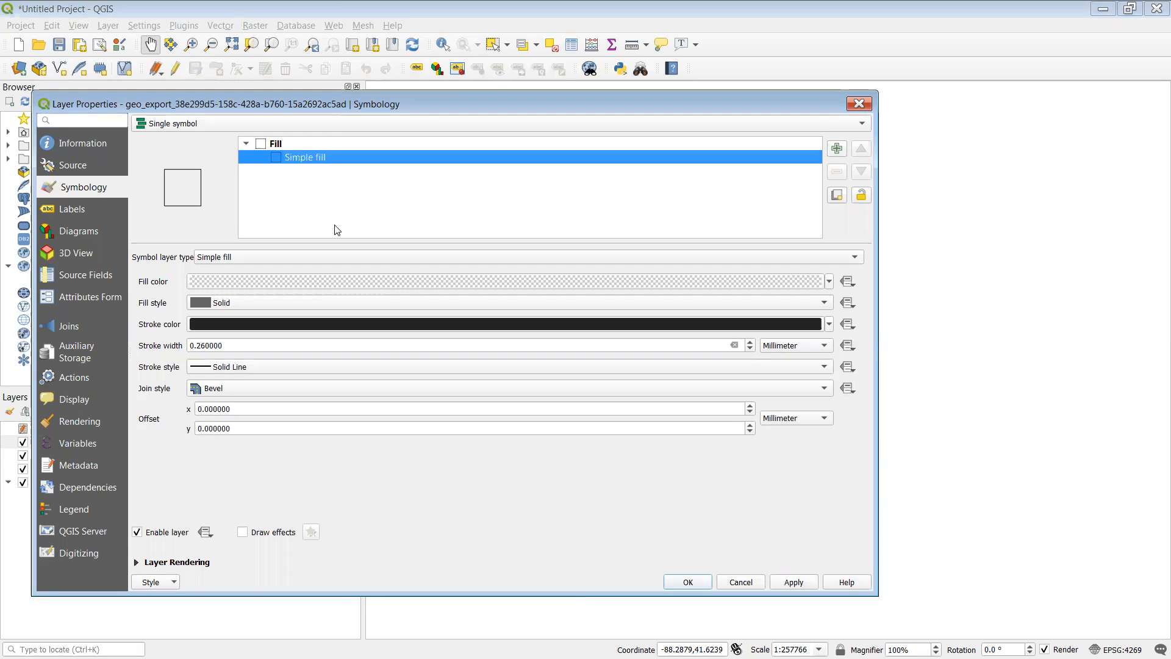
left_click(827, 325)
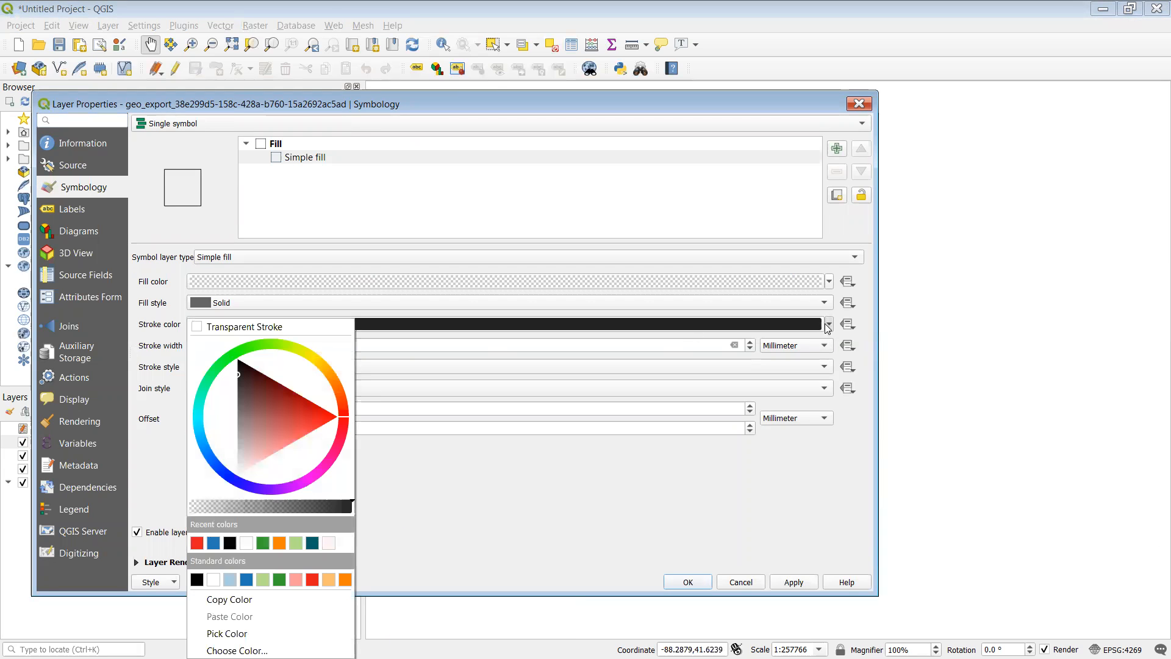
left_click(197, 543)
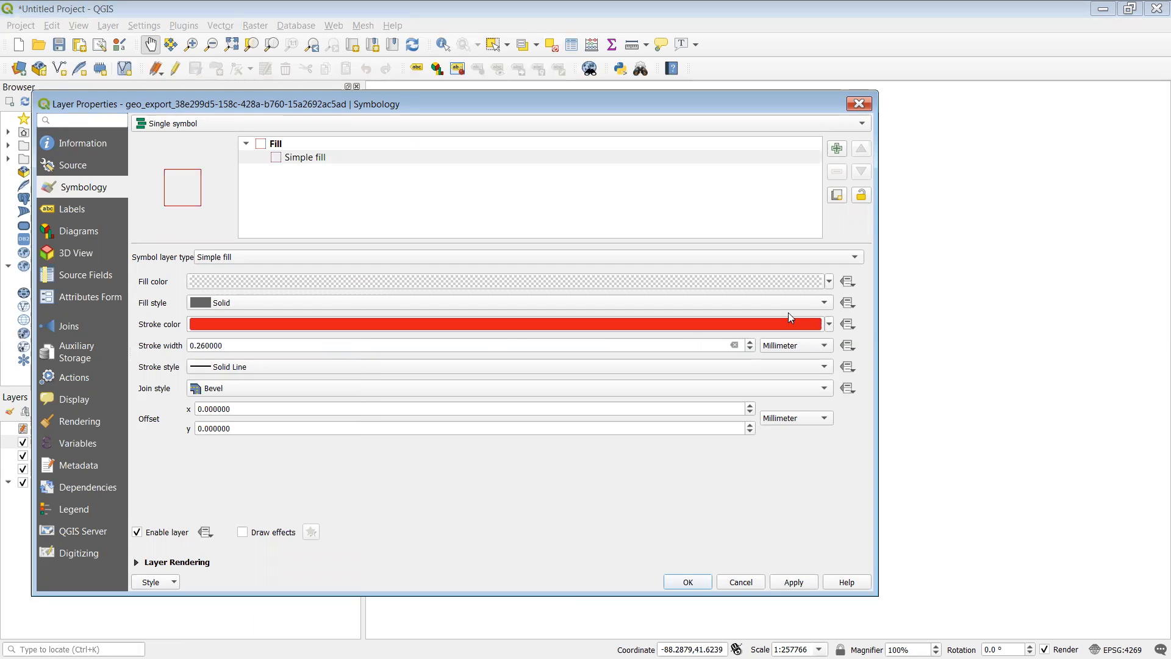
left_click(830, 325)
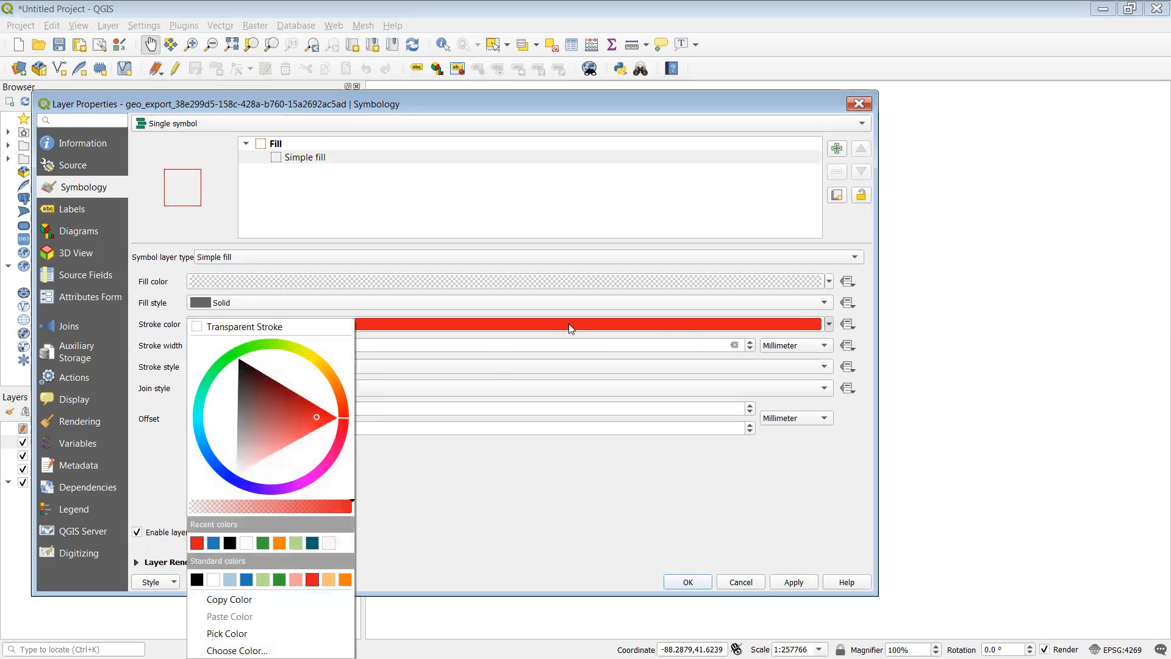
left_click(216, 543)
left_click(803, 586)
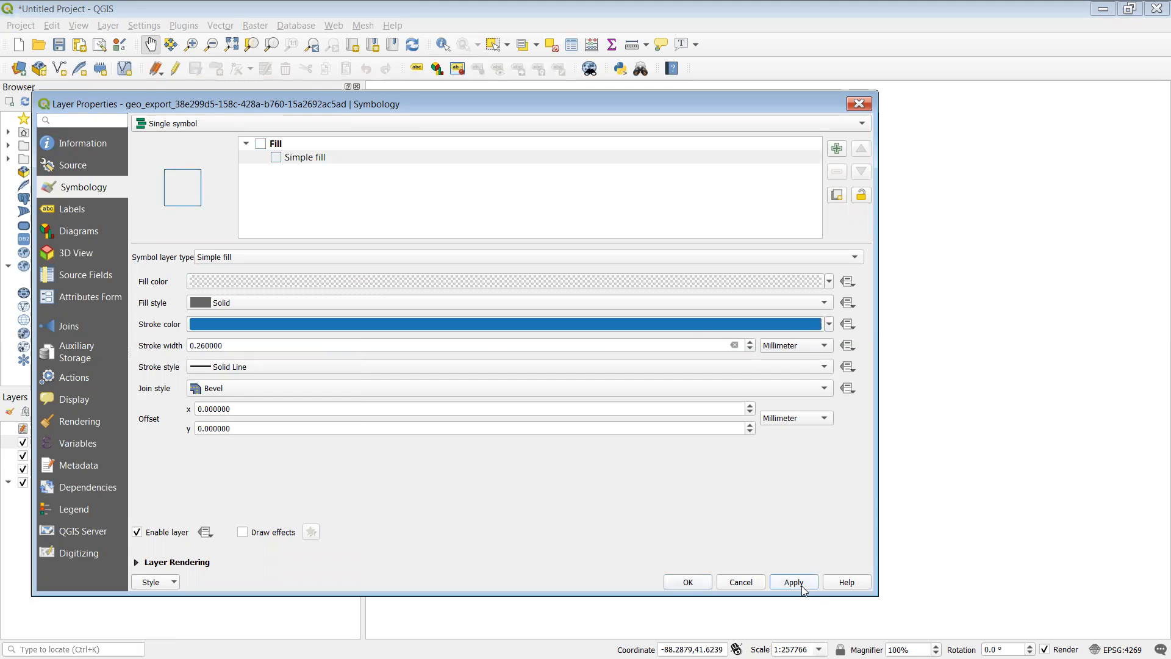
left_click(704, 580)
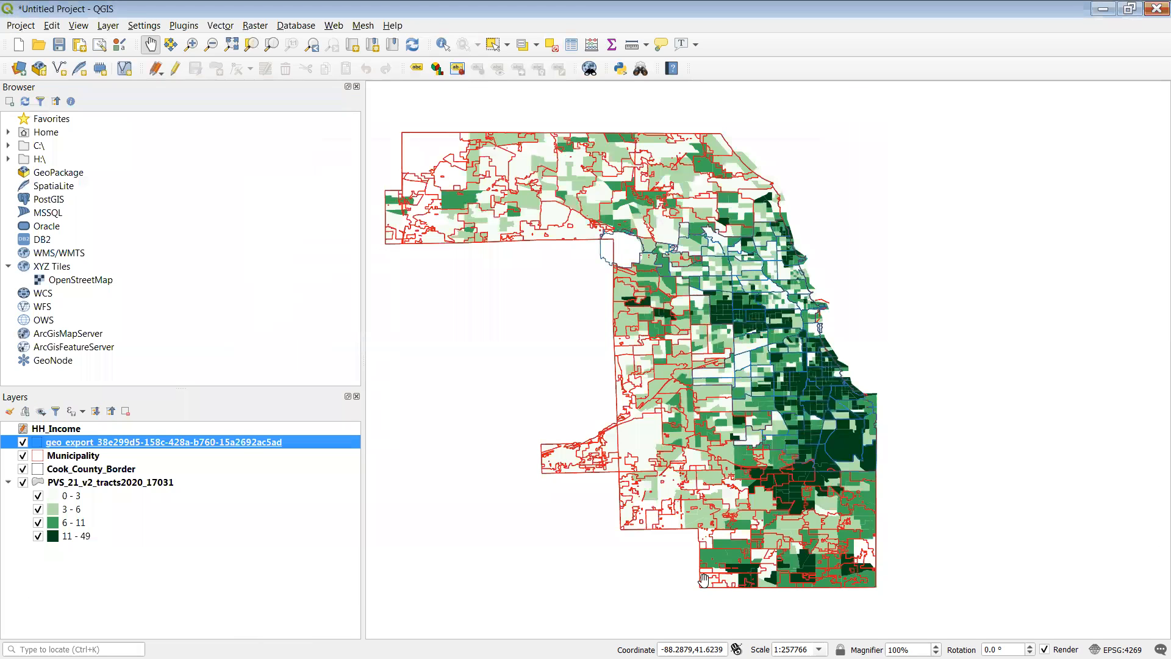
Try a bright yellow stroke color on the geo_export layer's simple fill.
right_click(244, 442)
left_click(351, 432)
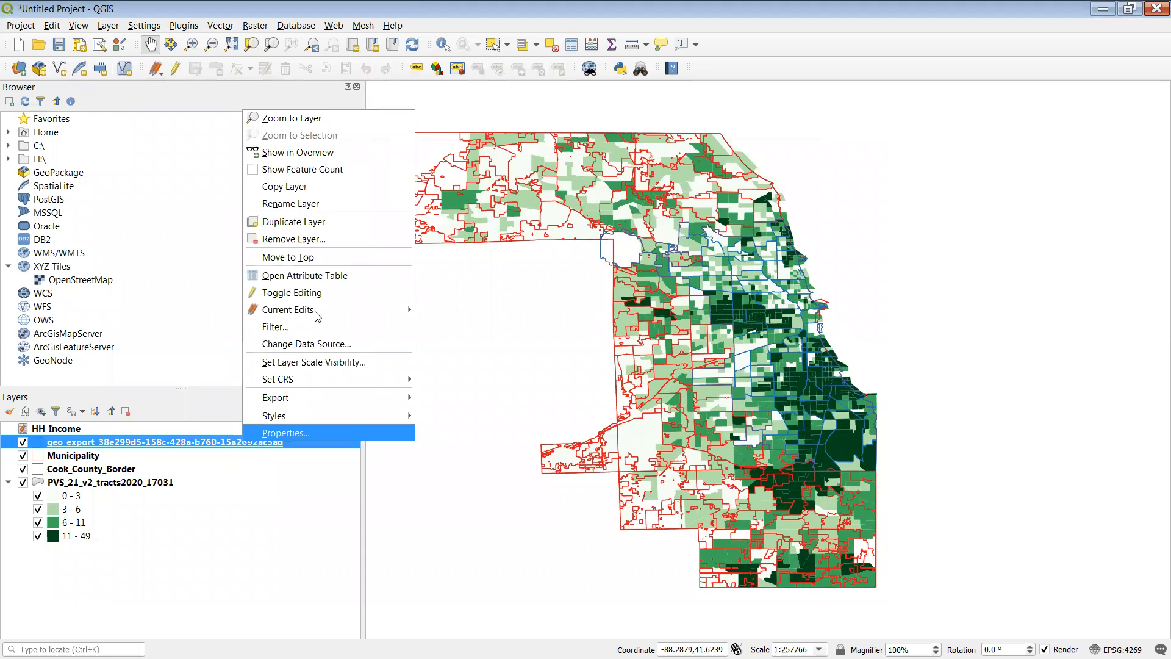
left_click(318, 157)
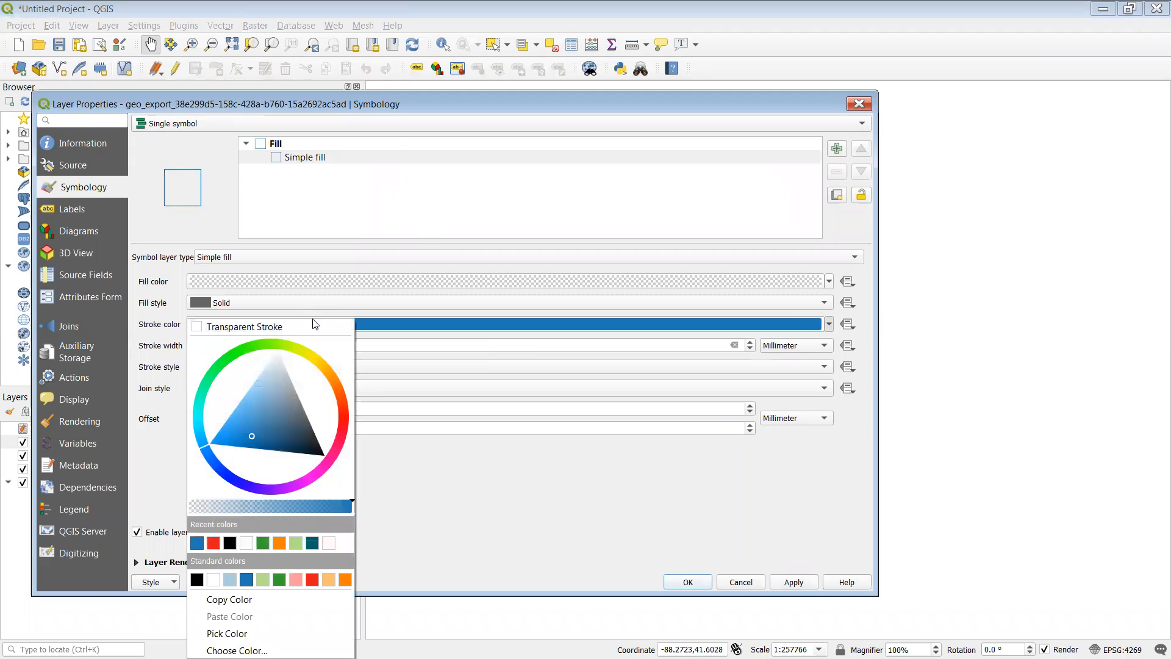
left_click(309, 360)
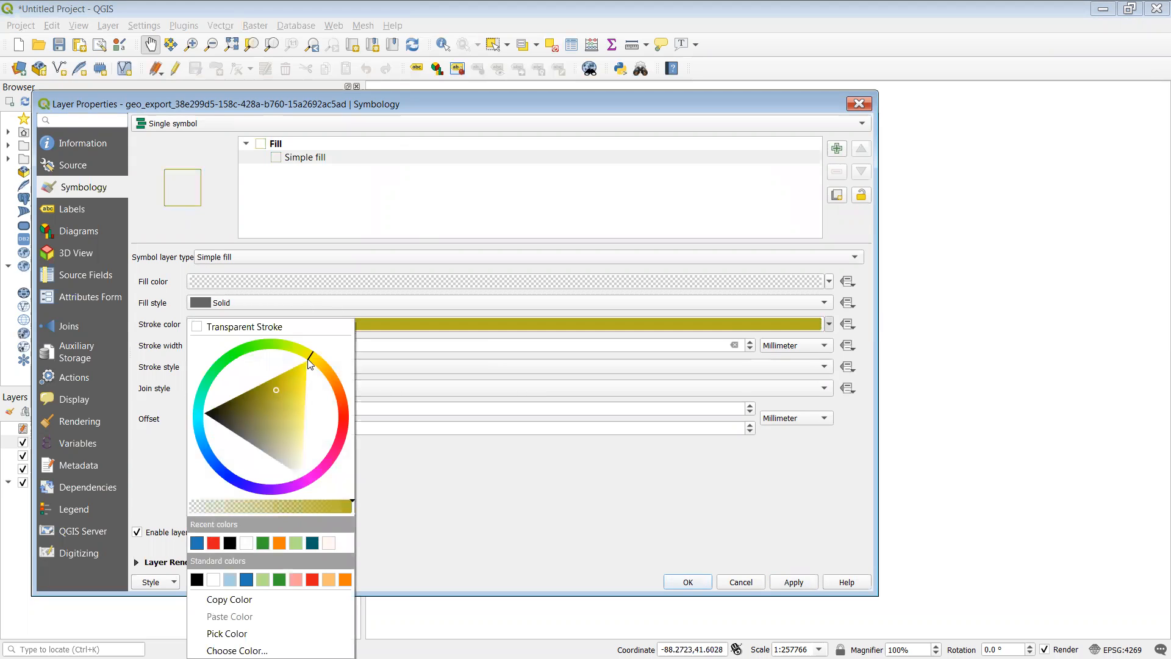
left_click_drag(277, 388, 296, 393)
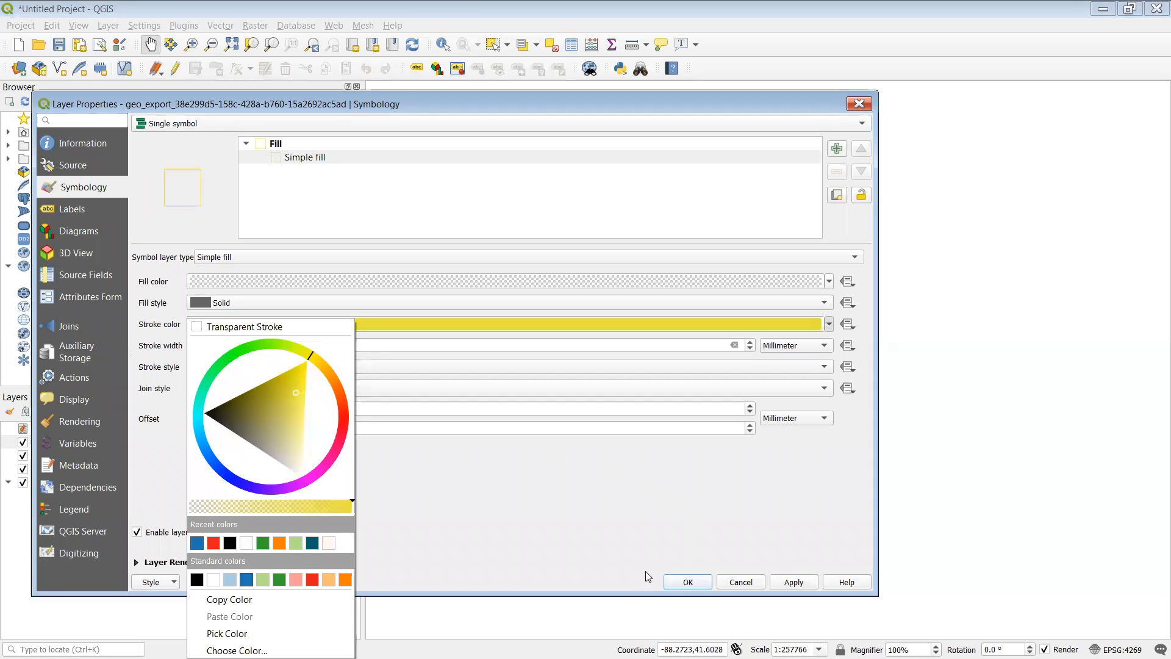
left_click(784, 585)
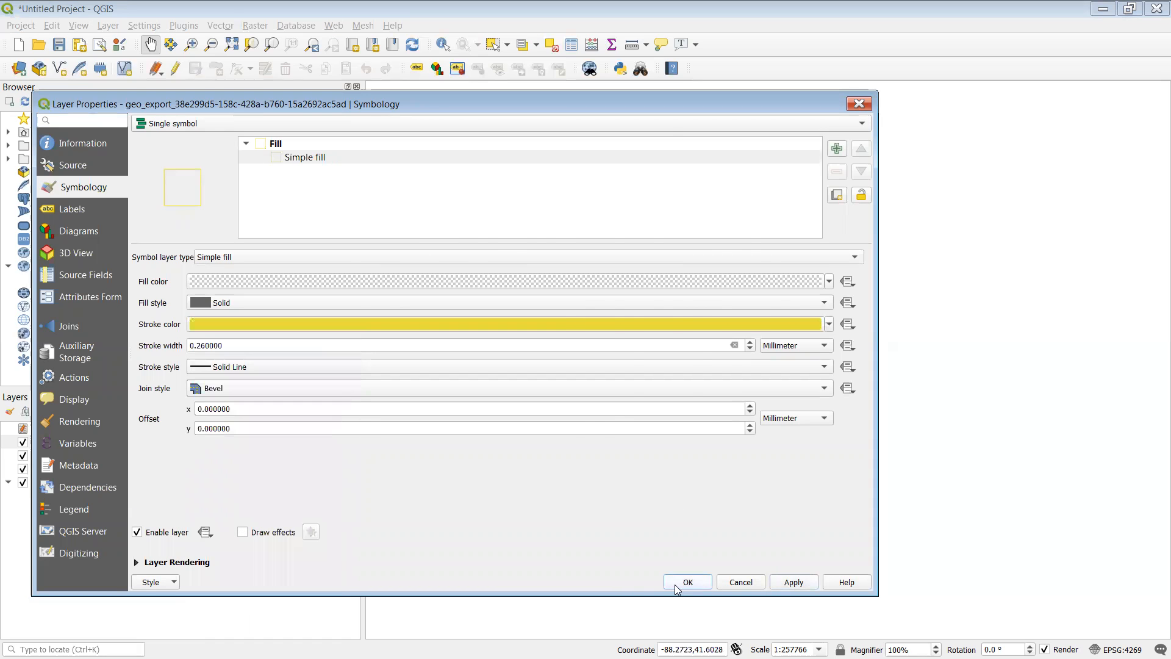
left_click(675, 585)
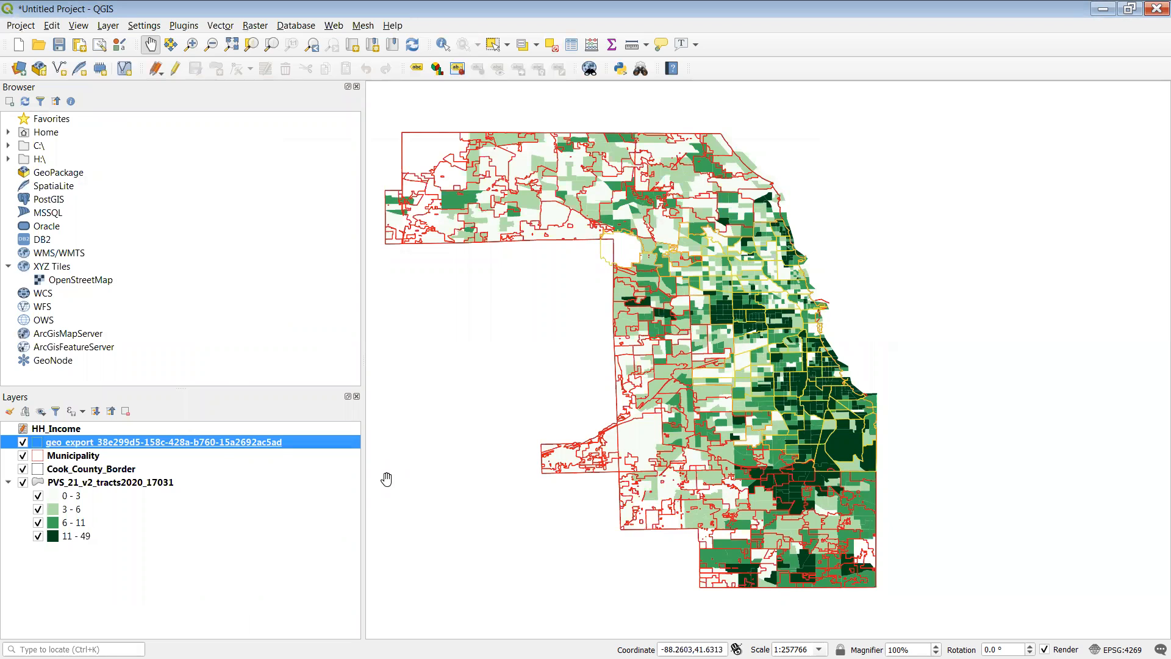
Set the geo_export layer's simple fill stroke color to the recent blue and increase its stroke width by one increment.
right_click(285, 450)
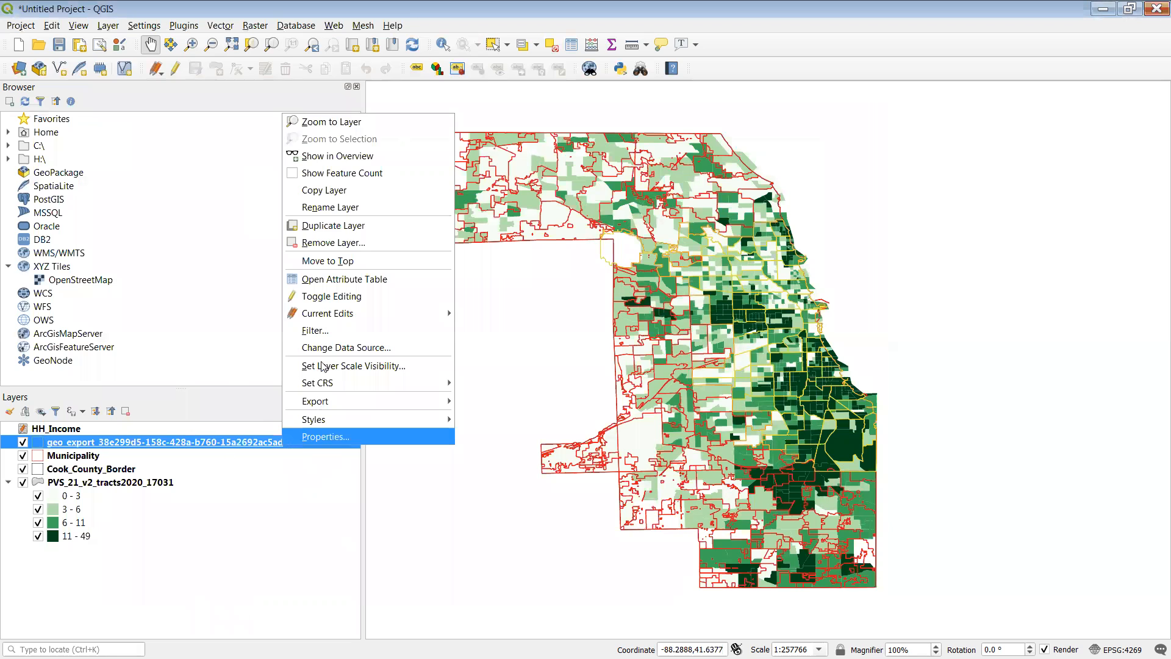
left_click(317, 436)
left_click(317, 156)
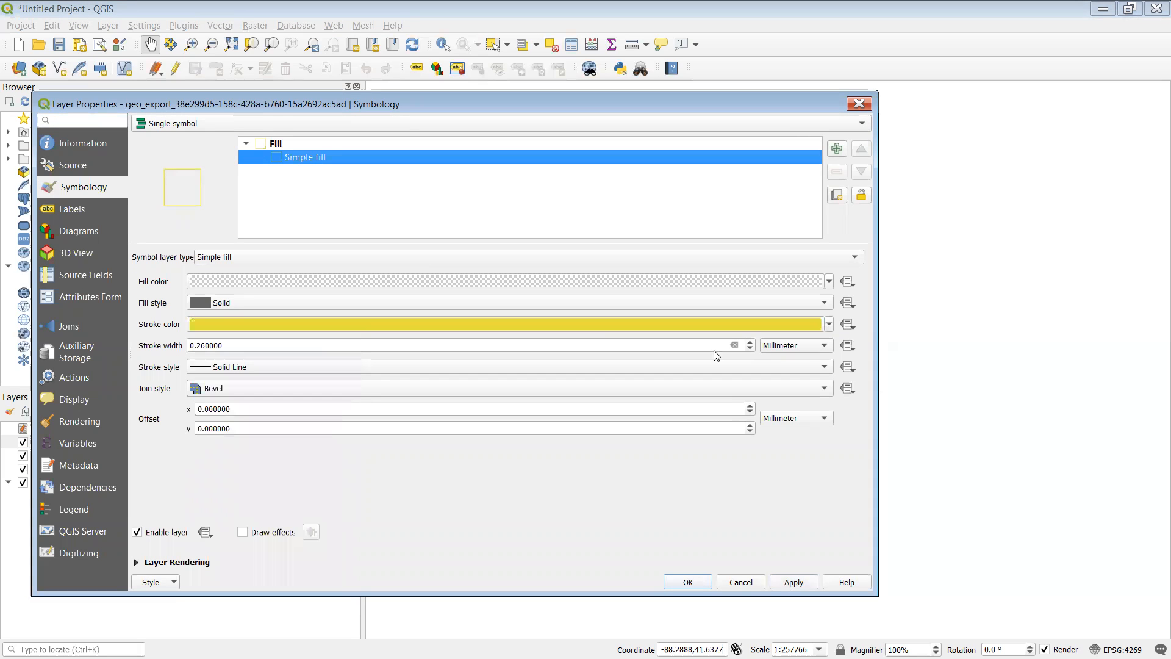
left_click(831, 325)
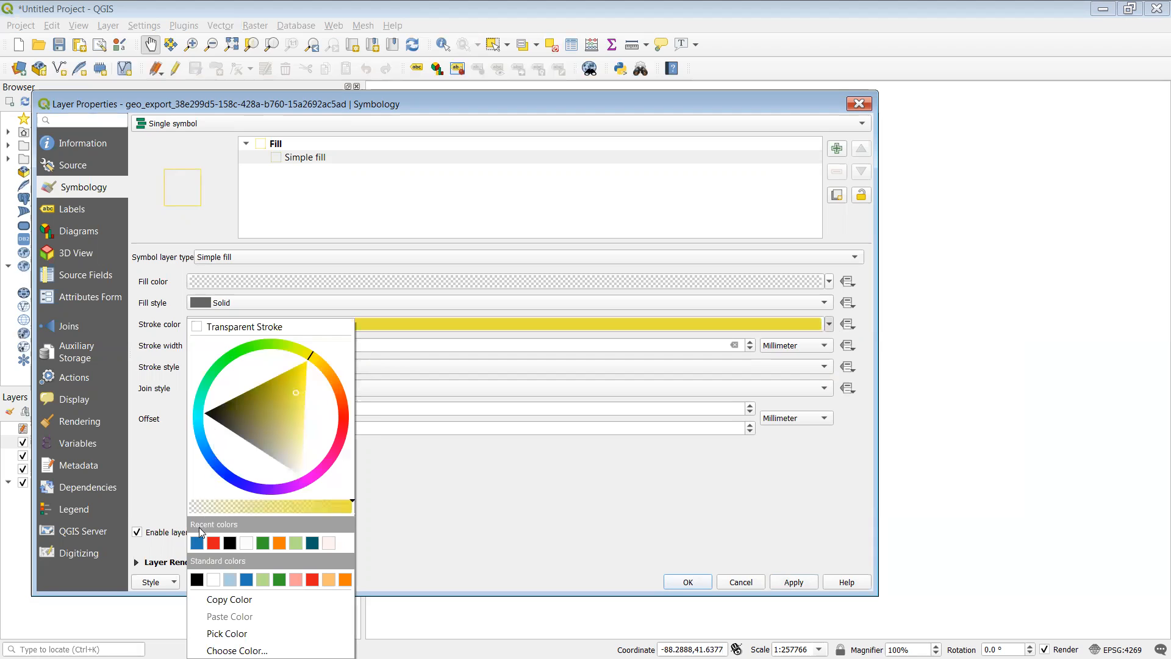
left_click(196, 543)
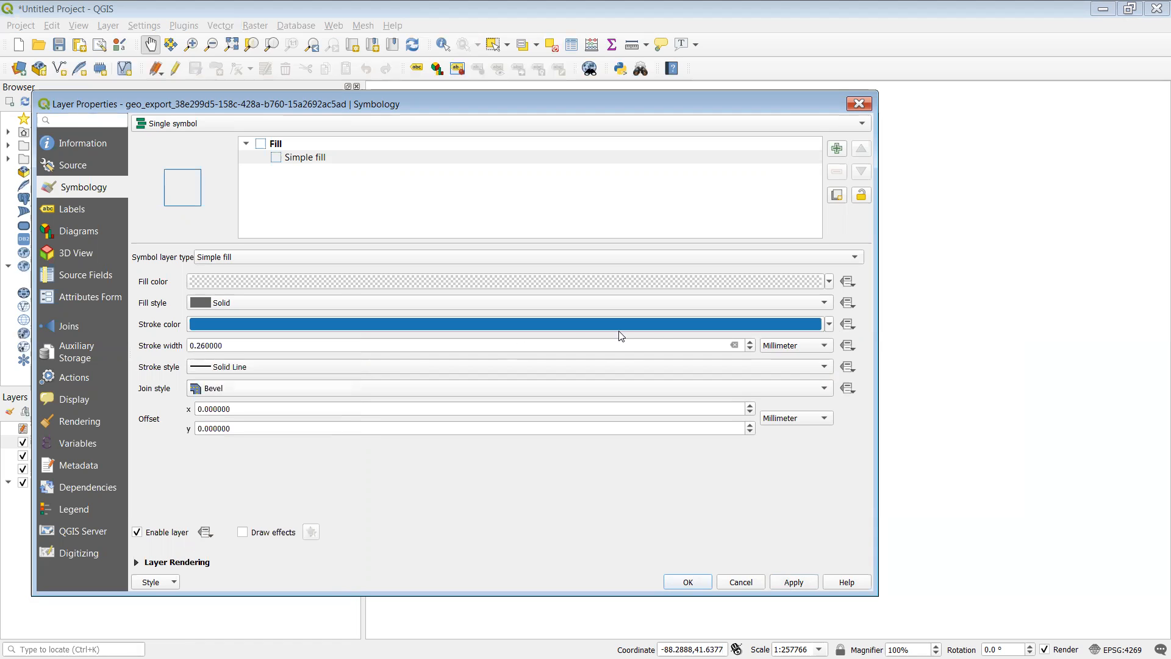
left_click(750, 343)
left_click(793, 582)
left_click(698, 582)
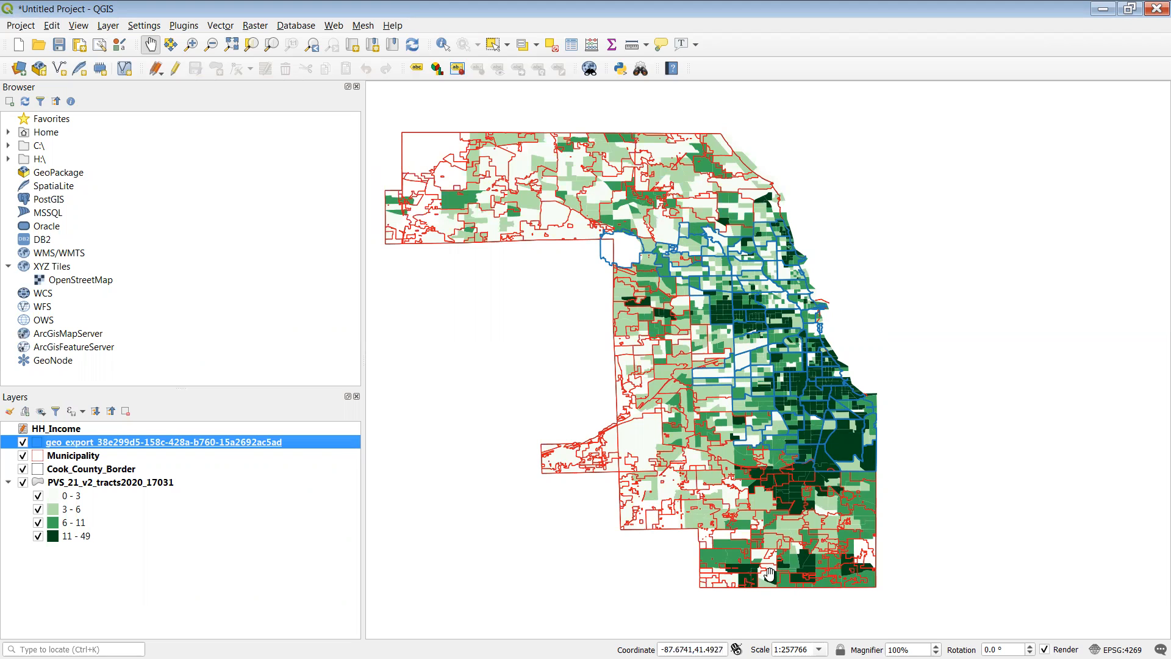
Identify the Municipality layer features around the dark-green tracts in the county's southeast corner.
left_click(64, 464)
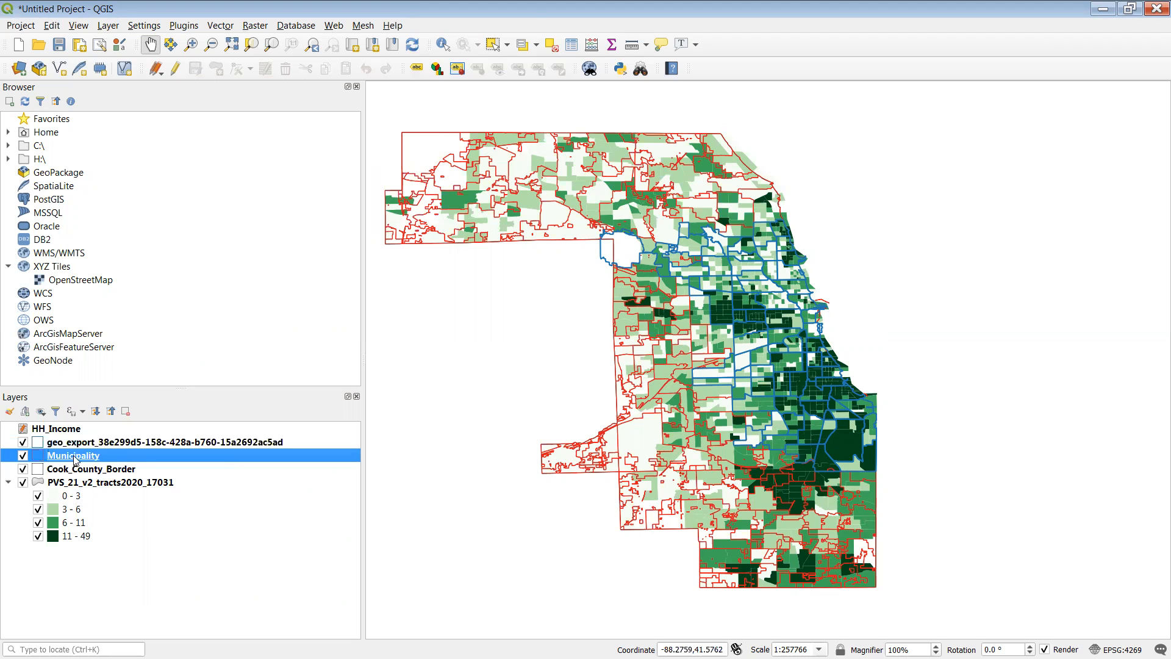
left_click(442, 46)
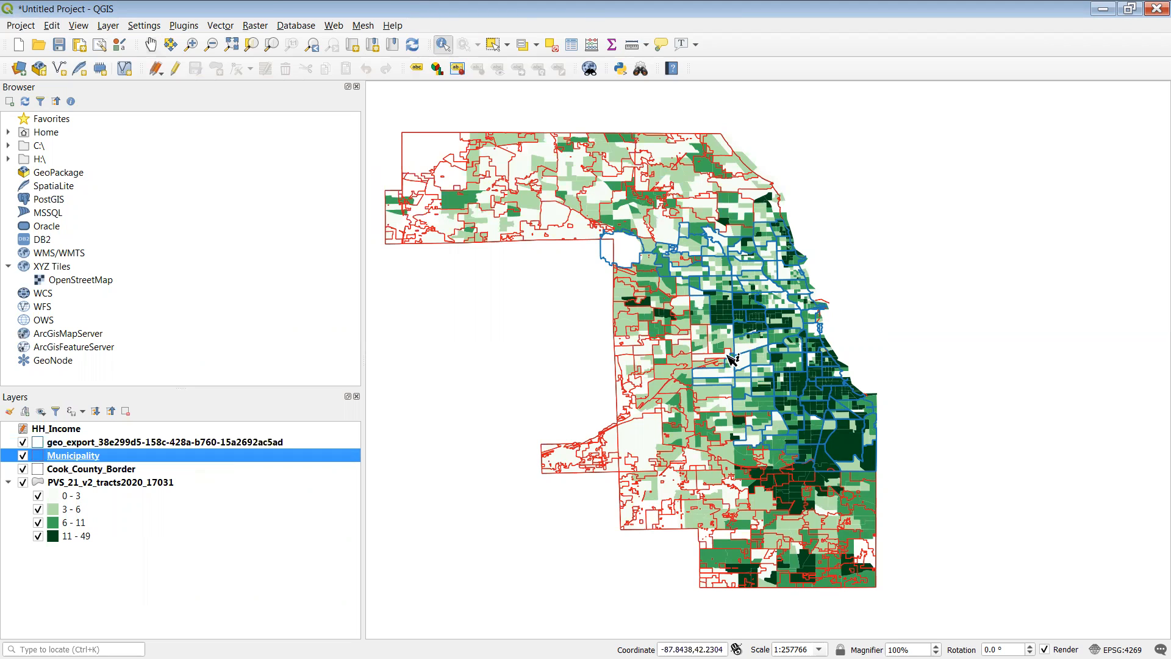
left_click(816, 570)
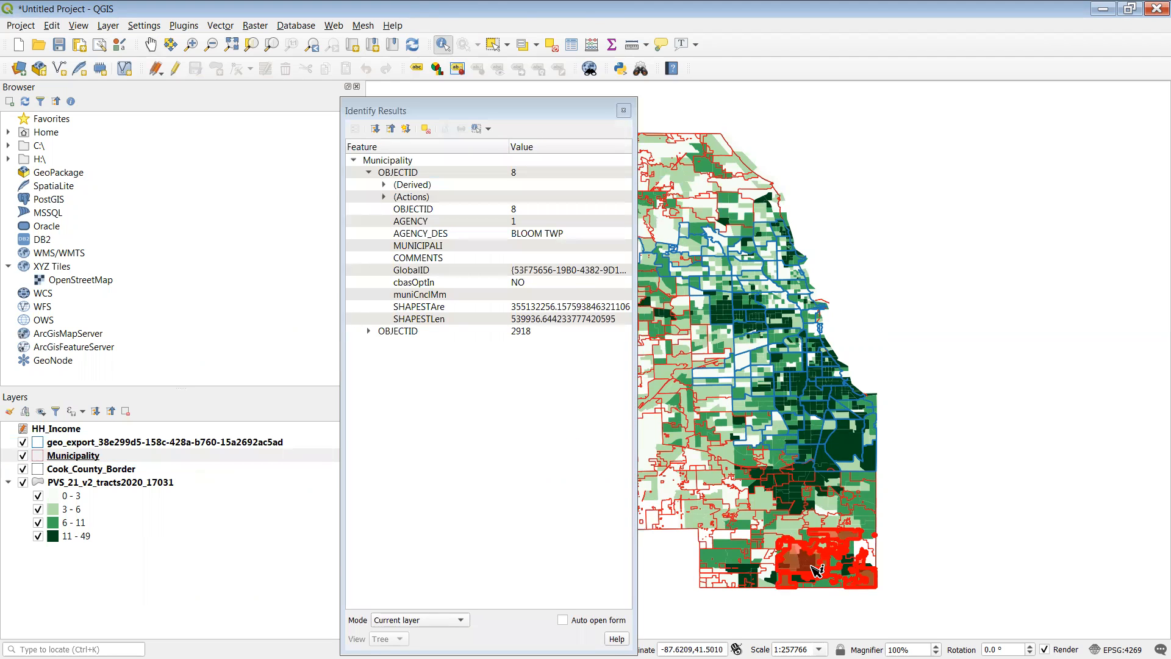
left_click(623, 110)
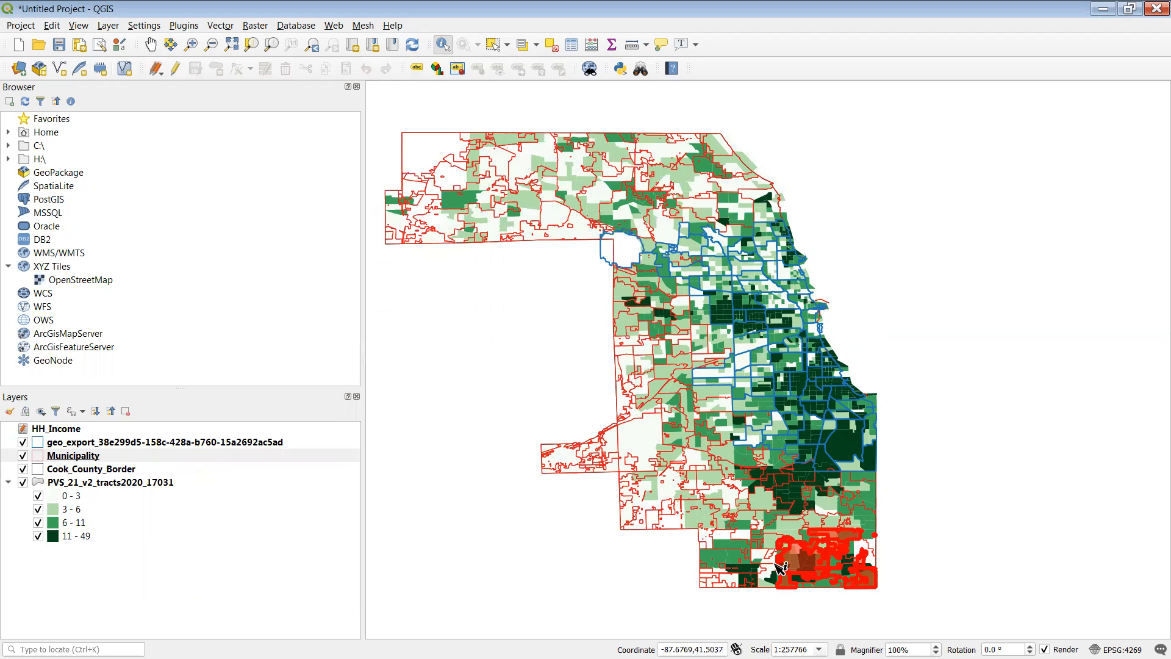
left_click(872, 582)
left_click(885, 583)
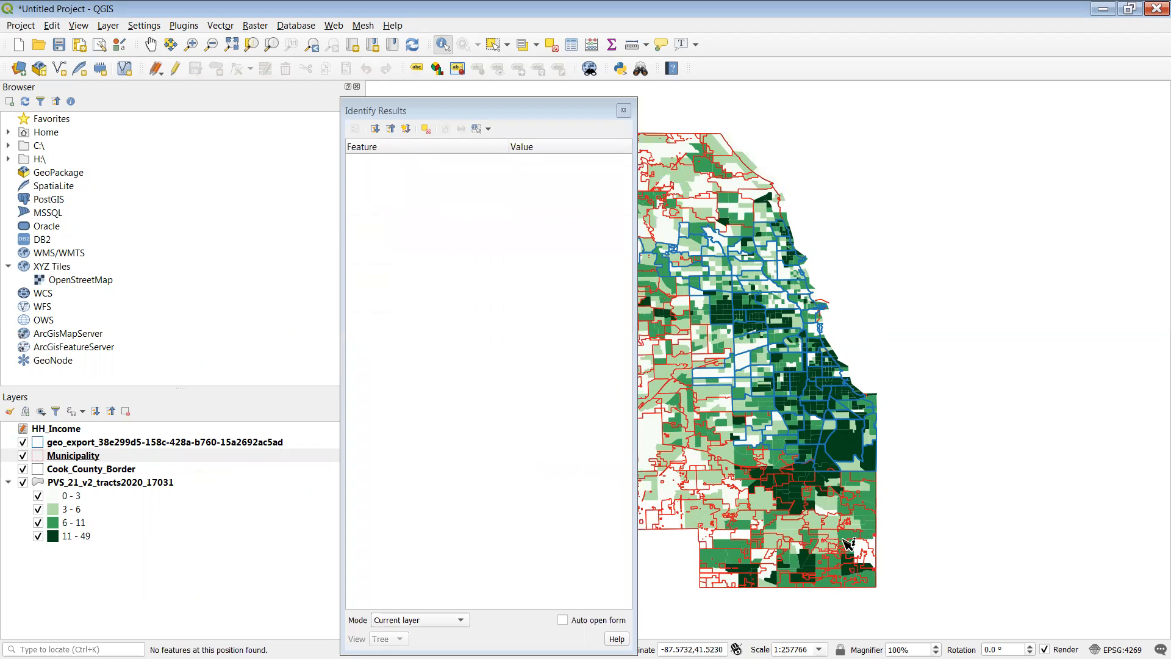
left_click(845, 537)
left_click(808, 560)
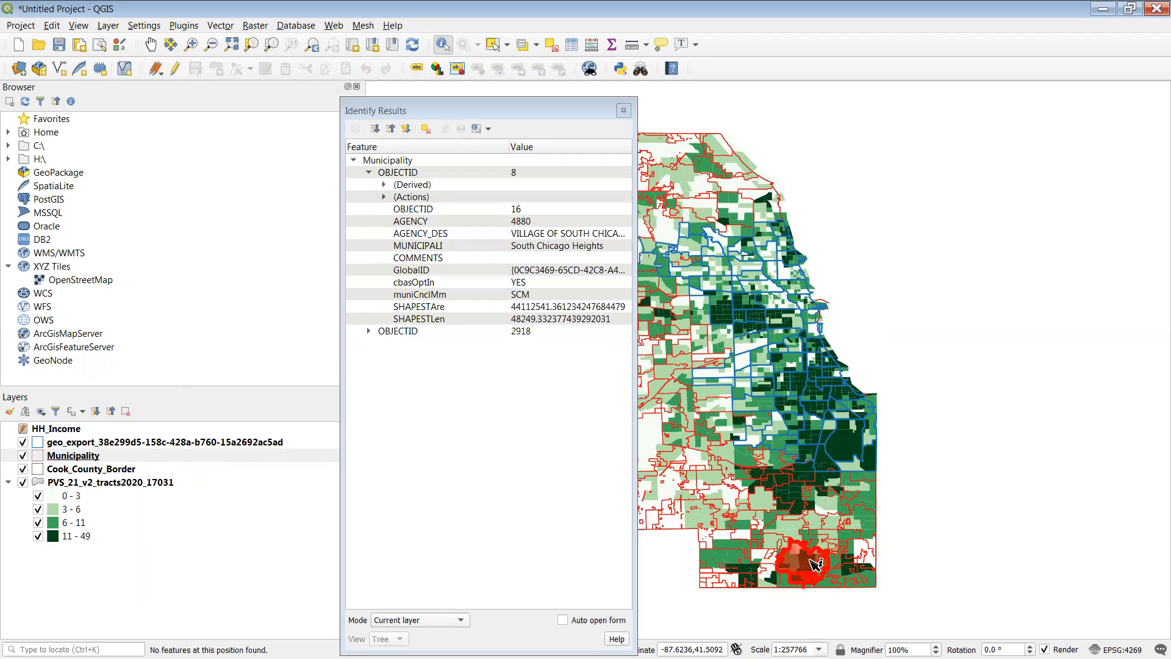
Identify the Municipality features around the dark tracts at the southwestern end of the county's southern section, and clear the highlight.
left_click(749, 574)
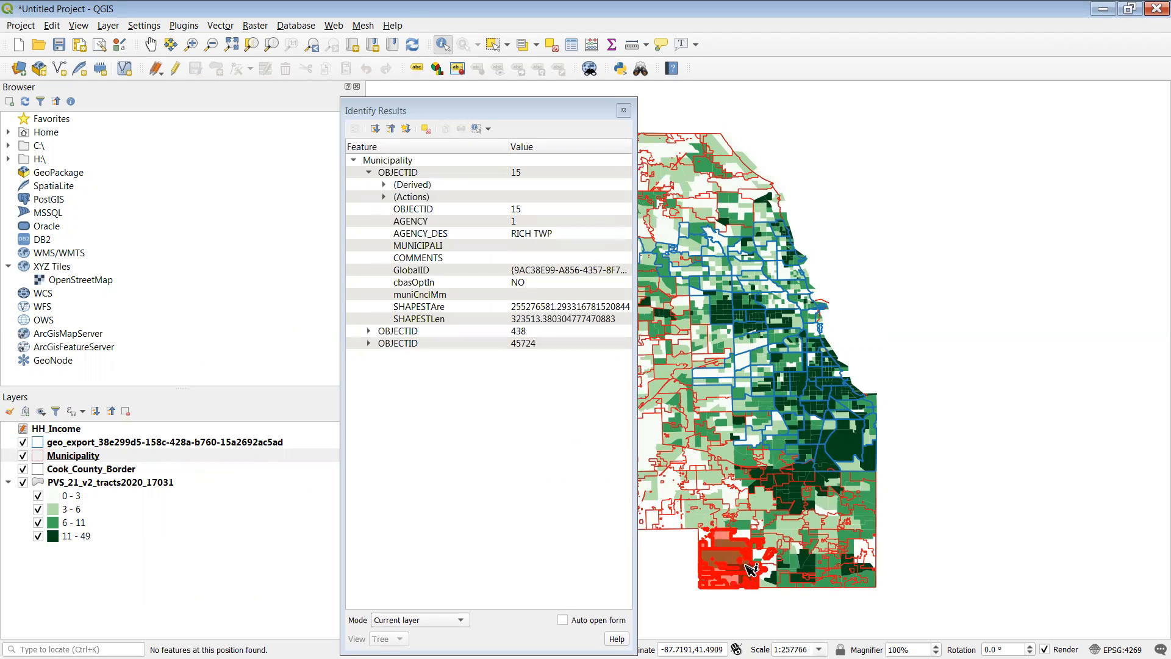
left_click(750, 570)
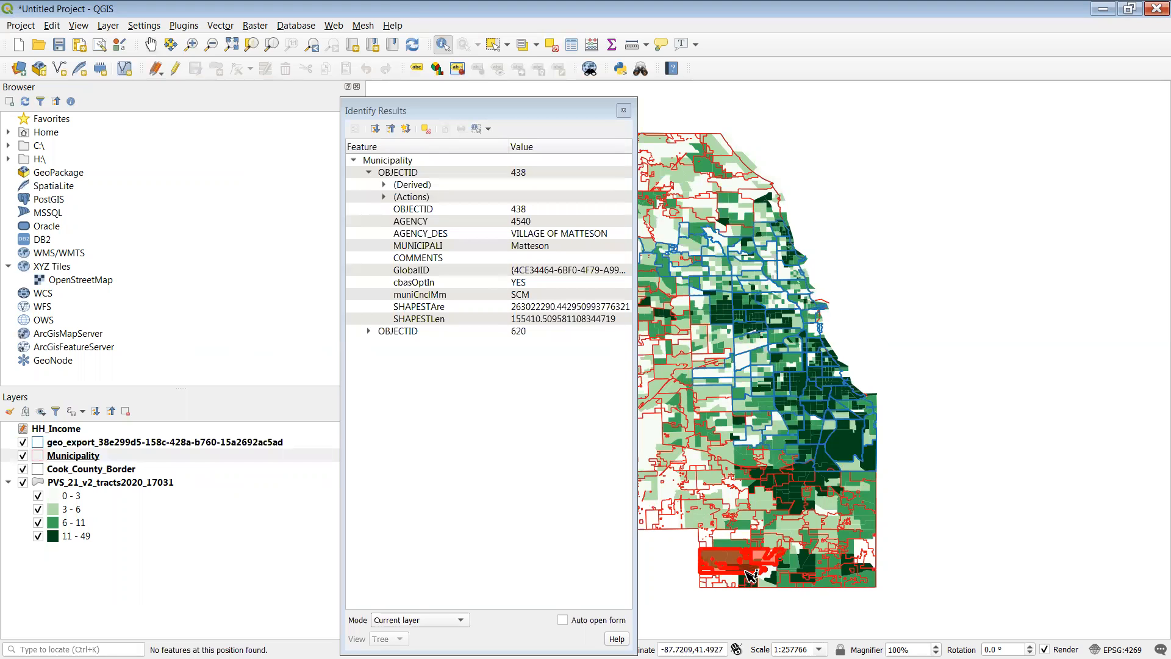
left_click(747, 578)
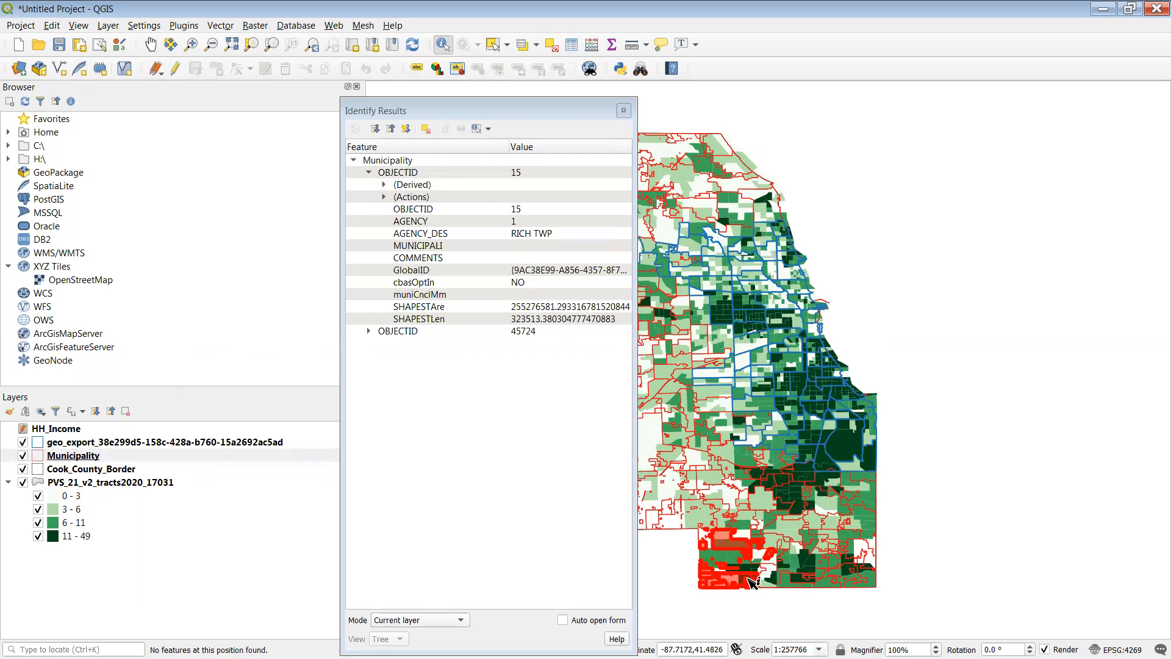
left_click(623, 110)
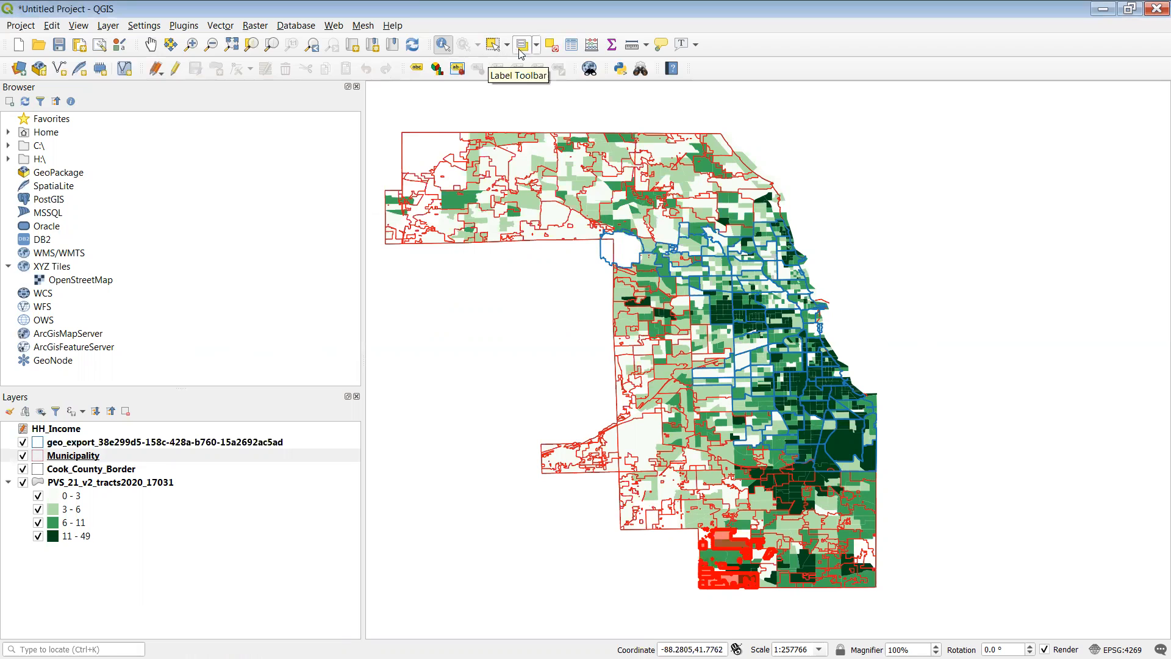
left_click(552, 48)
left_click(951, 429)
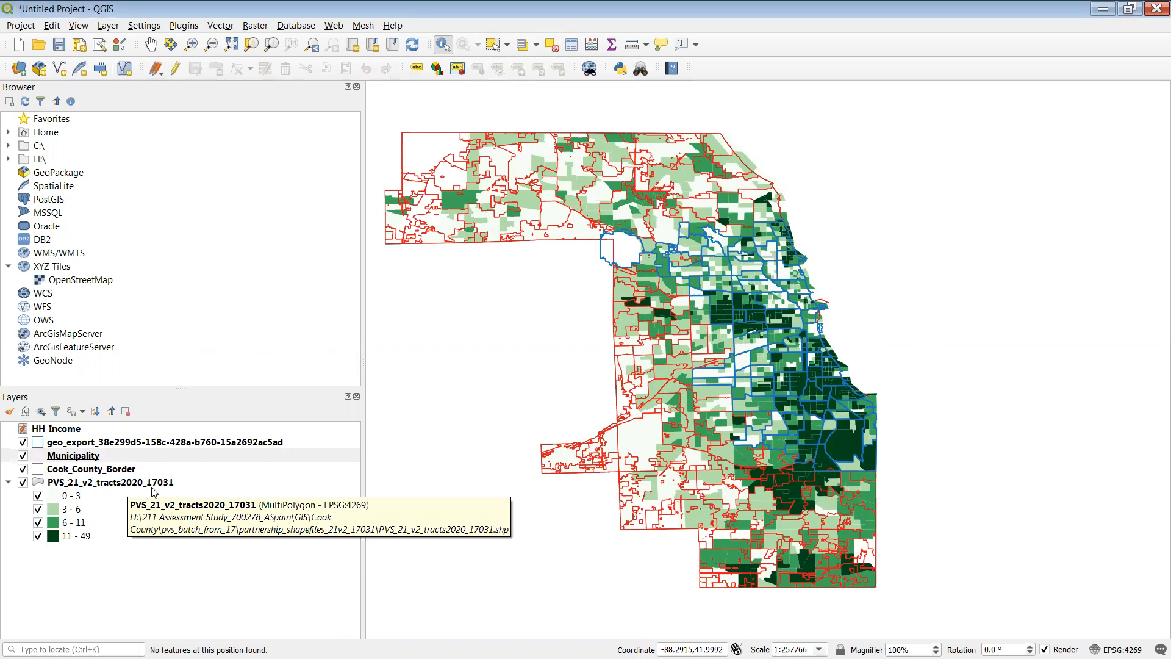
Reclassify the PVS_21_v2_tracts2020_17031 layer's HH_Income_LT10K_pc symbology into 5 Quantile (Equal Count) classes with legend precision 1.
left_click(157, 487)
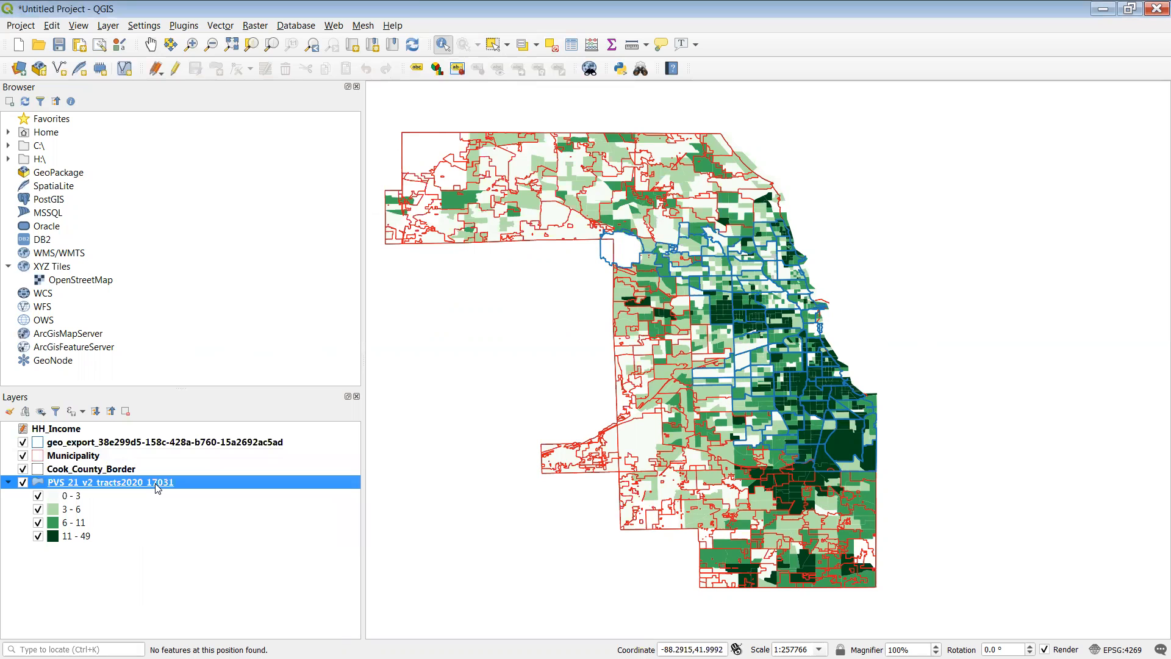
right_click(157, 486)
left_click(177, 475)
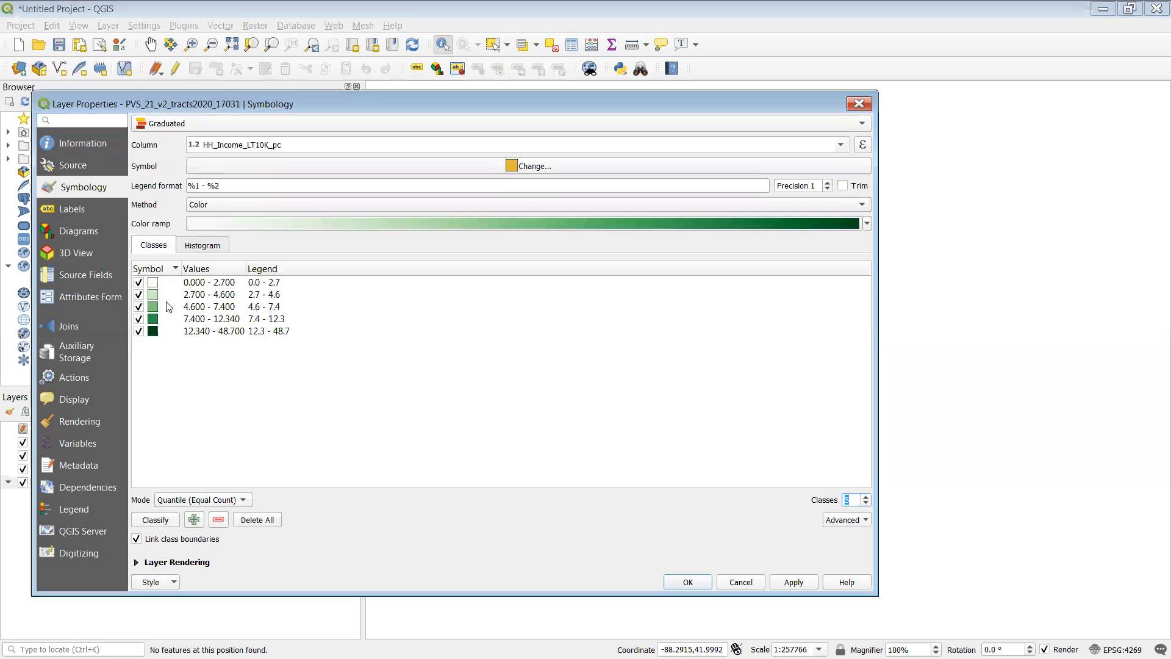
Set a transparent stroke on the simple fill of all five tract classes and apply the symbology to the map.
left_click(153, 283)
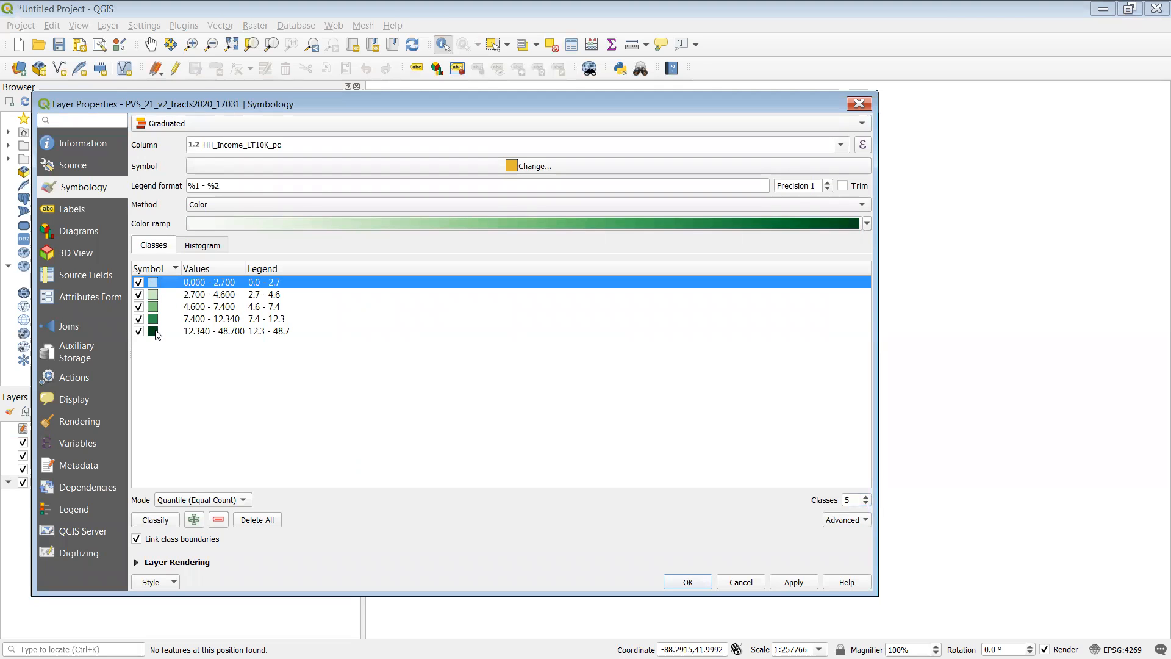
left_click(154, 331, "shift")
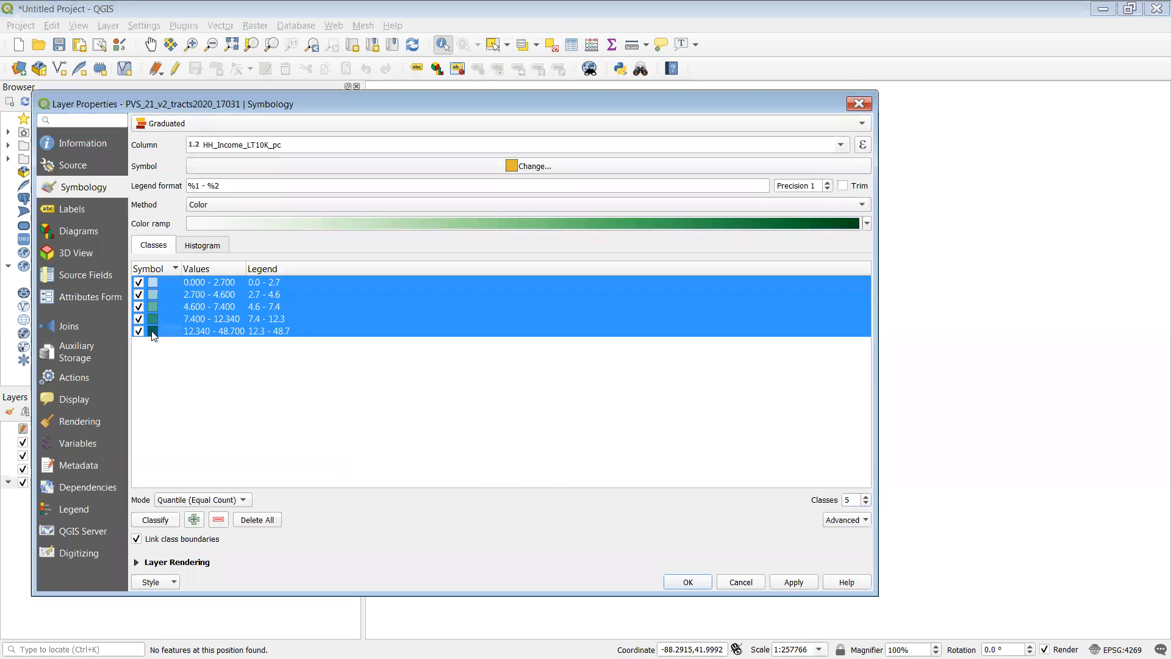
double_click(154, 334)
left_click(468, 236)
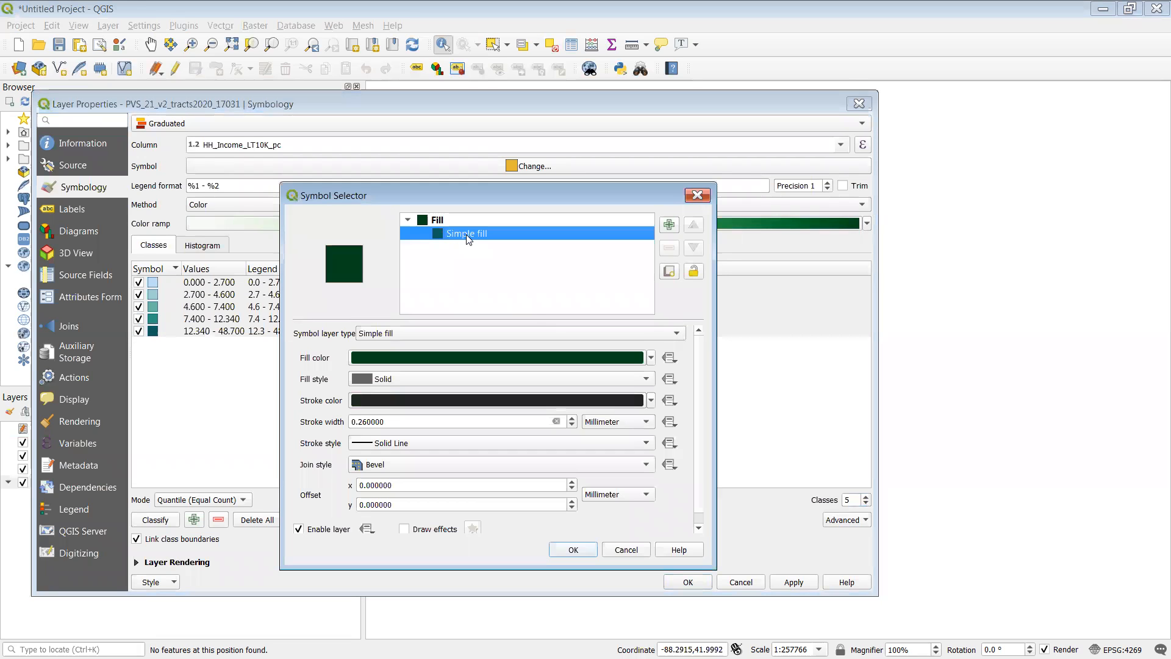
left_click(651, 400)
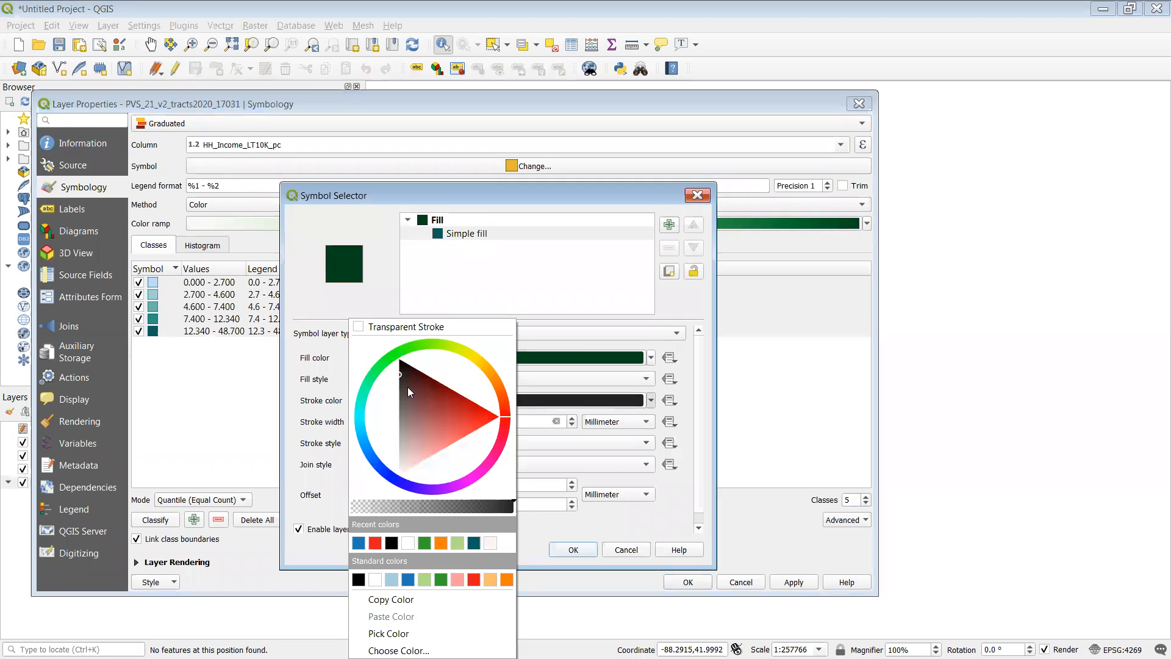
left_click(449, 333)
left_click(587, 549)
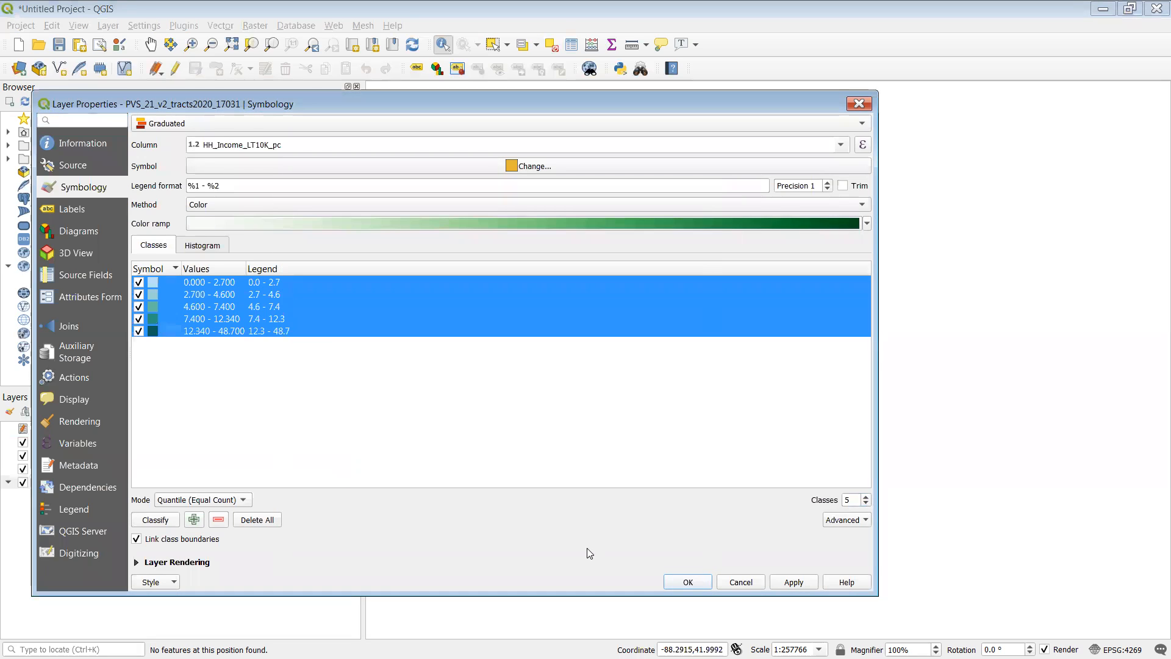
left_click(795, 582)
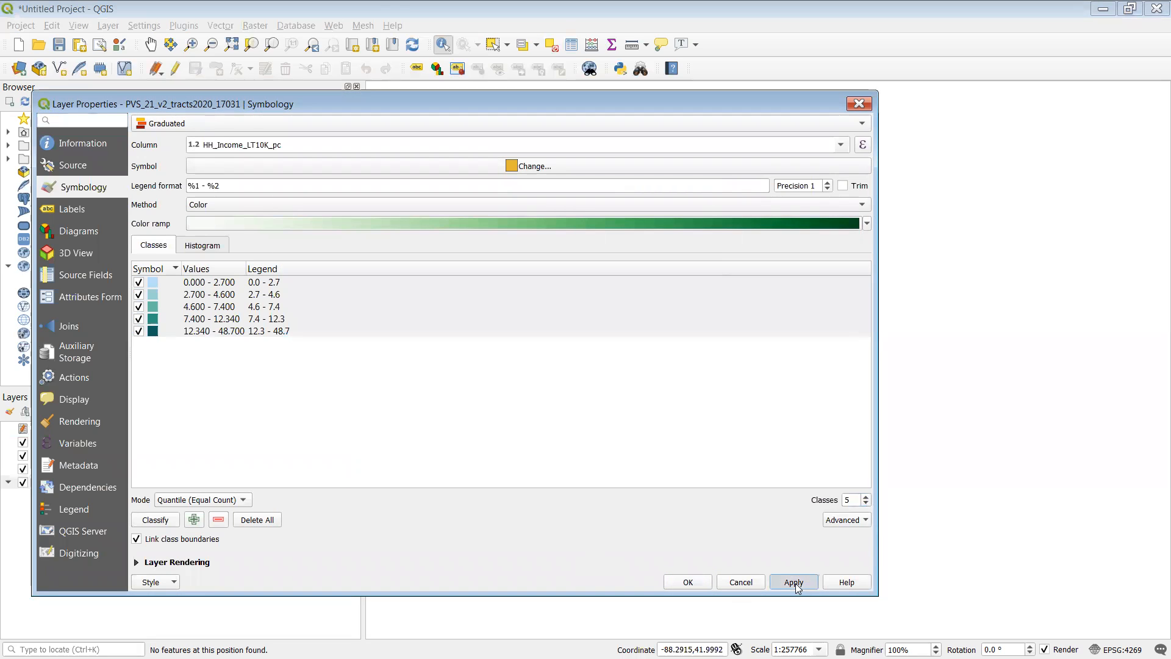
left_click(689, 583)
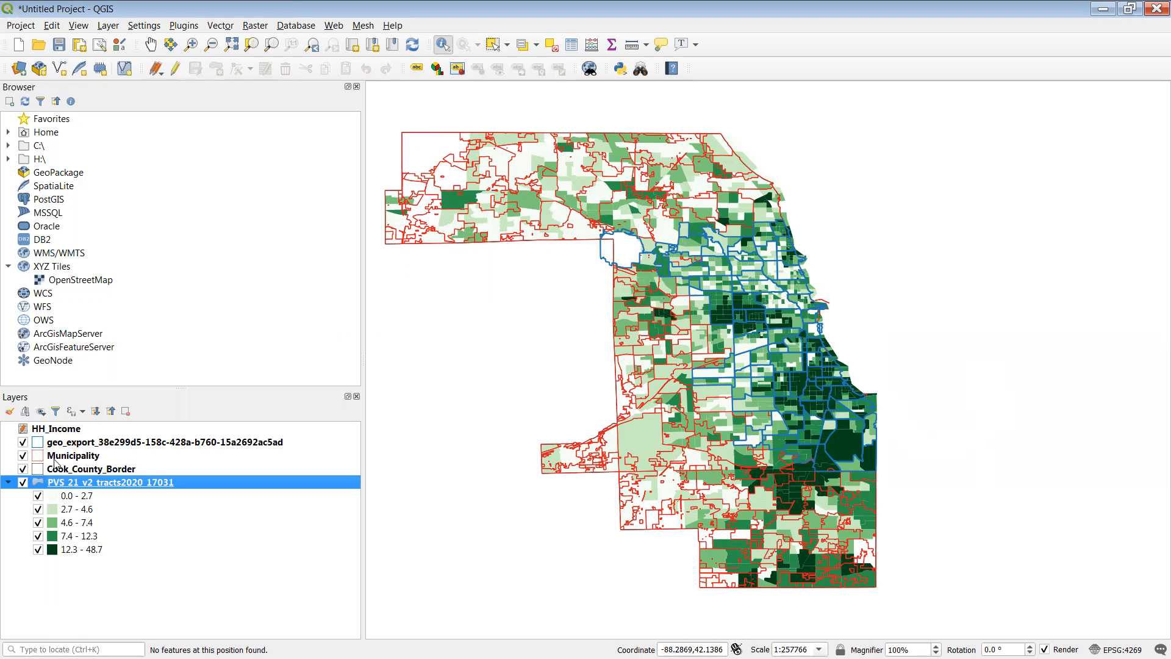
Identify the geo_export community areas covering the dark-green cluster on Chicago's West Side, and clear the highlight.
left_click(162, 447)
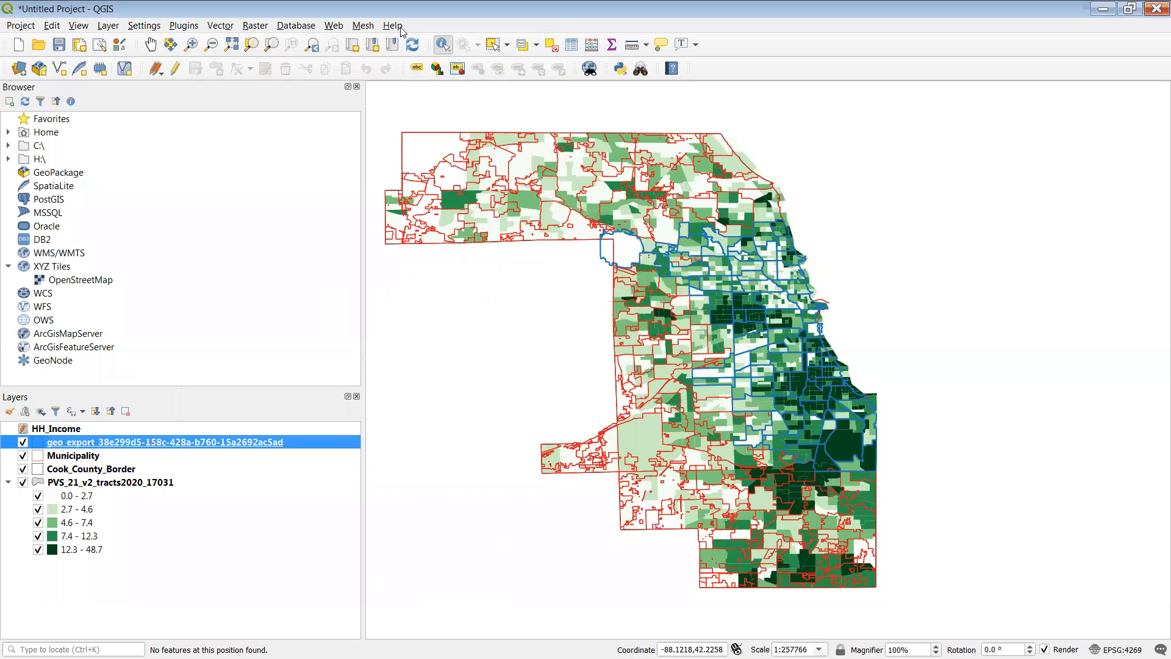
left_click(763, 323)
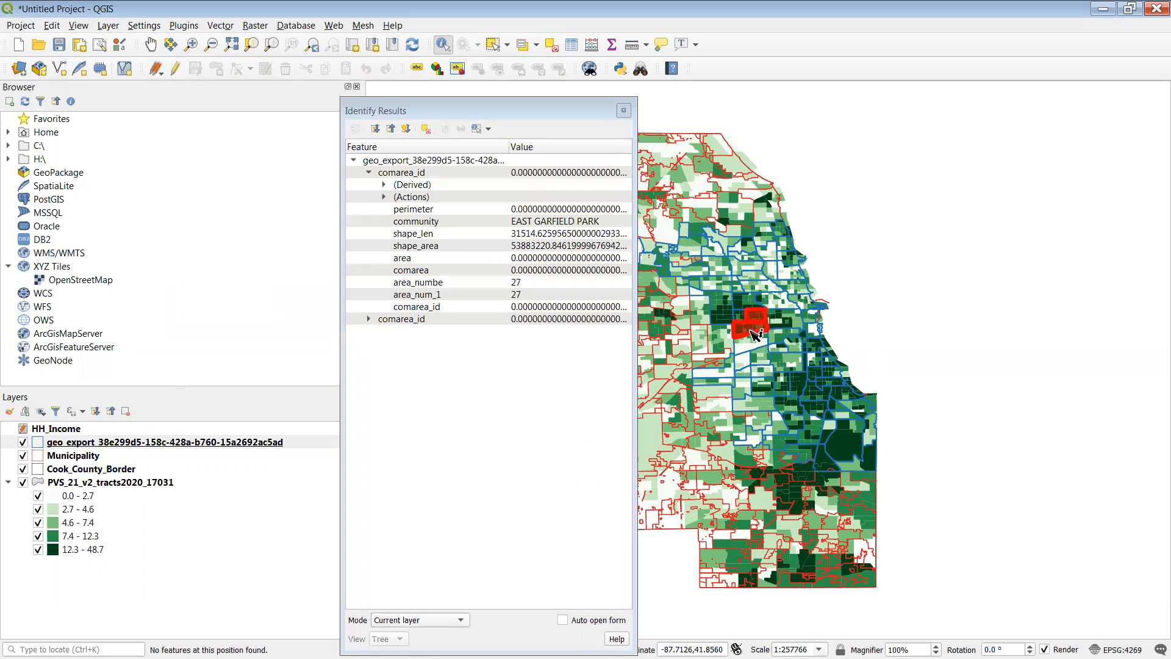
left_click(736, 319)
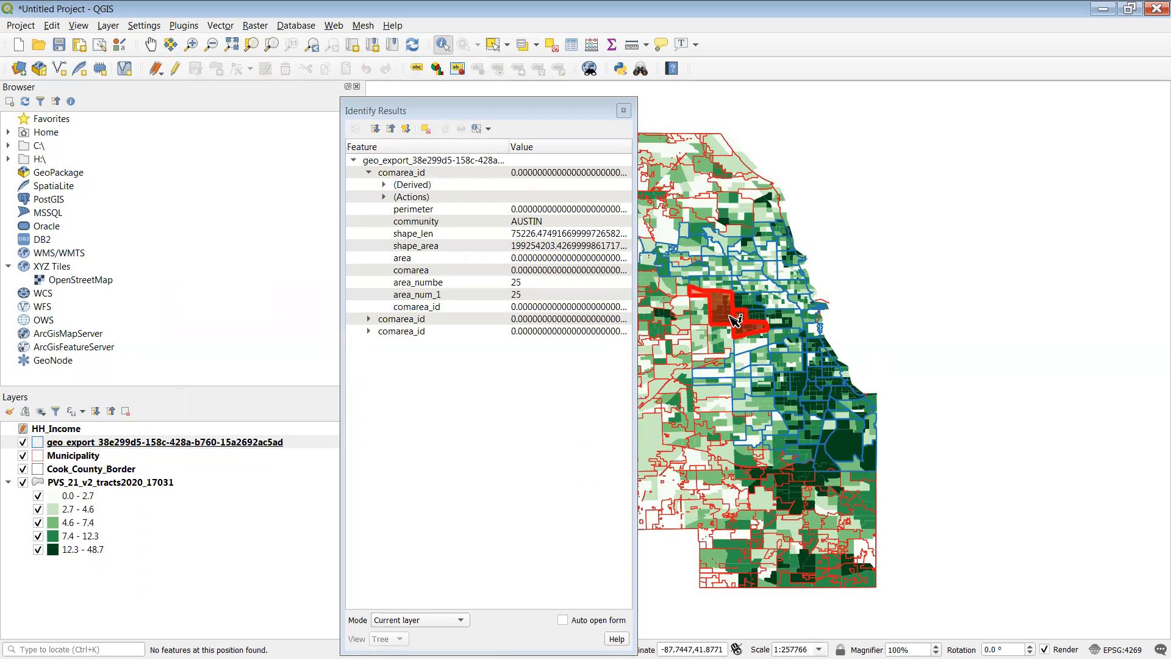
left_click(623, 111)
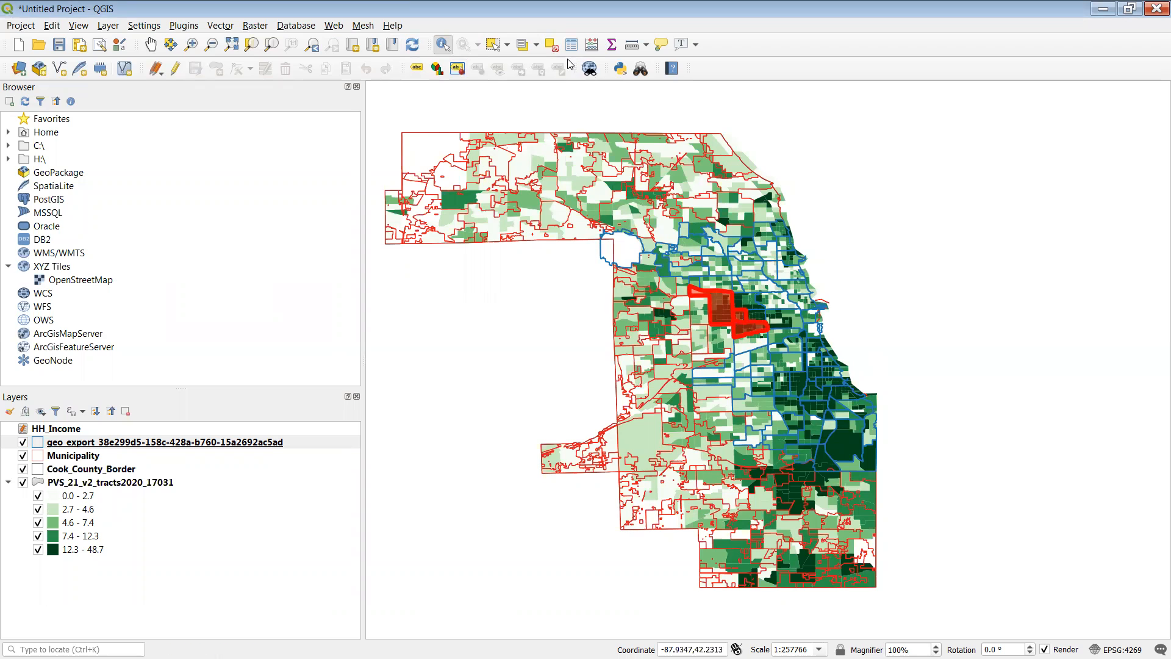
left_click(1004, 310)
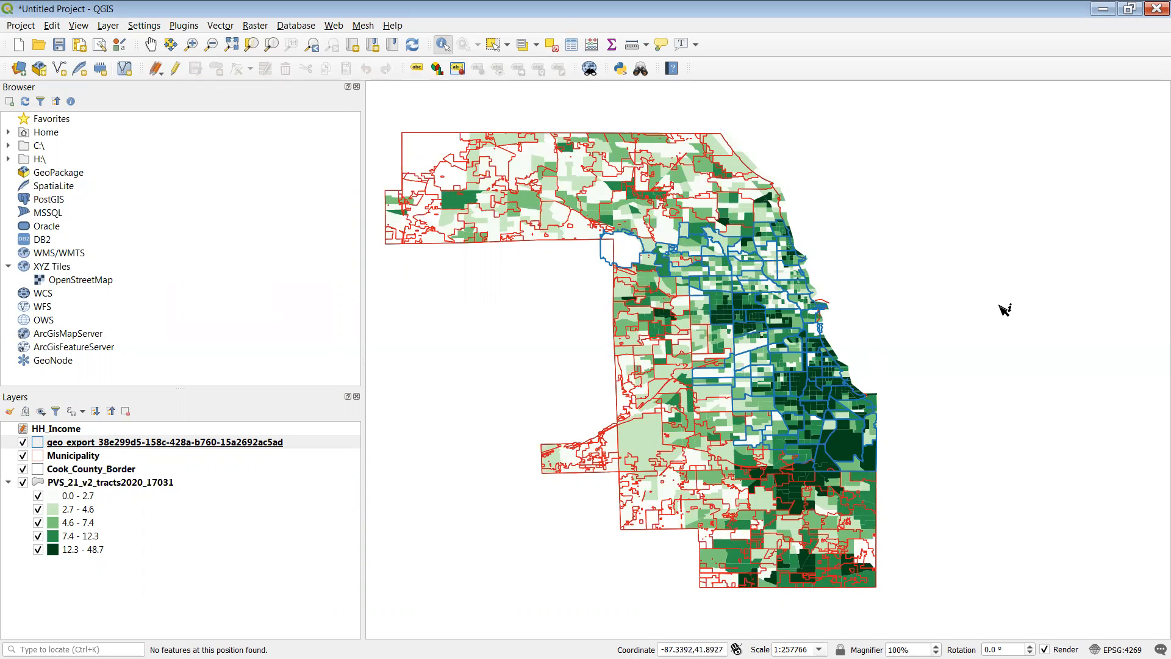
Identify the geo_export community areas covering the dark-green tracts on Chicago's South Side, and close the results.
left_click(810, 391)
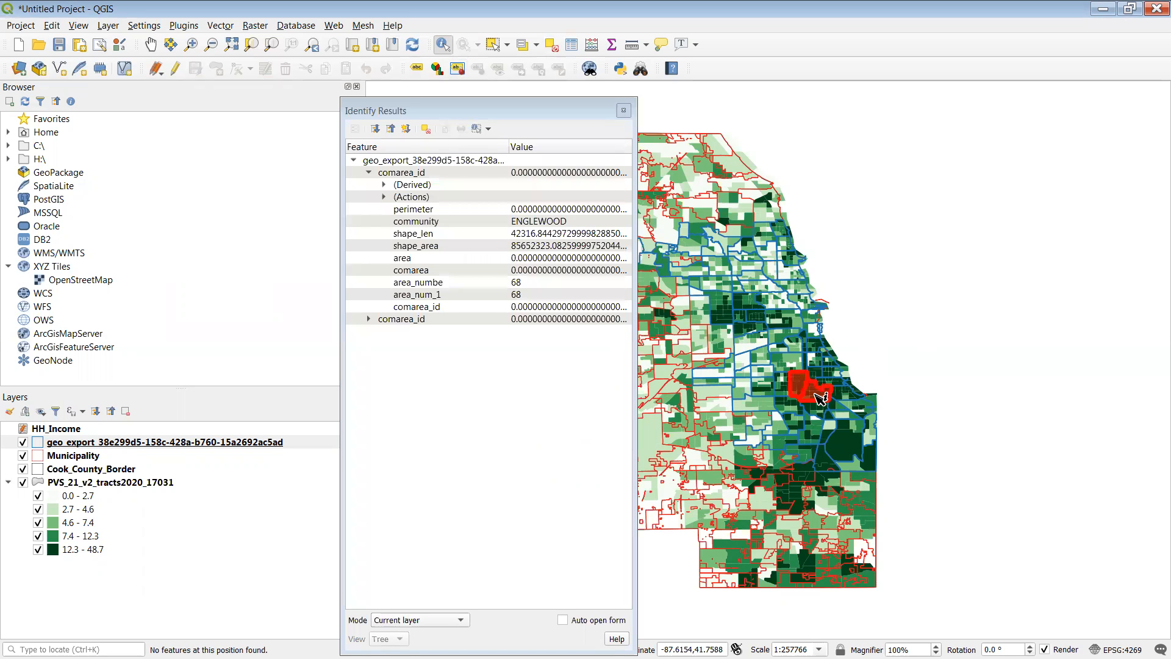
left_click(819, 399)
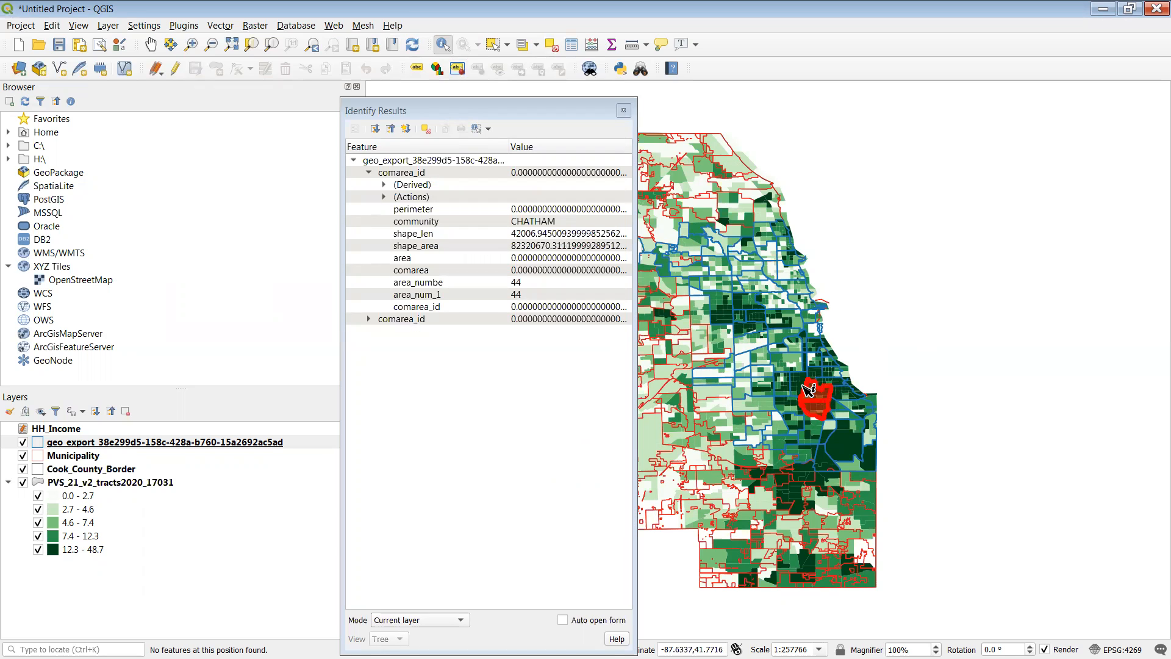
left_click(803, 384)
left_click(623, 110)
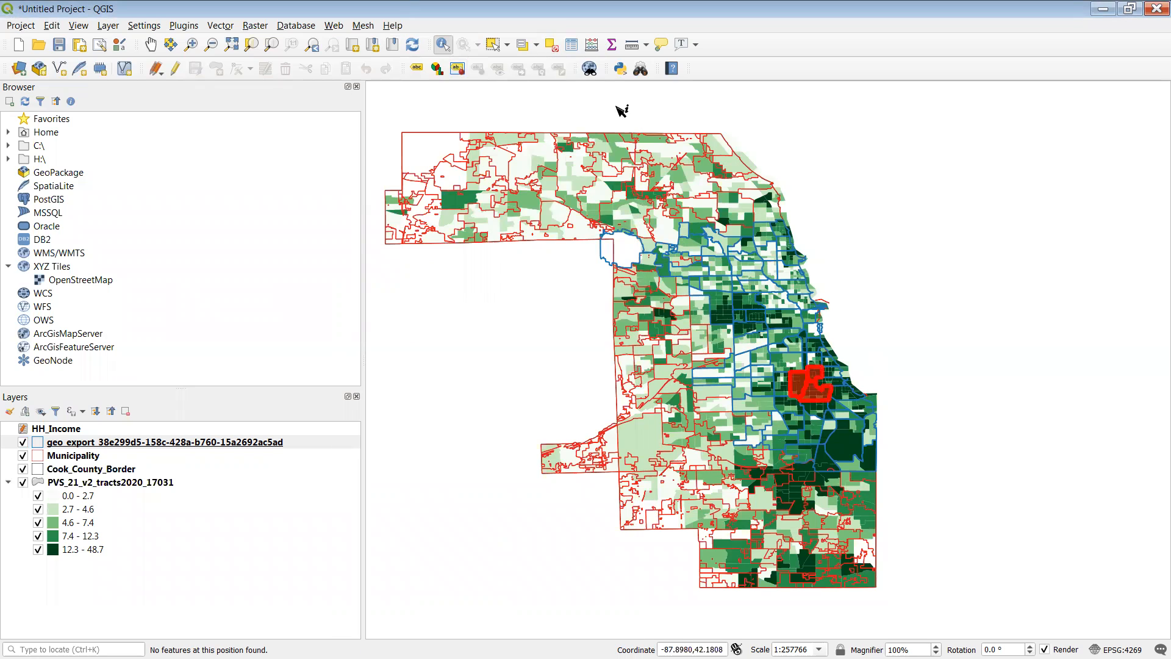